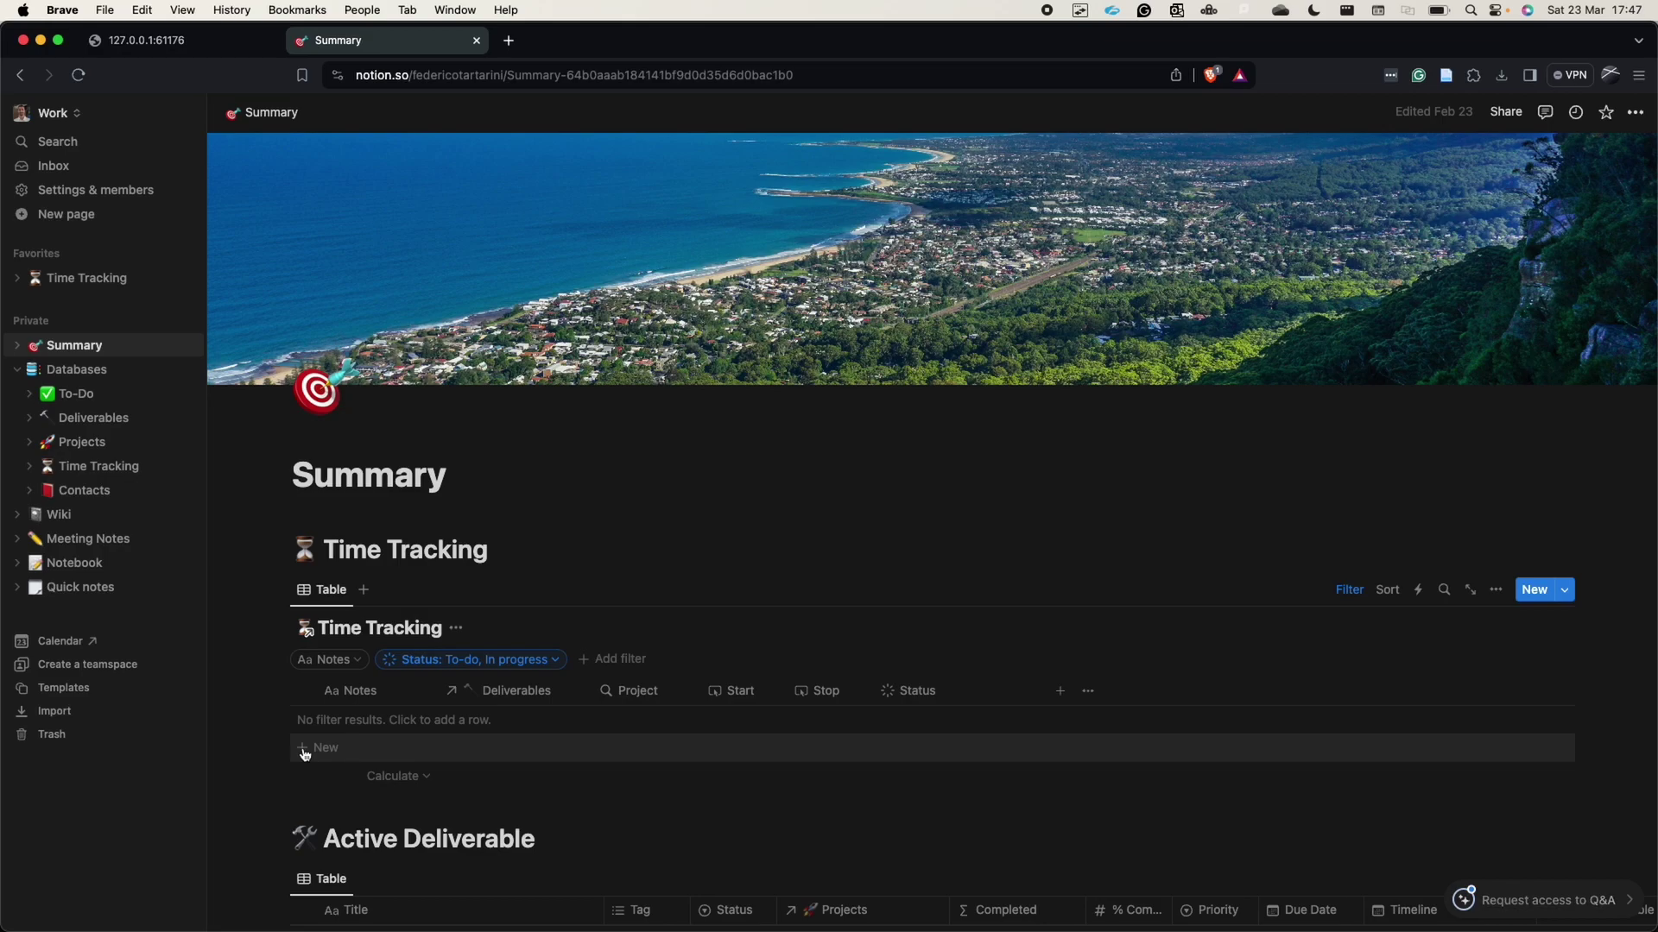
Add a Time Tracking entry named "Notion video" and link it to the YouTube Videos deliverable.
click(304, 752)
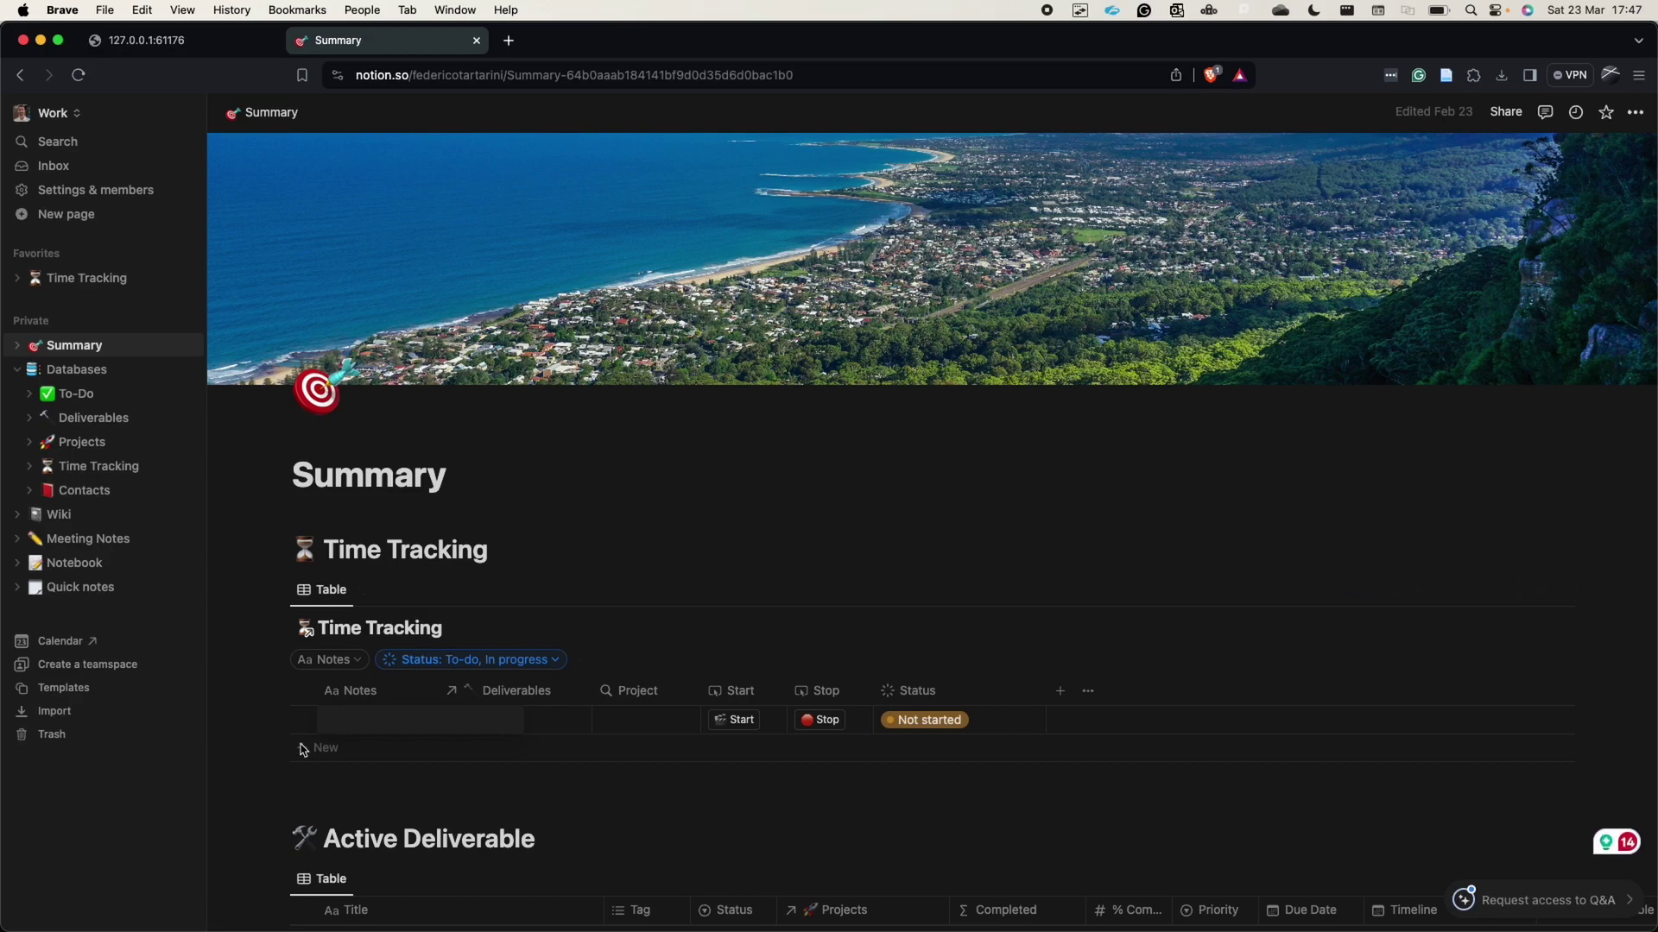
text(Notion video)
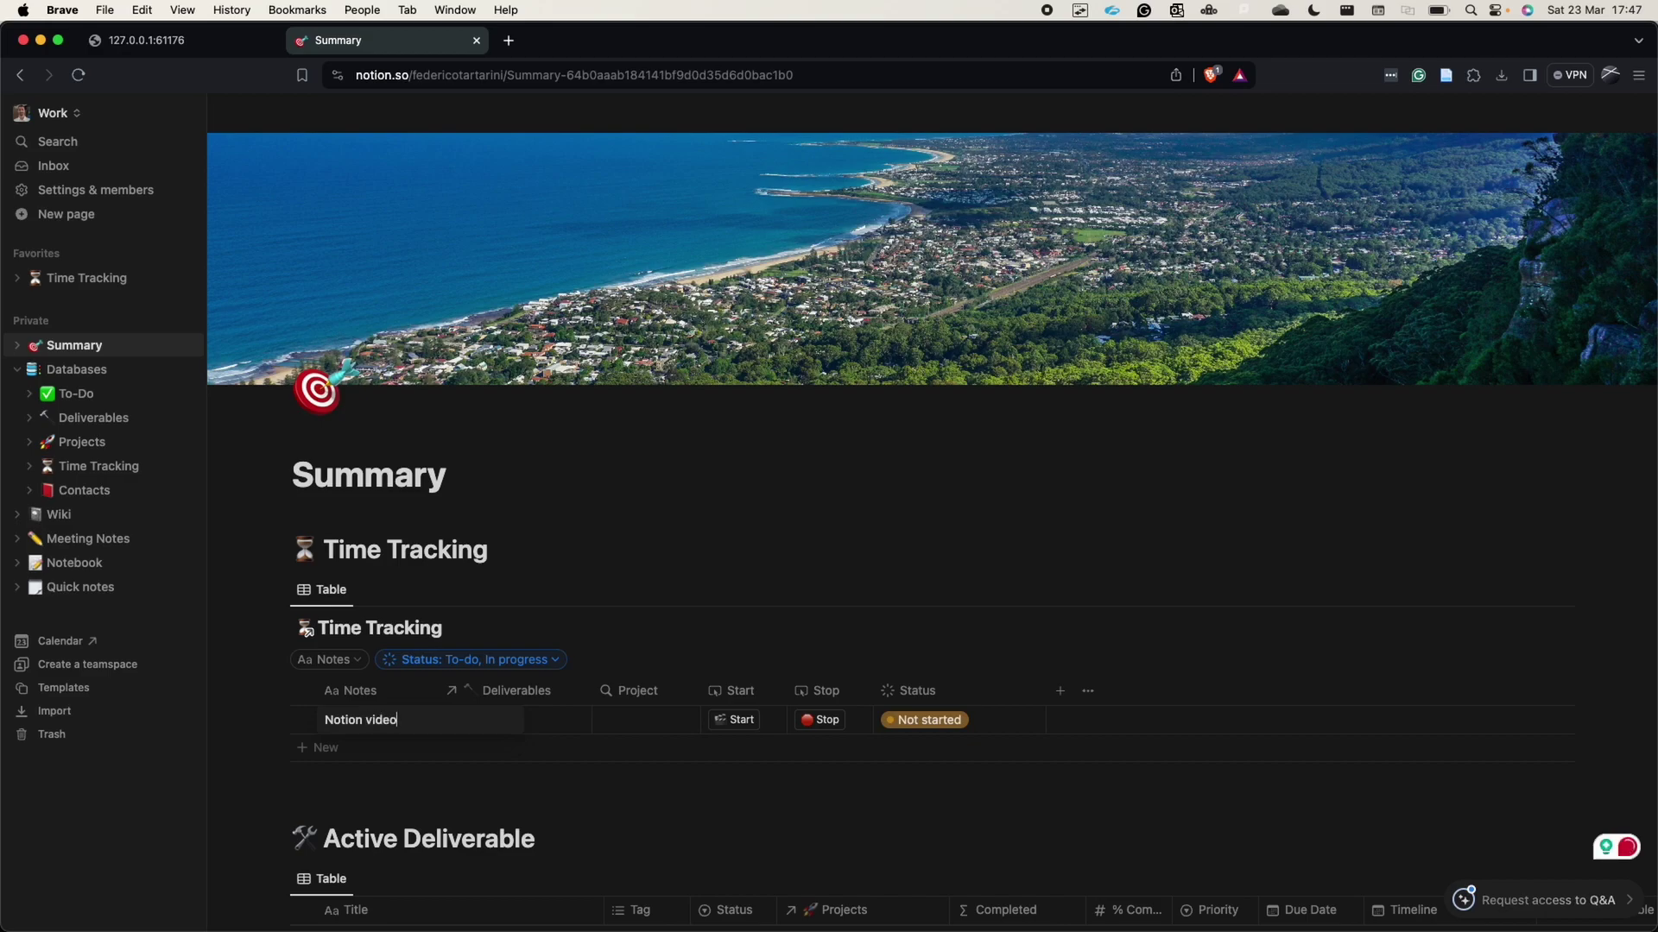
key(Escape)
click(523, 722)
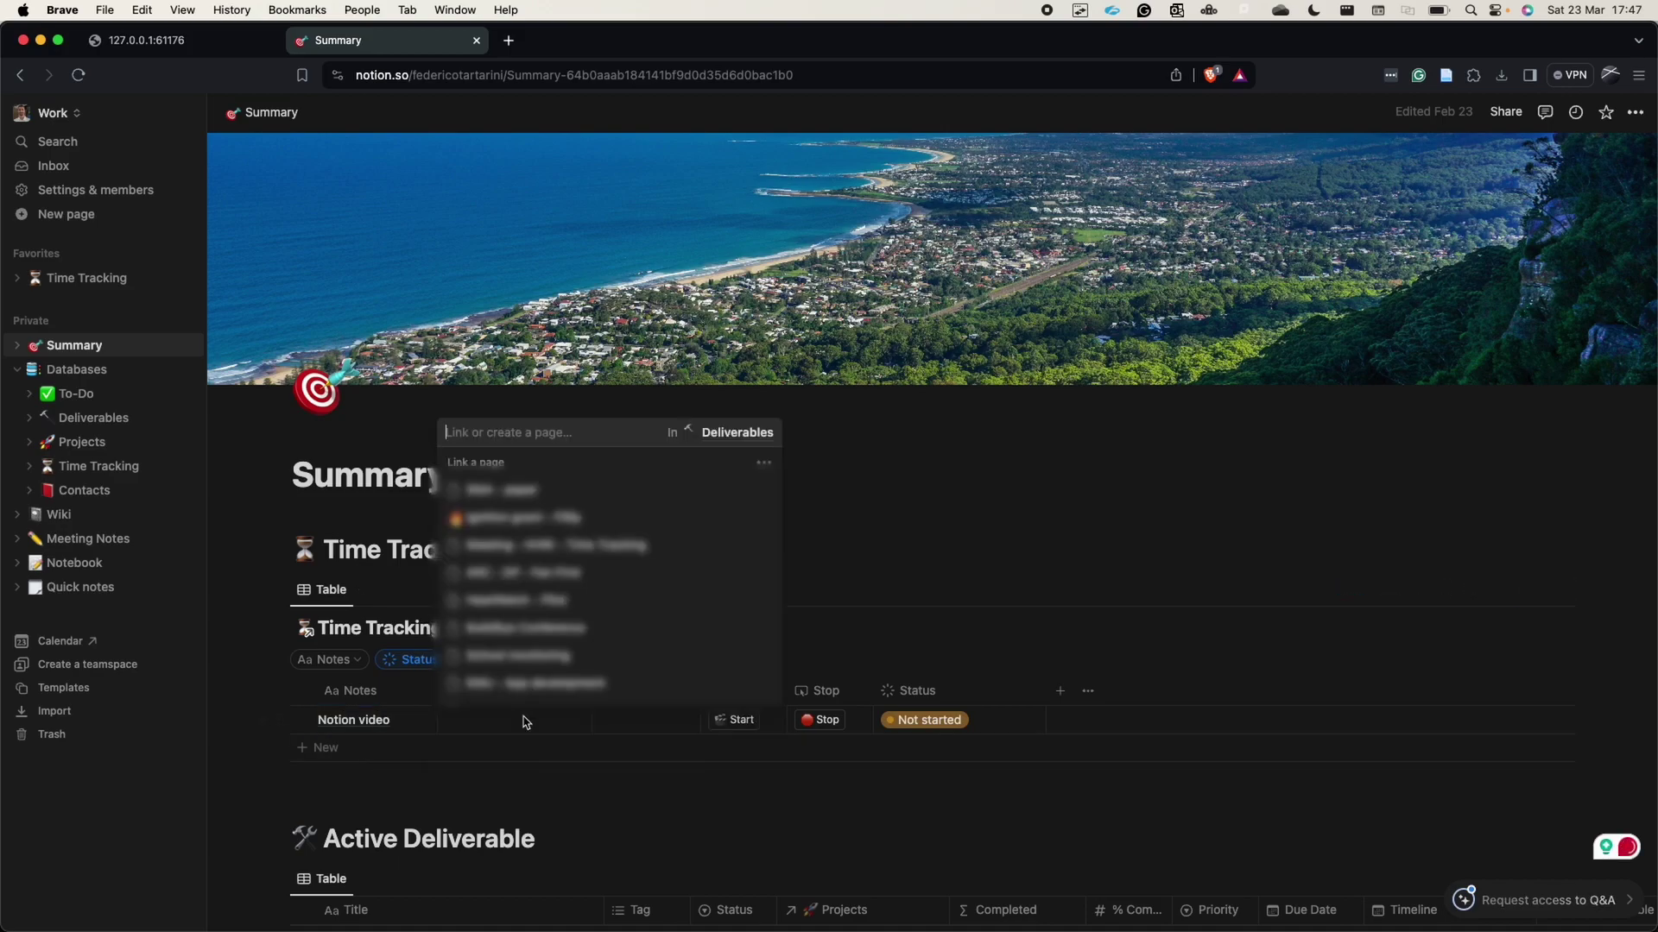
text(yout)
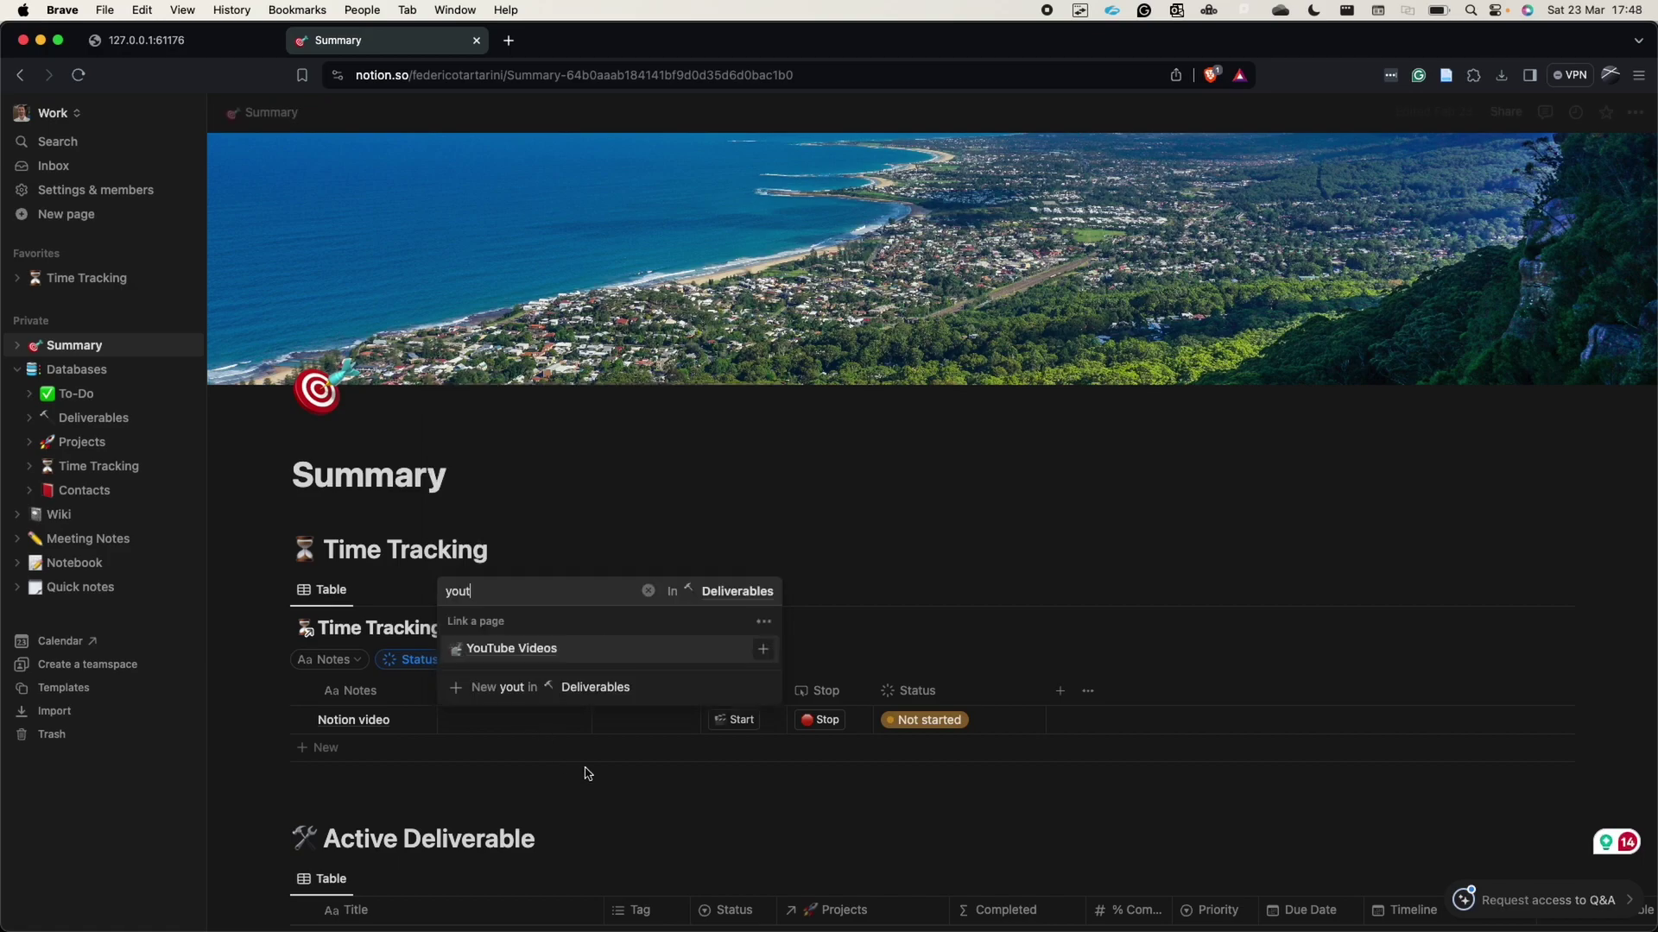
click(529, 649)
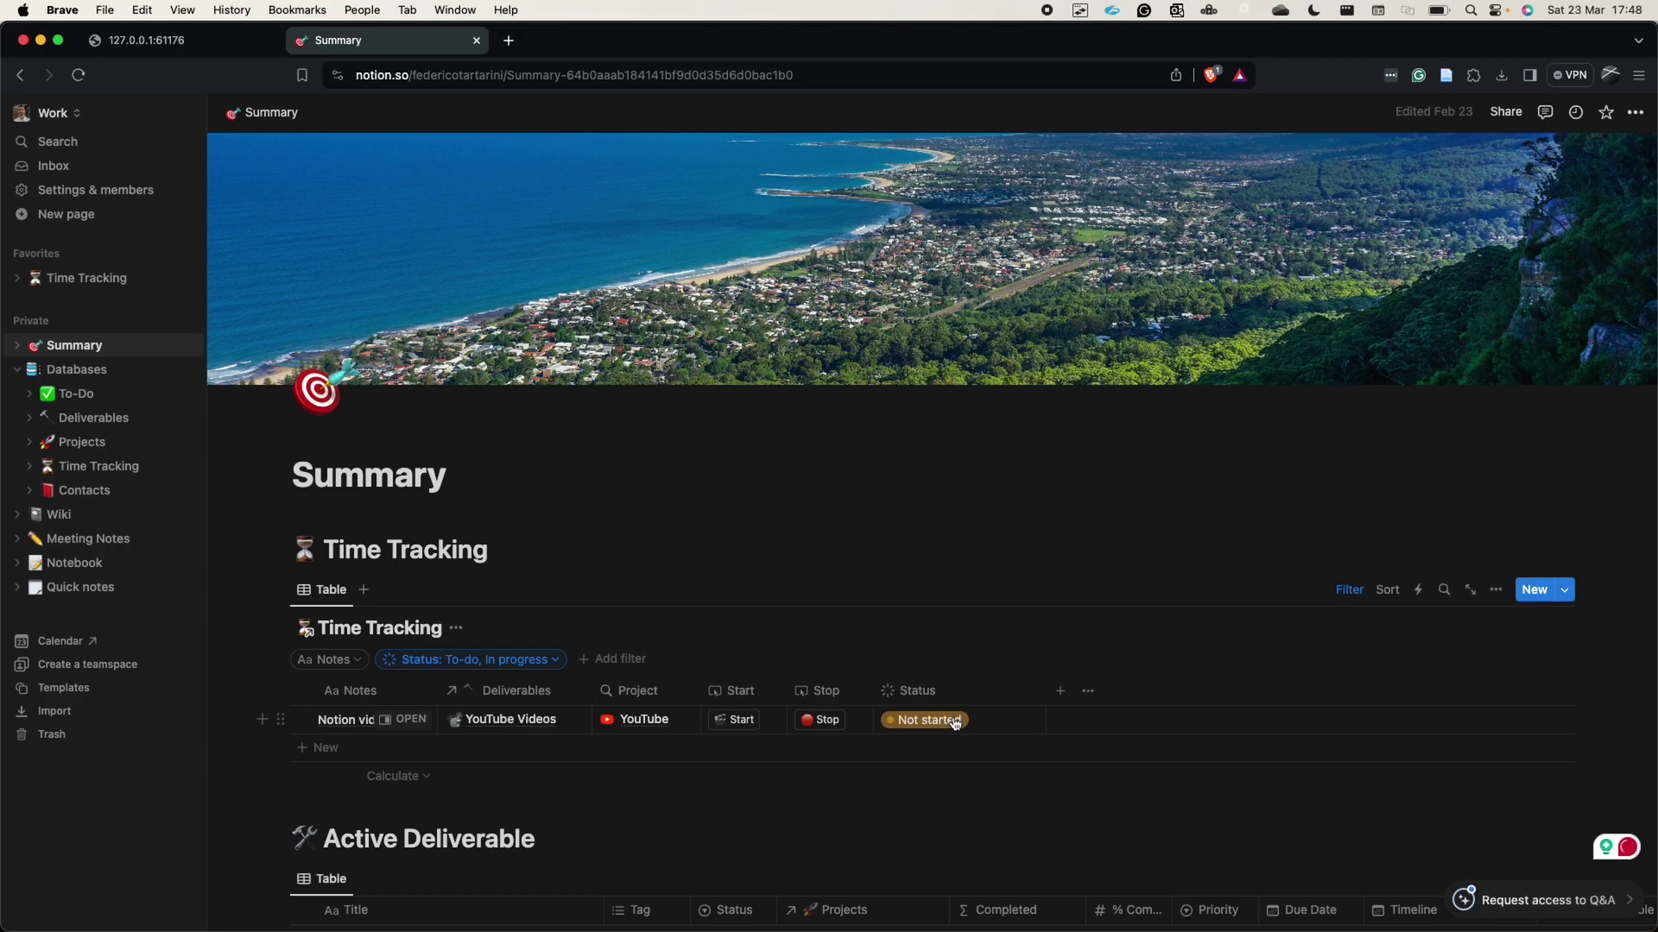
Start time tracking on the Notion video entry and stop it again.
click(724, 719)
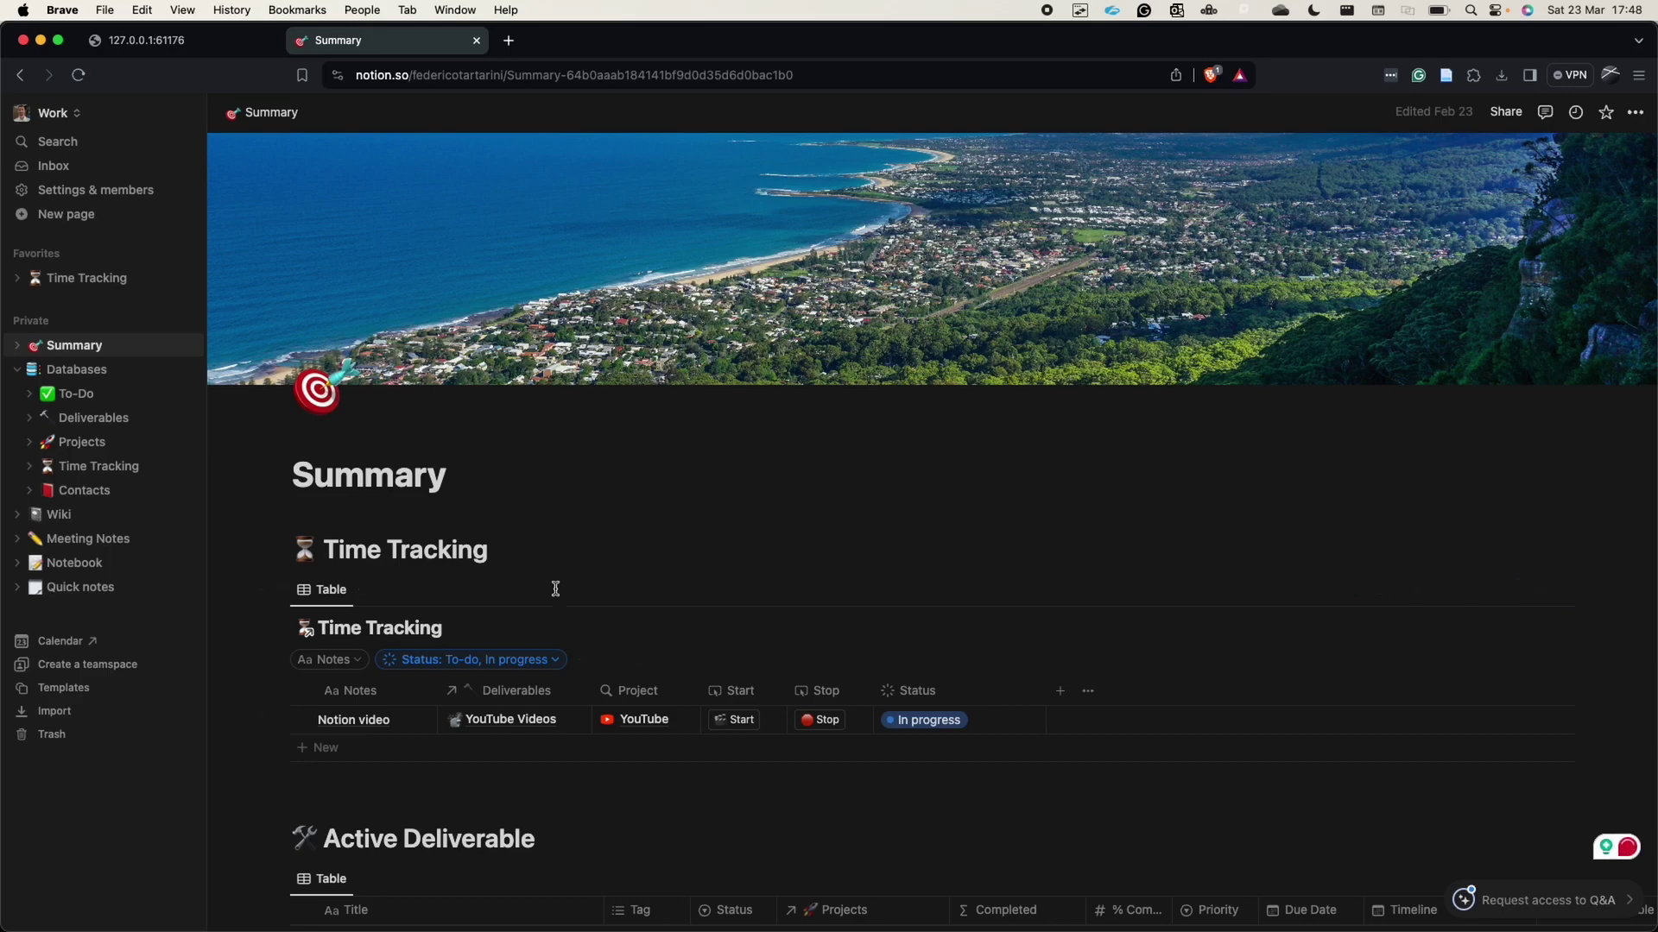
click(822, 720)
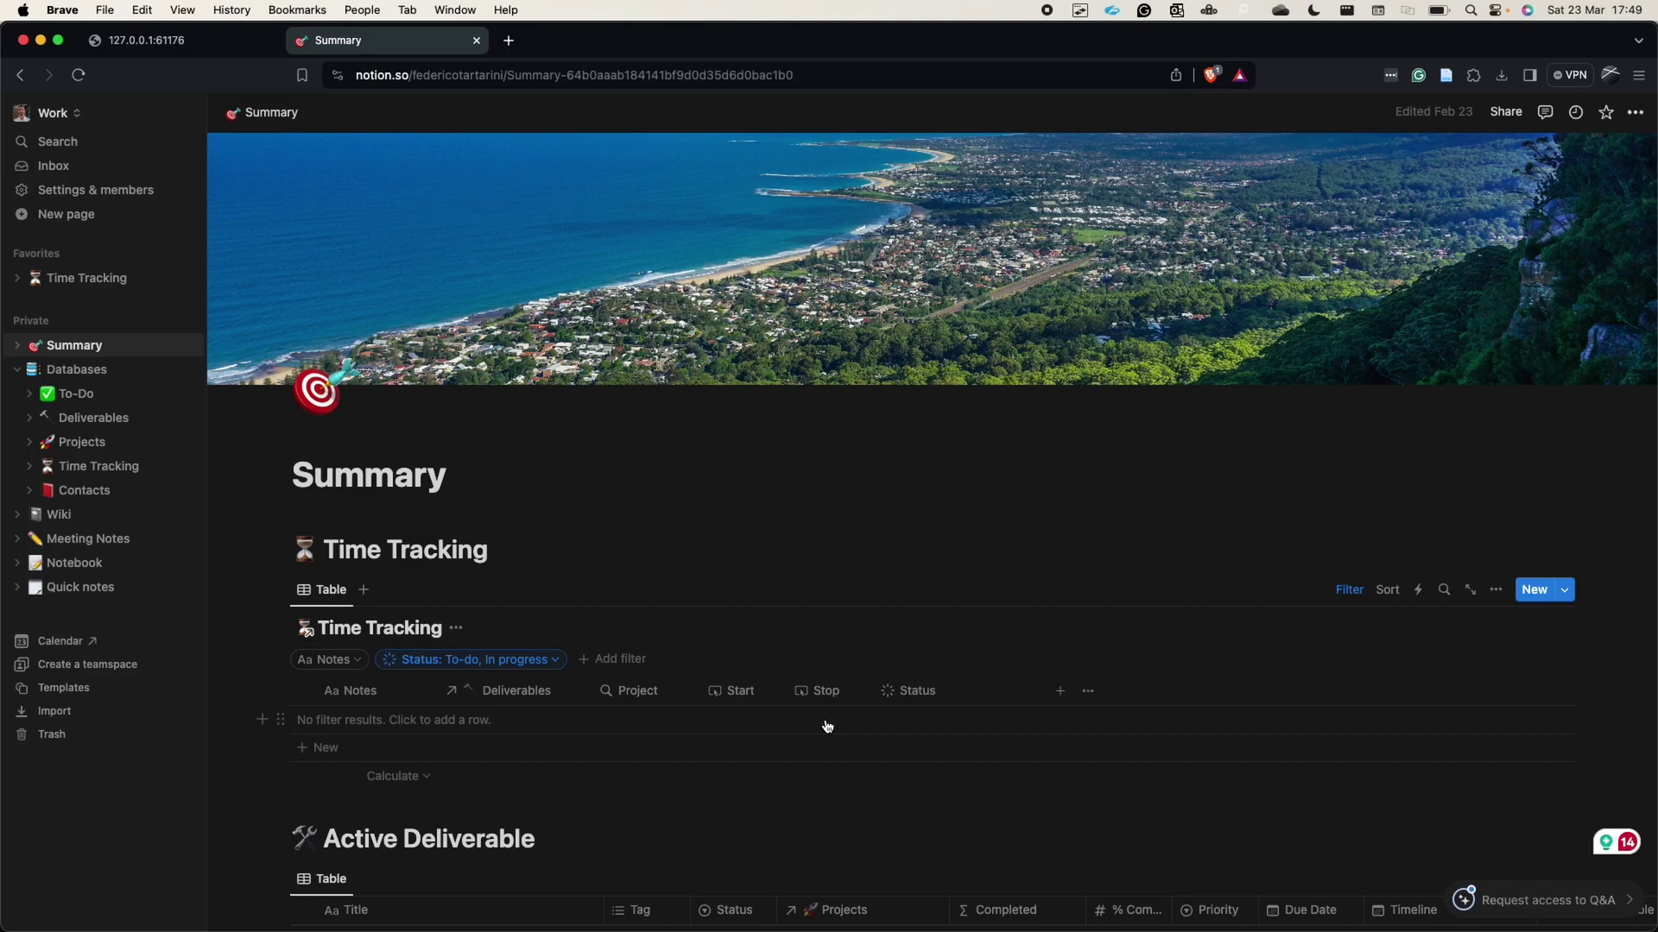
In the Time Tracking database, stop the Notion video entry once more and set its start time to 5:28 PM.
click(99, 466)
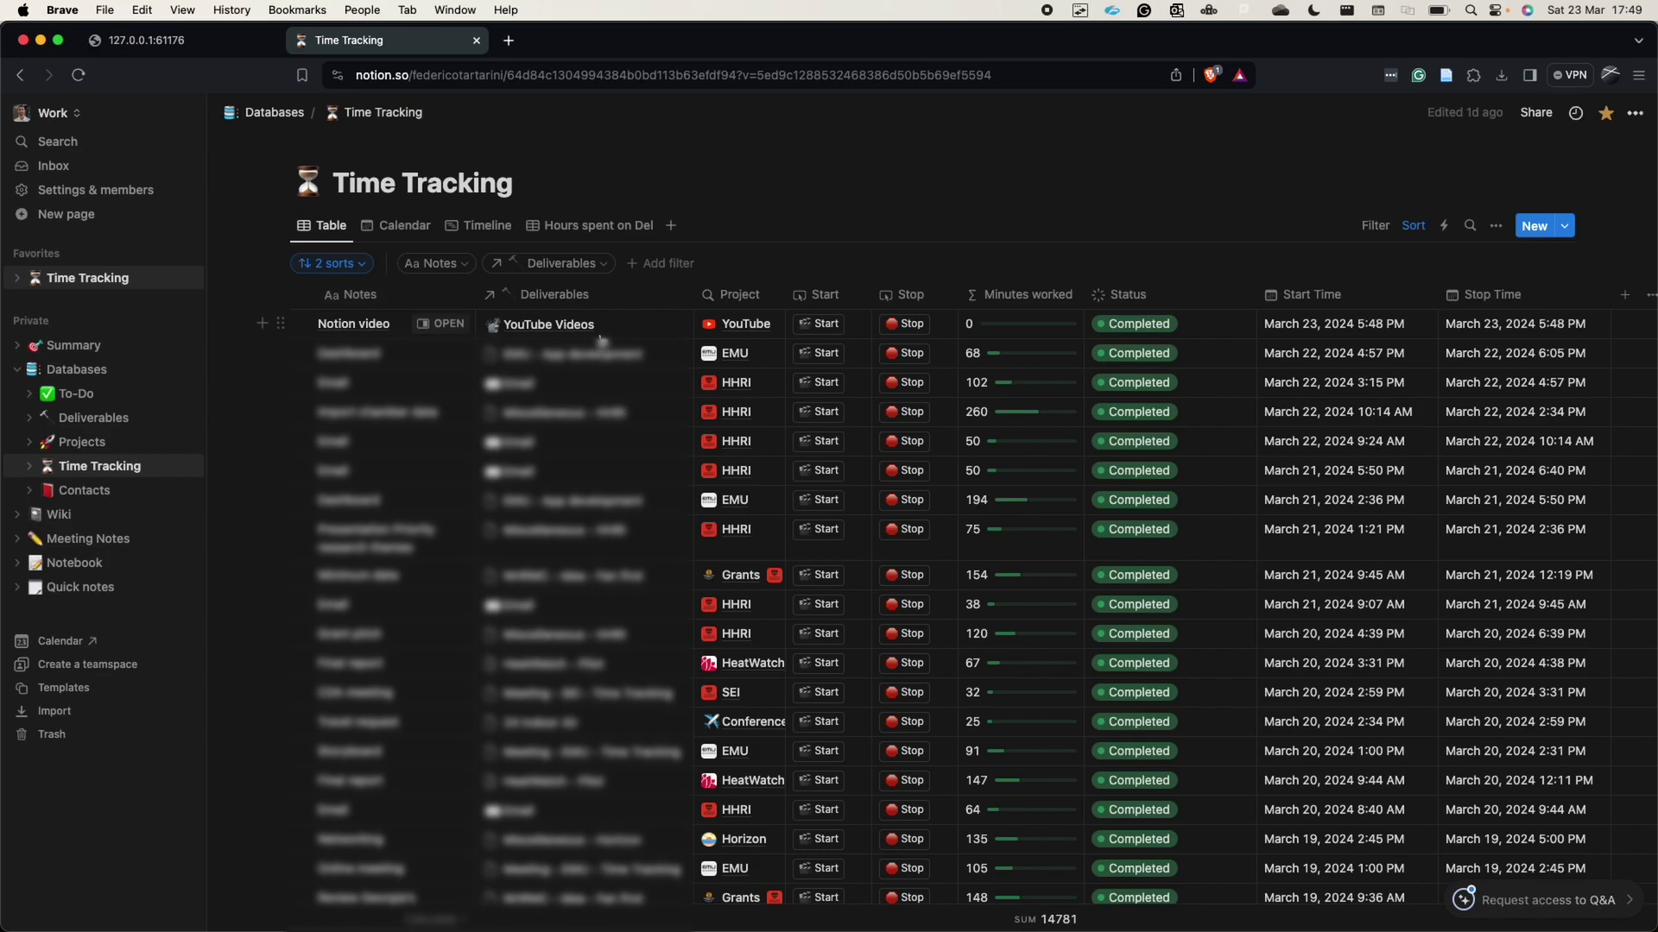
click(924, 333)
click(1380, 333)
click(1398, 367)
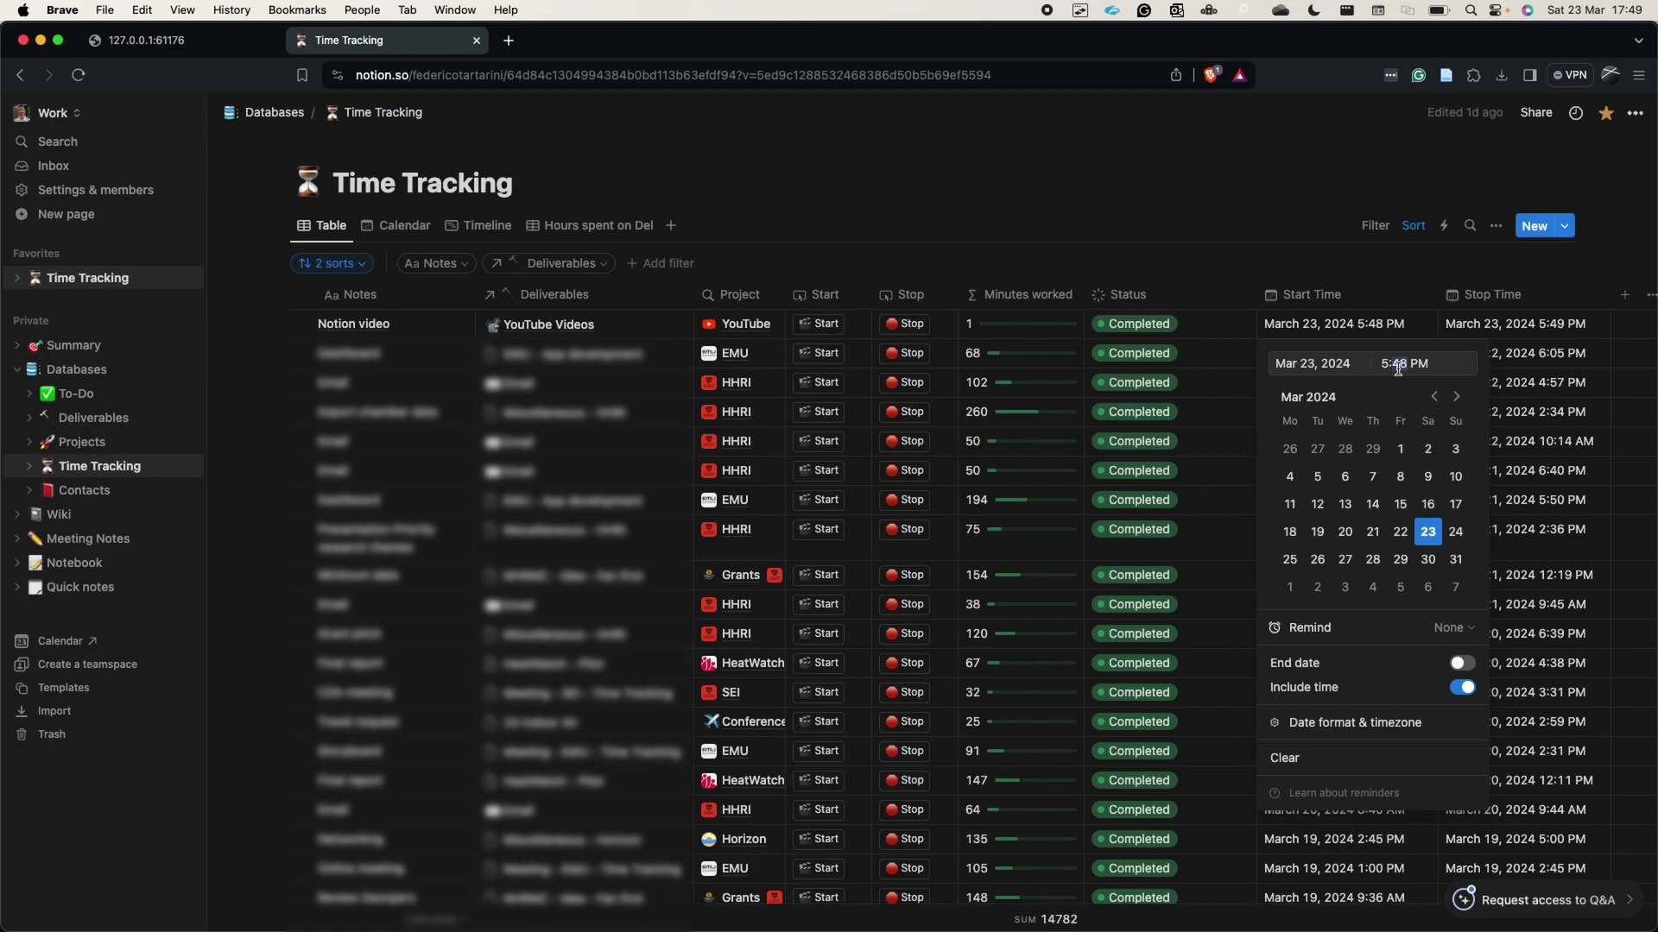
key(BackSpace)
key(BackSpace)
text(28)
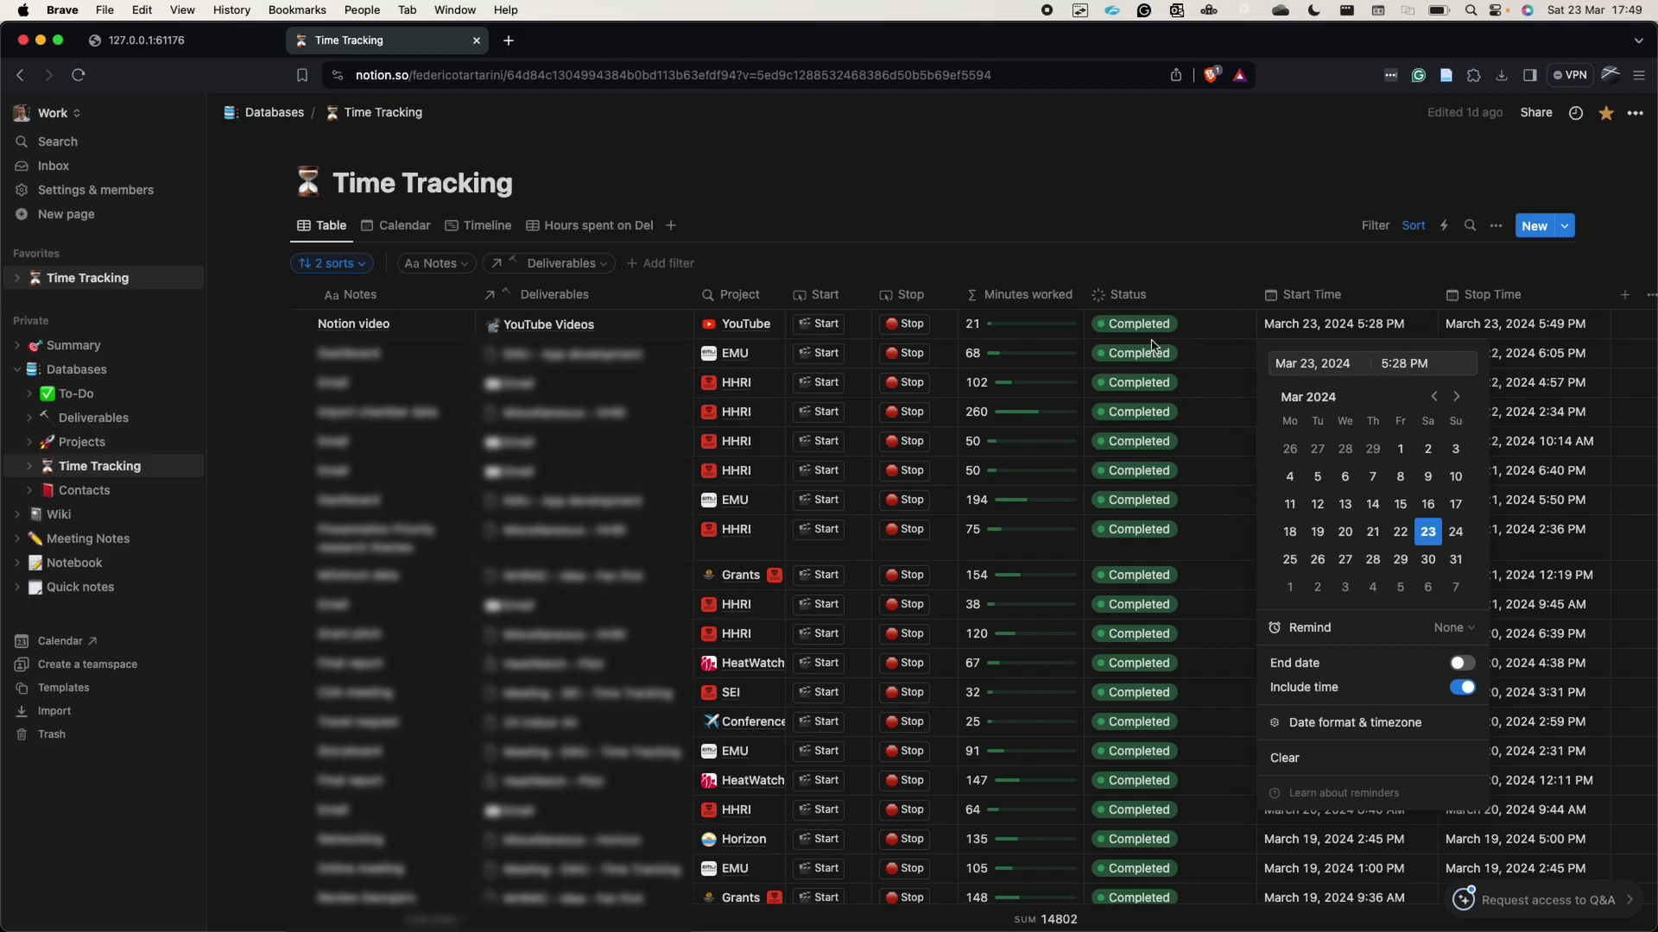
click(1054, 329)
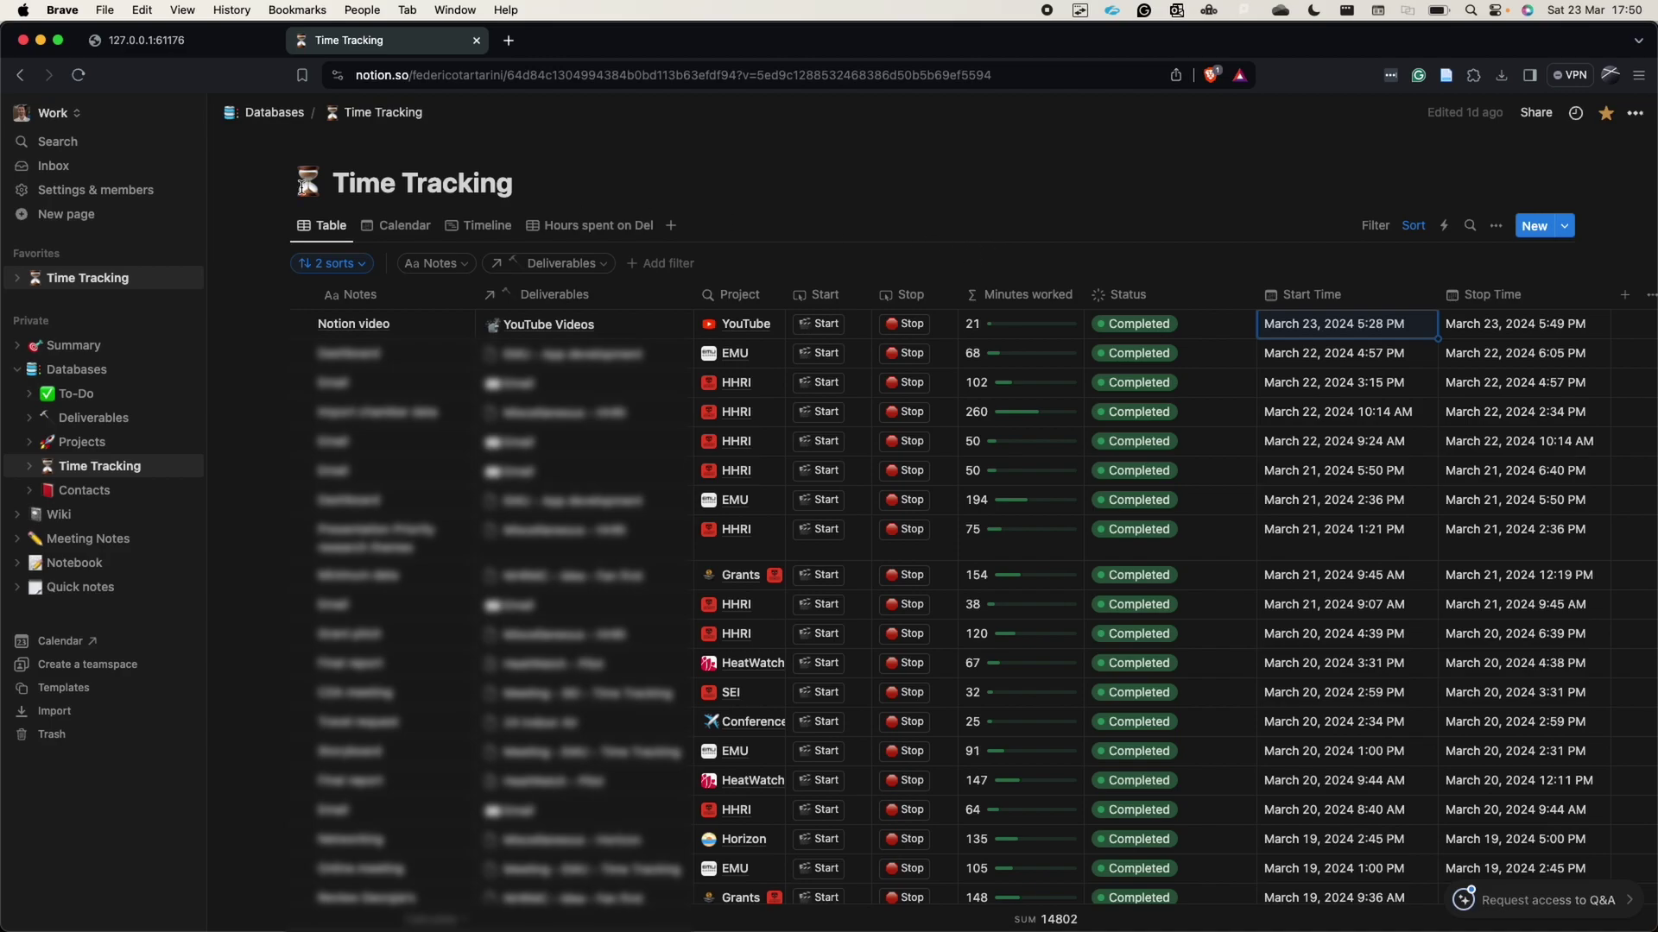
Examine the Weekly Workload treemap, including the hours worked on Email in week 10.
click(189, 49)
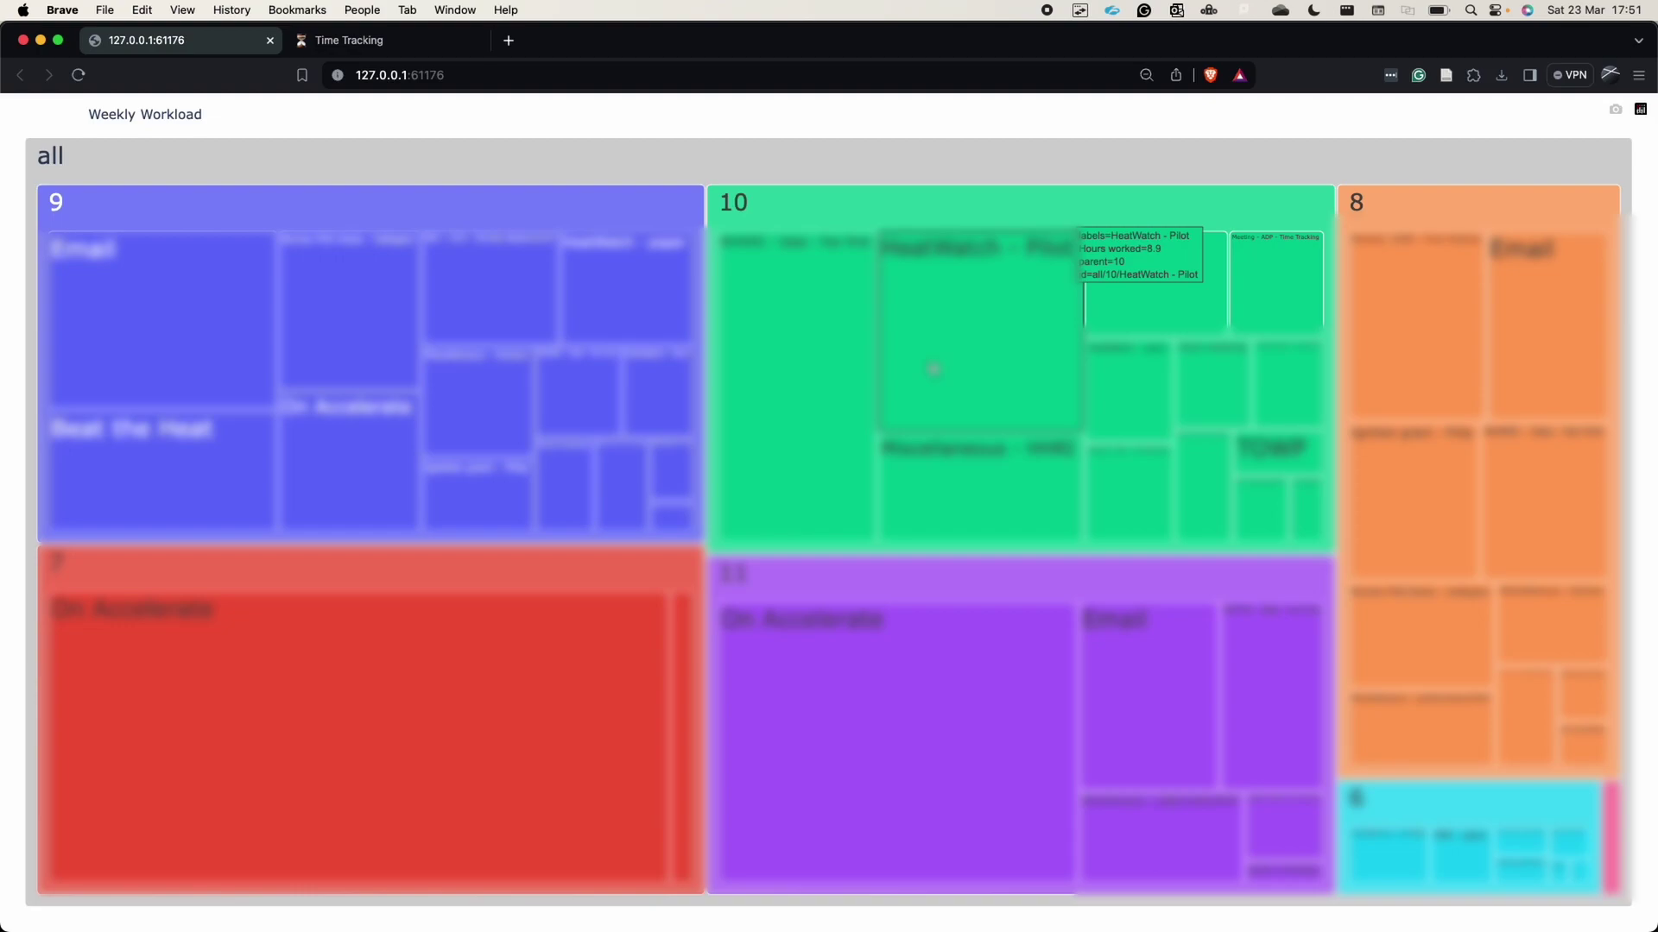
click(345, 40)
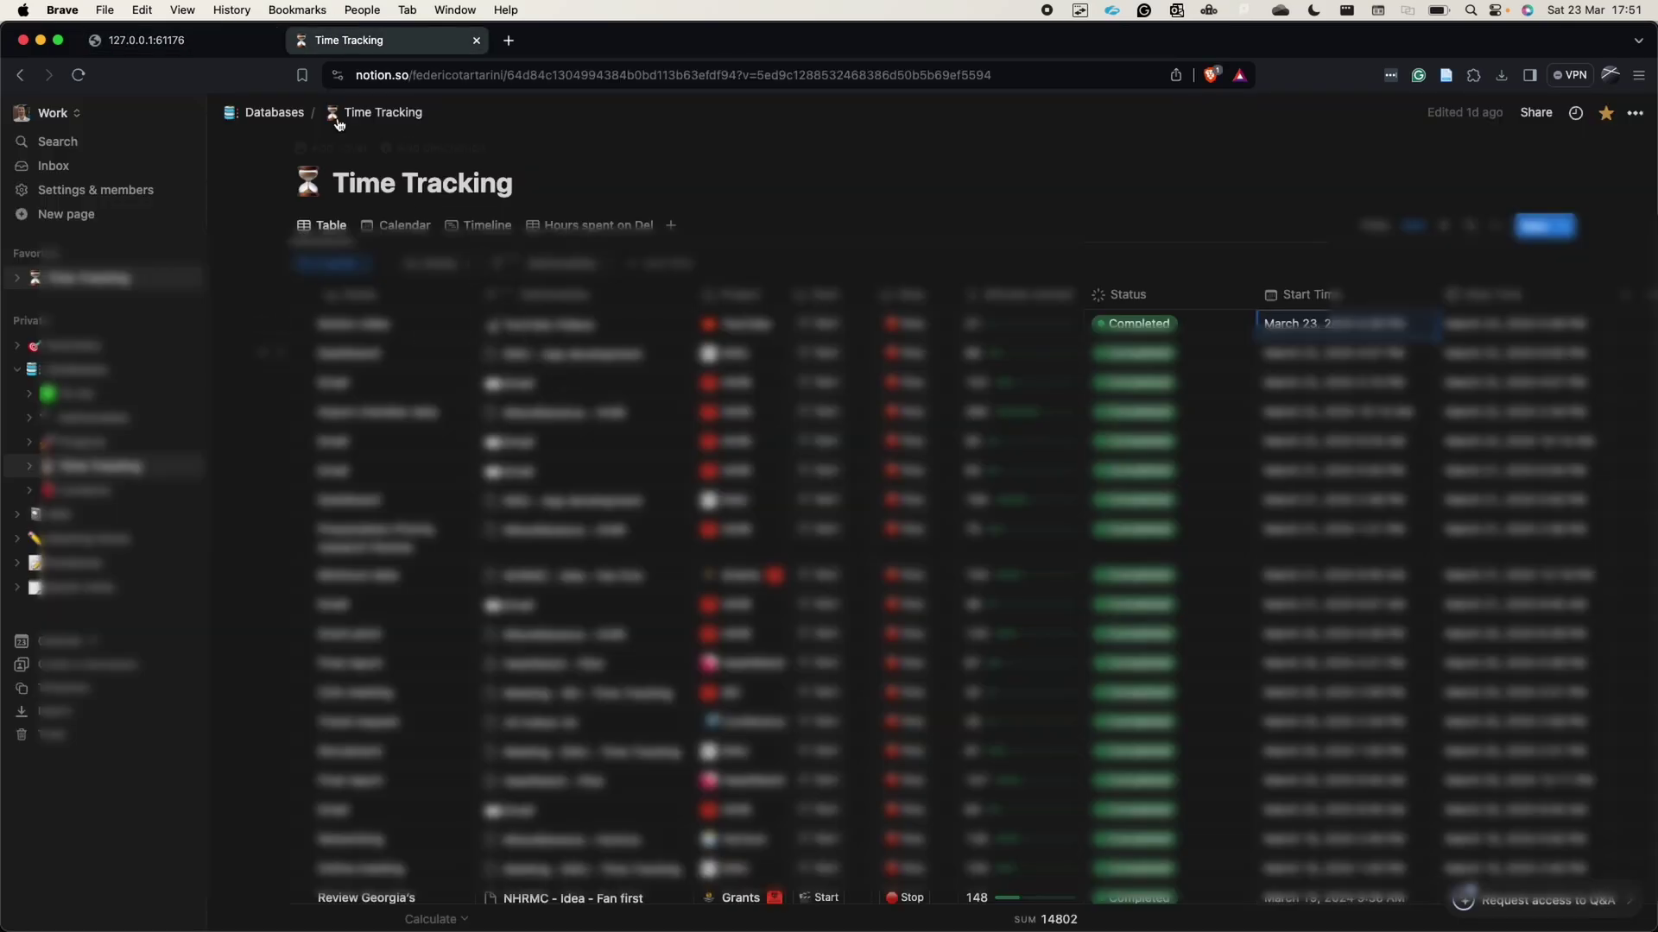
click(173, 41)
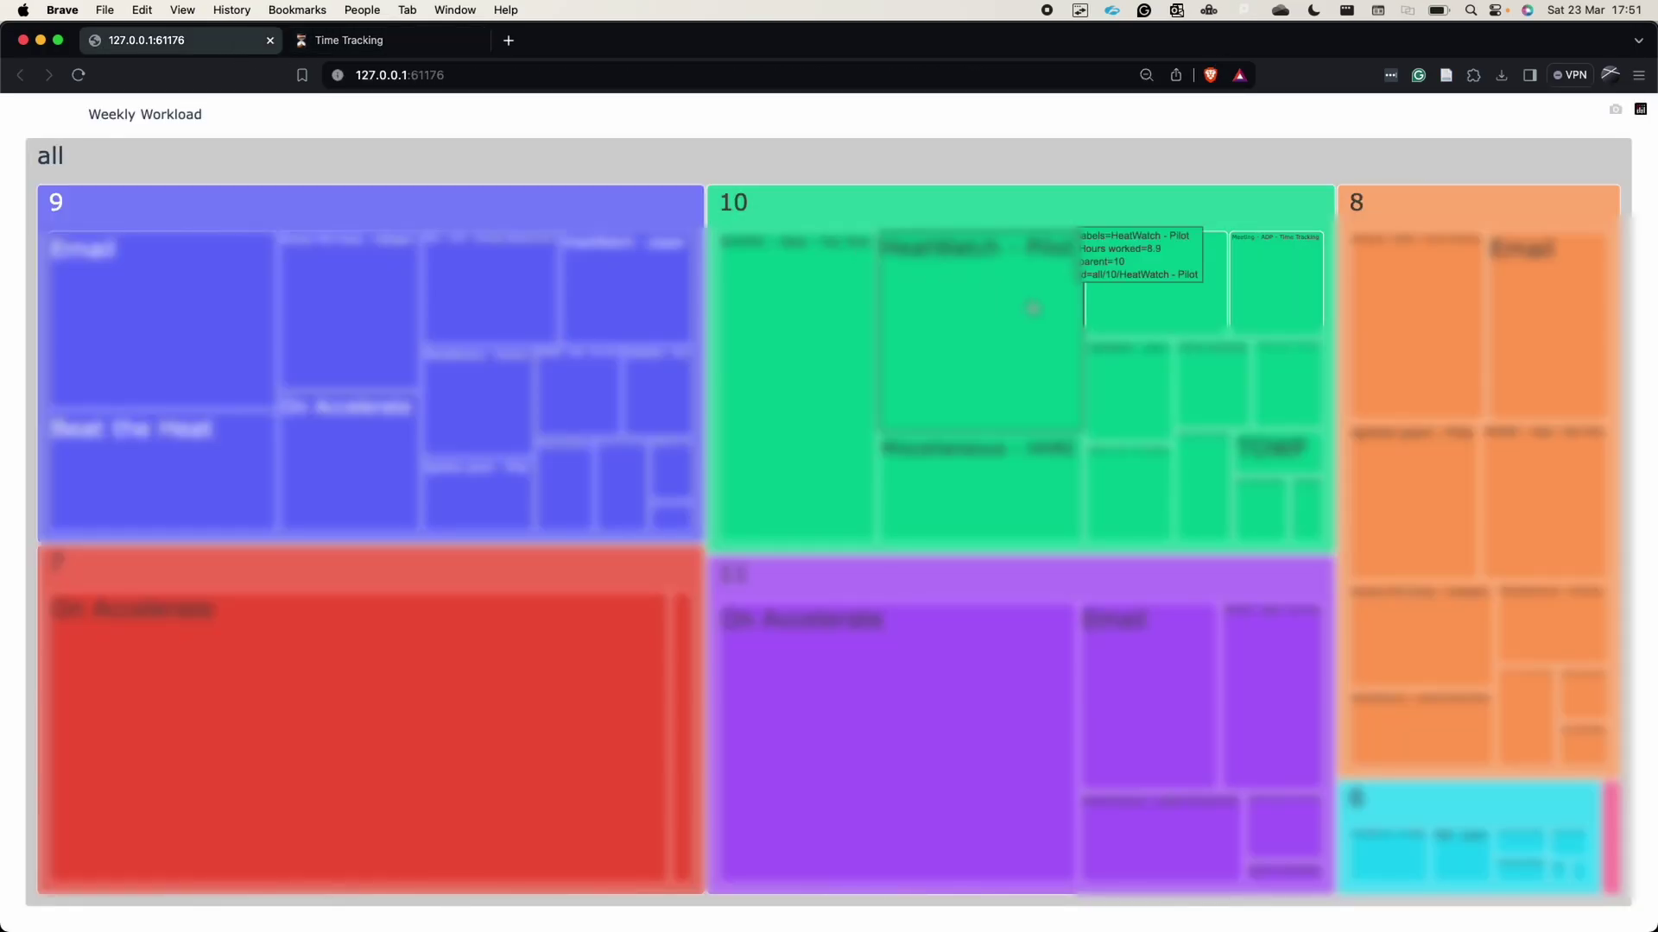
mouse_move(1175, 305)
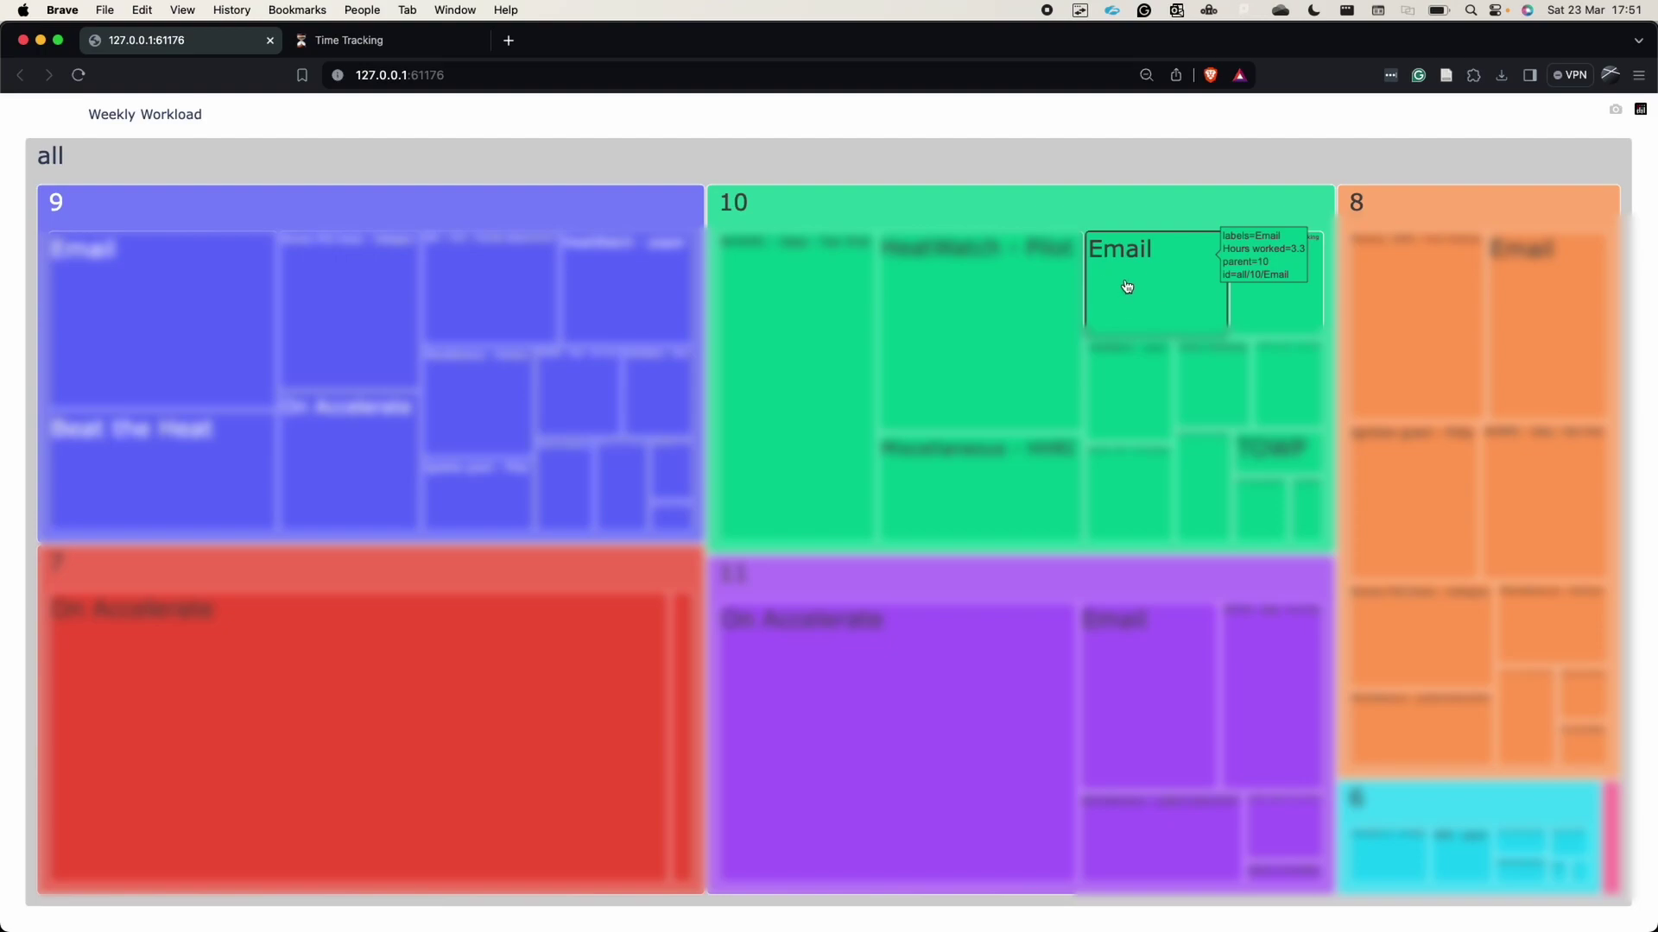
key(super+Tab)
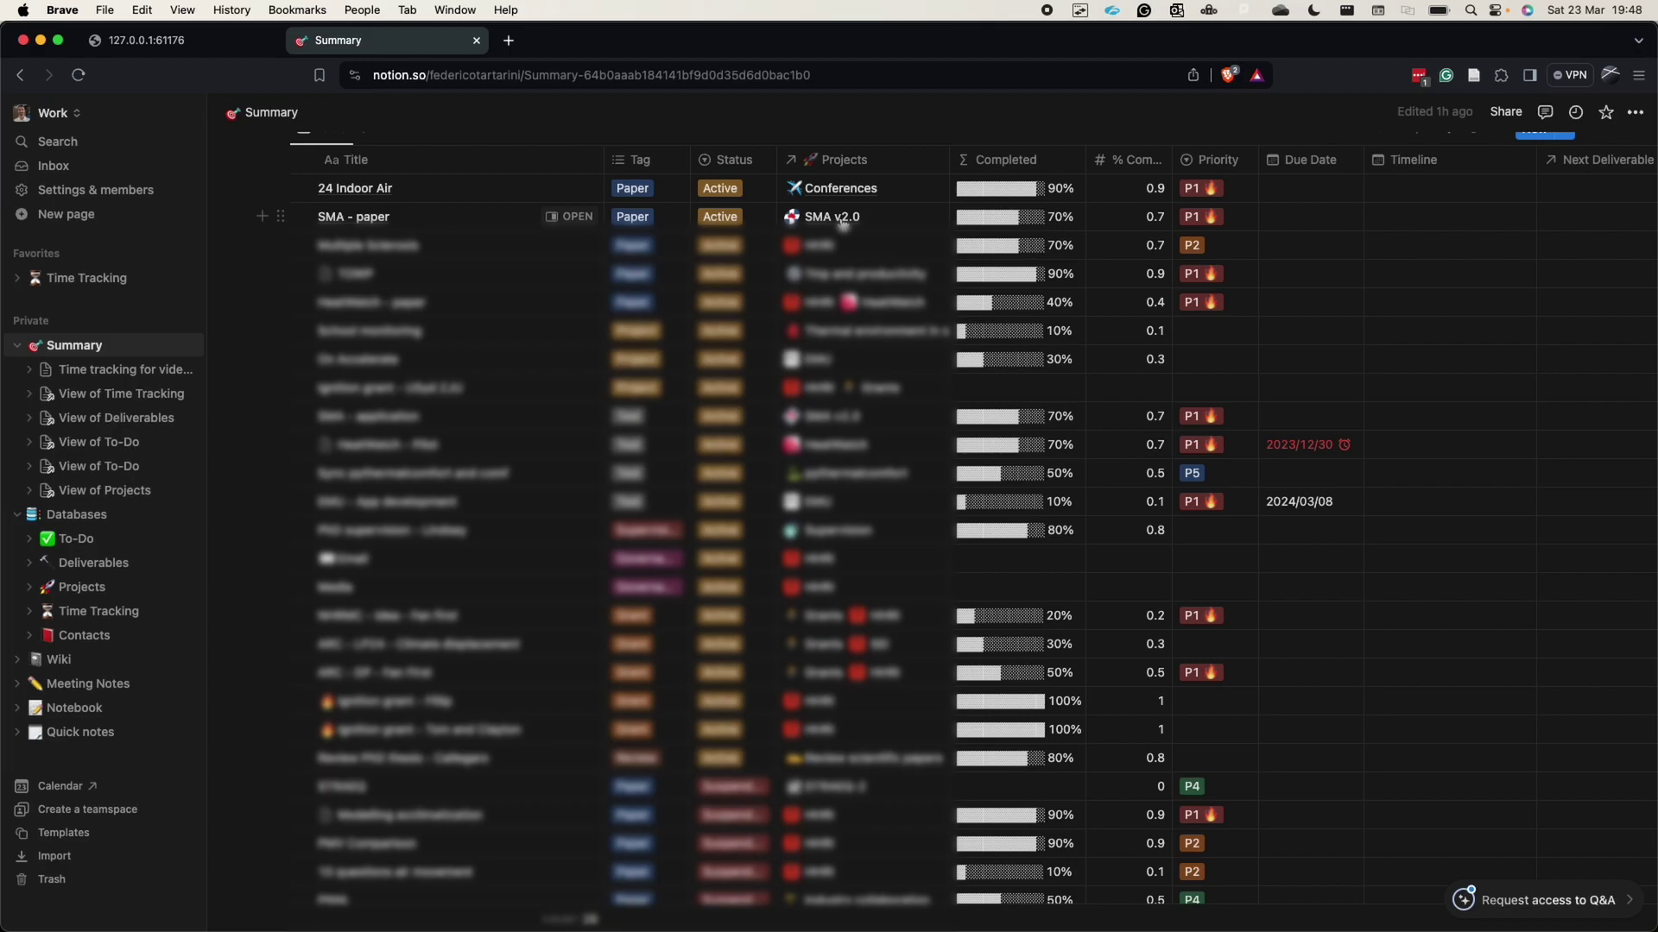
Insert a new inline database directly below the Summary page title.
scroll(842, 223, up, 10)
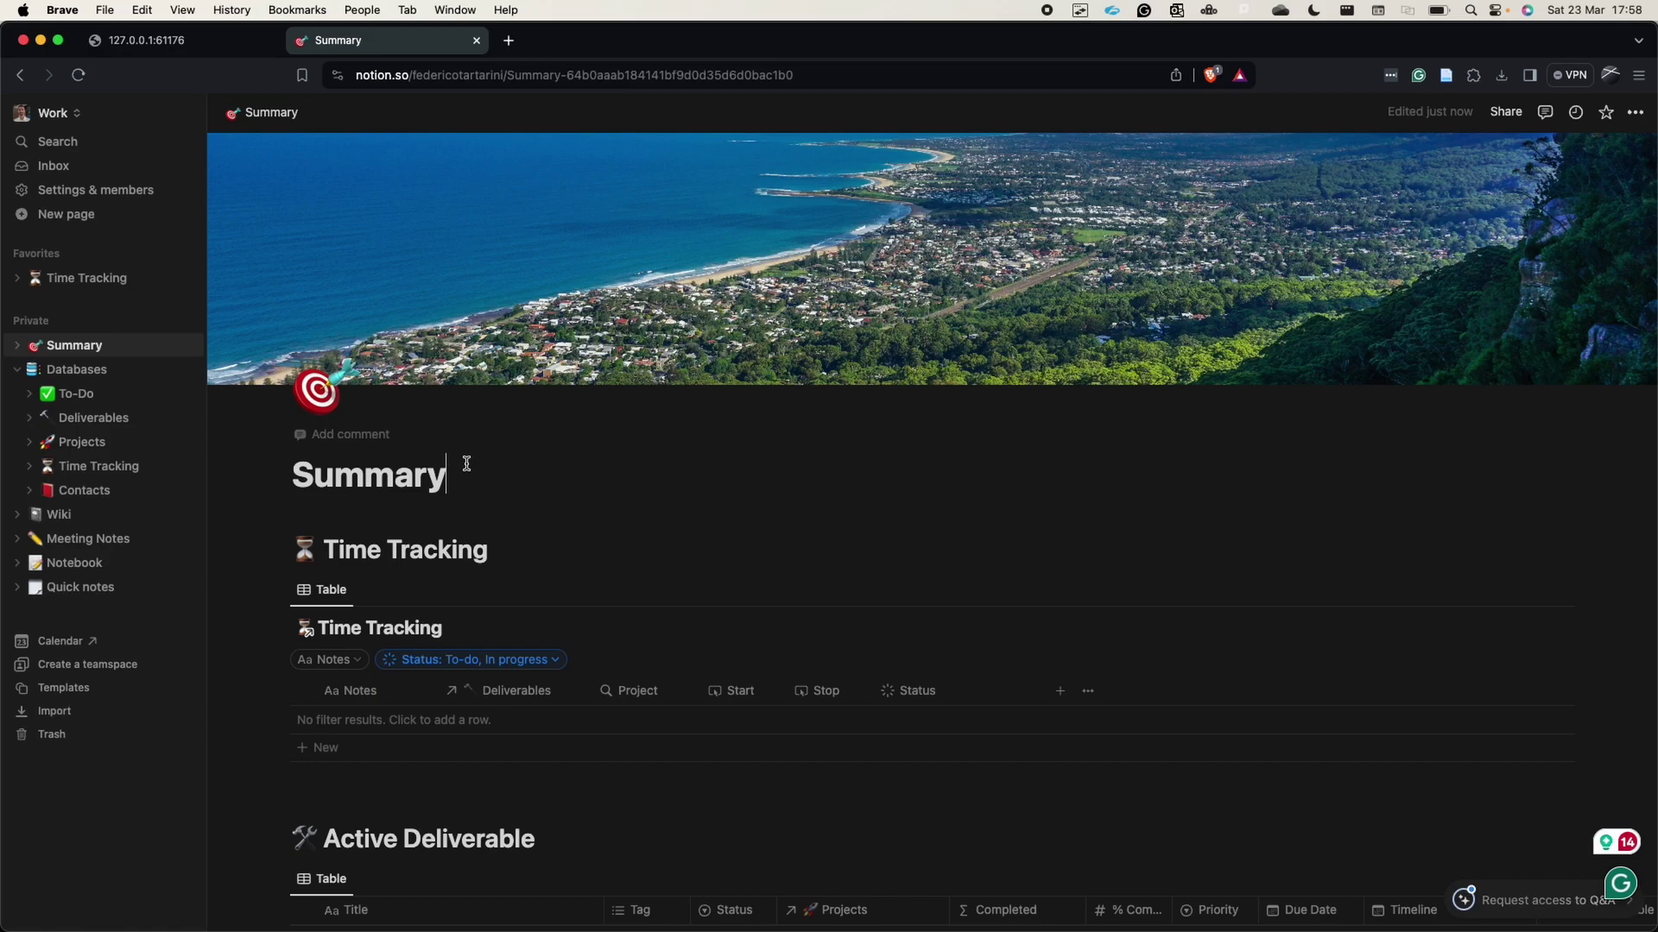
key(Return)
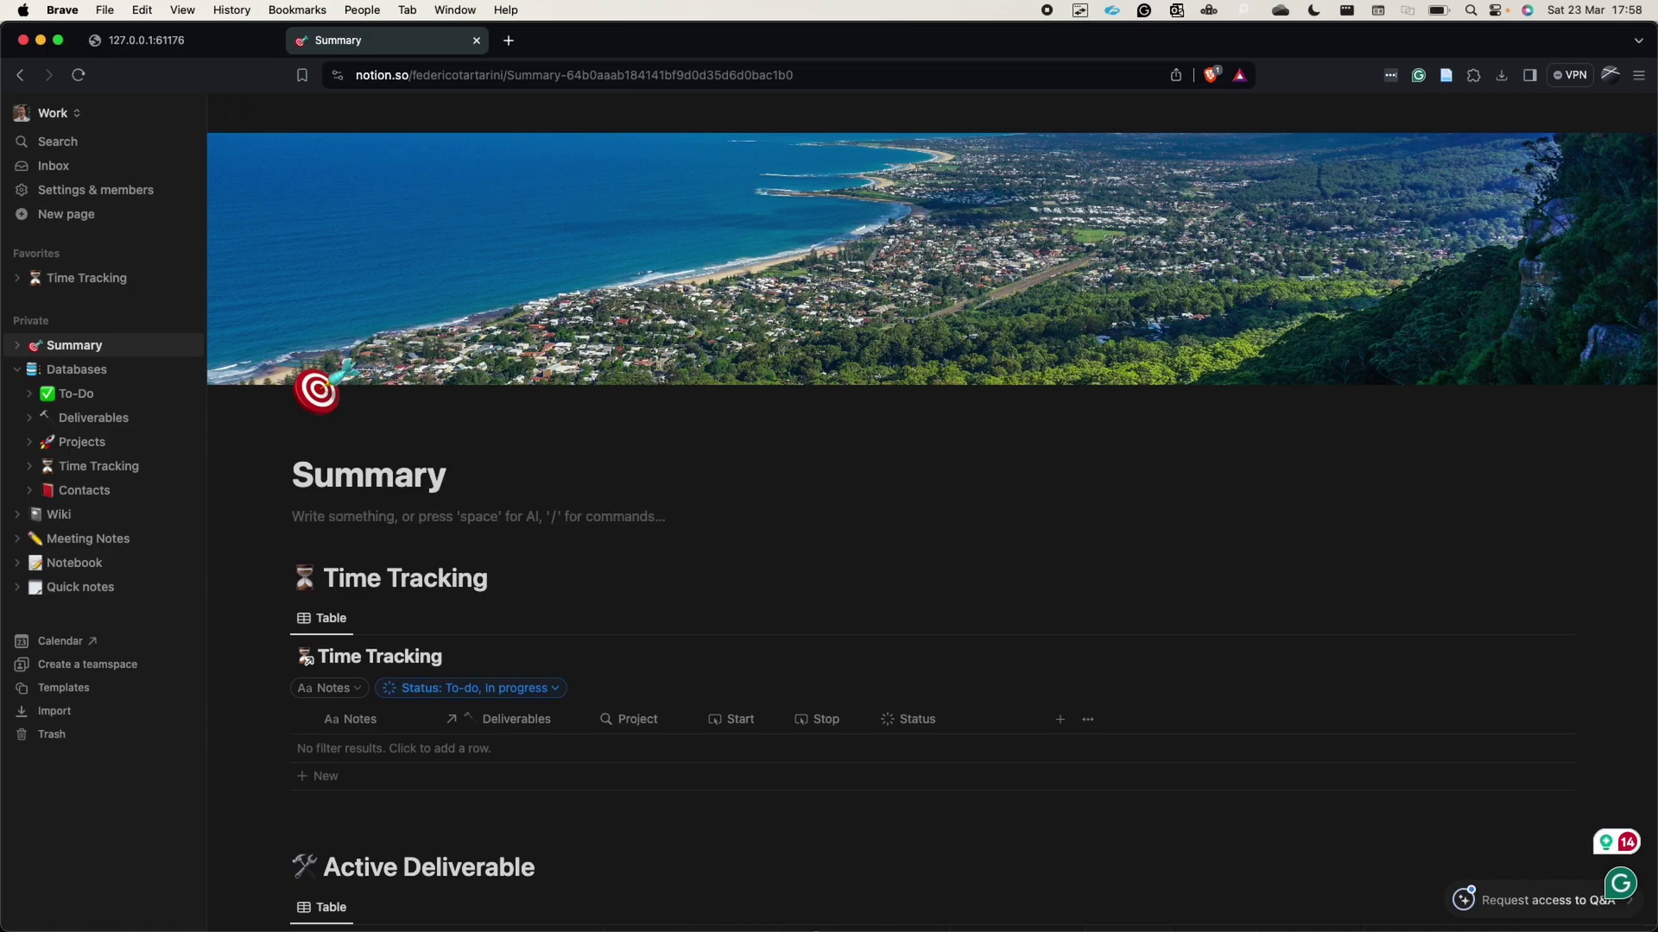
text(/inline)
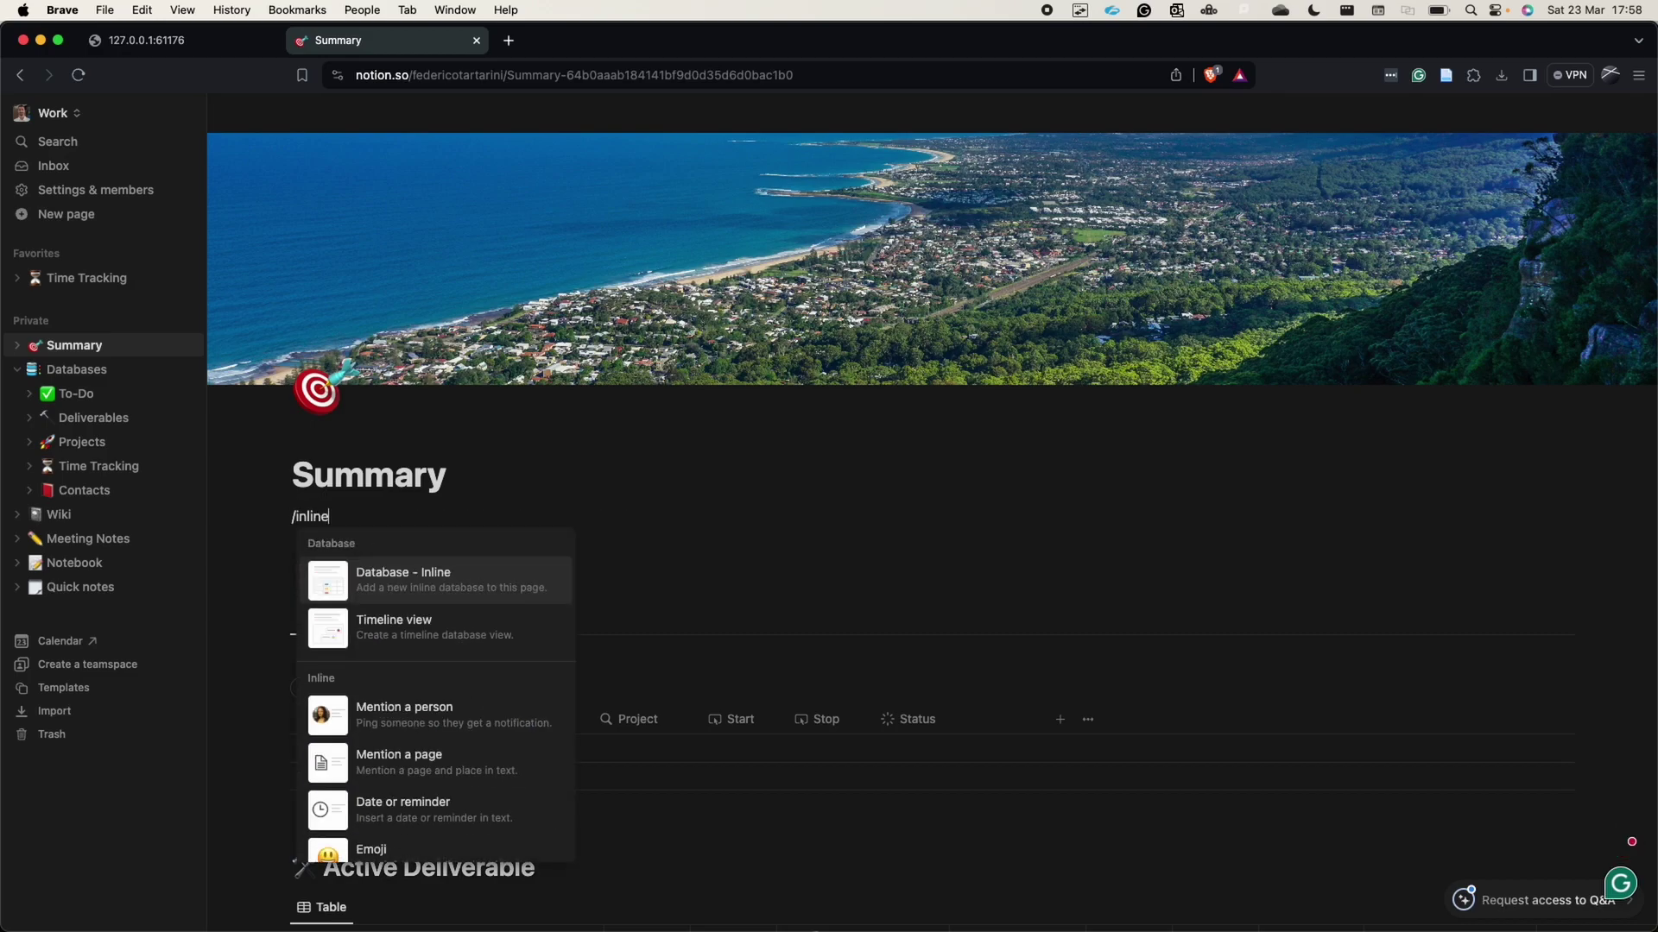
key(Return)
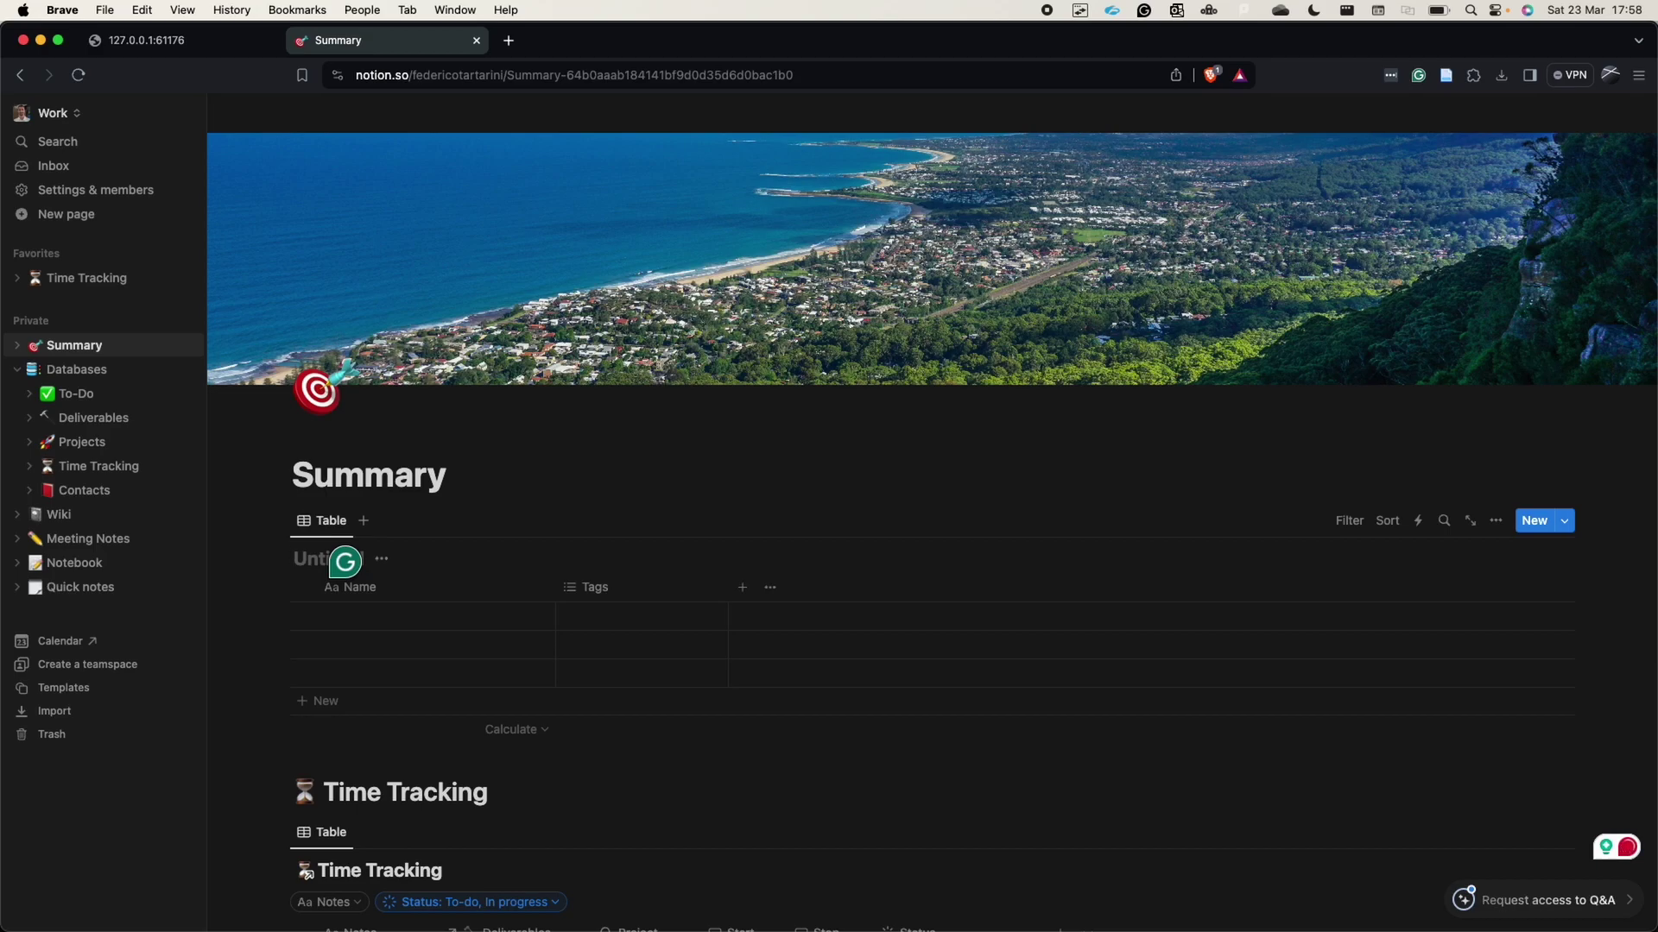
Name the new inline database "Time tracking for video YouTube".
text(T)
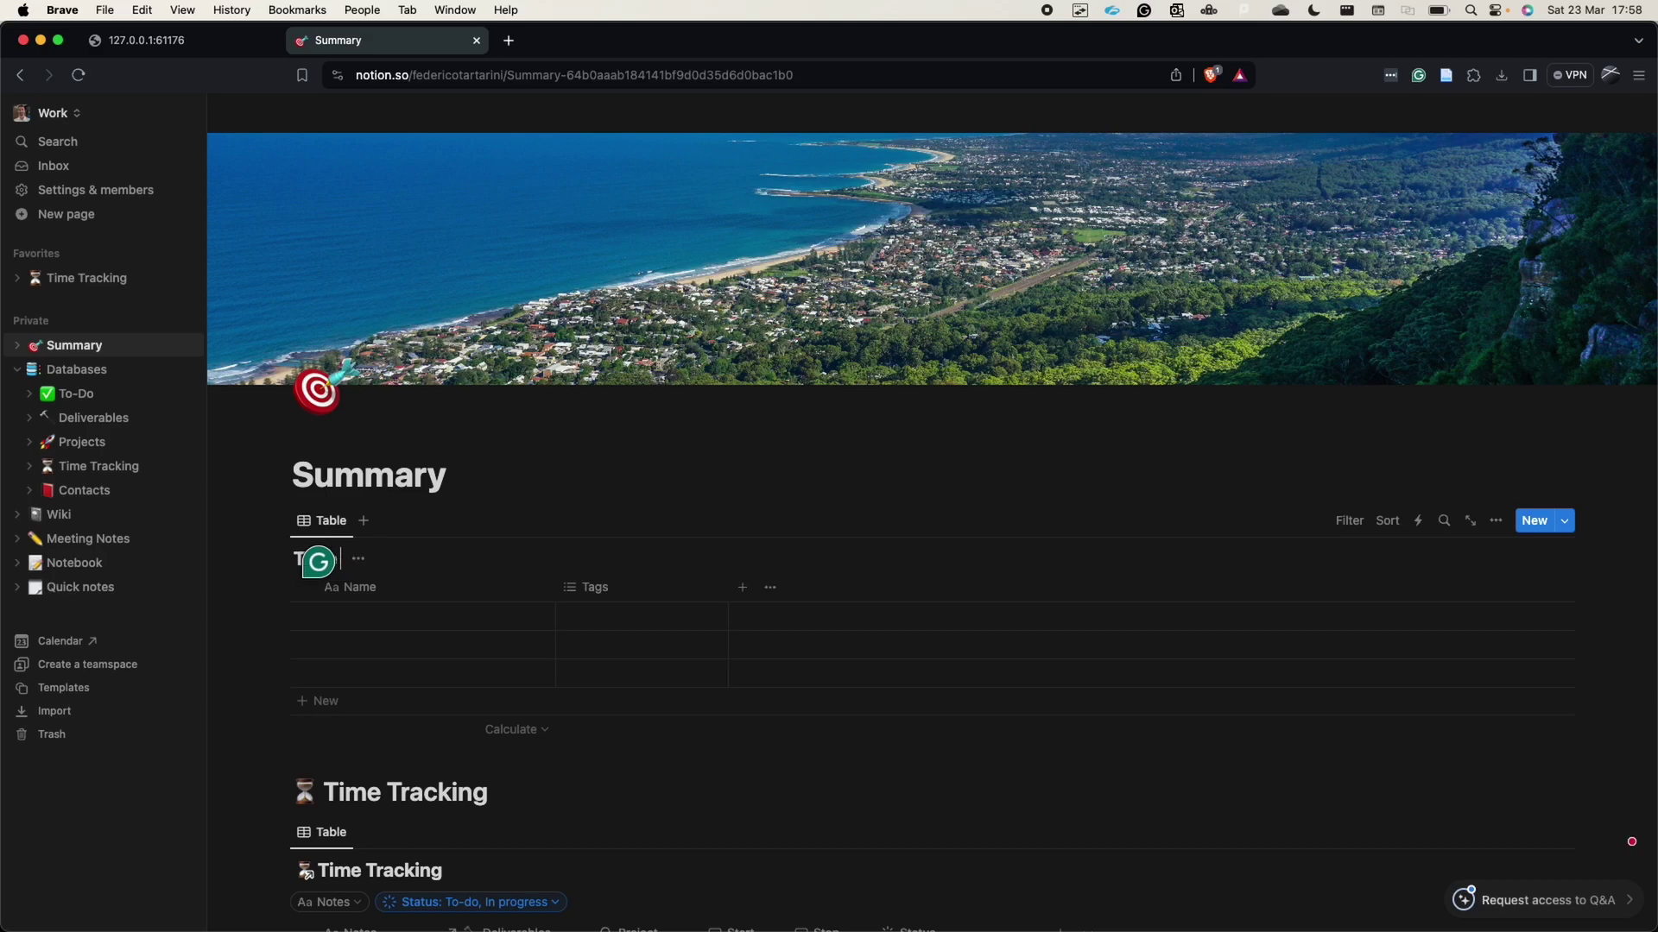
text(ime Tracking)
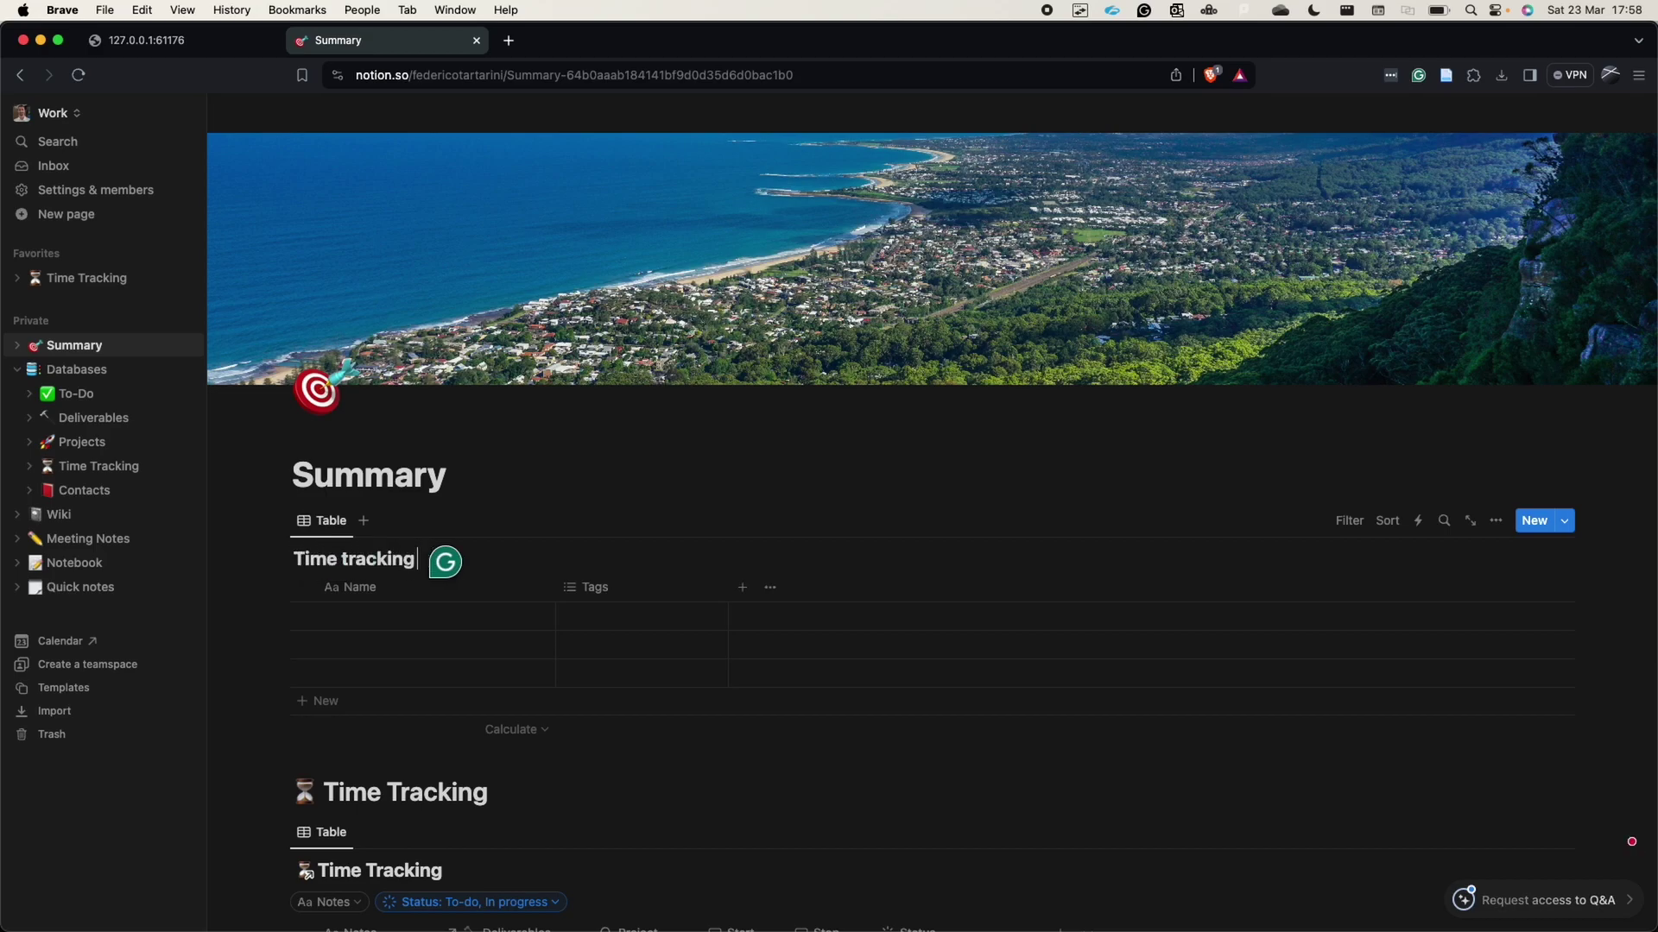
text( for video You)
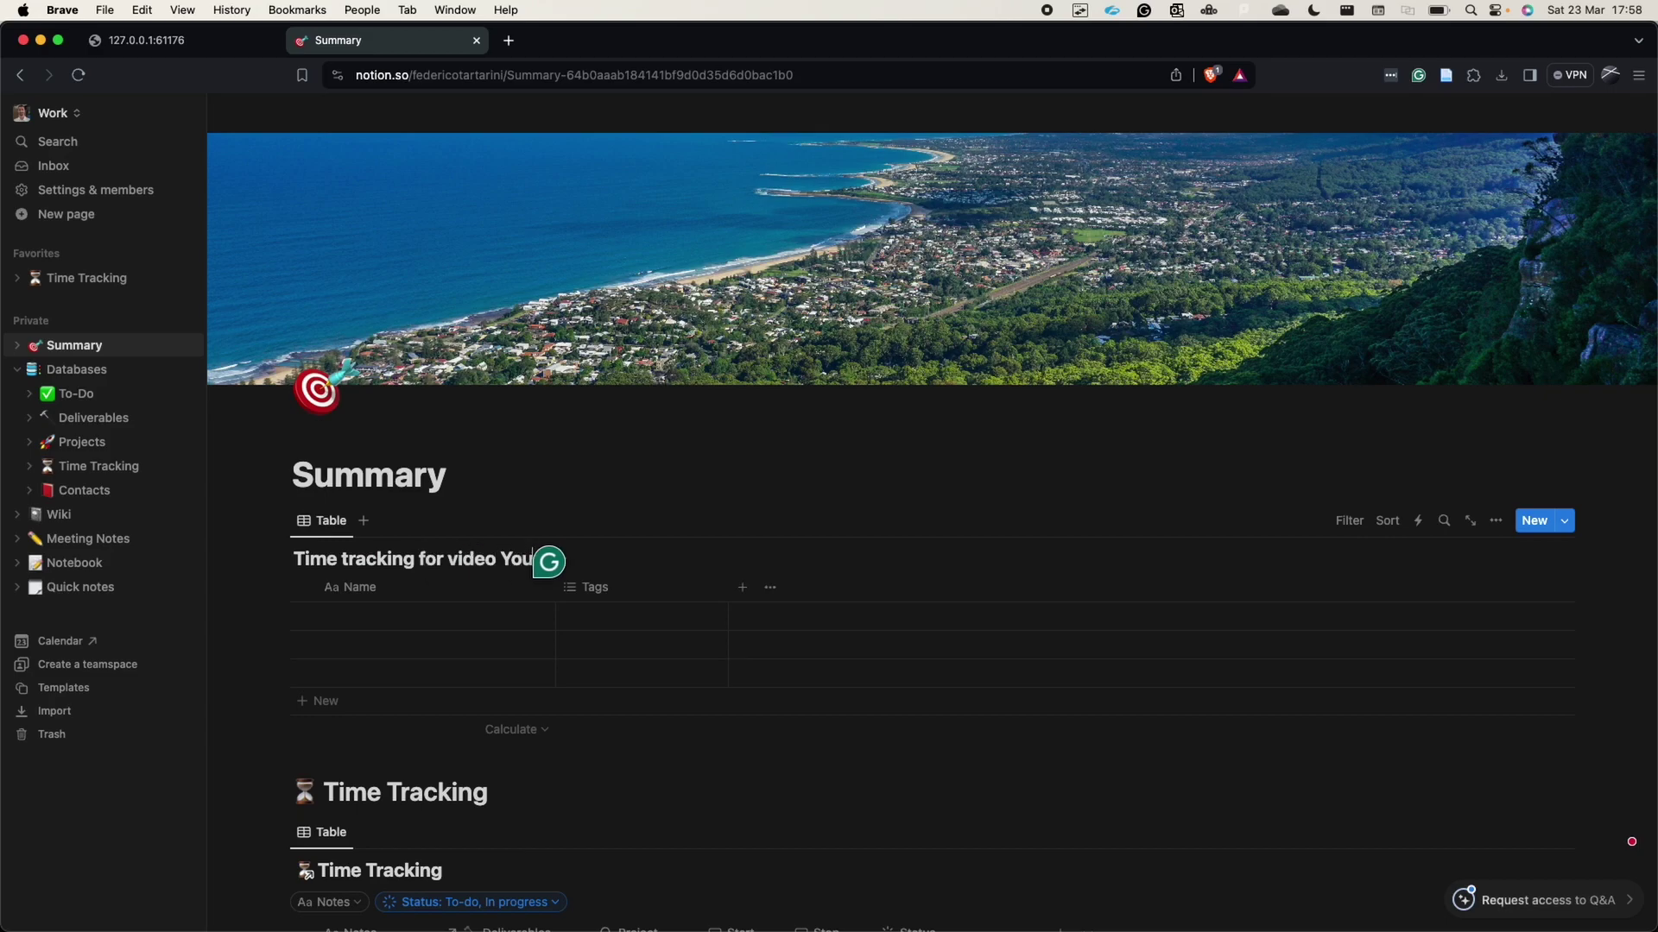
text(Tube)
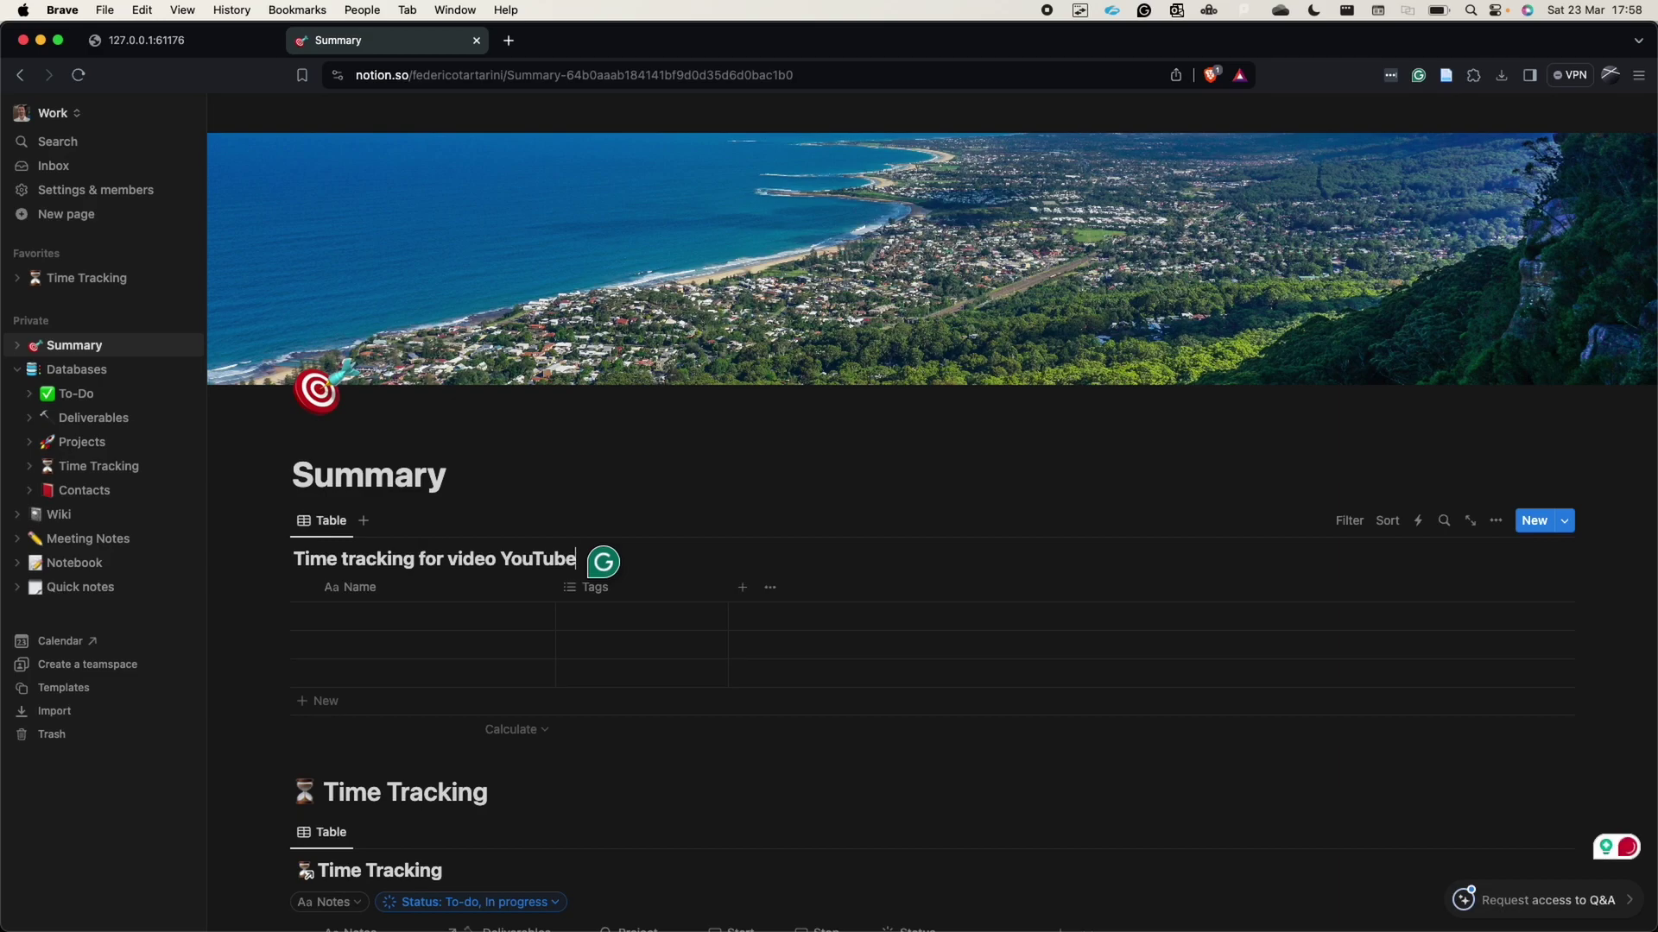
click(376, 614)
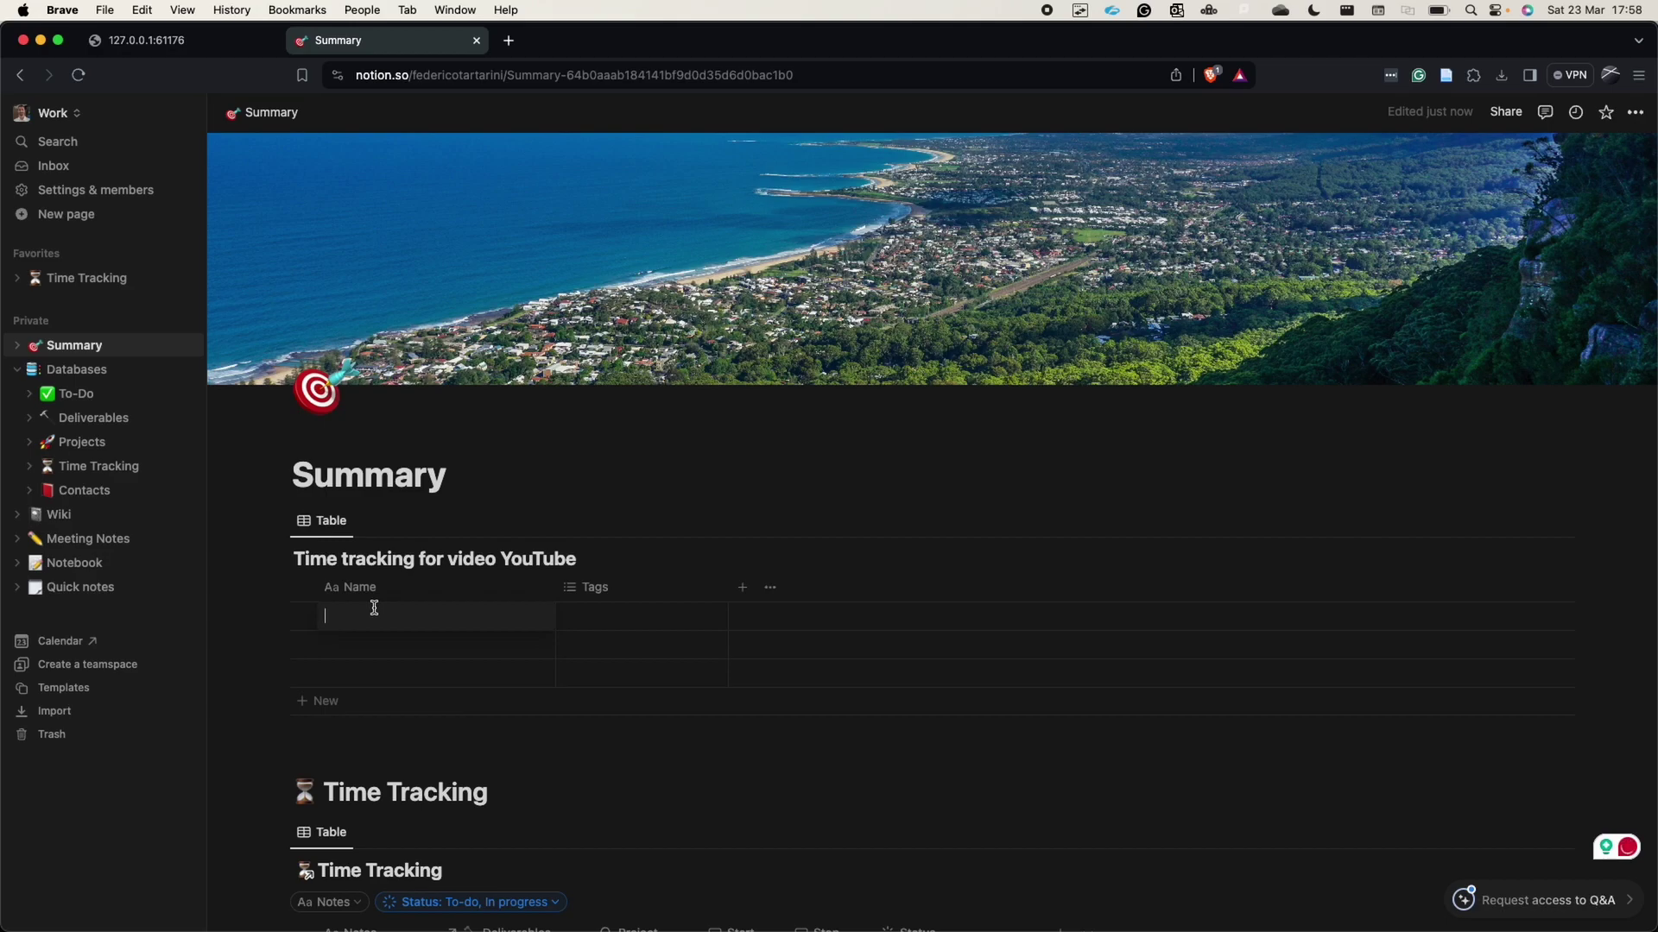
key(Escape)
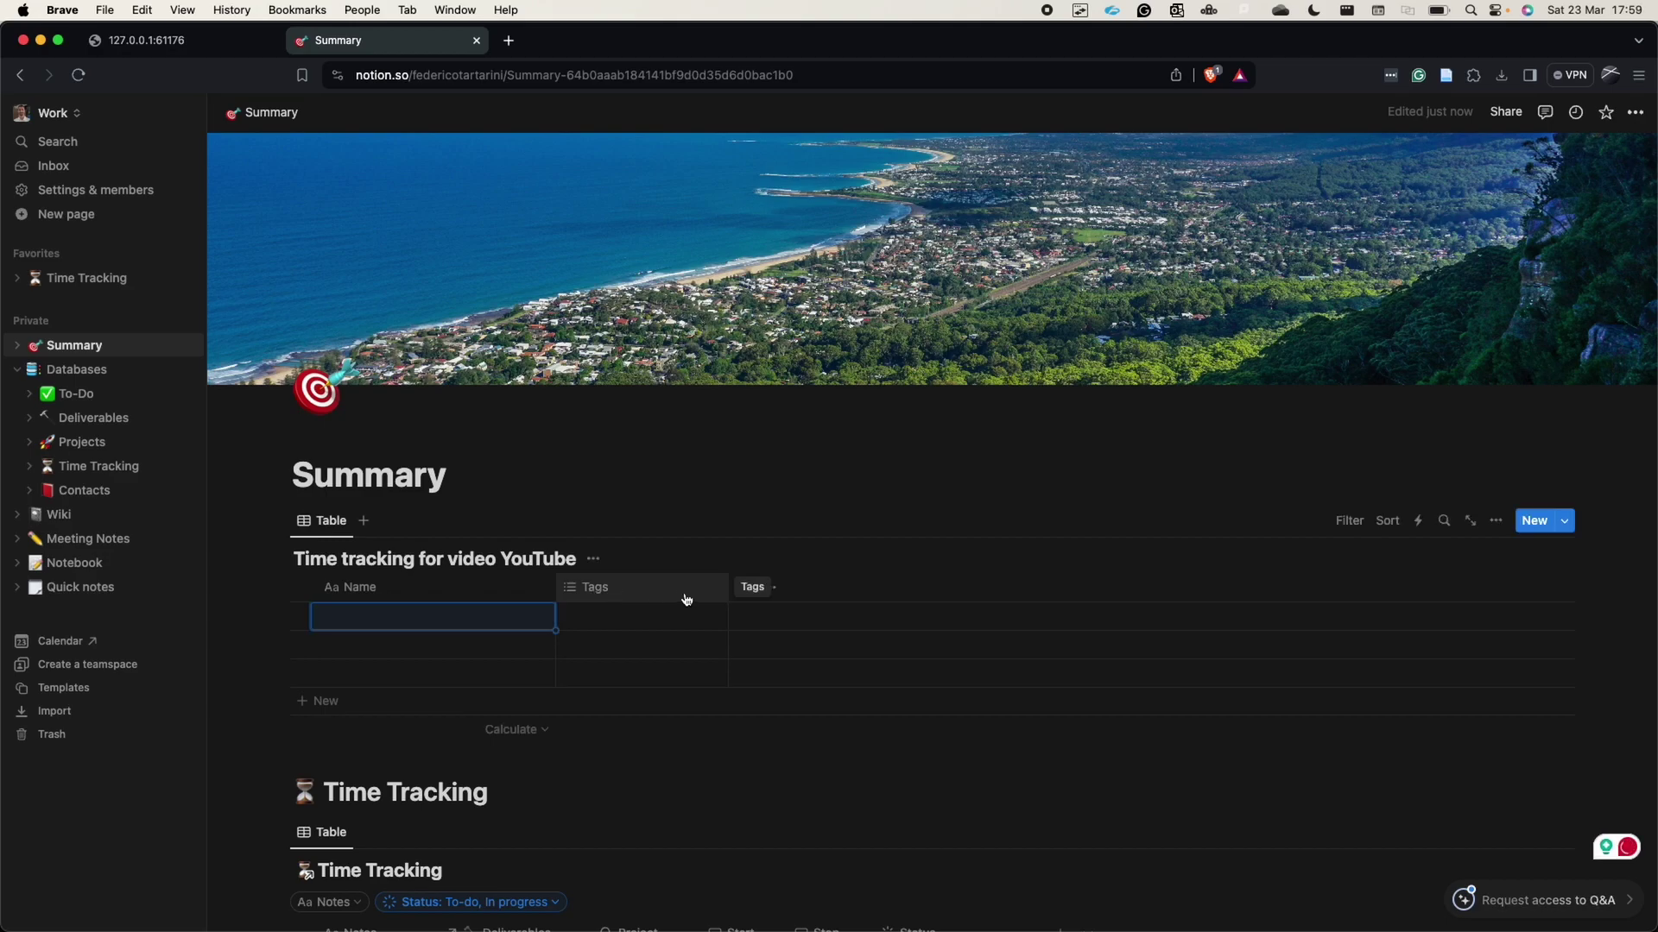
Delete the Tags property from the Time tracking for video YouTube database.
click(651, 590)
click(643, 872)
click(868, 526)
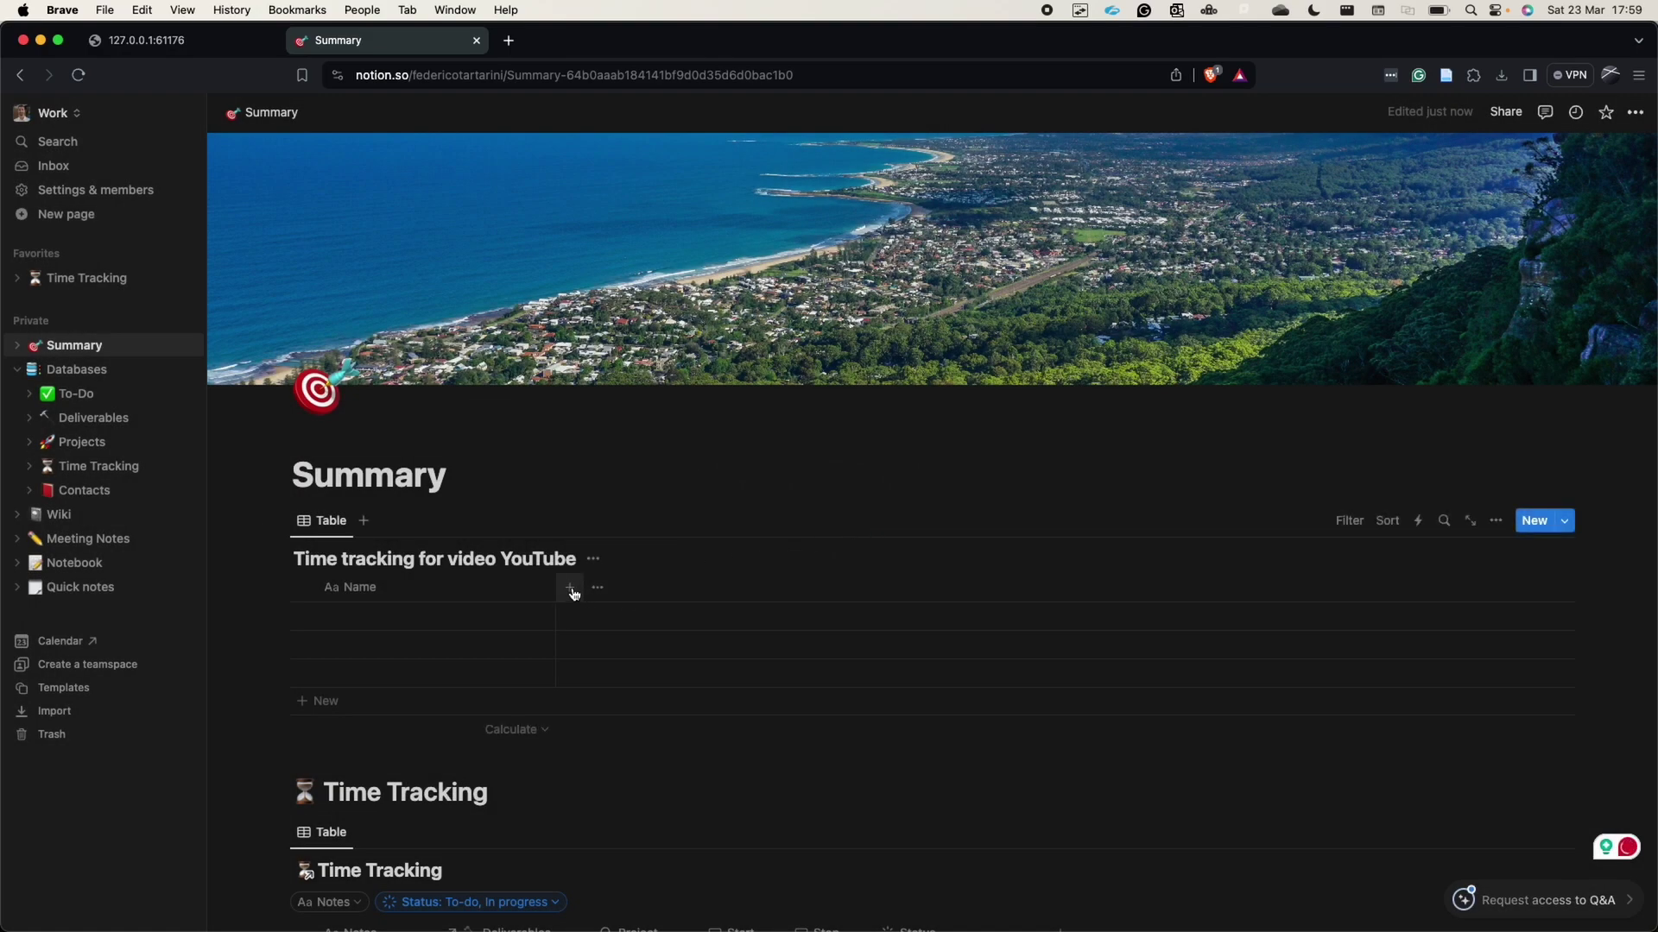
Add a Relation property to the new database that links to the Deliverables database, with no limit.
click(571, 589)
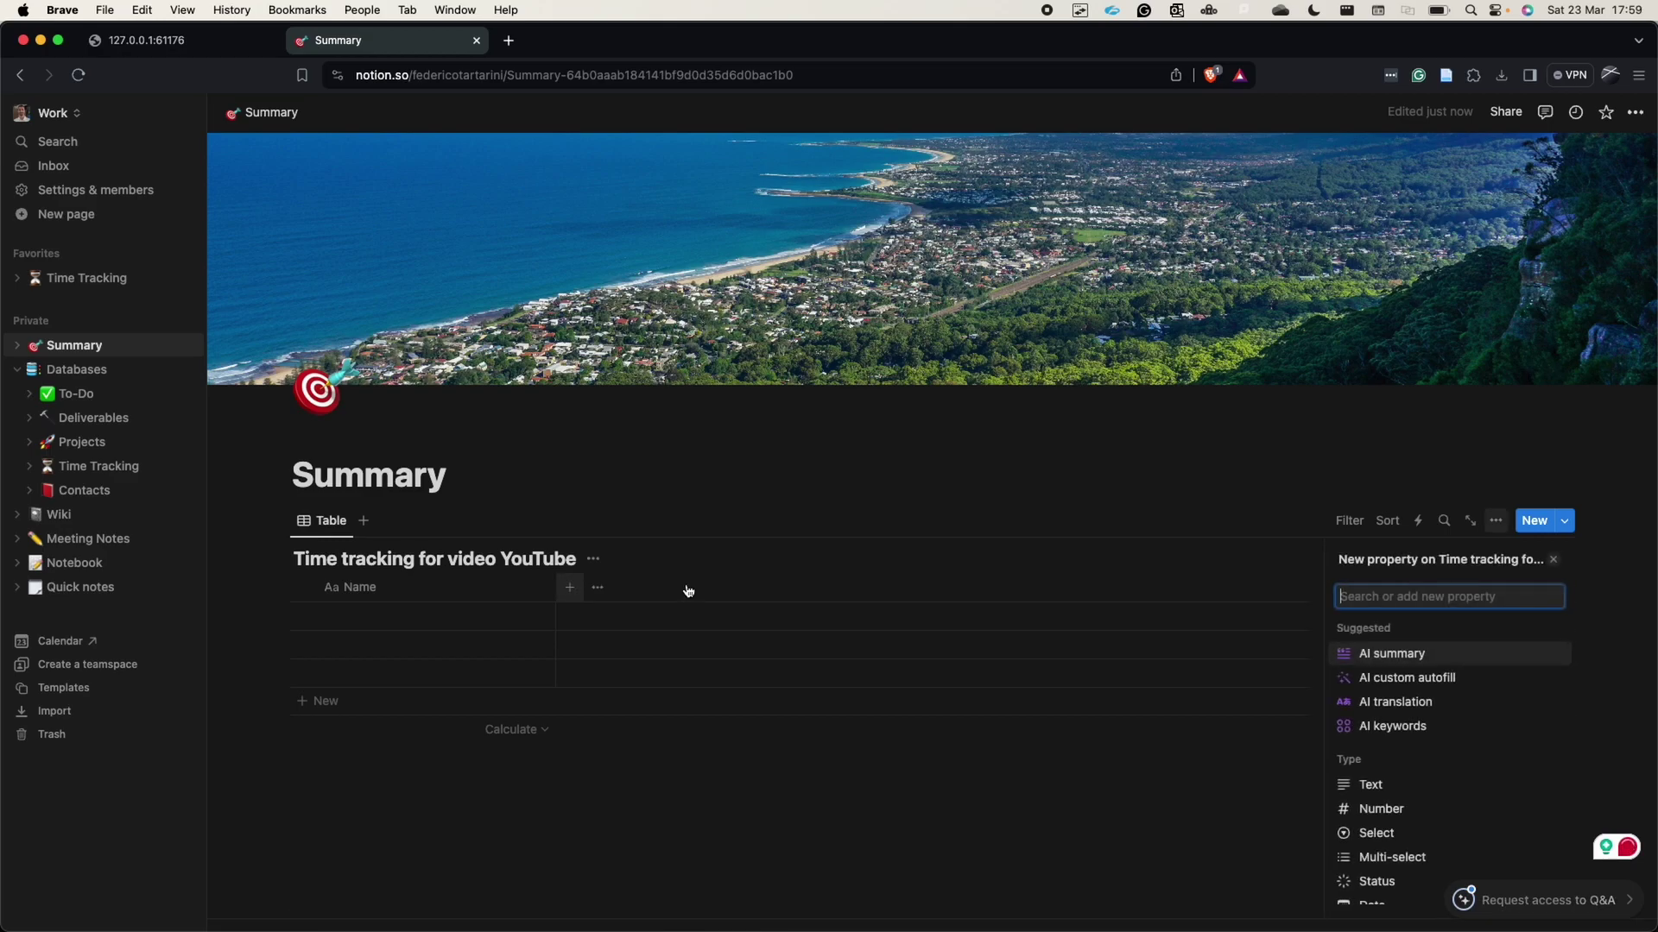
scroll(1441, 759, down, 5)
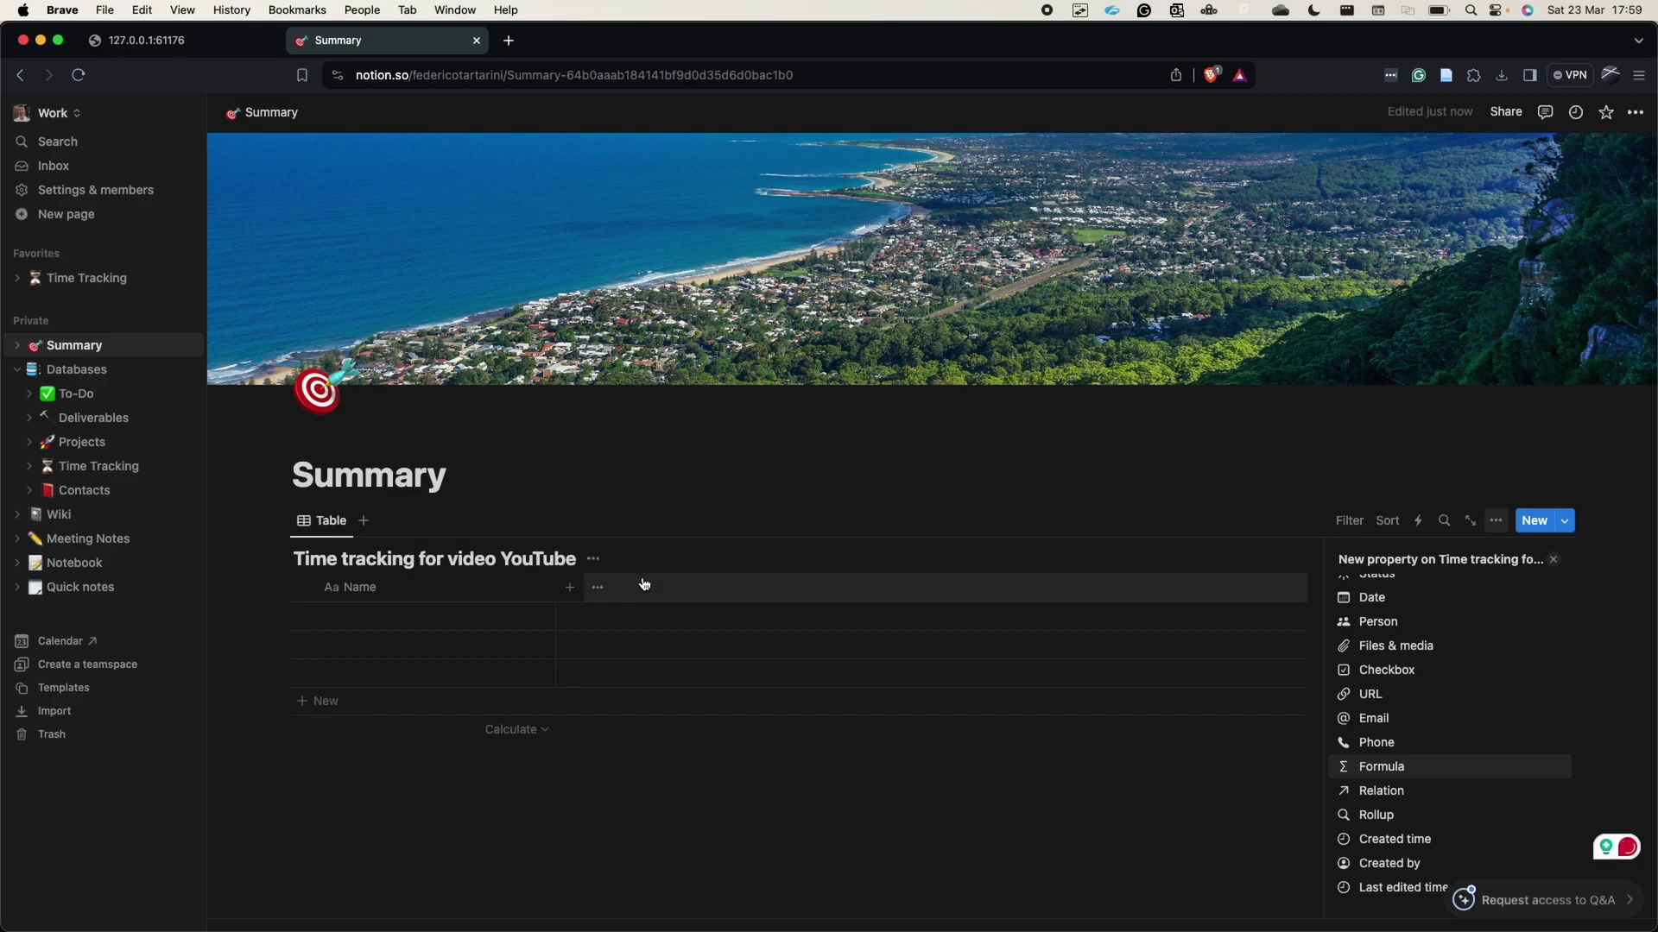
click(667, 522)
click(570, 589)
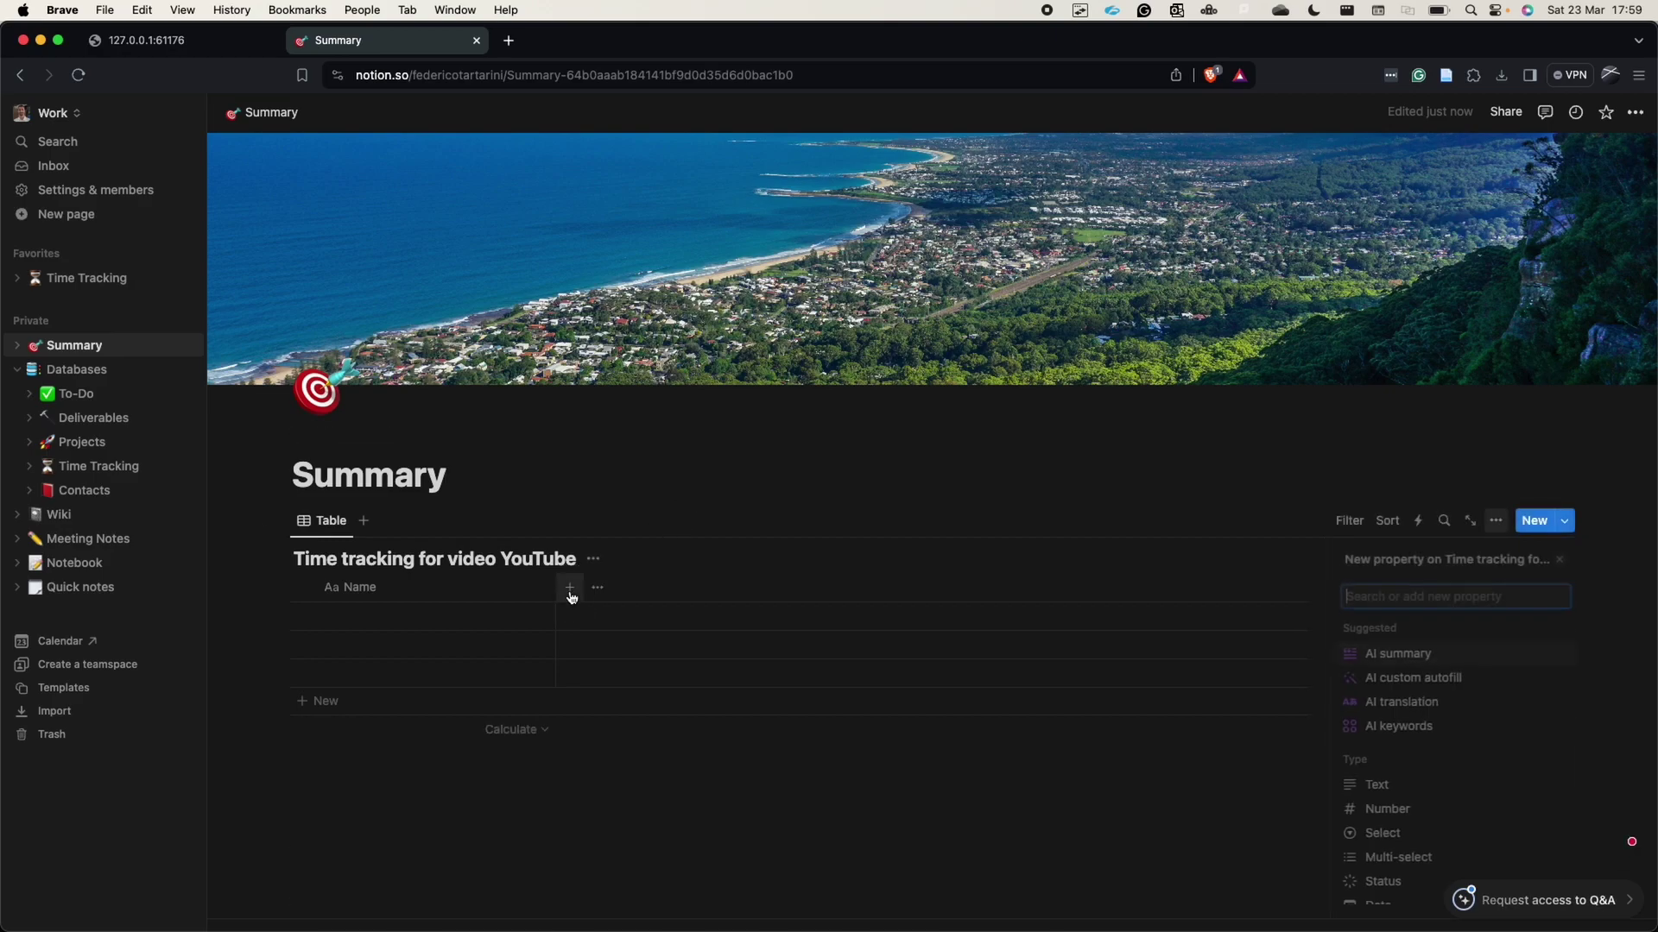
scroll(1414, 759, down, 4)
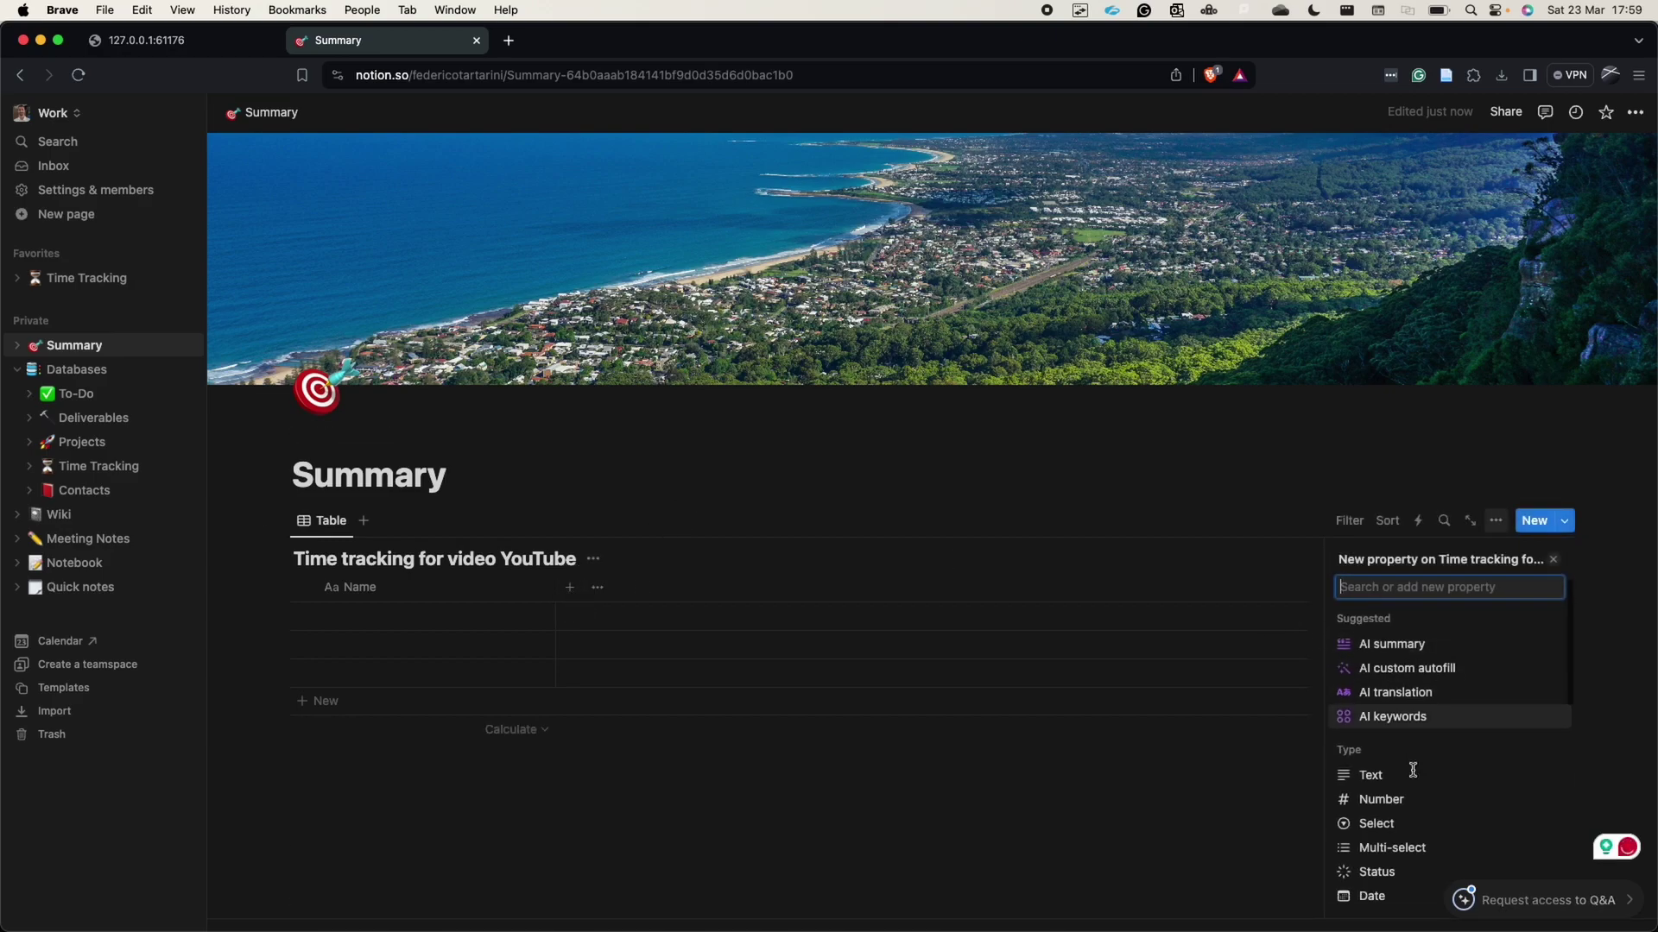
scroll(1414, 775, down, 2)
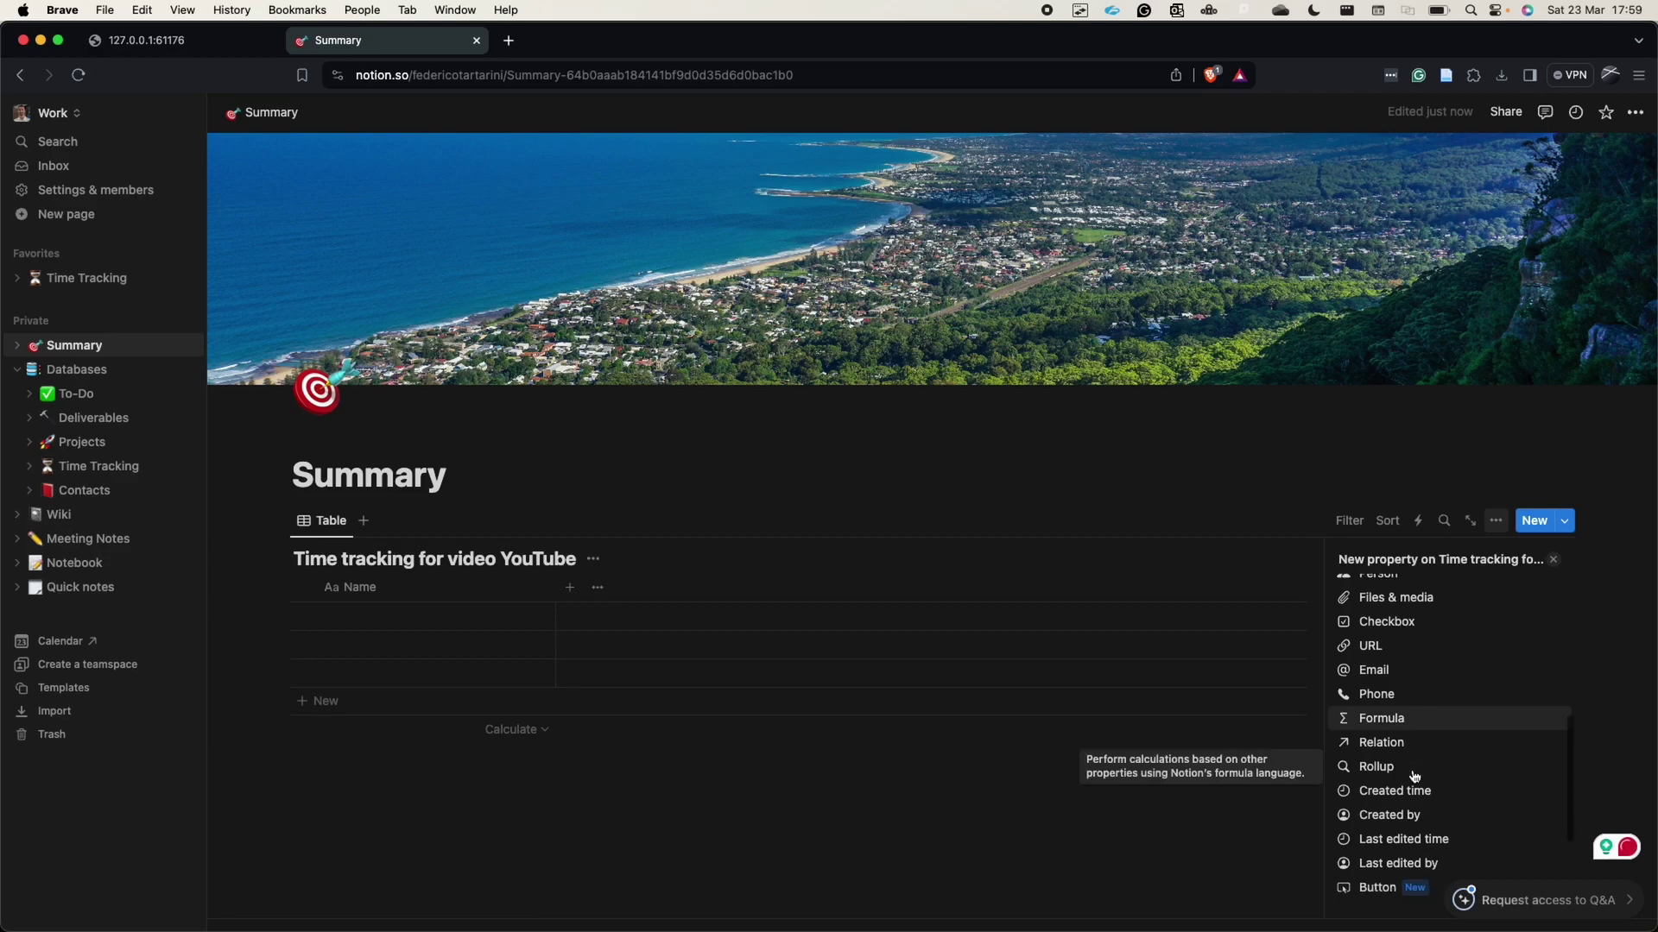
click(1412, 746)
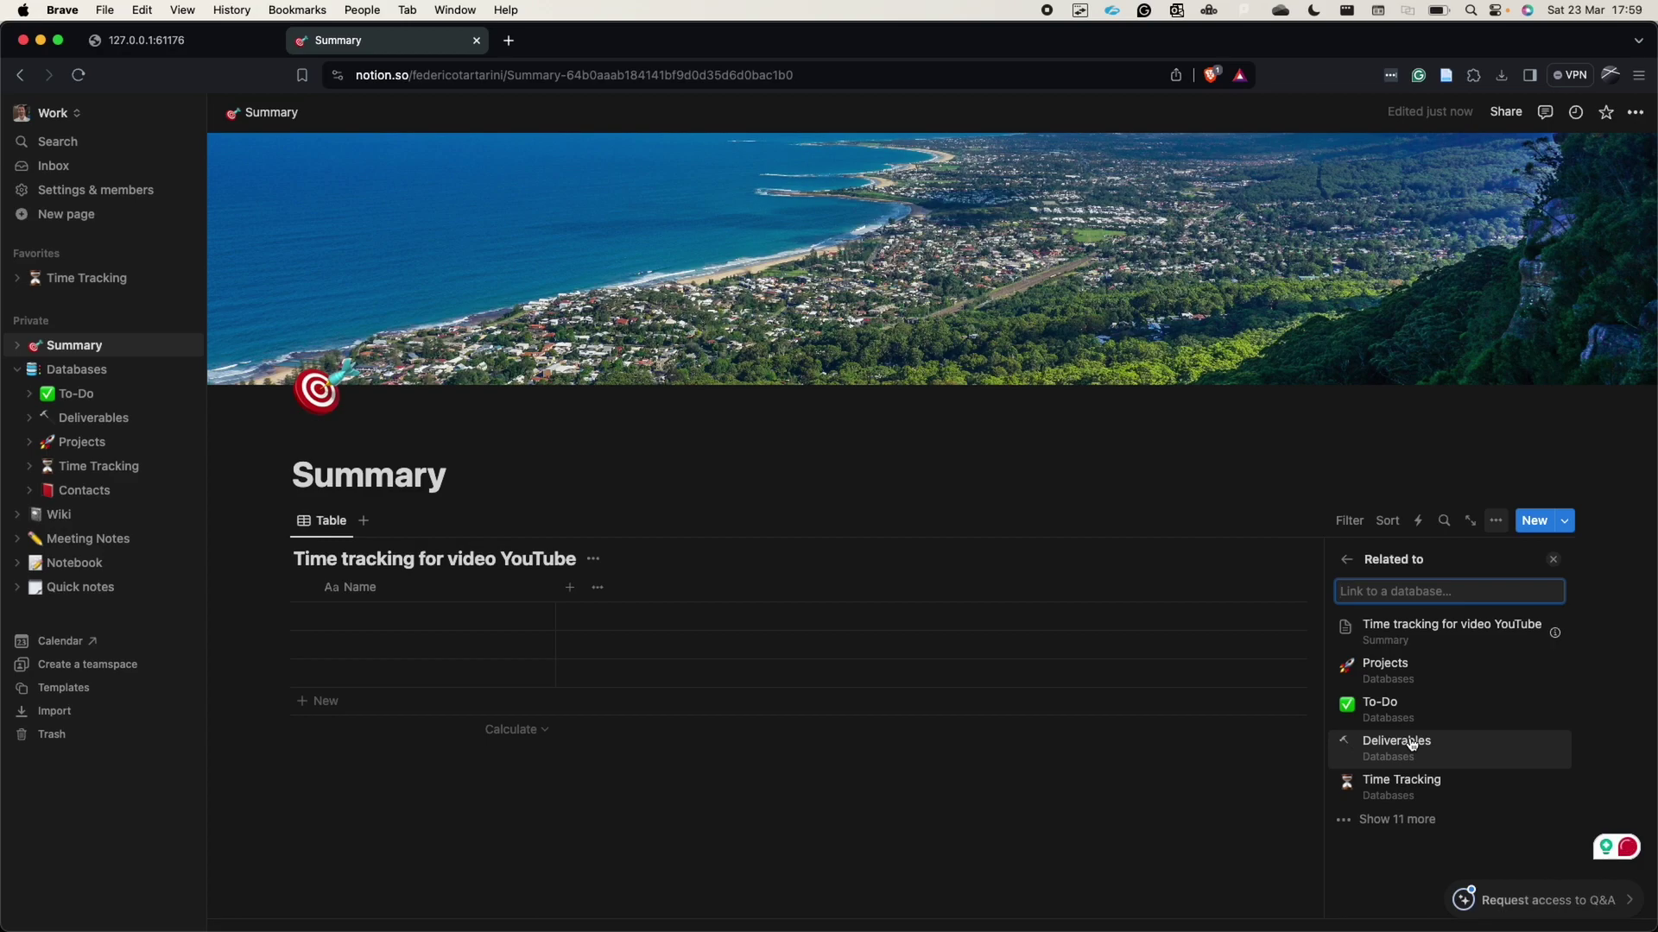
click(1412, 745)
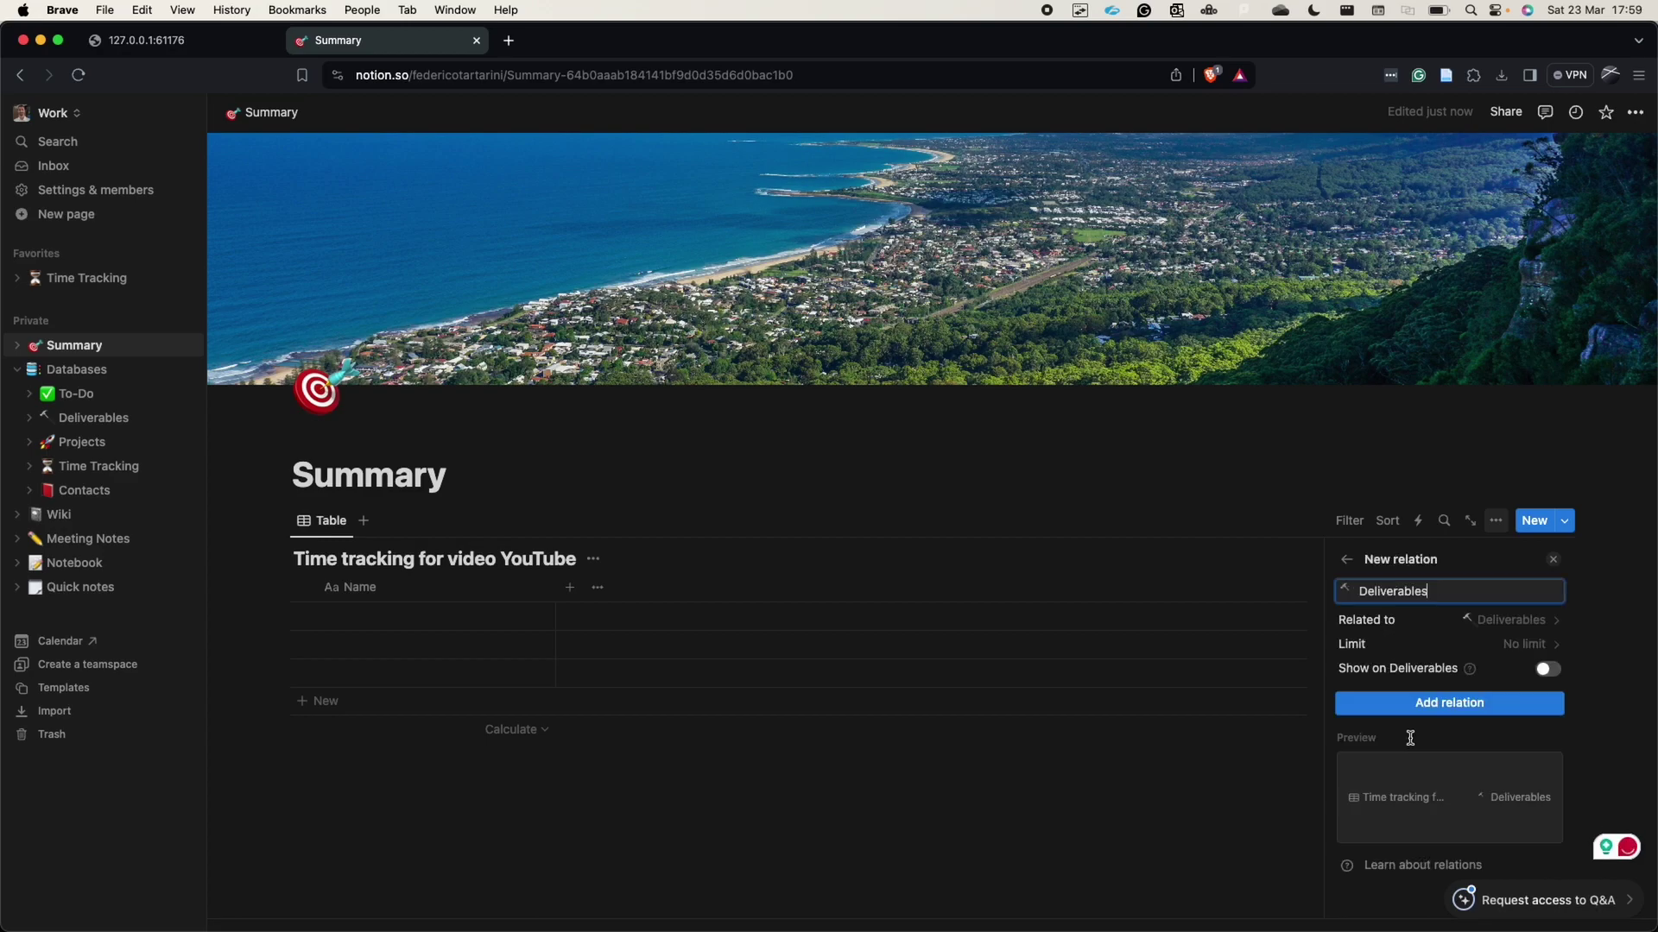
click(1474, 708)
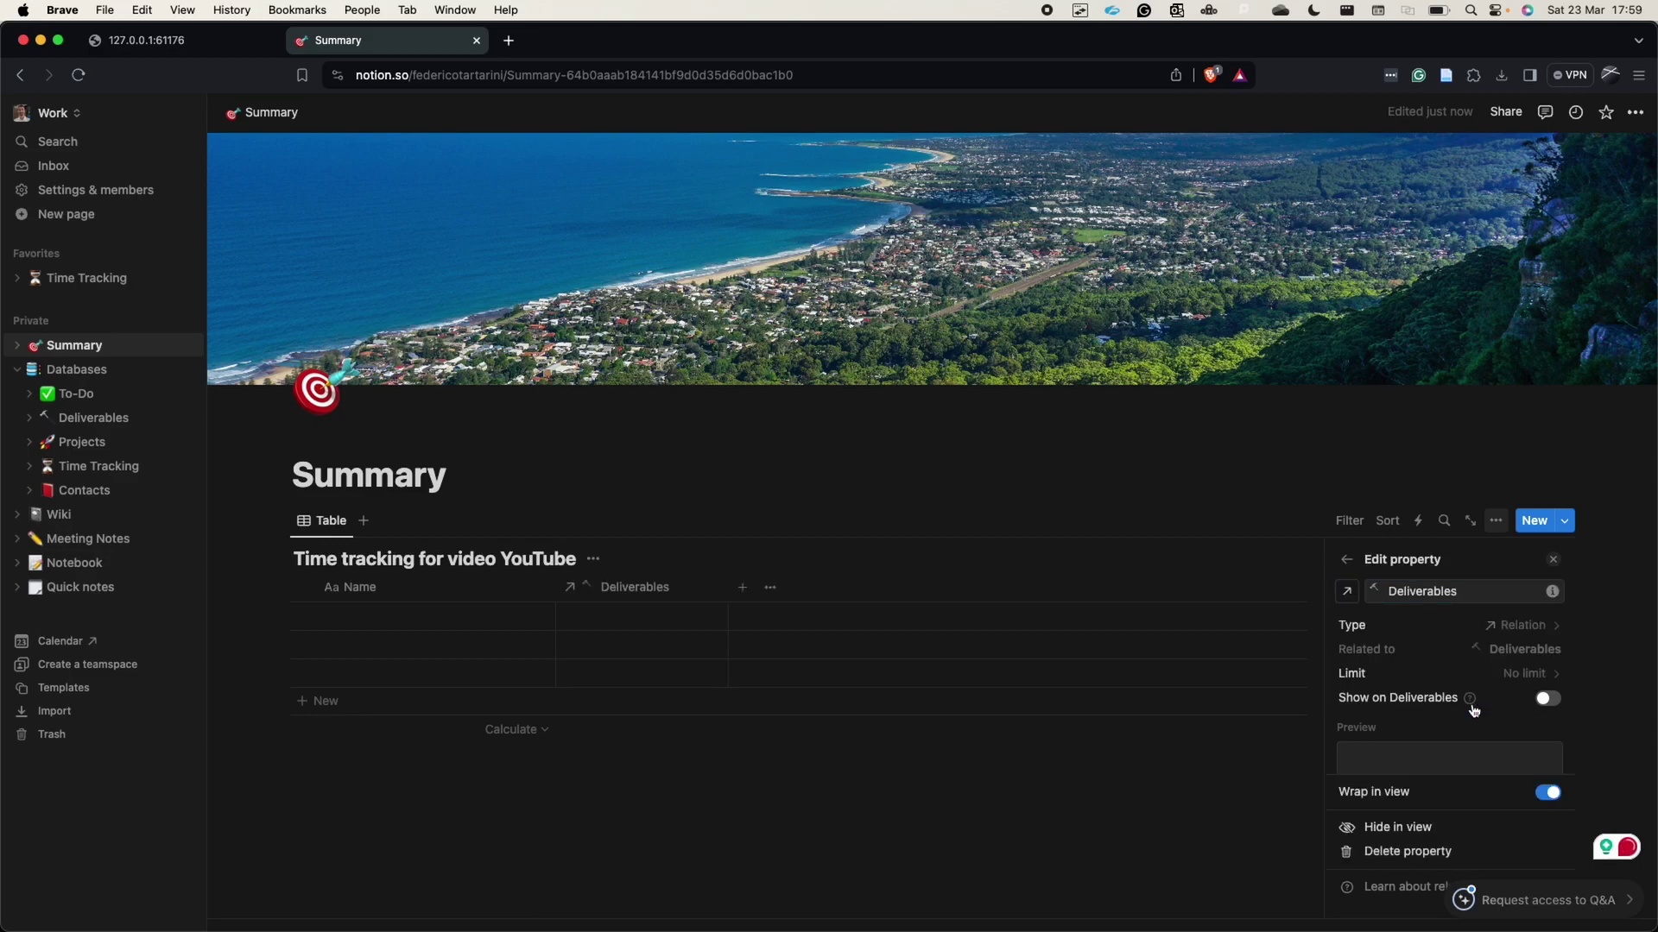
Name the first entry of the Time tracking for video YouTube database "Youtube video about notion".
click(459, 614)
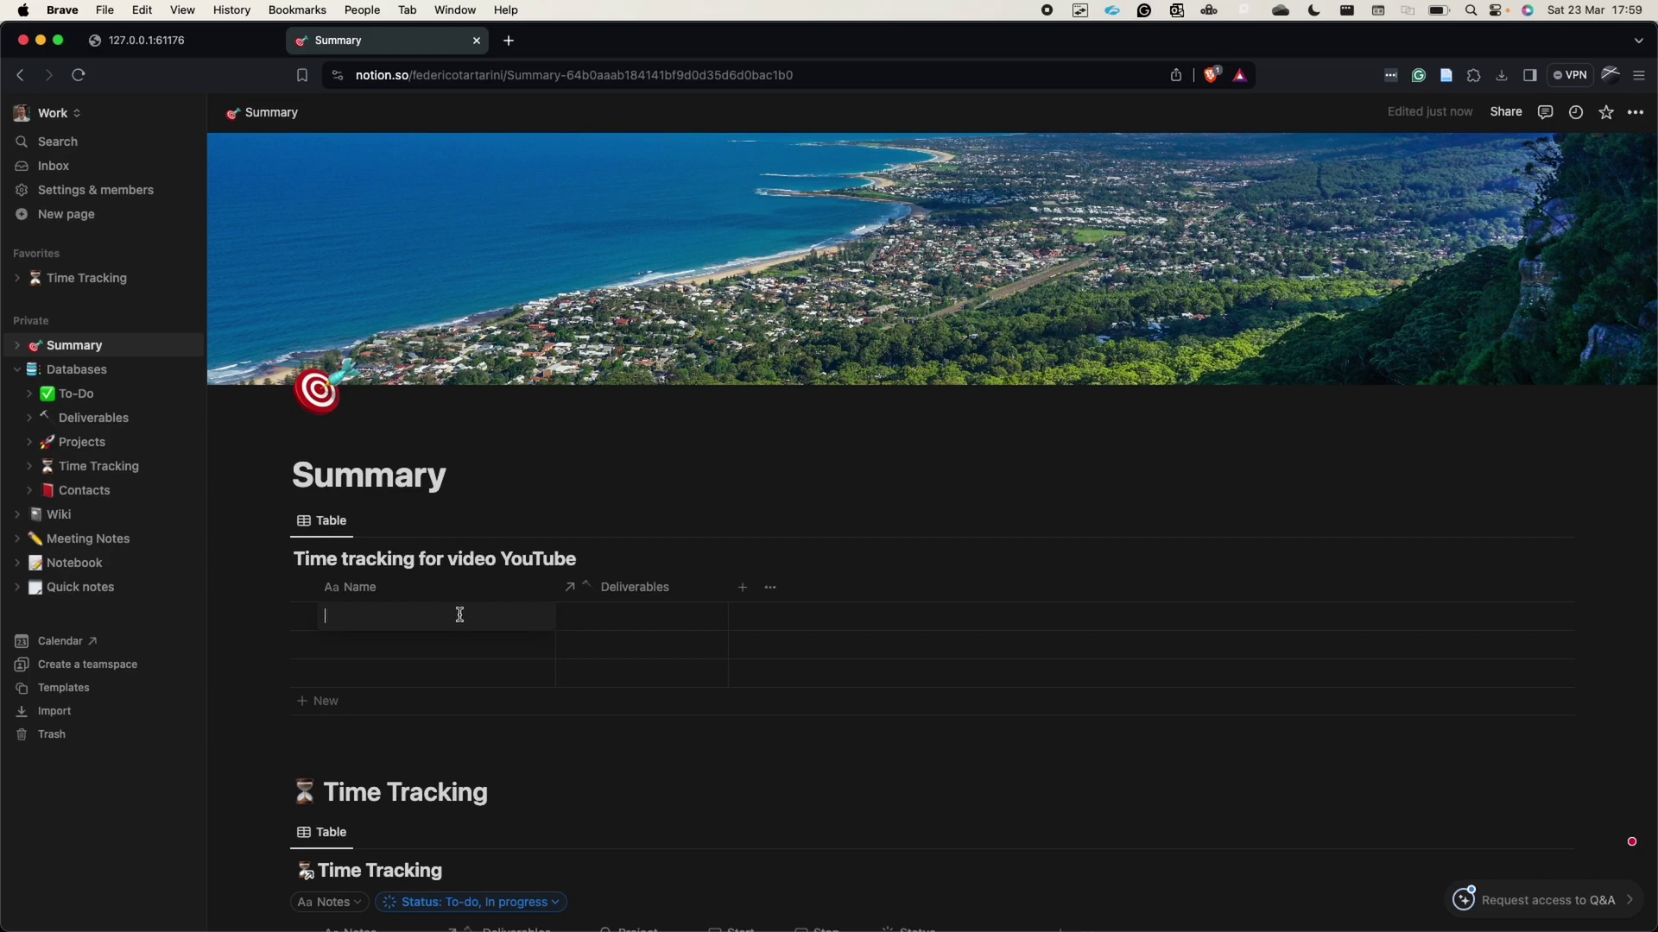
text(Yout)
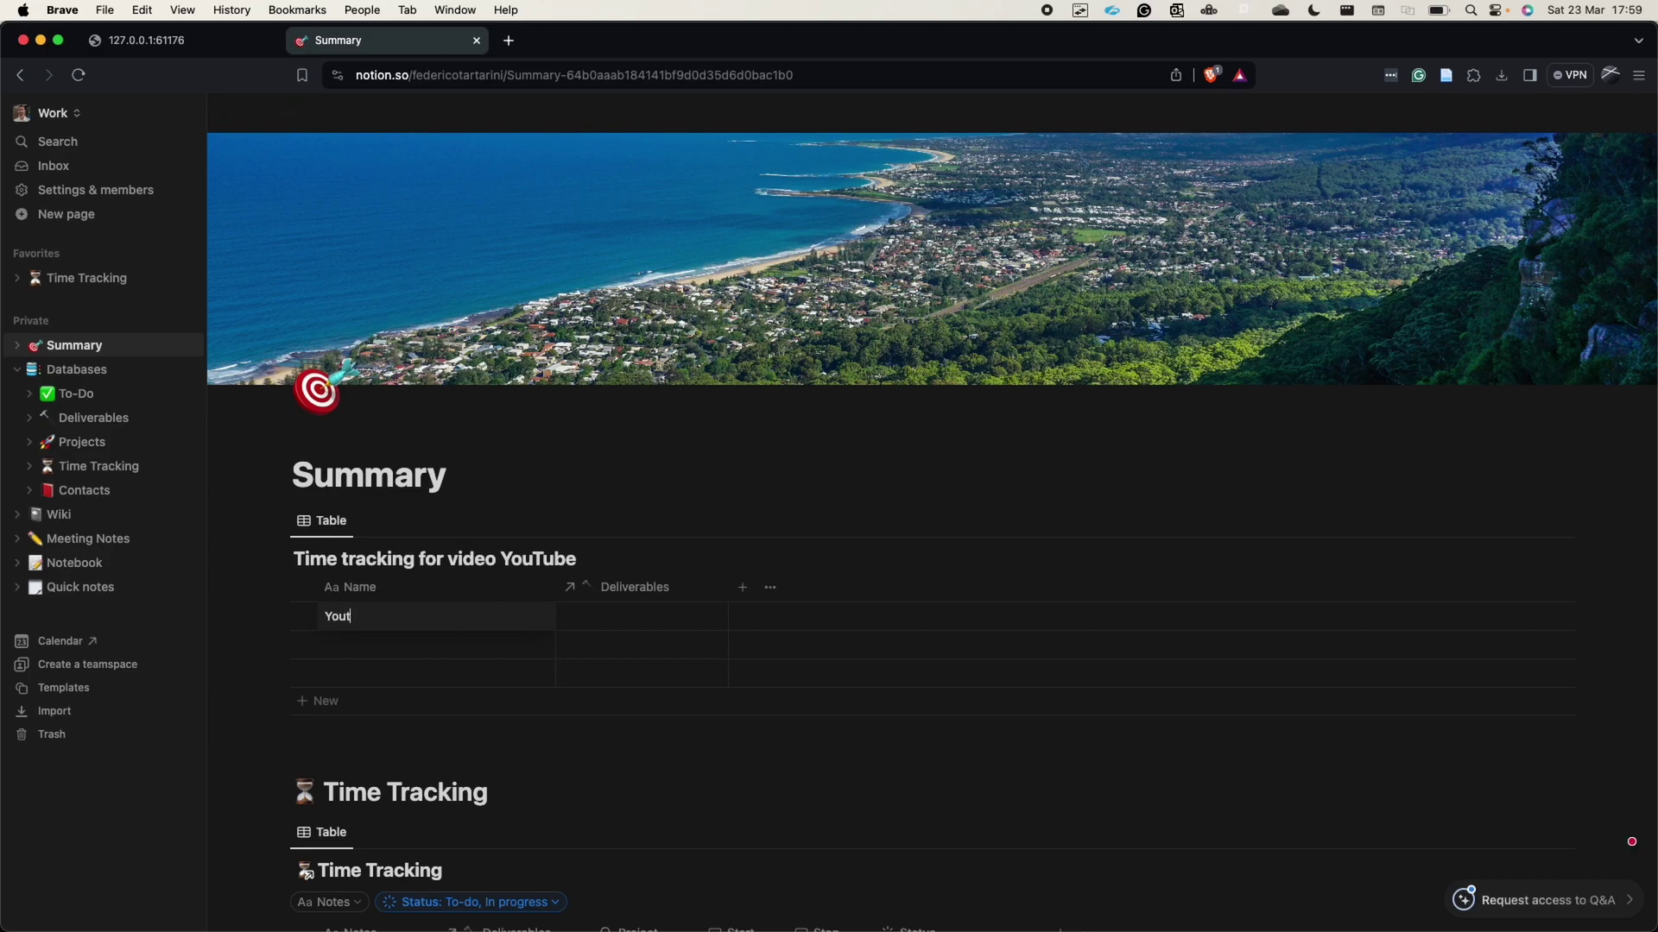
text(ube video about notion)
key(Escape)
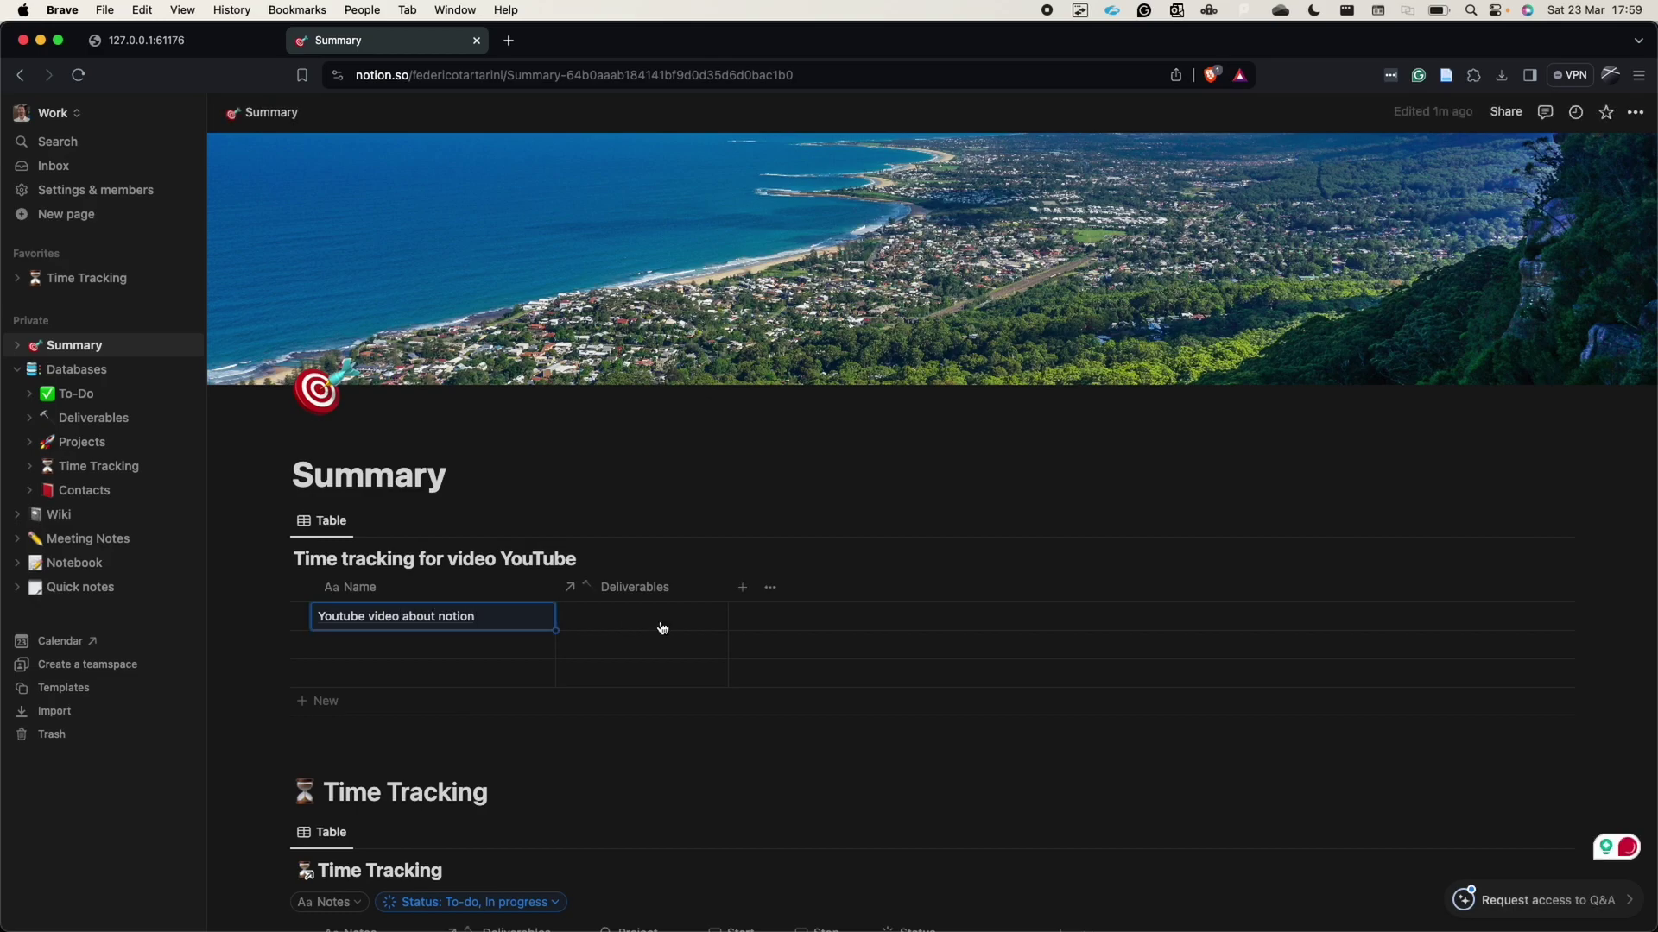
Link the YouTube Videos deliverable to the first entry through its Deliverables relation.
click(661, 625)
text(youtu)
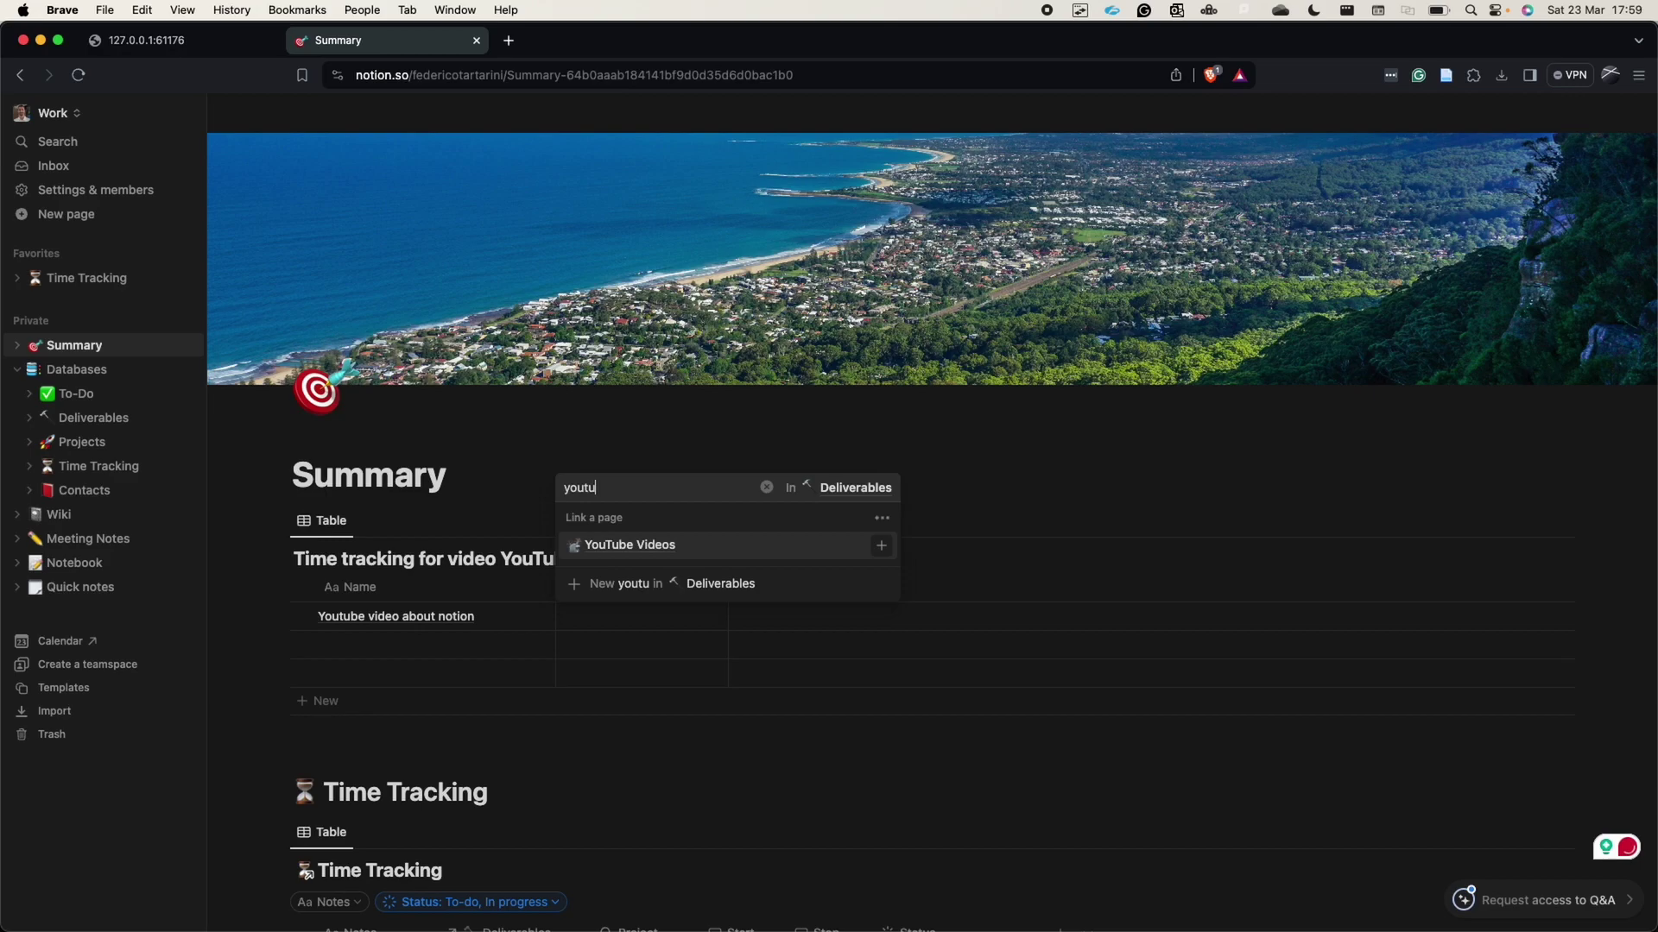
text(be)
key(Return)
key(Escape)
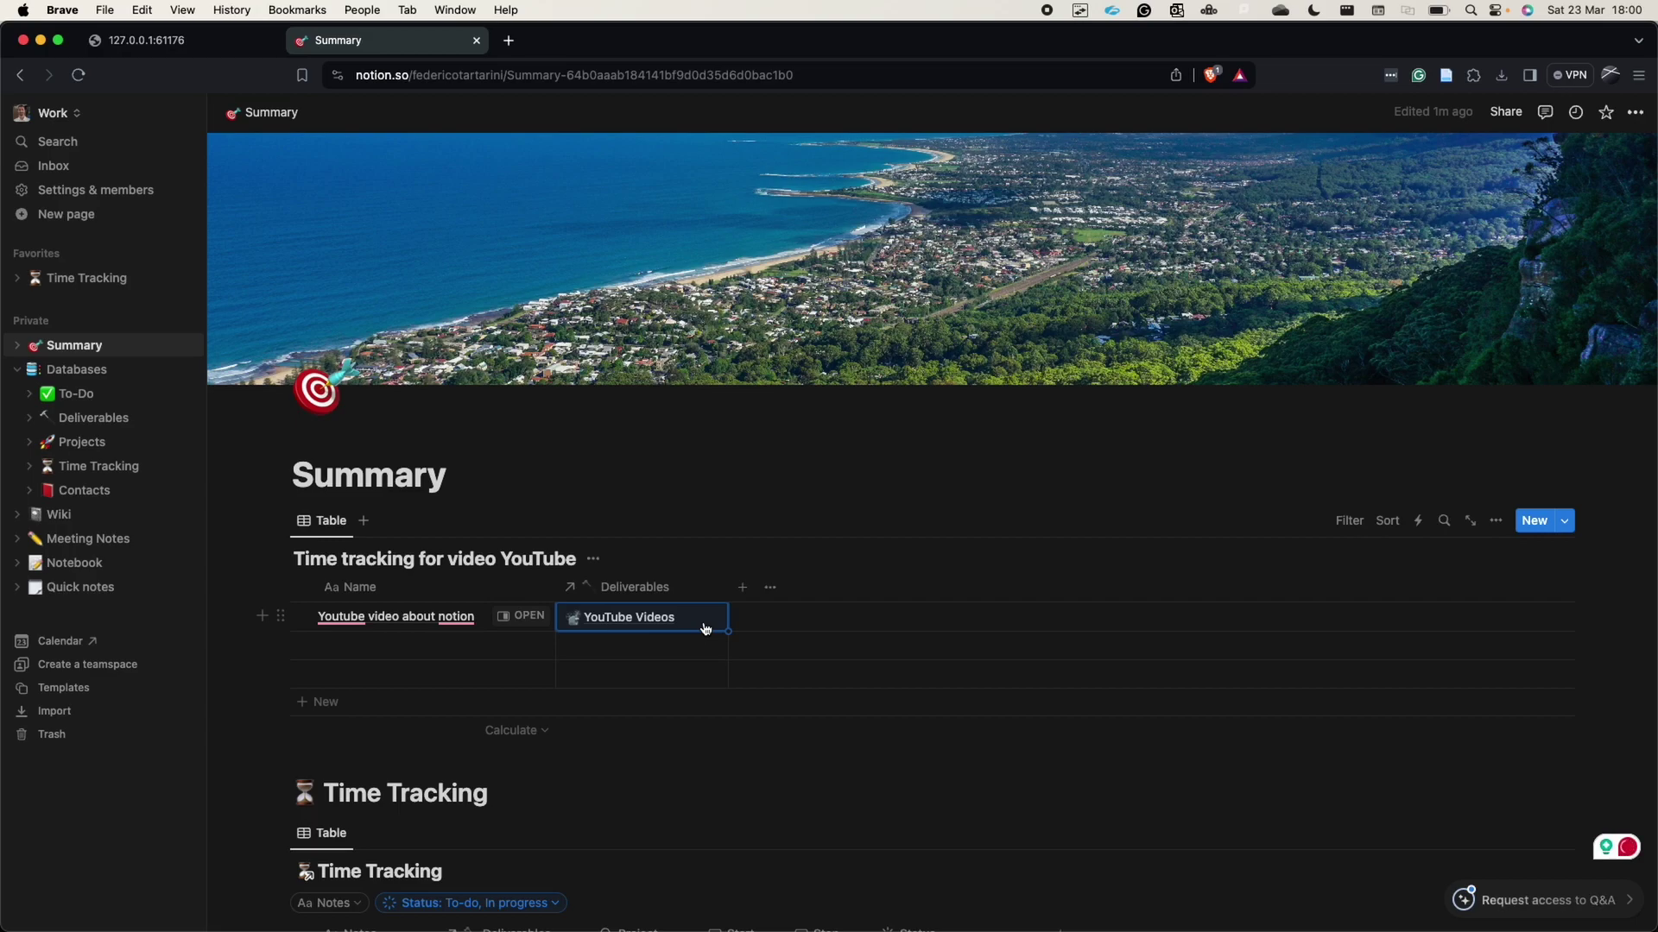
Add a Rollup property that uses the Deliverables relation and shows its Projects property.
click(743, 587)
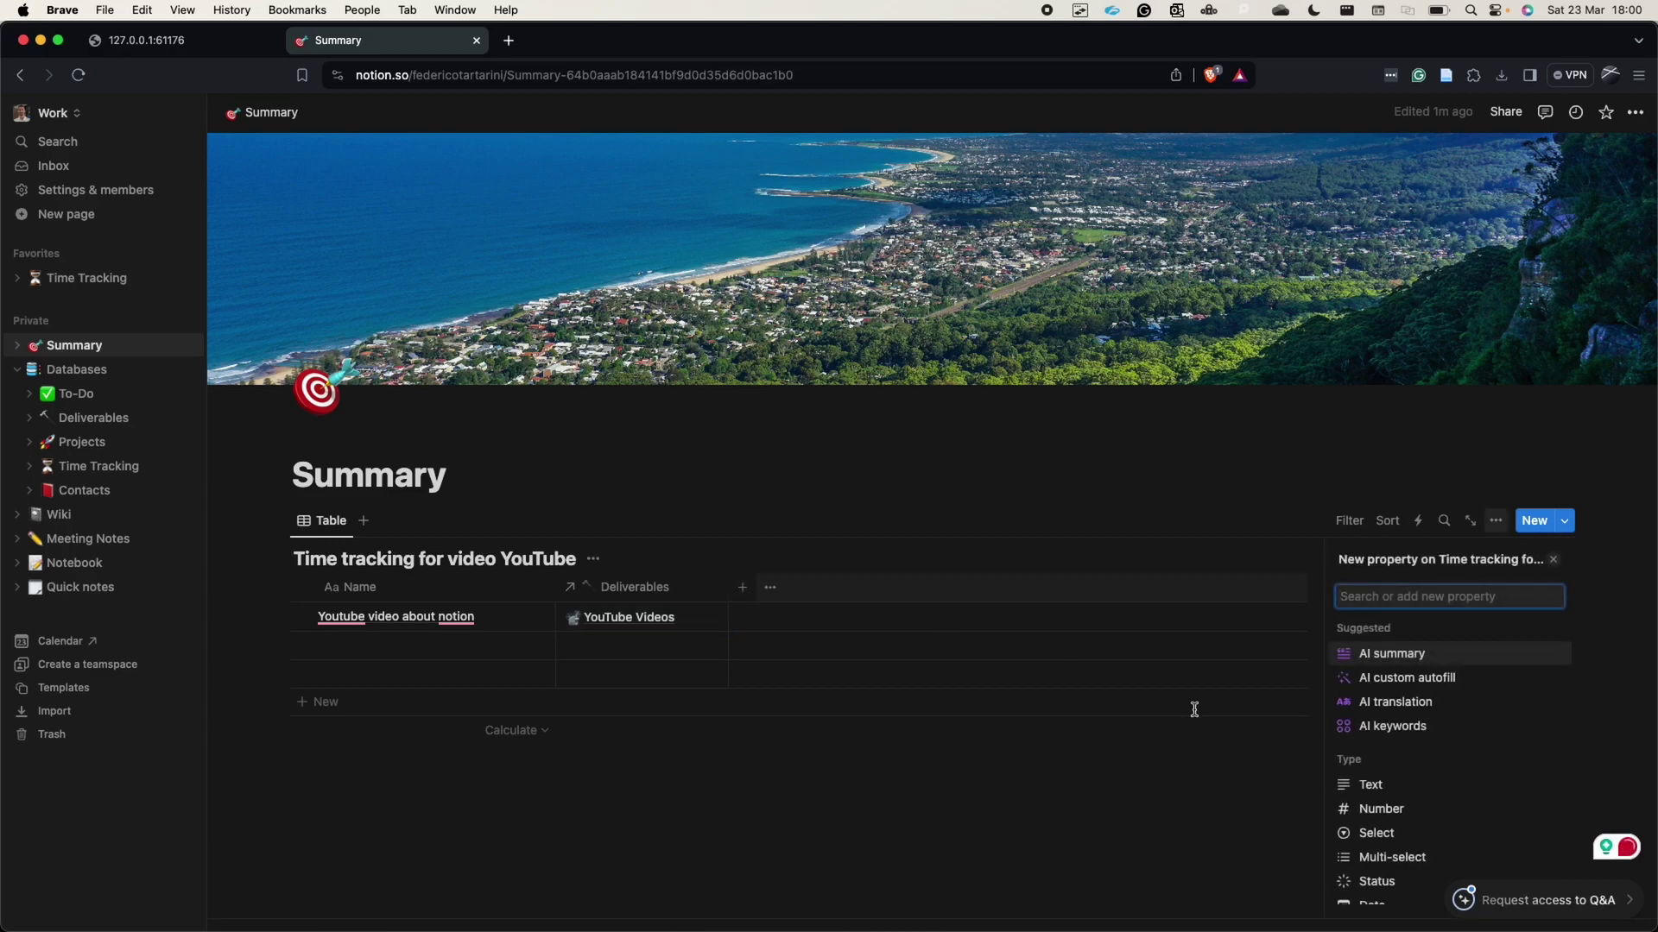
scroll(1372, 760, down, 5)
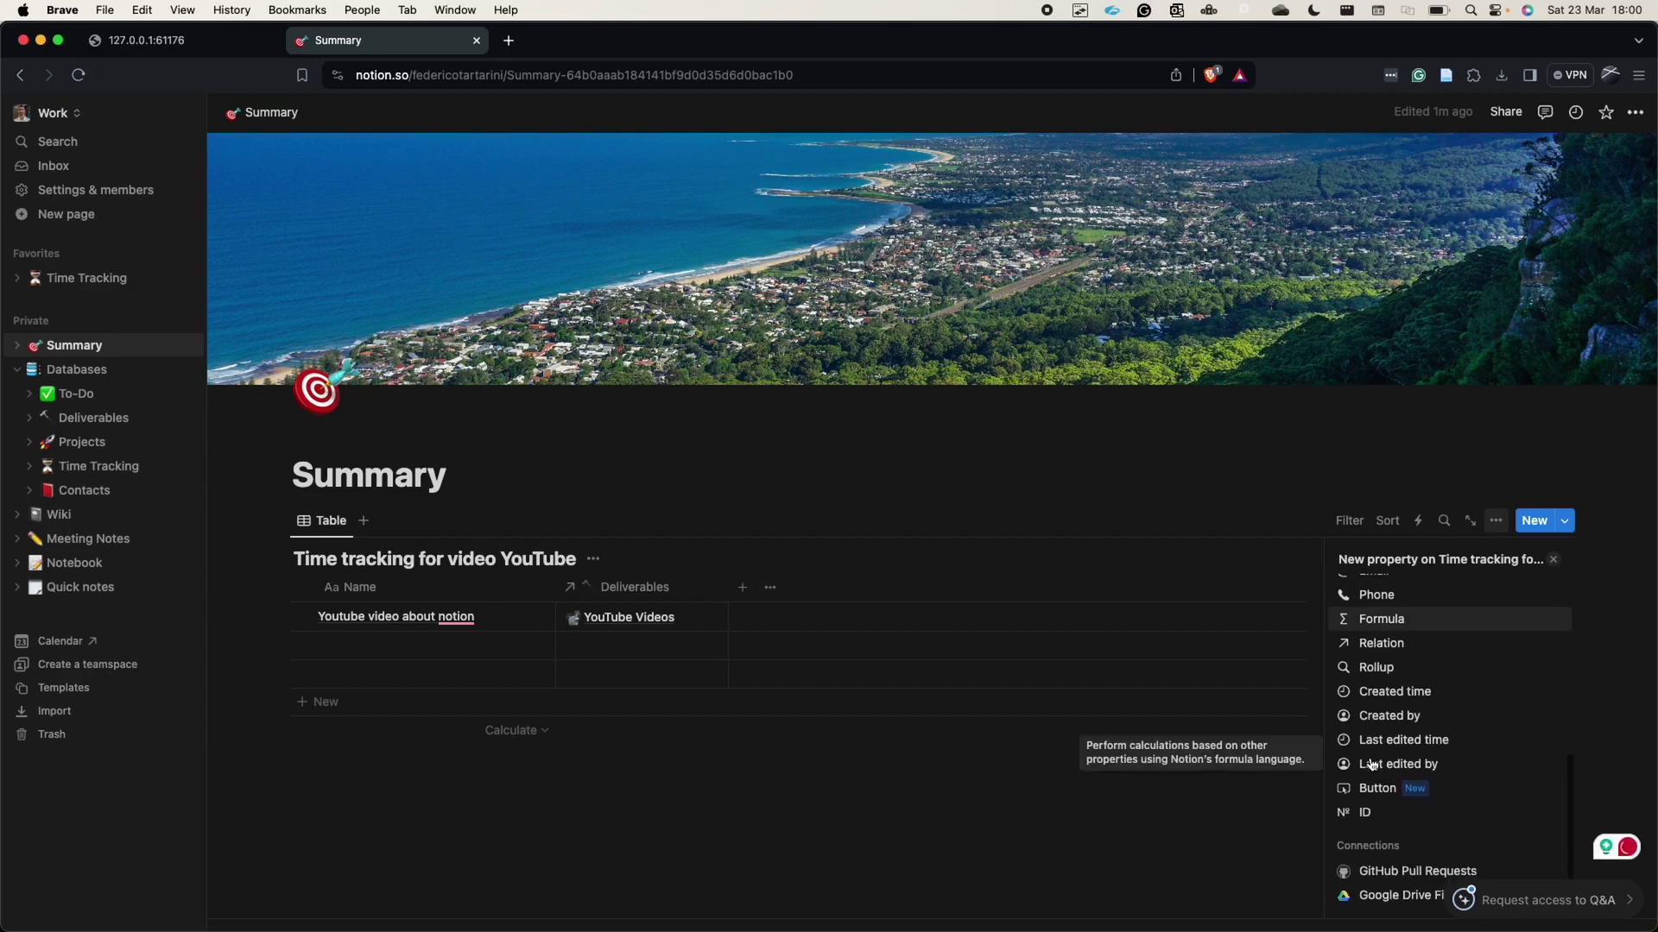
scroll(1372, 765, up, 2)
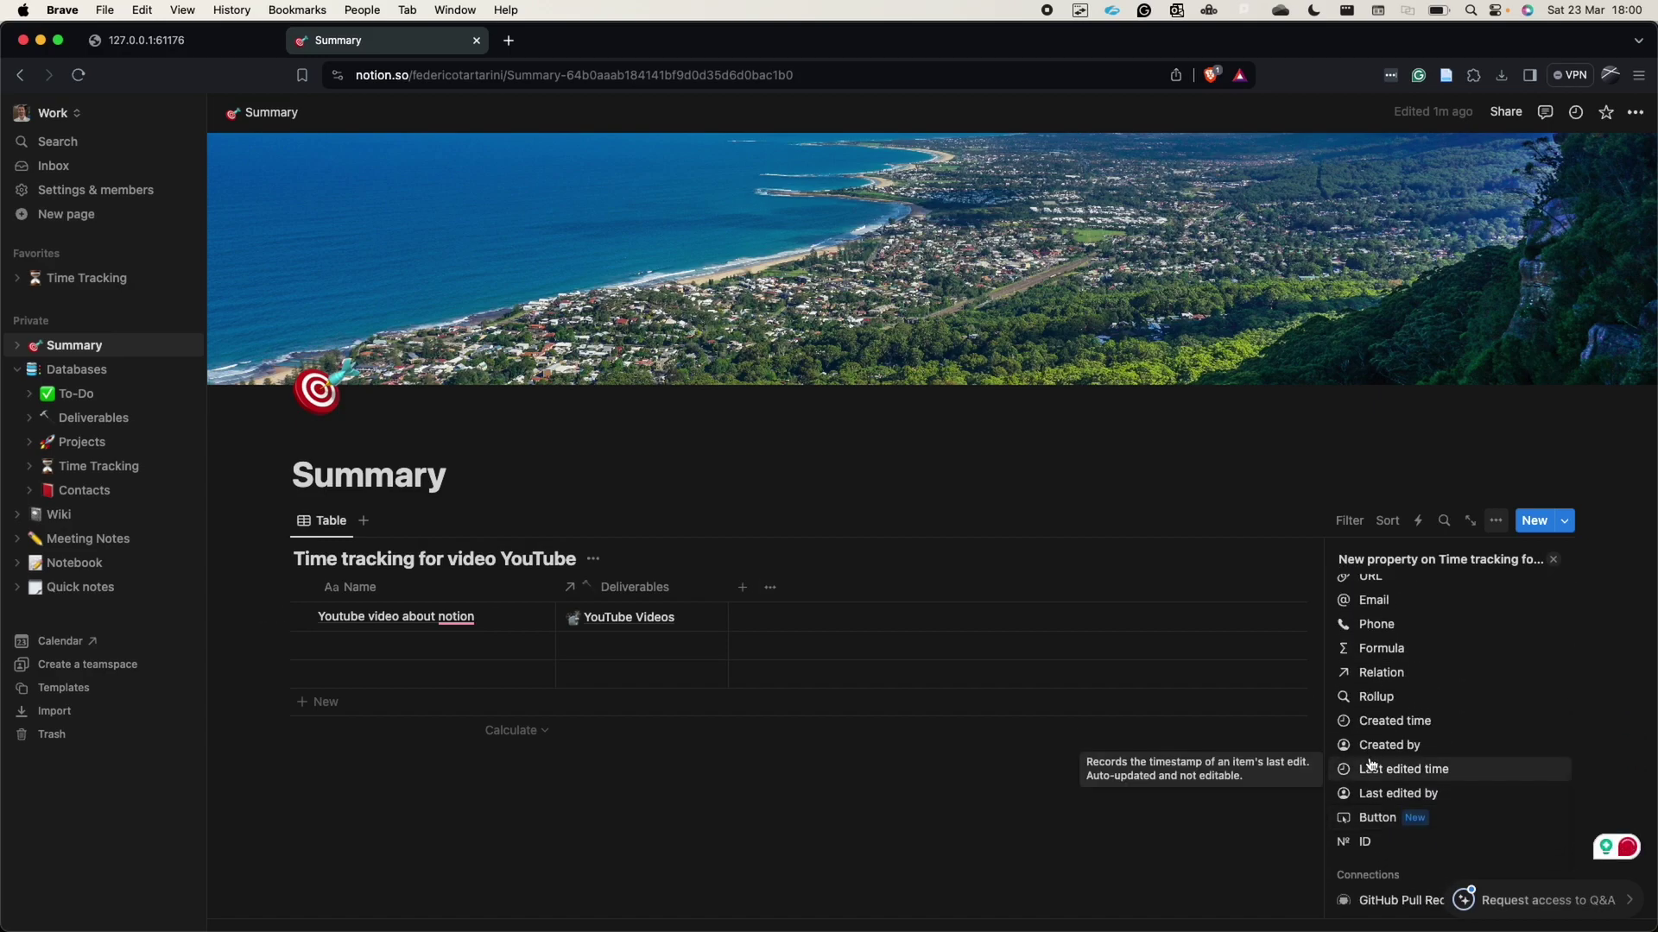
click(1386, 698)
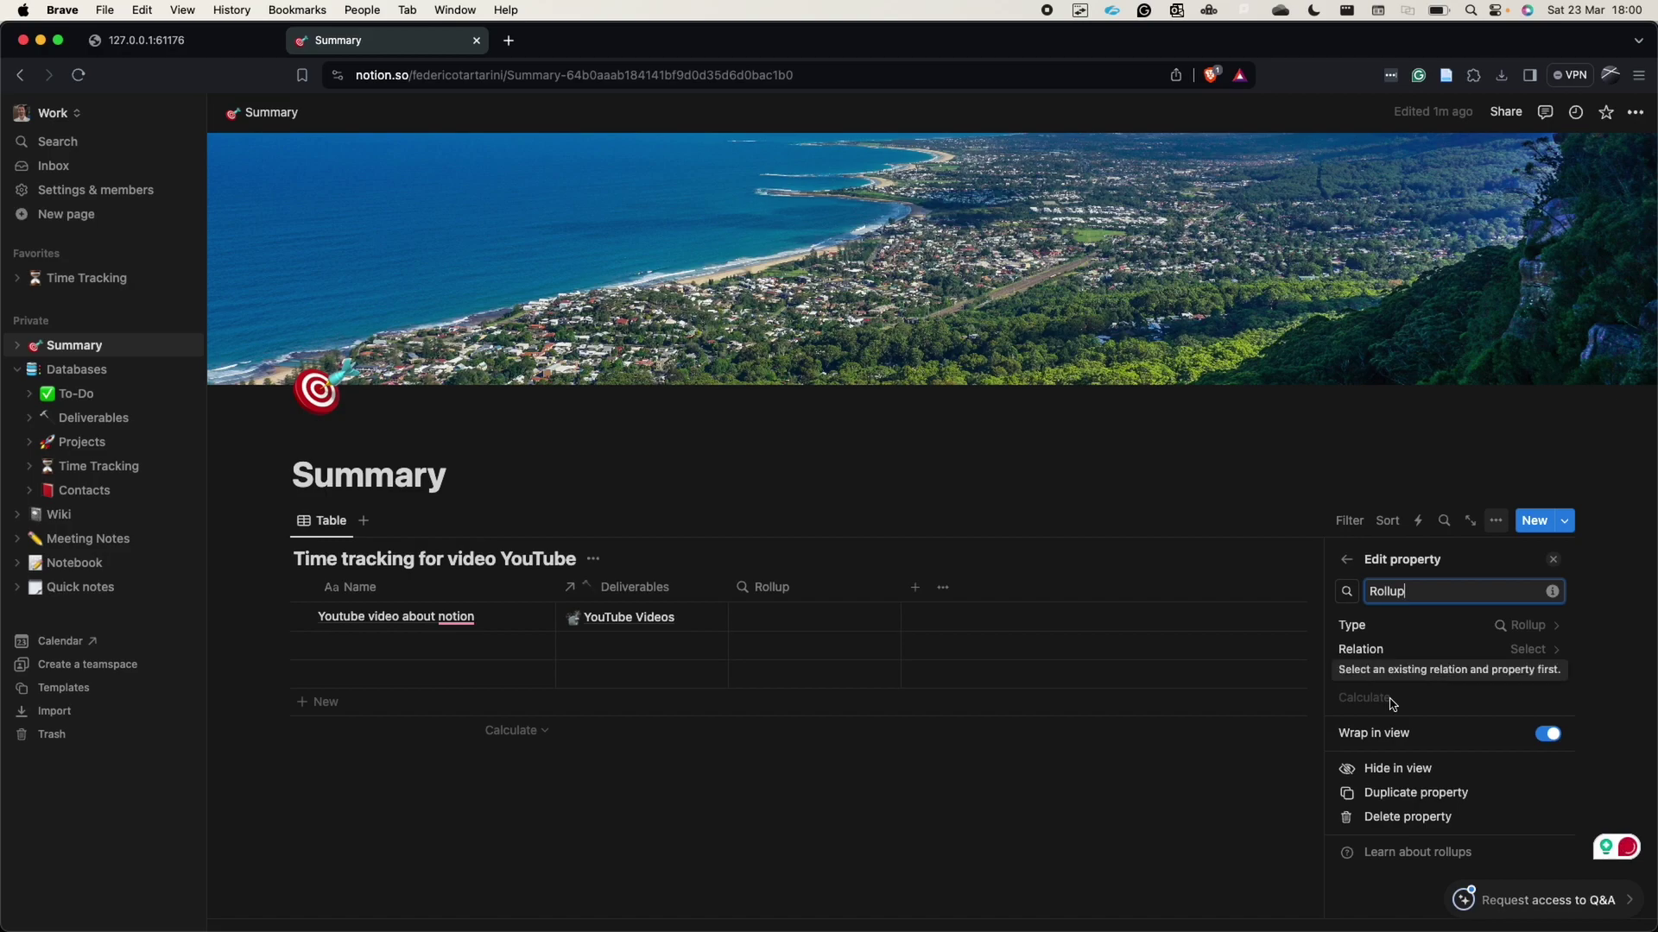
click(1527, 651)
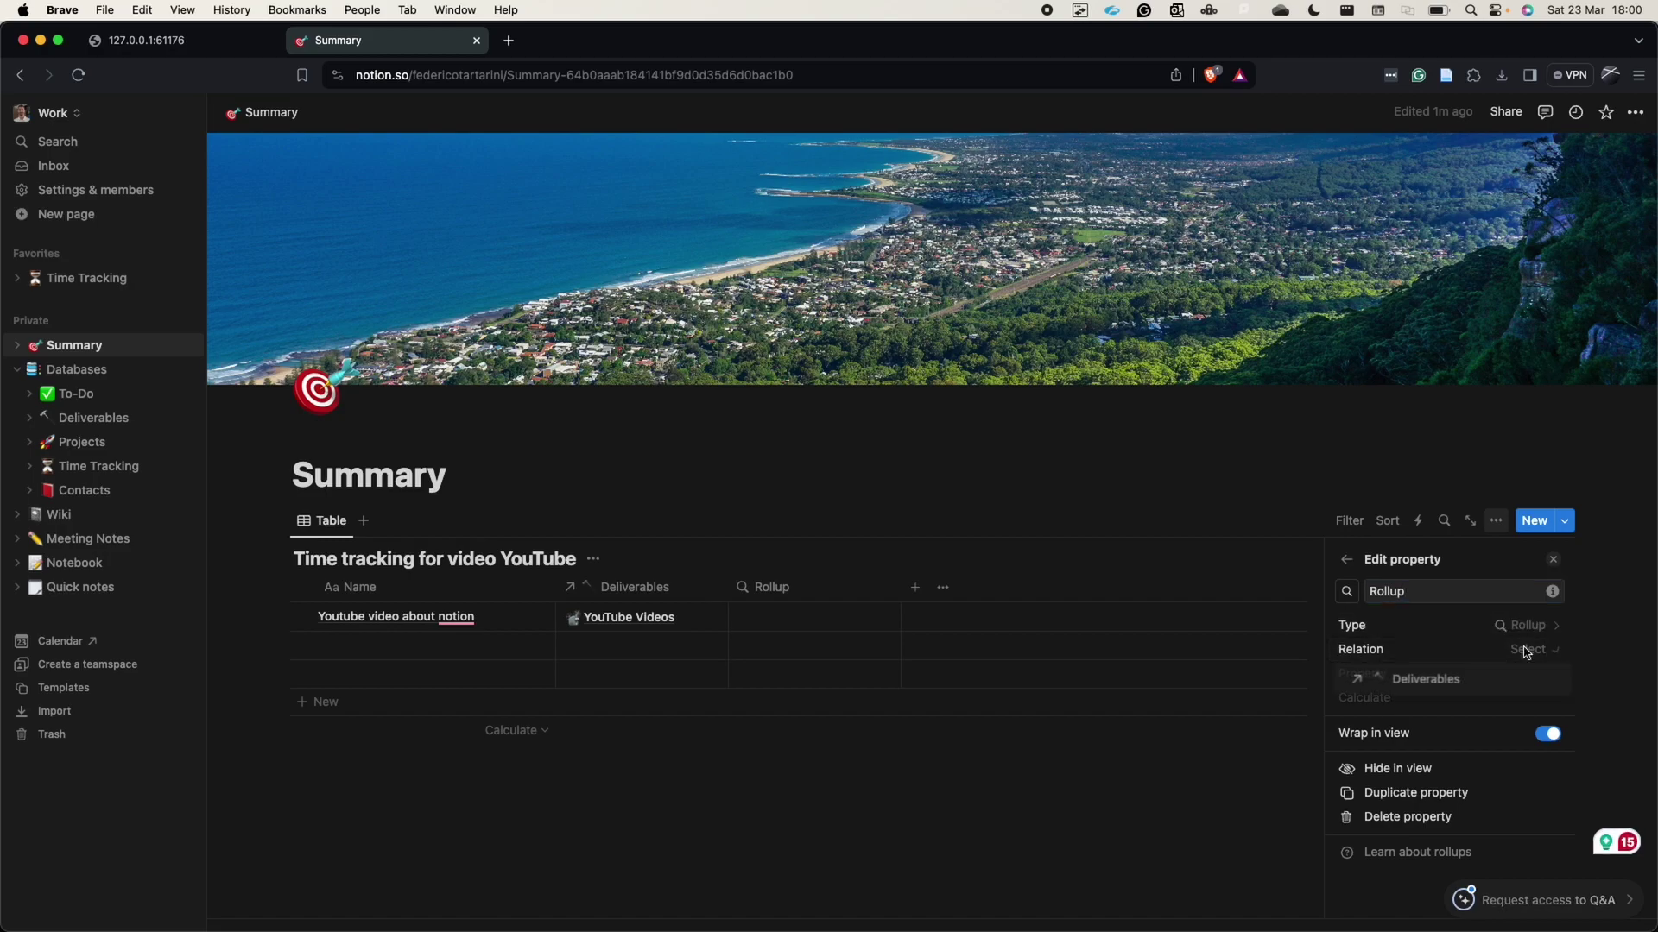
click(1451, 680)
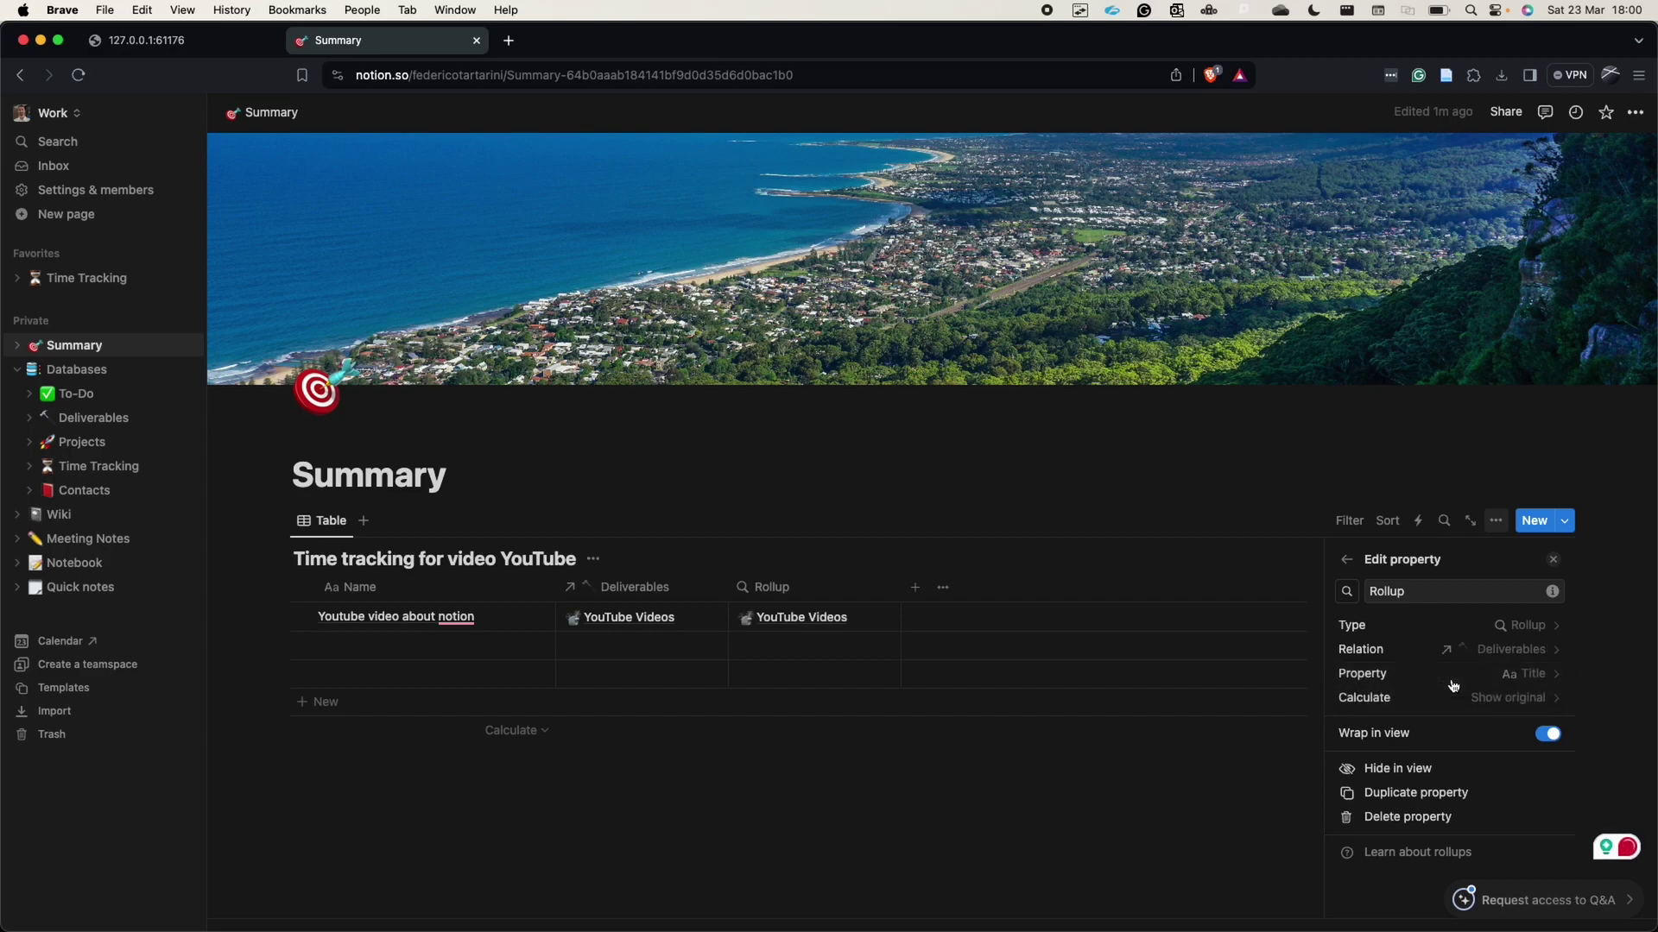
click(1542, 679)
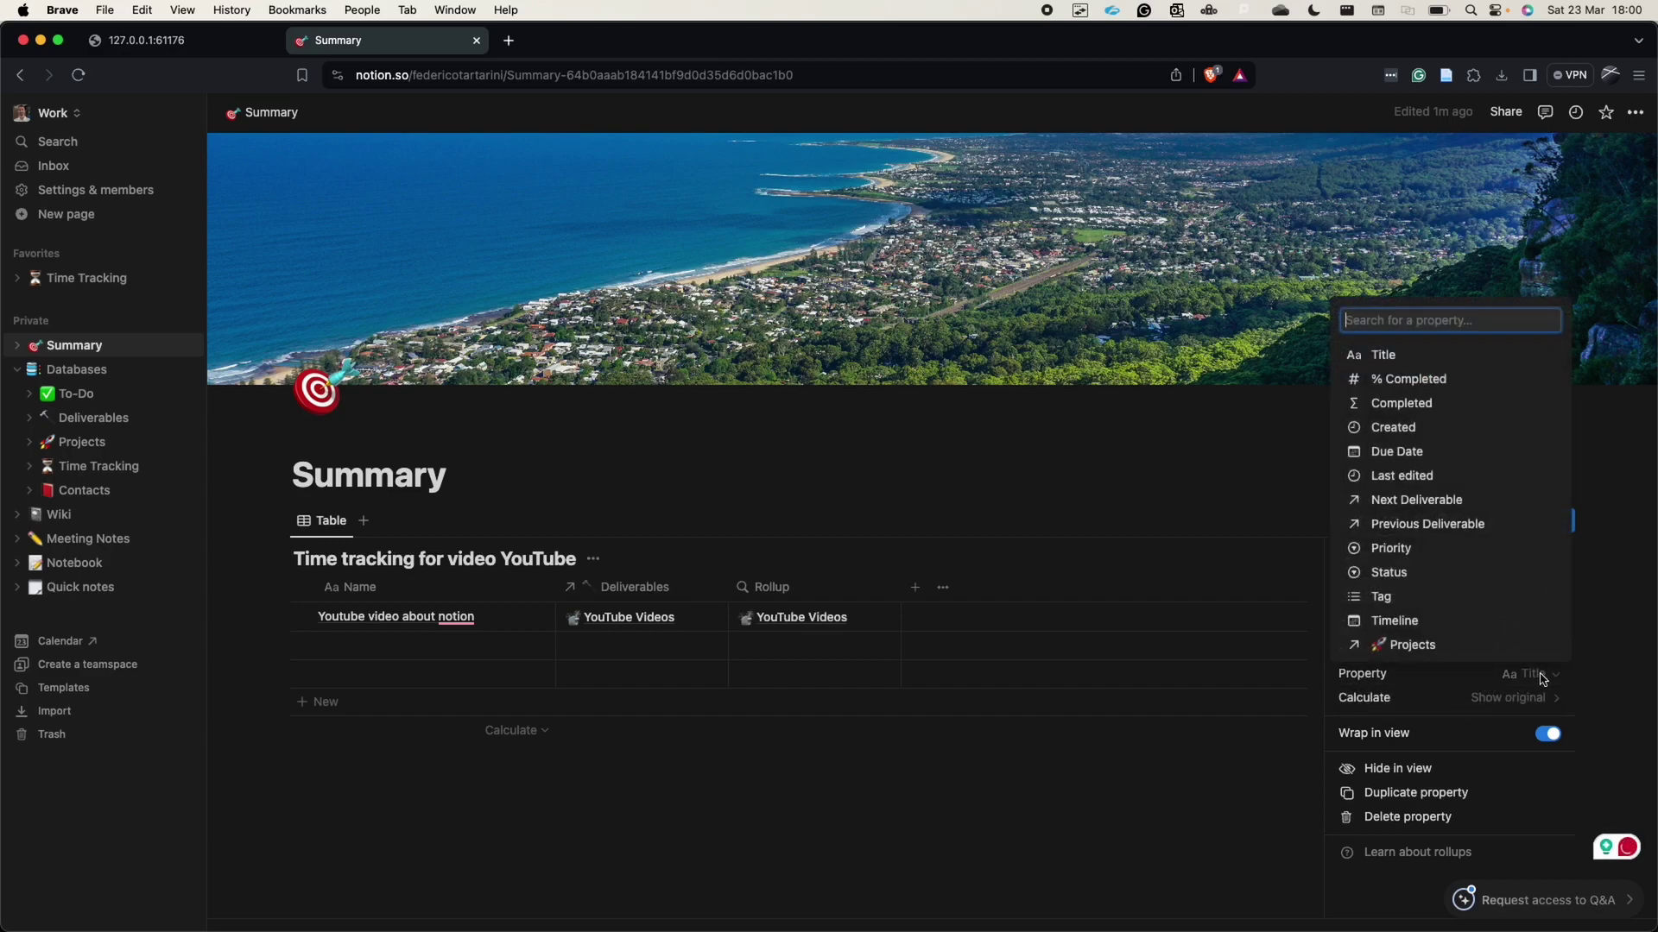
click(1448, 648)
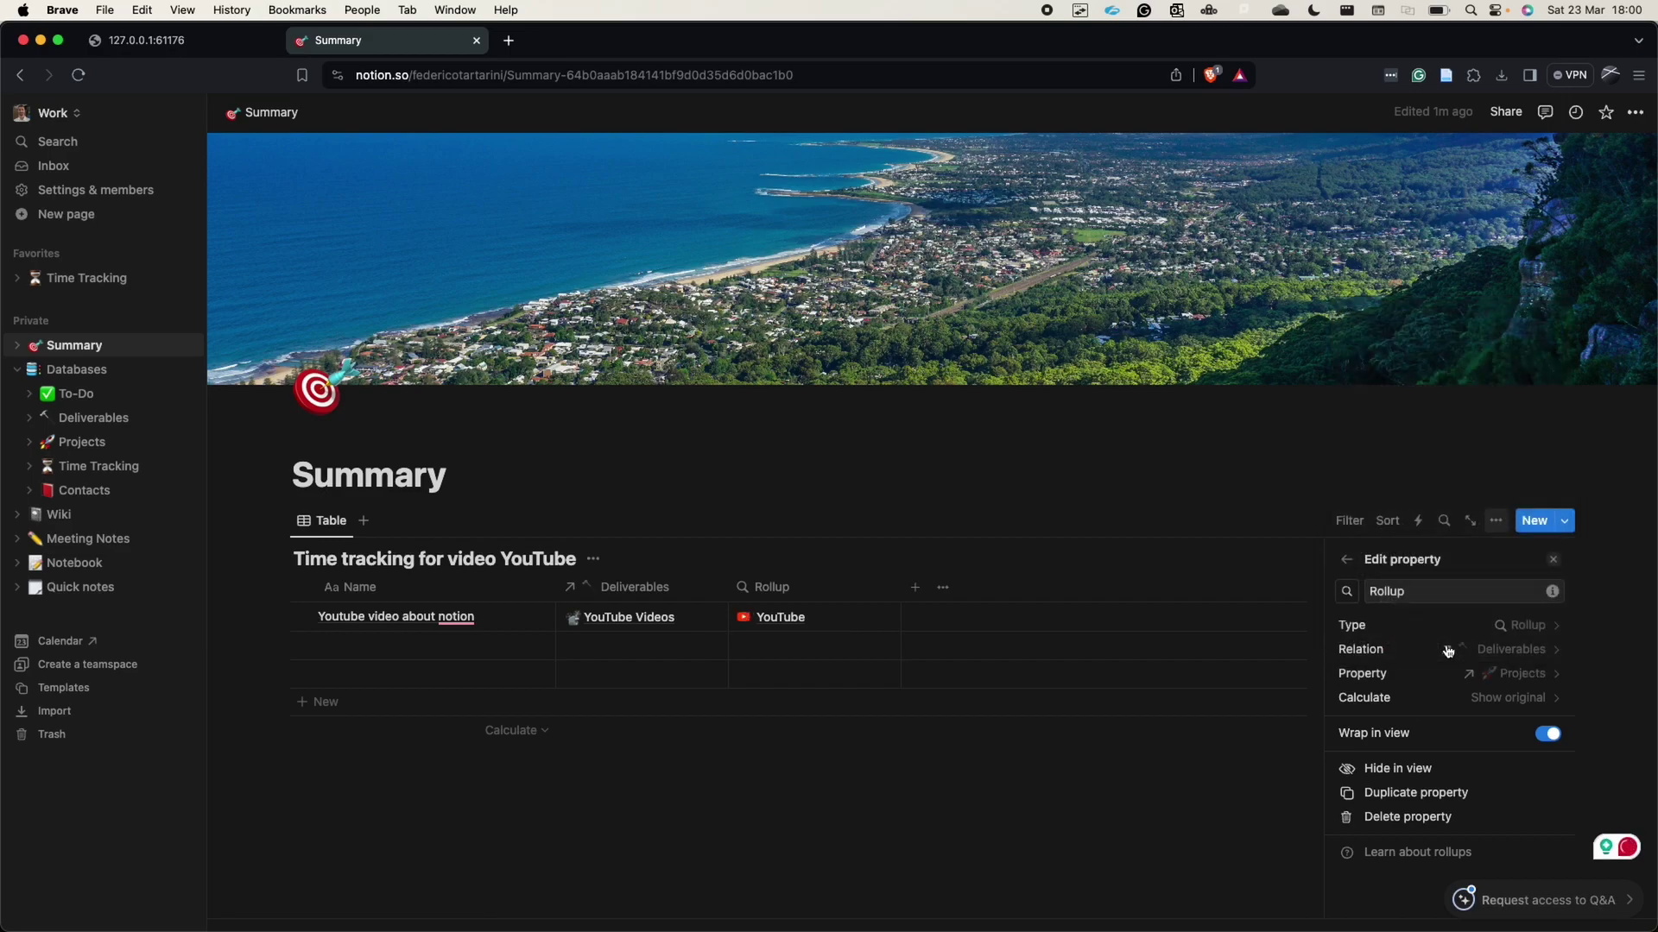
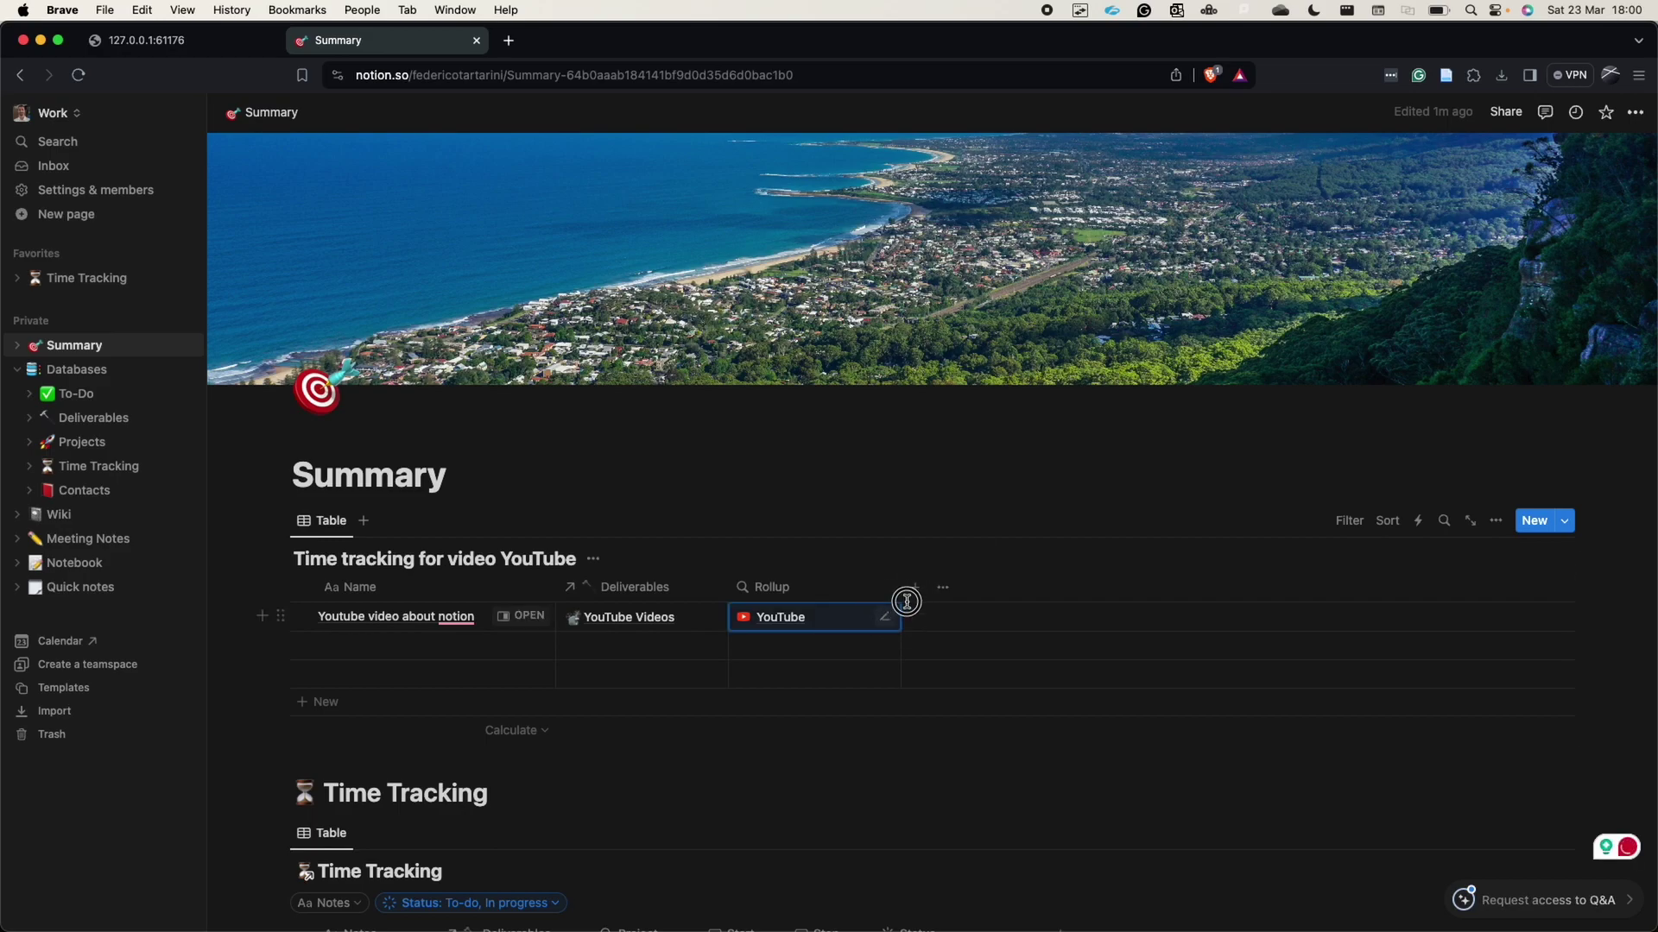
Add a Button property named "Start" to the Time tracking for video YouTube database.
click(915, 590)
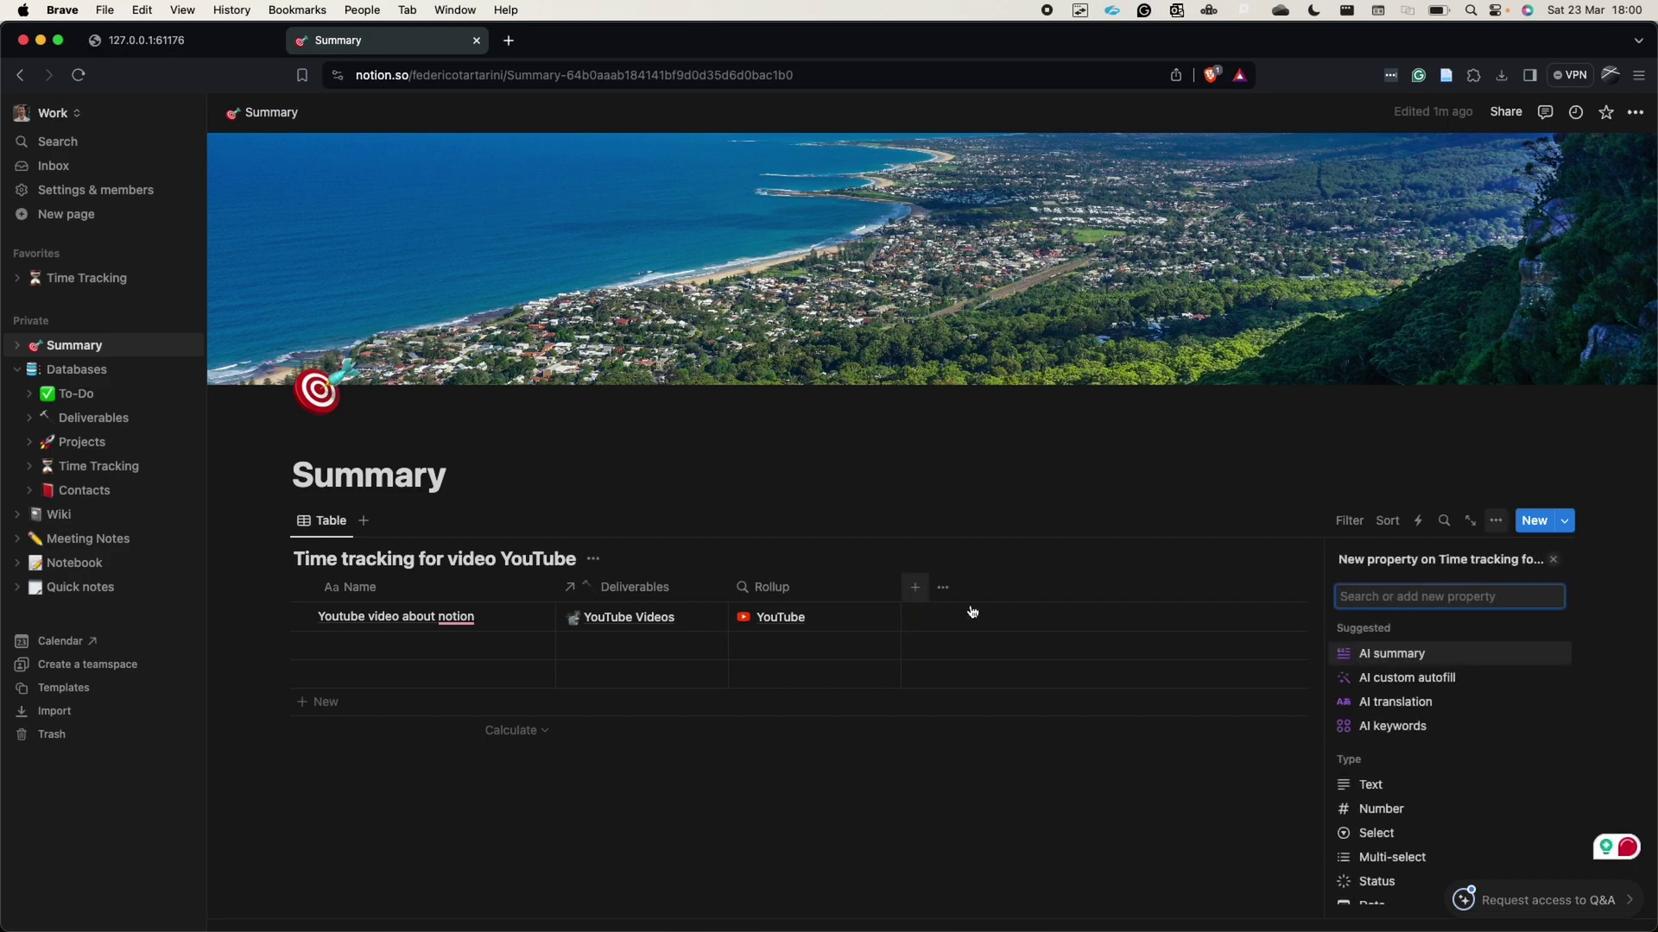
scroll(1449, 781, down, 4)
scroll(1449, 781, down, 5)
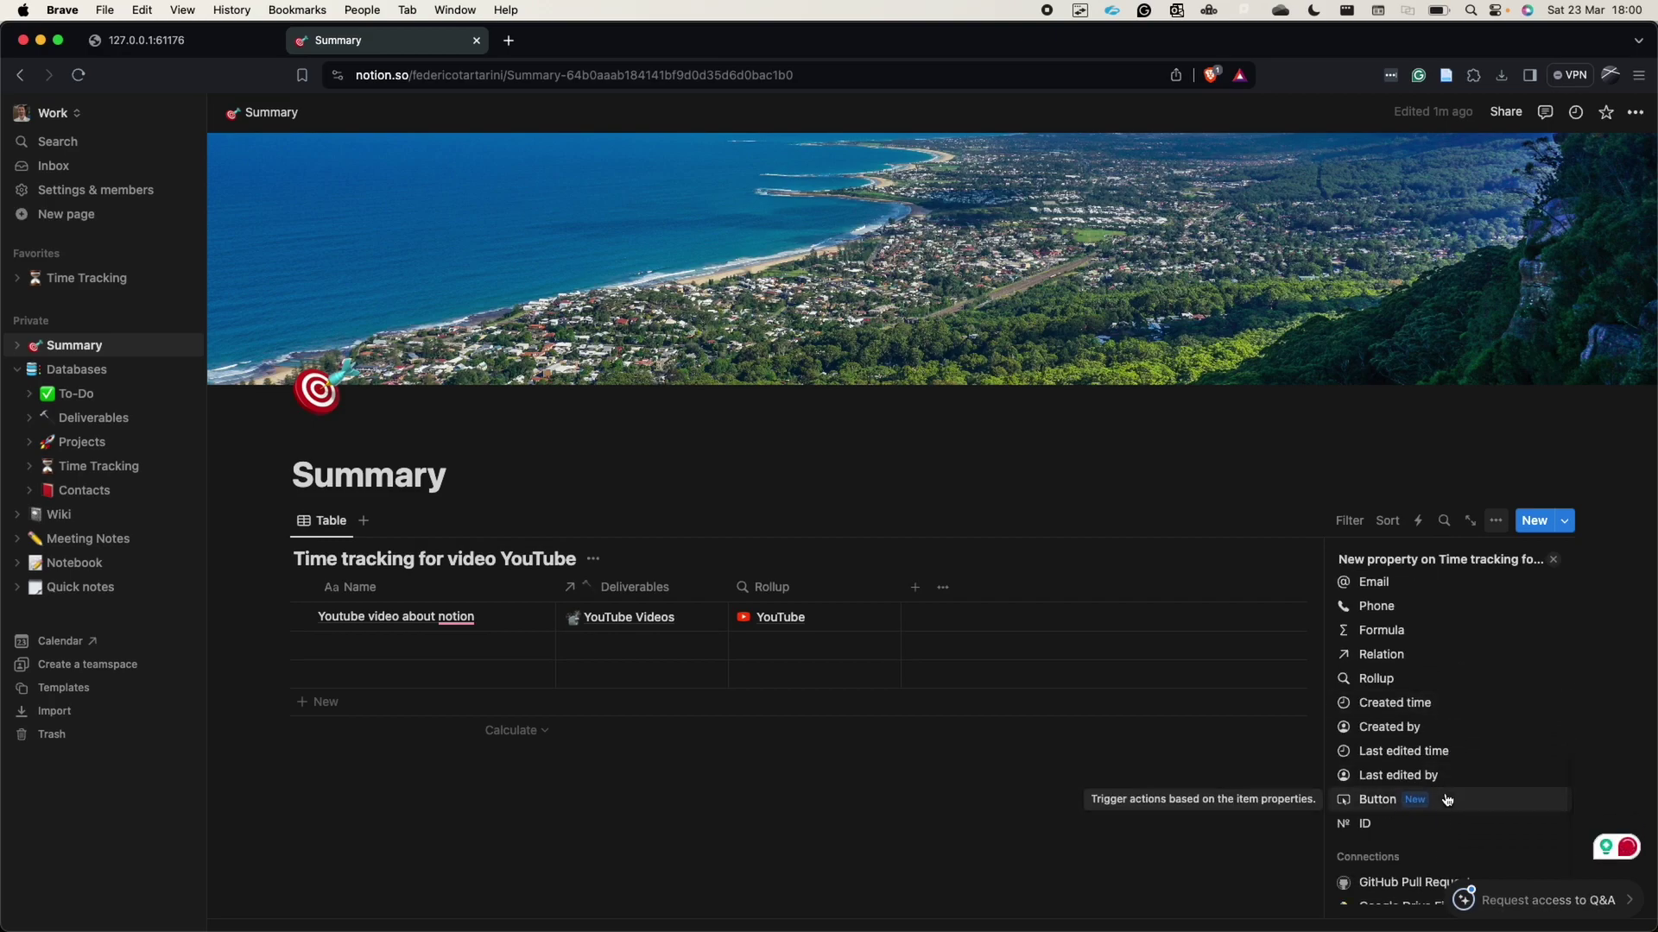
click(1447, 799)
text(Start)
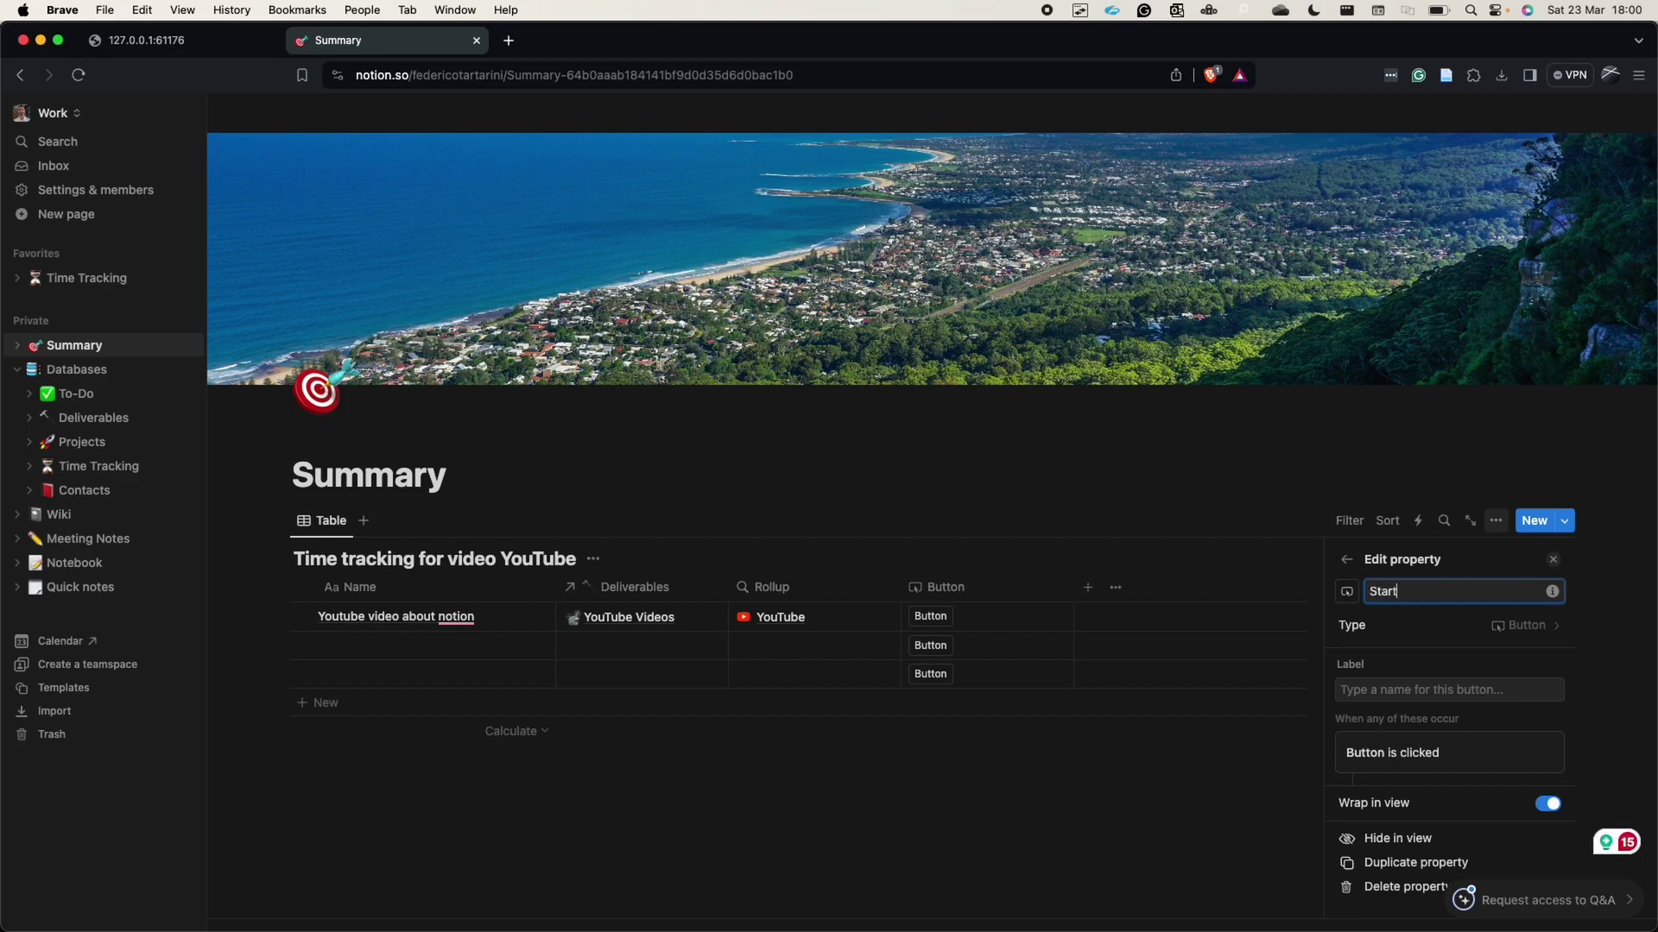
click(1092, 594)
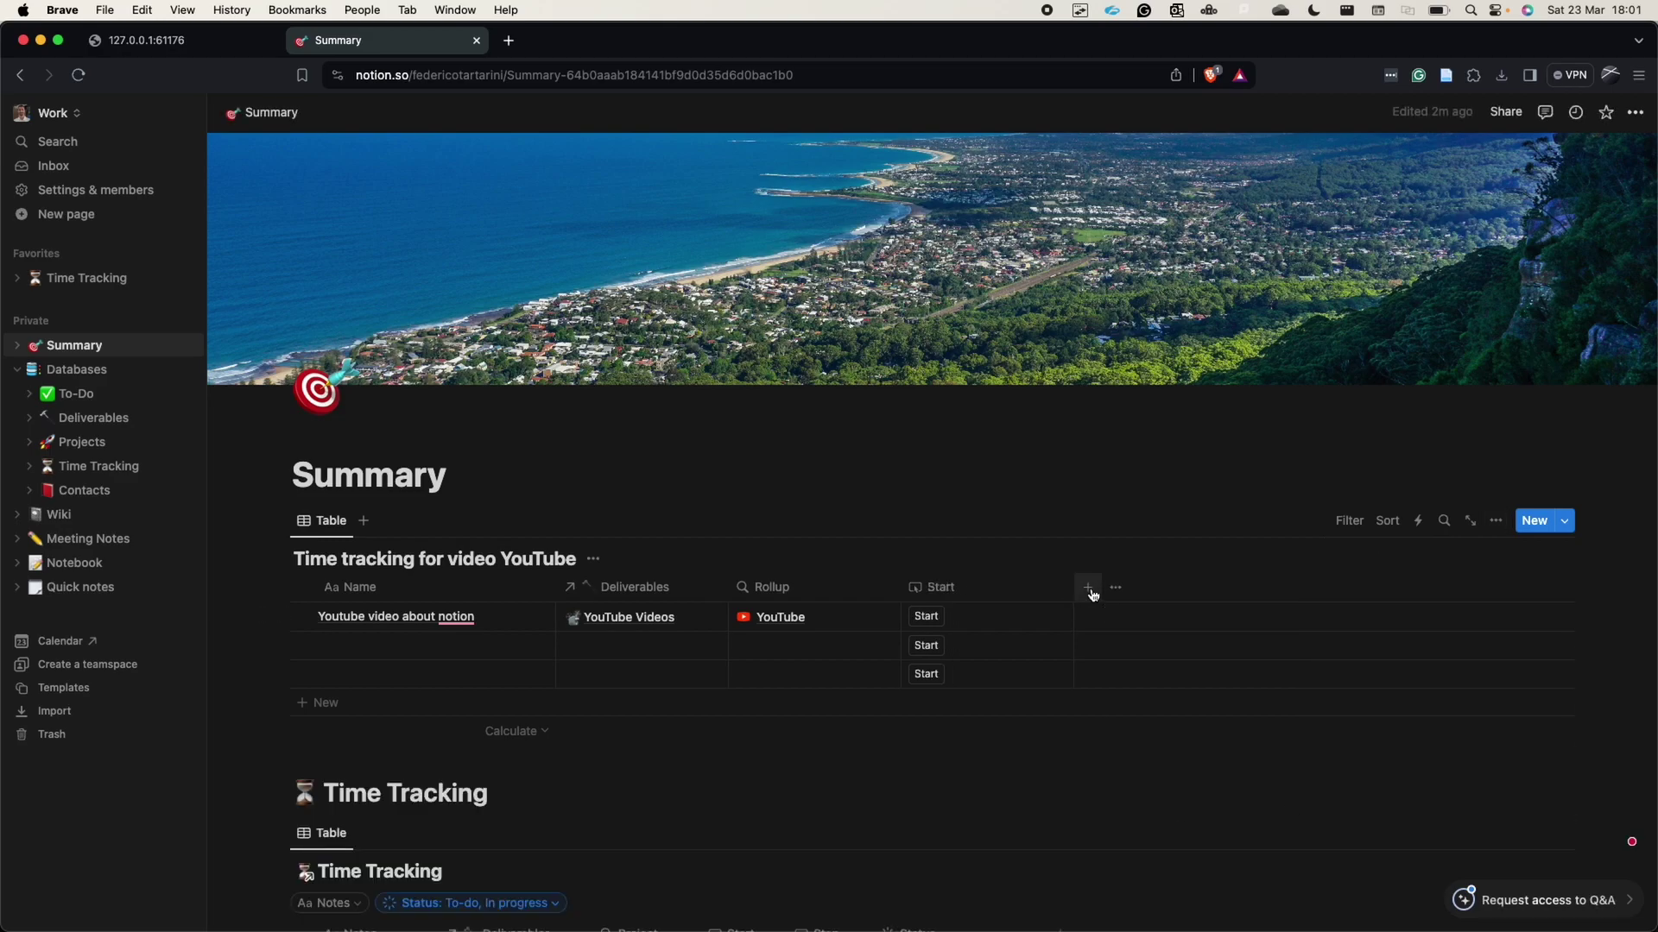
Add a second Button property named "Stop" after the Start button column.
click(1092, 594)
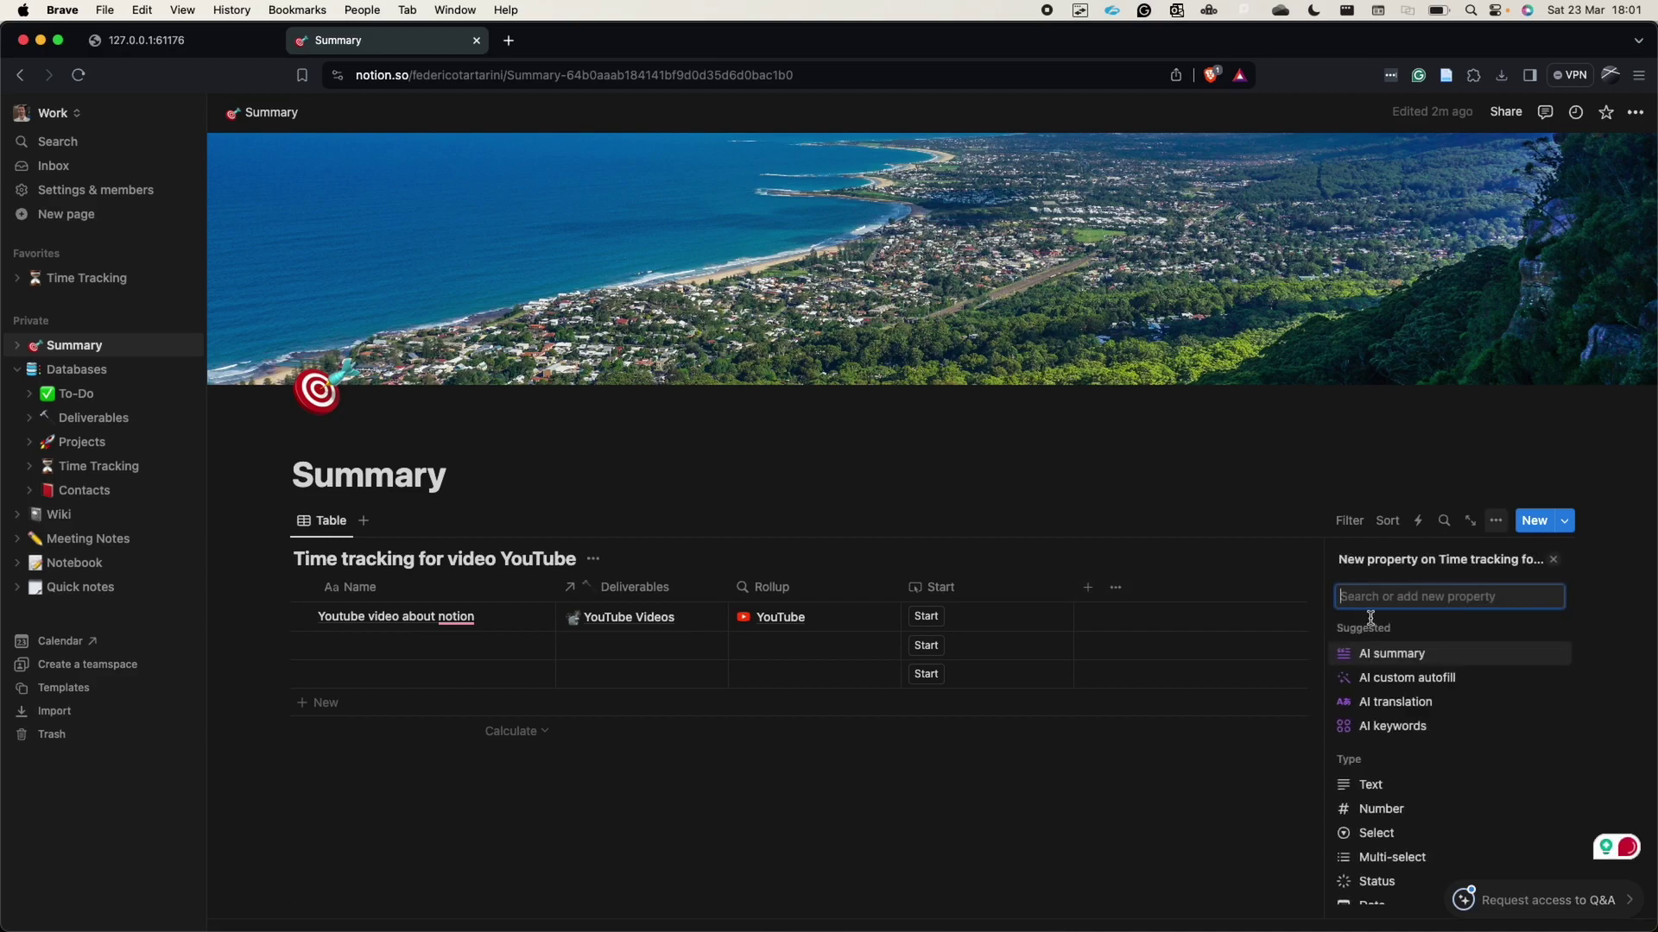
text(button)
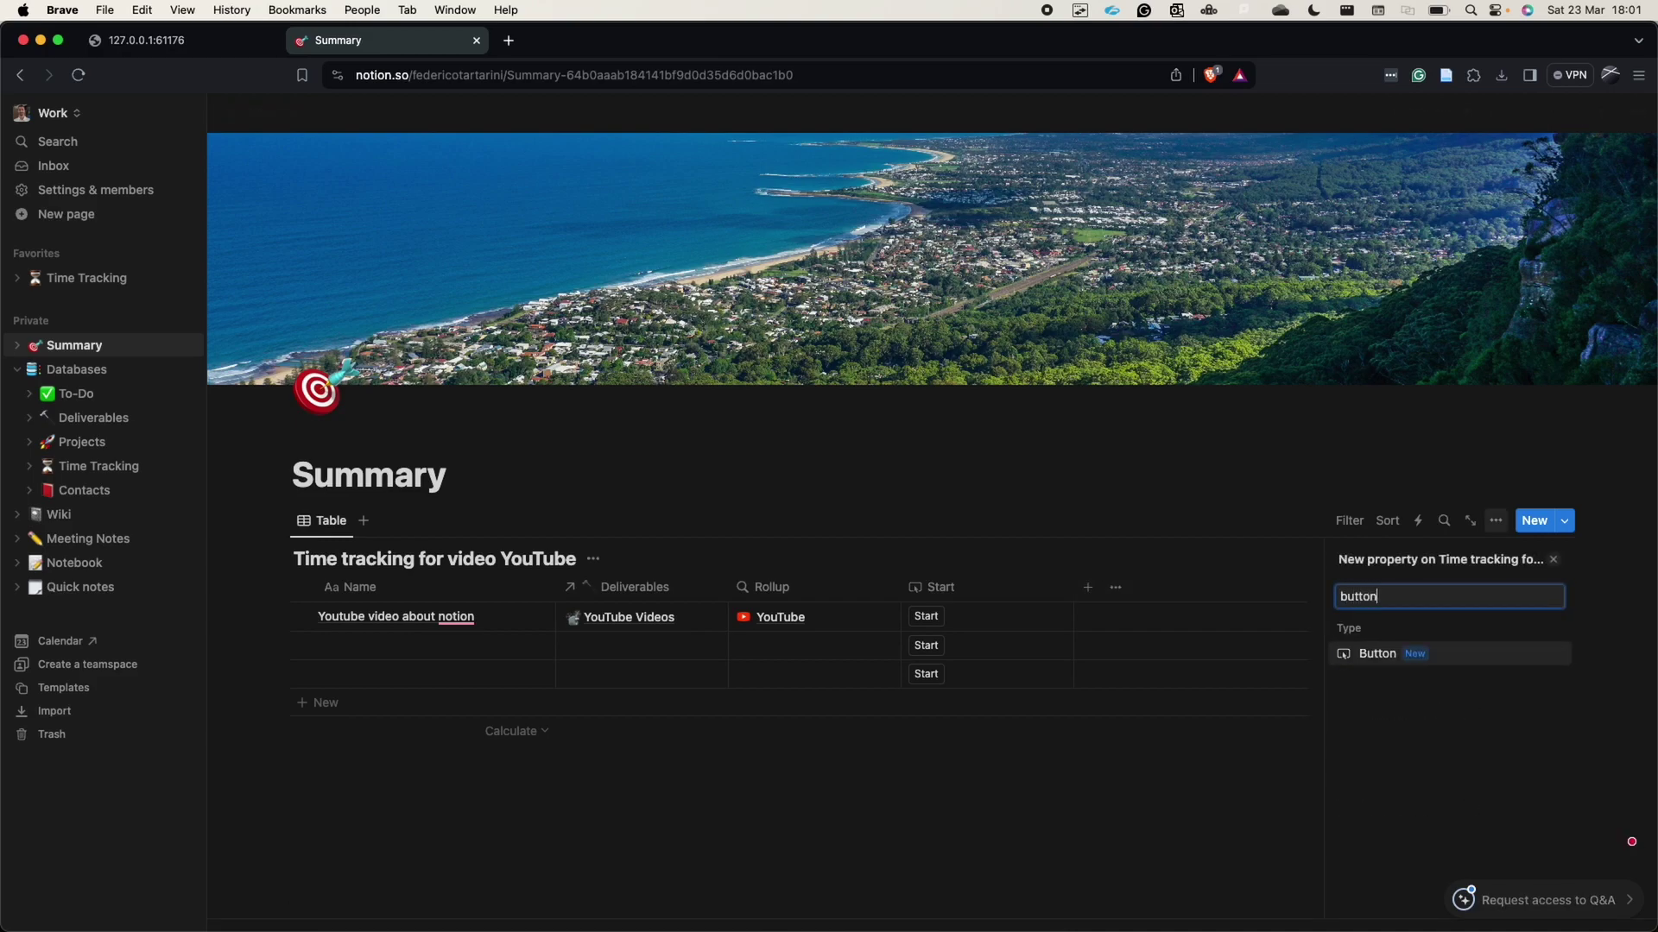
key(Return)
key(BackSpace)
key(BackSpace)
key(BackSpace)
key(BackSpace)
key(BackSpace)
key(BackSpace)
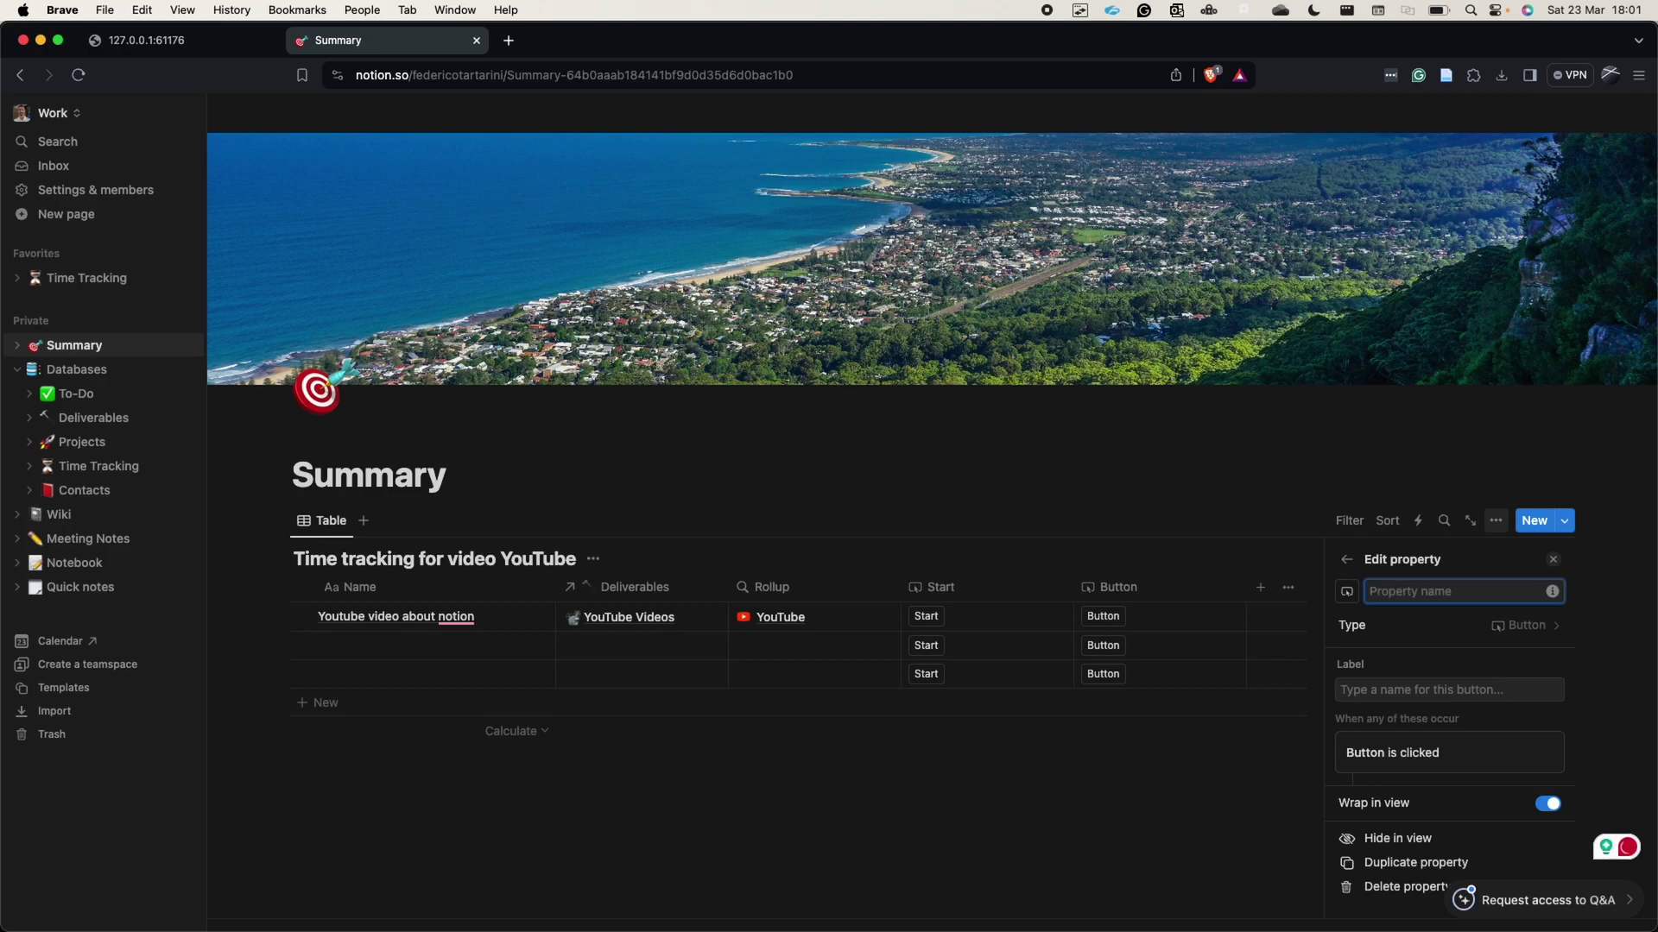
text(Stop)
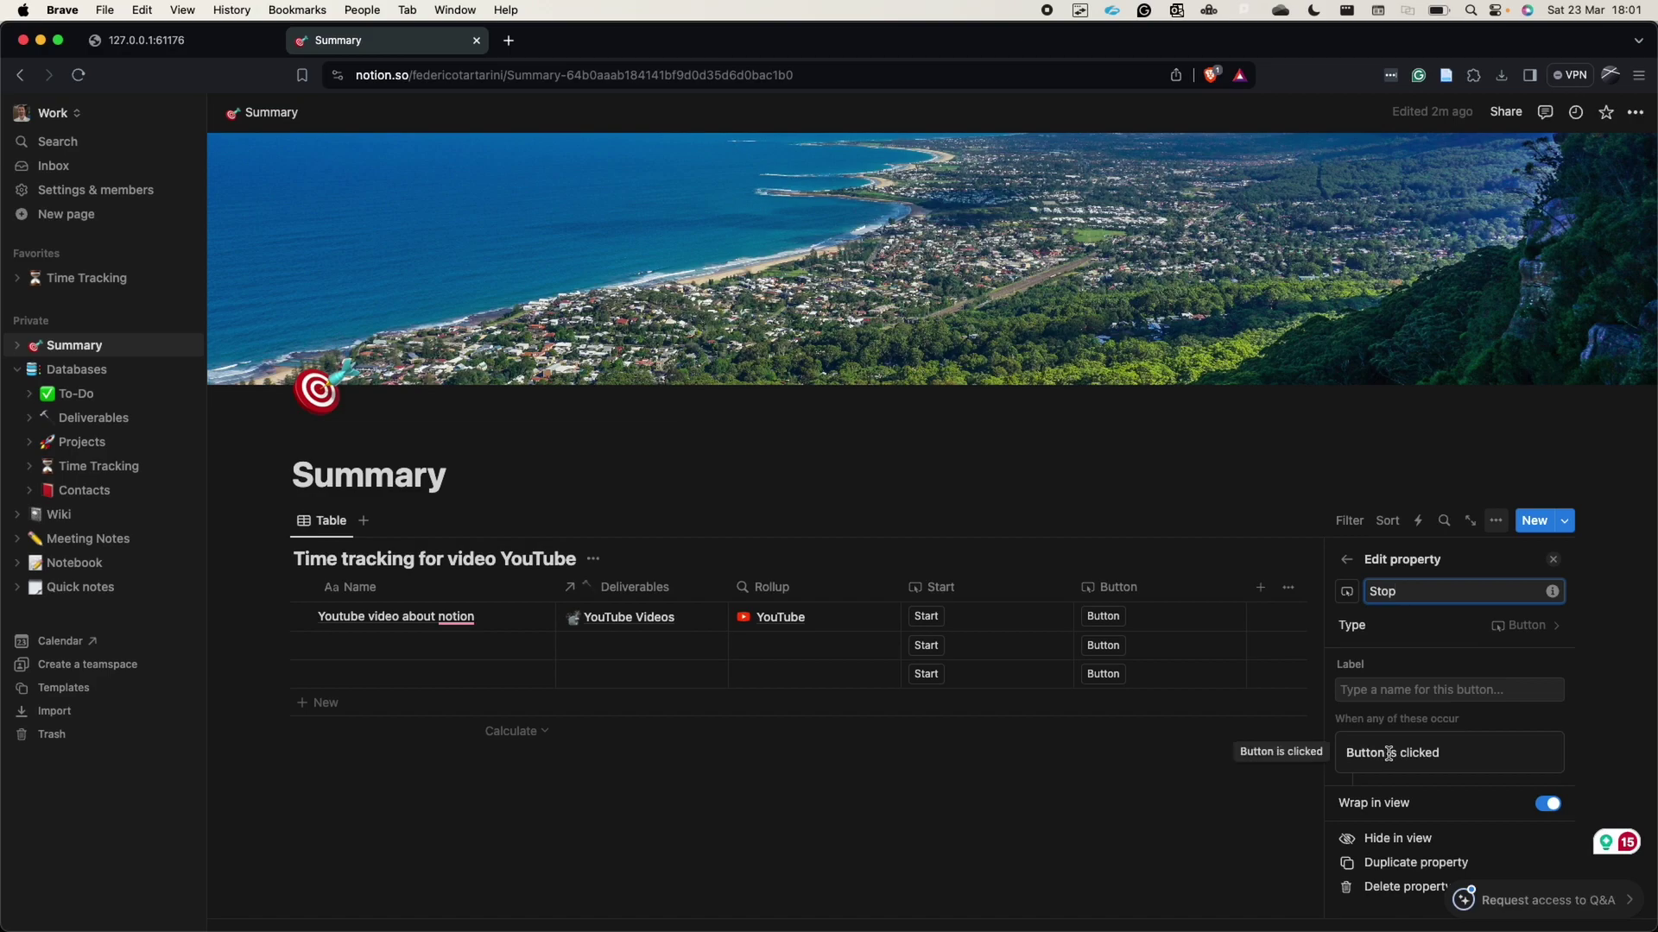
click(1208, 542)
Add a Date property with a 24 hour time format and set the first entry's date to March 23, 2024 0:00.
click(1261, 589)
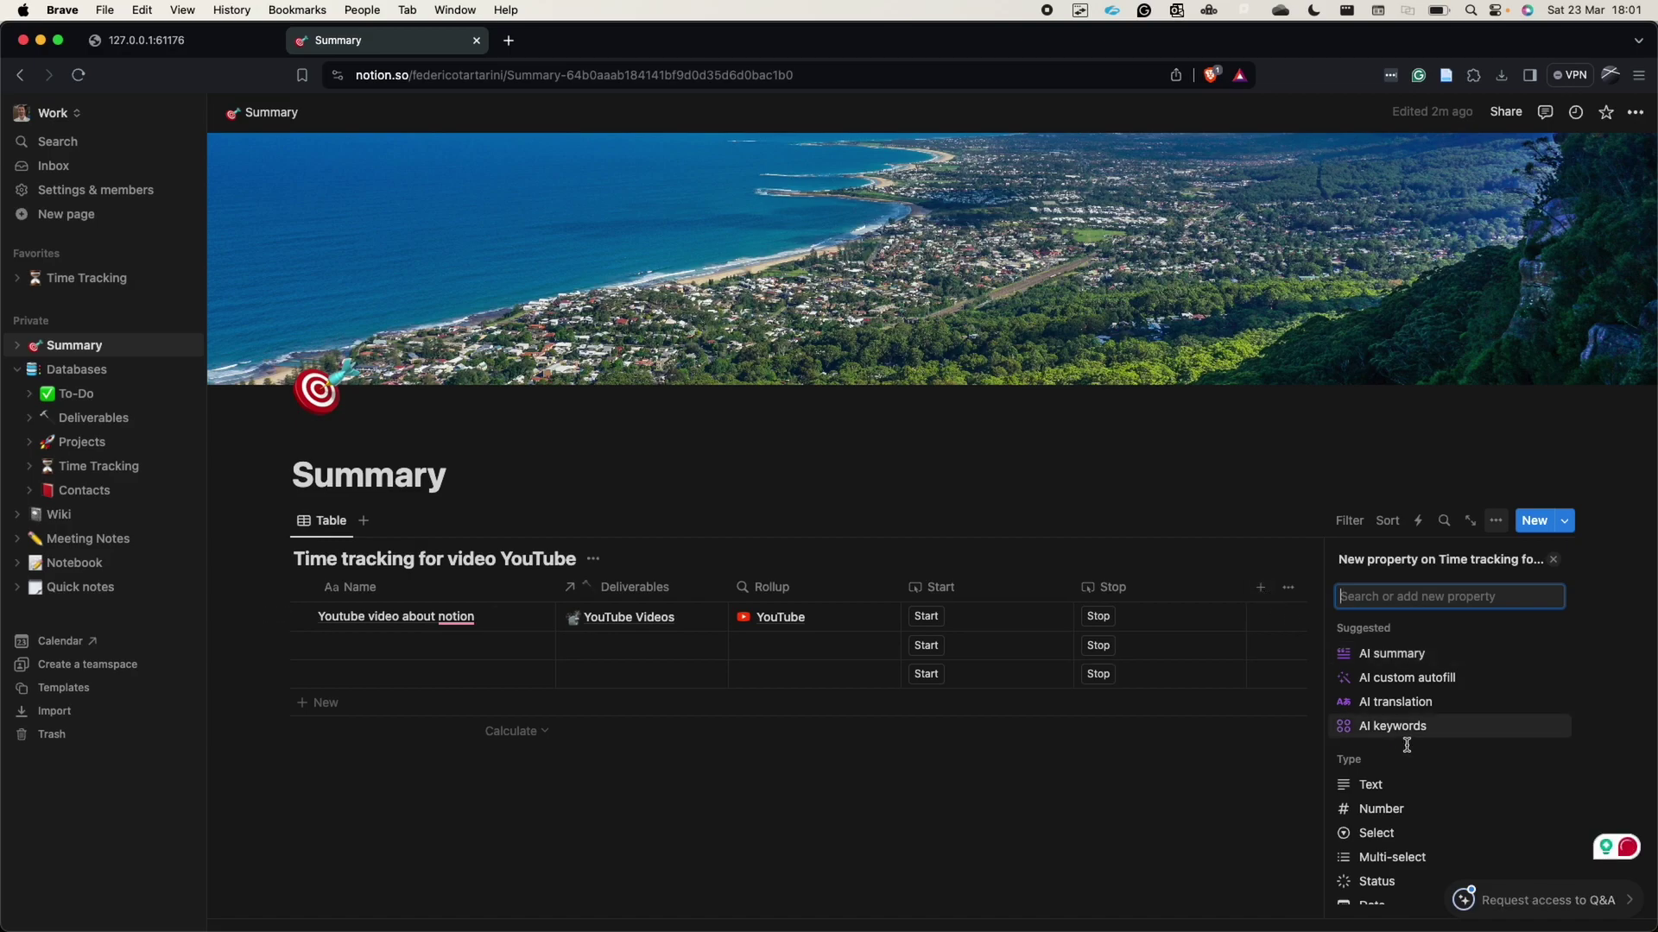
scroll(1407, 745, down, 3)
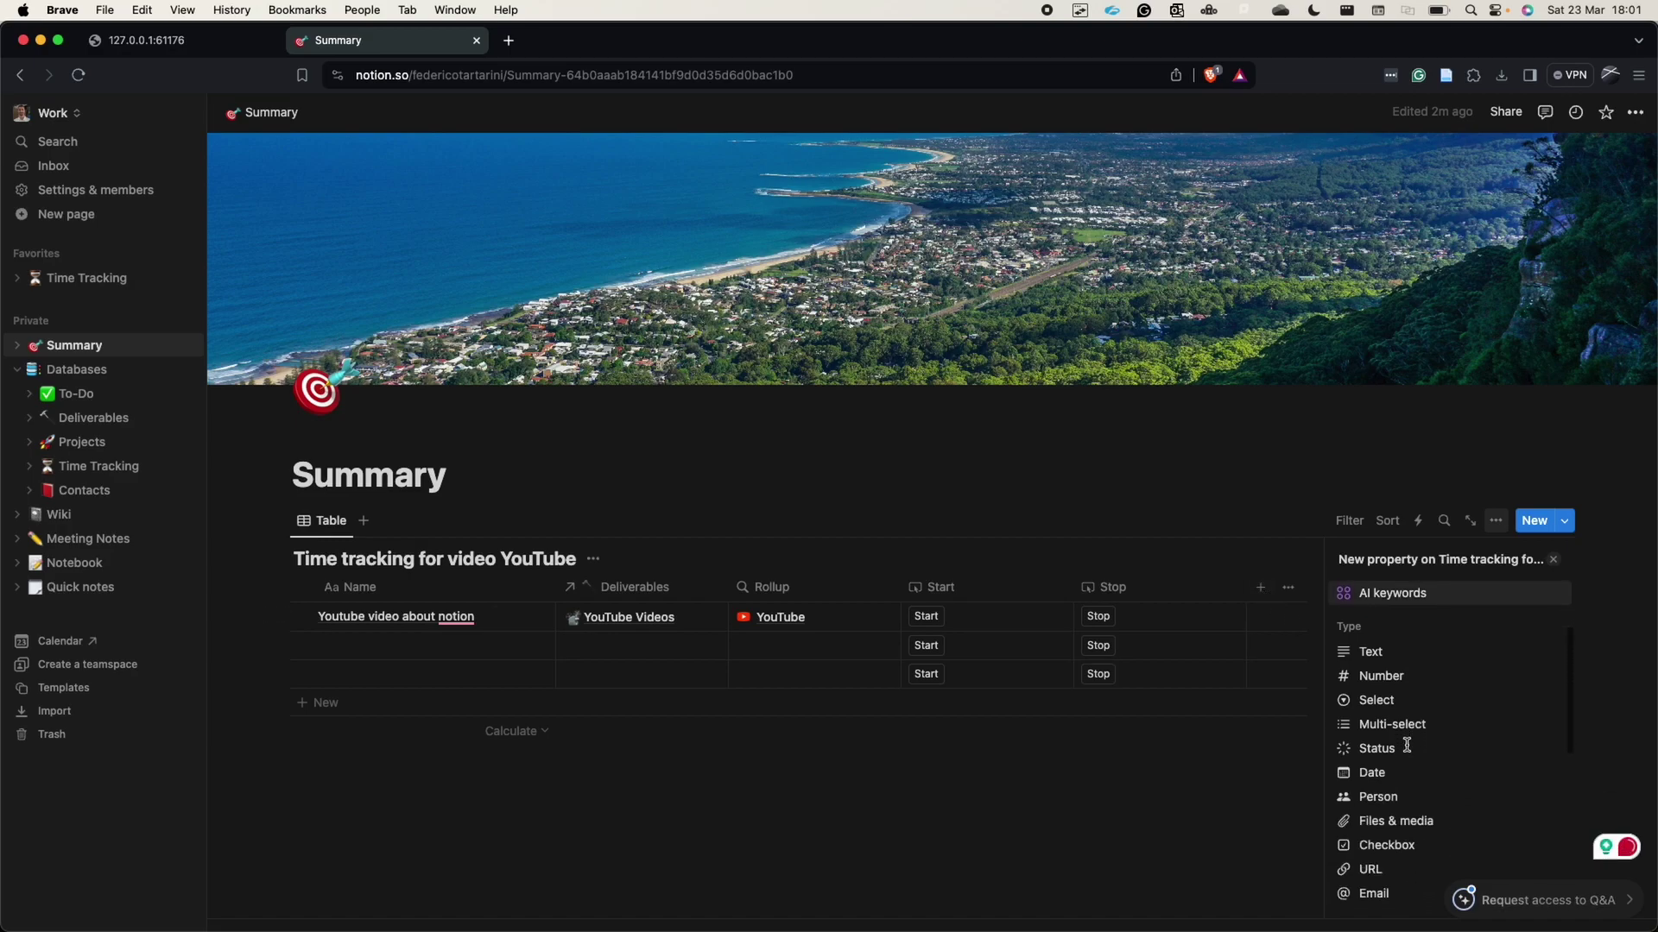
click(1401, 770)
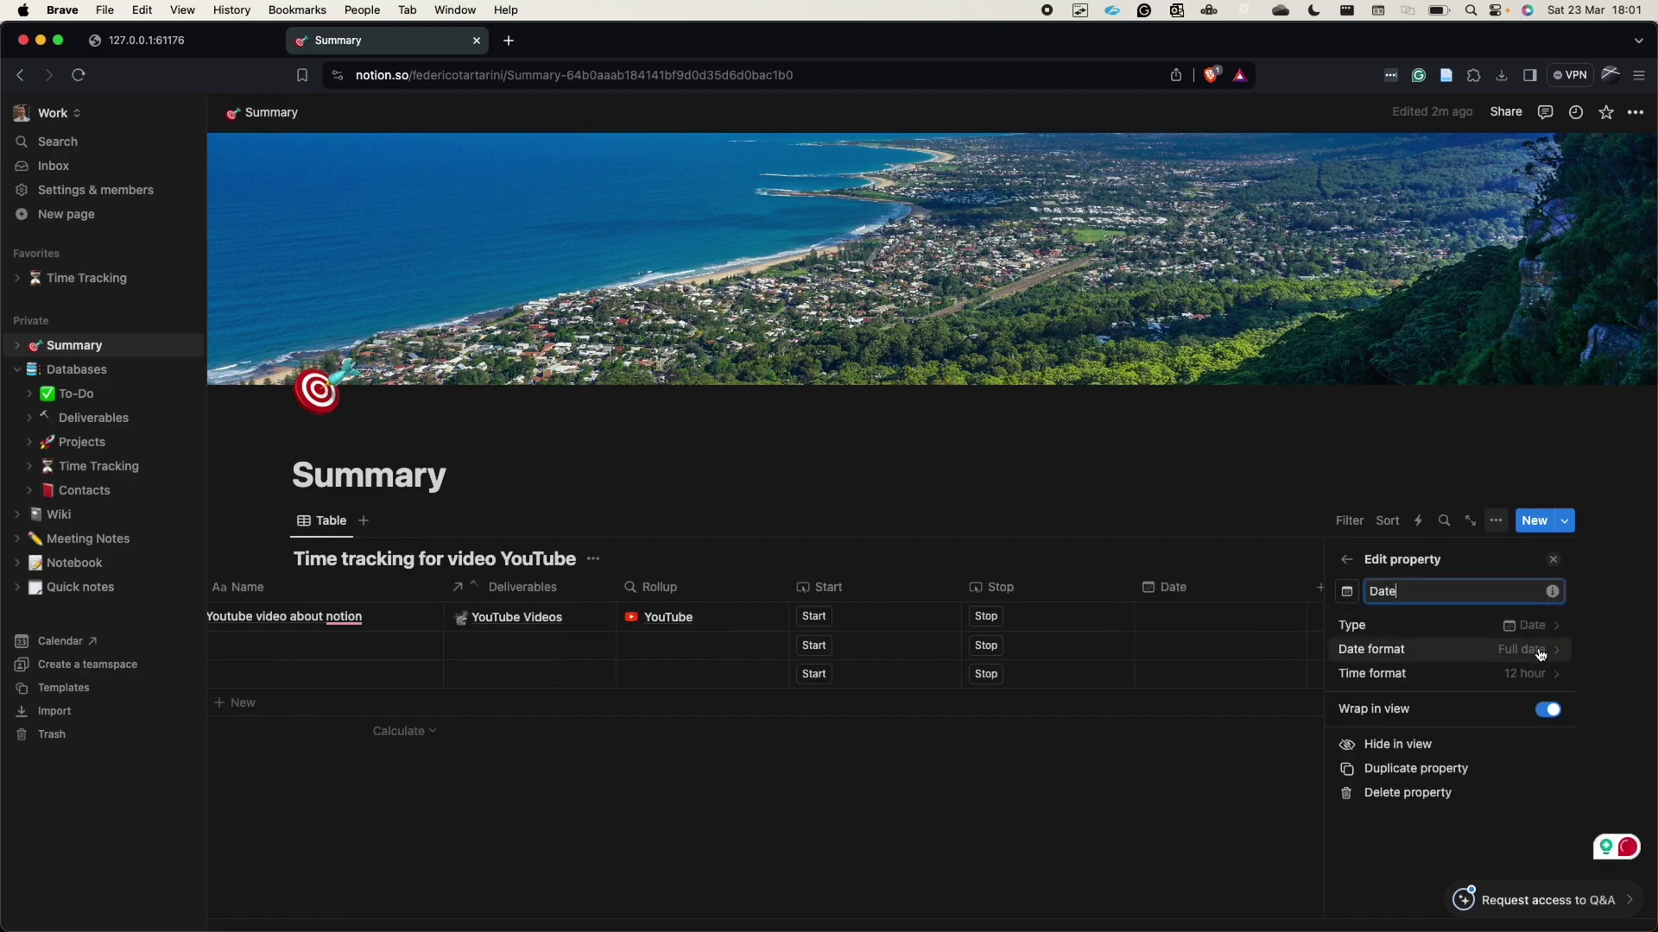
click(1537, 678)
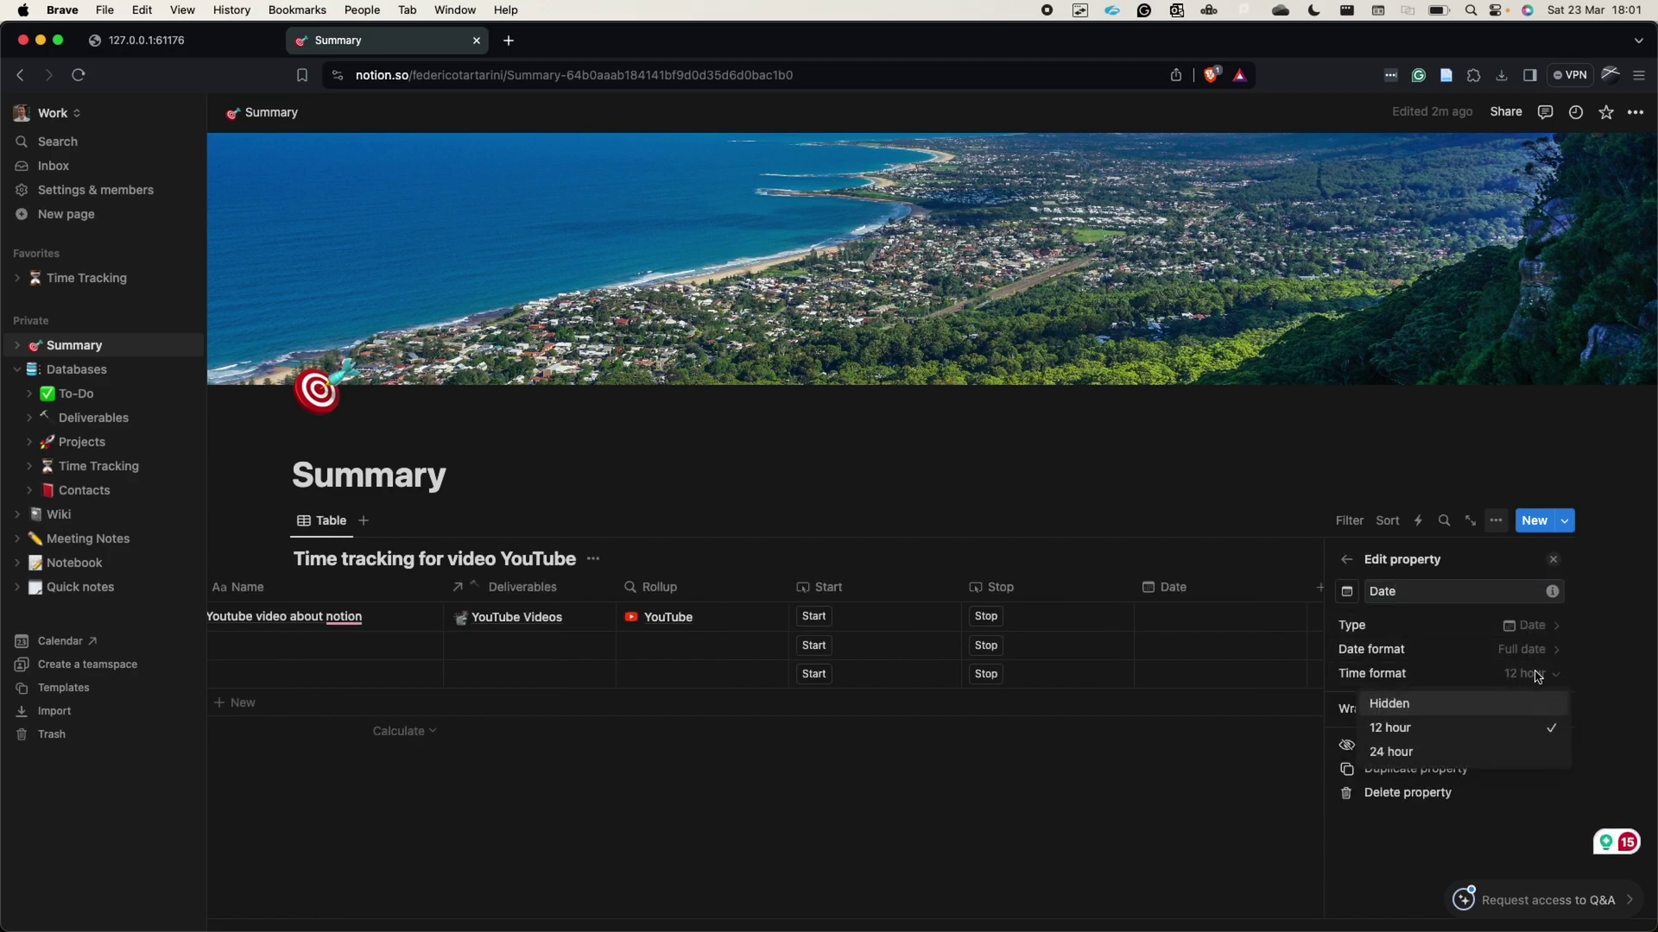
click(1498, 751)
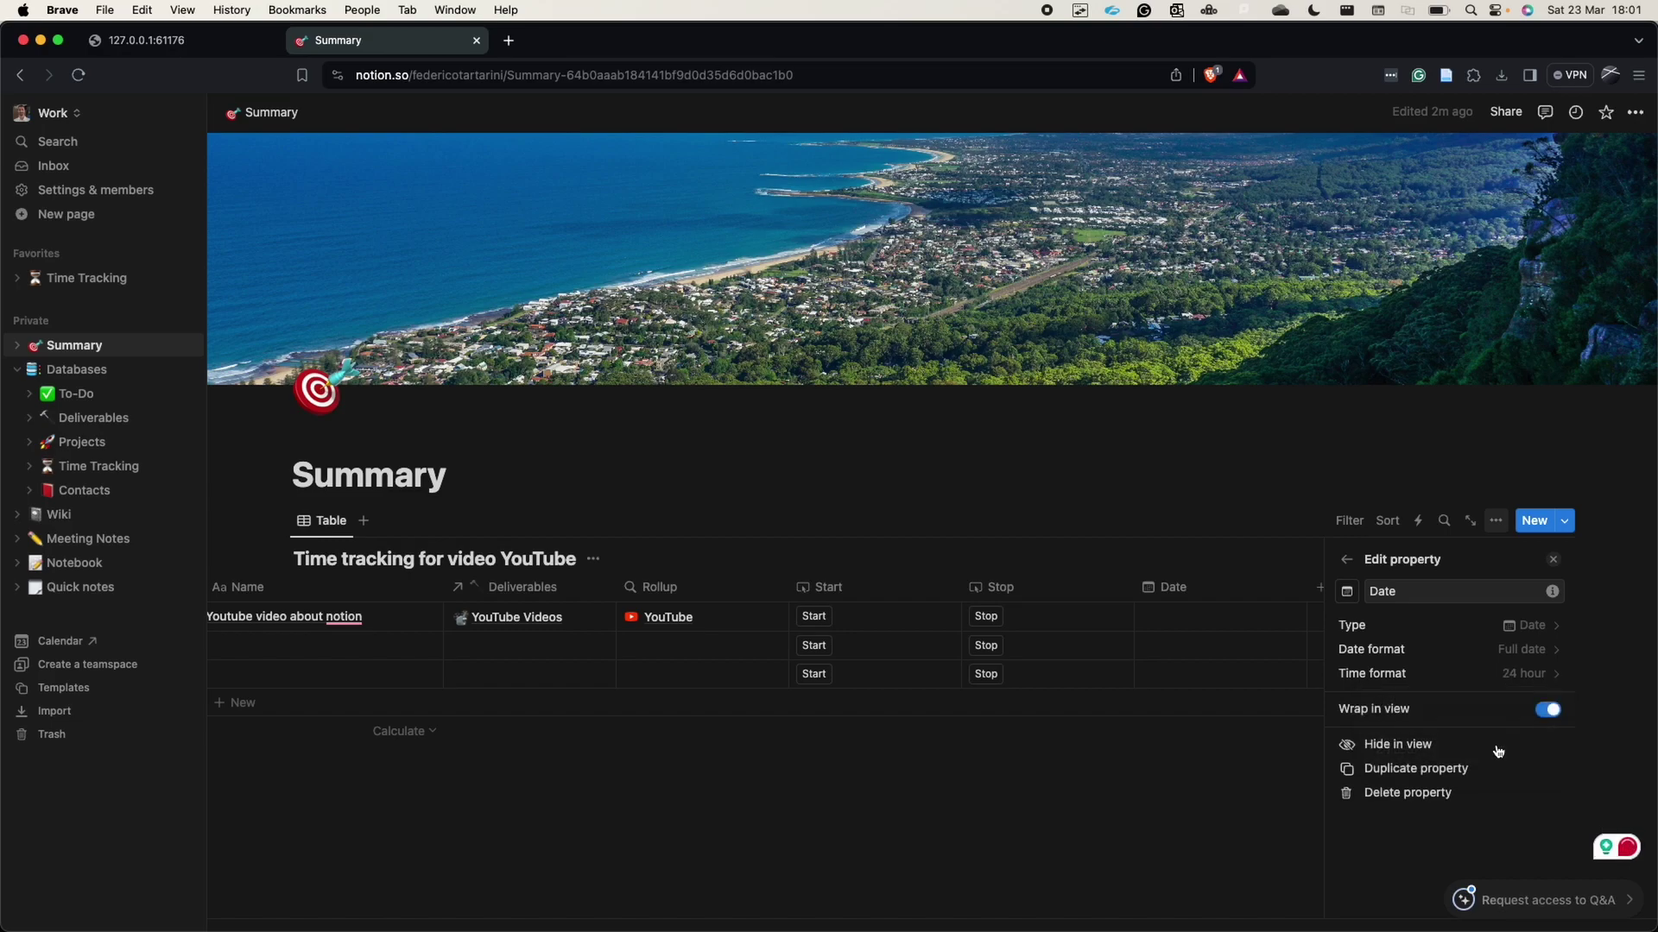
click(1276, 614)
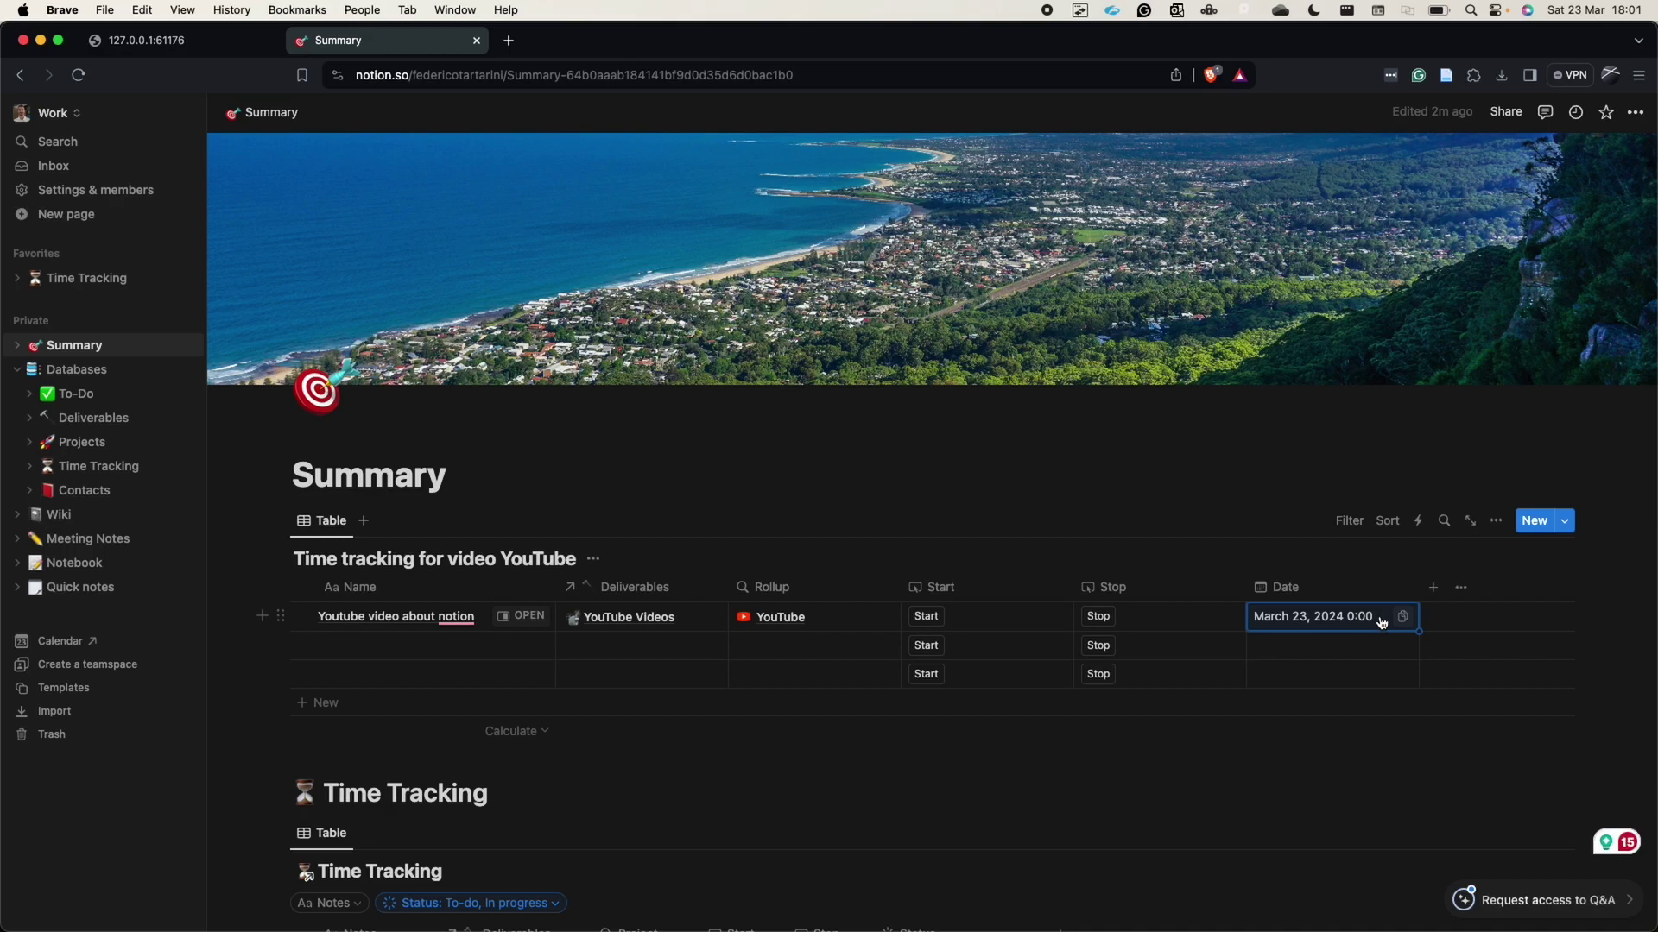
Add another Date property named "Stop time" to the Time tracking for video YouTube database.
click(1433, 587)
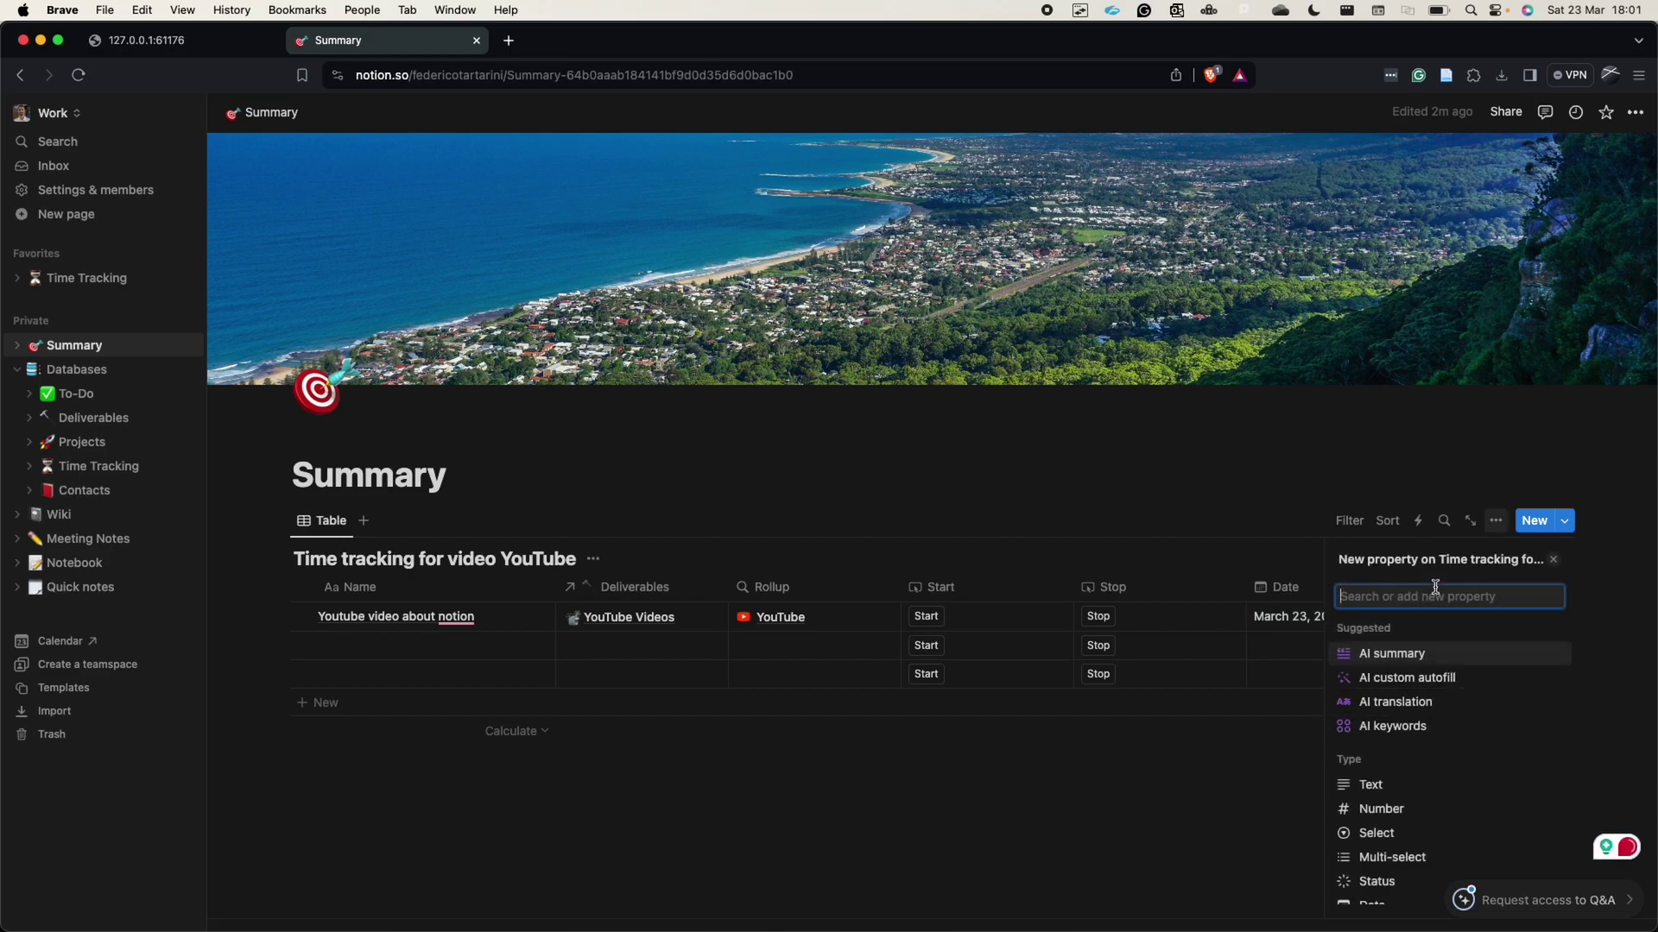
scroll(1394, 769, down, 2)
click(1381, 835)
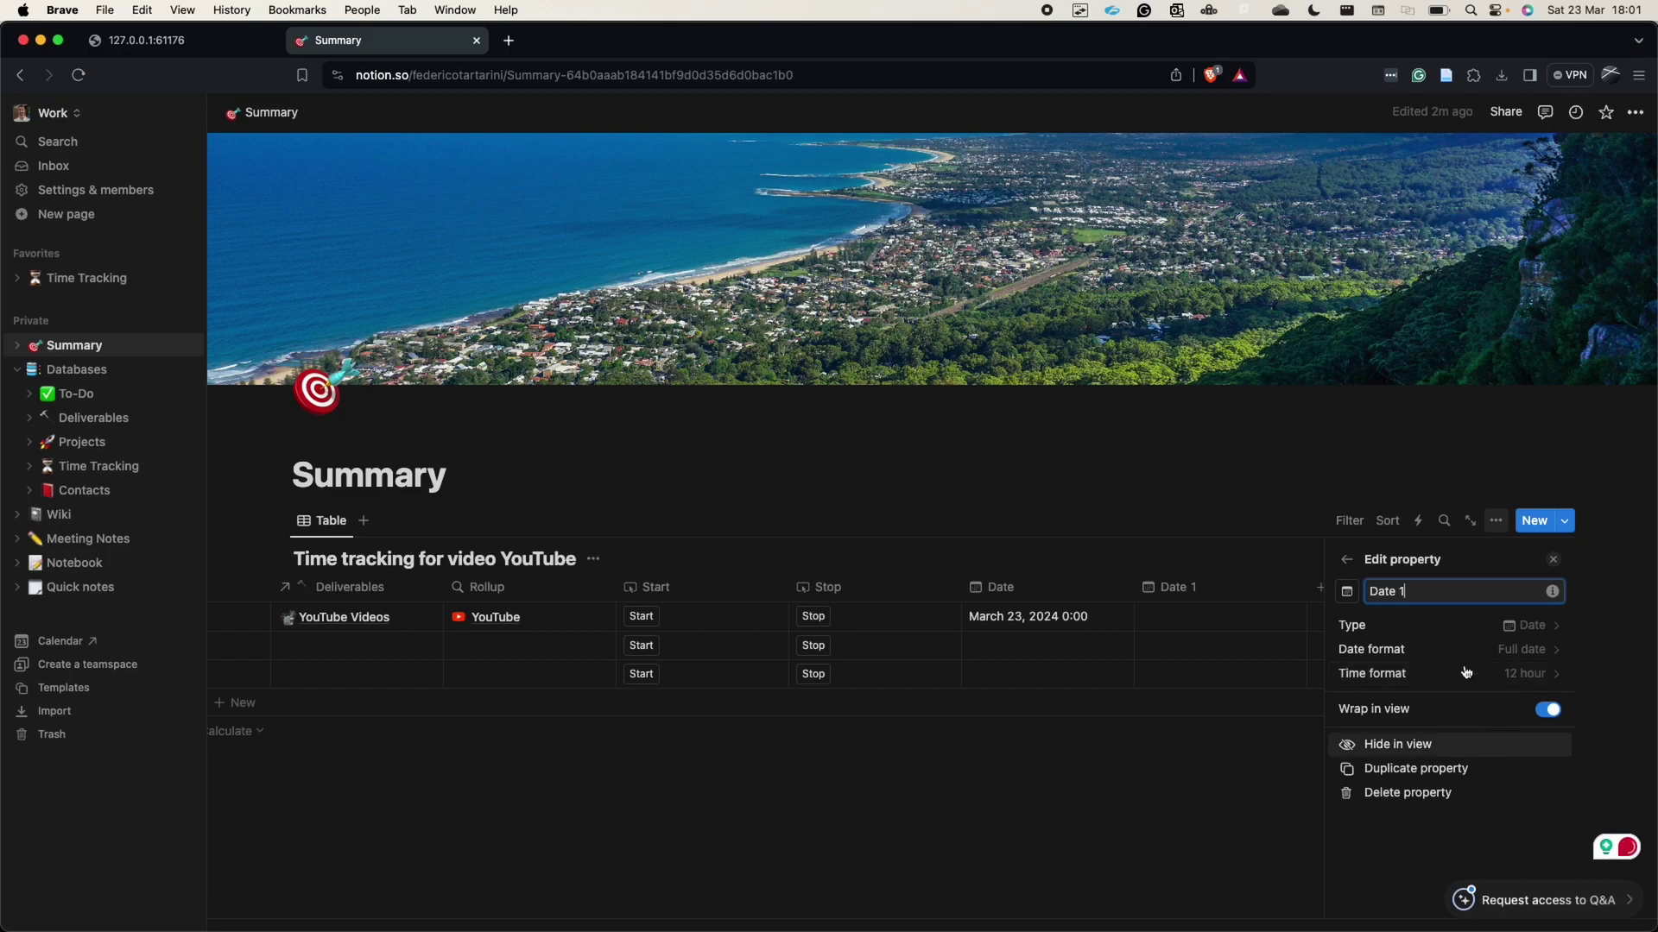
key(BackSpace)
key(BackSpace)
key(BackSpace)
key(BackSpace)
key(BackSpace)
key(BackSpace)
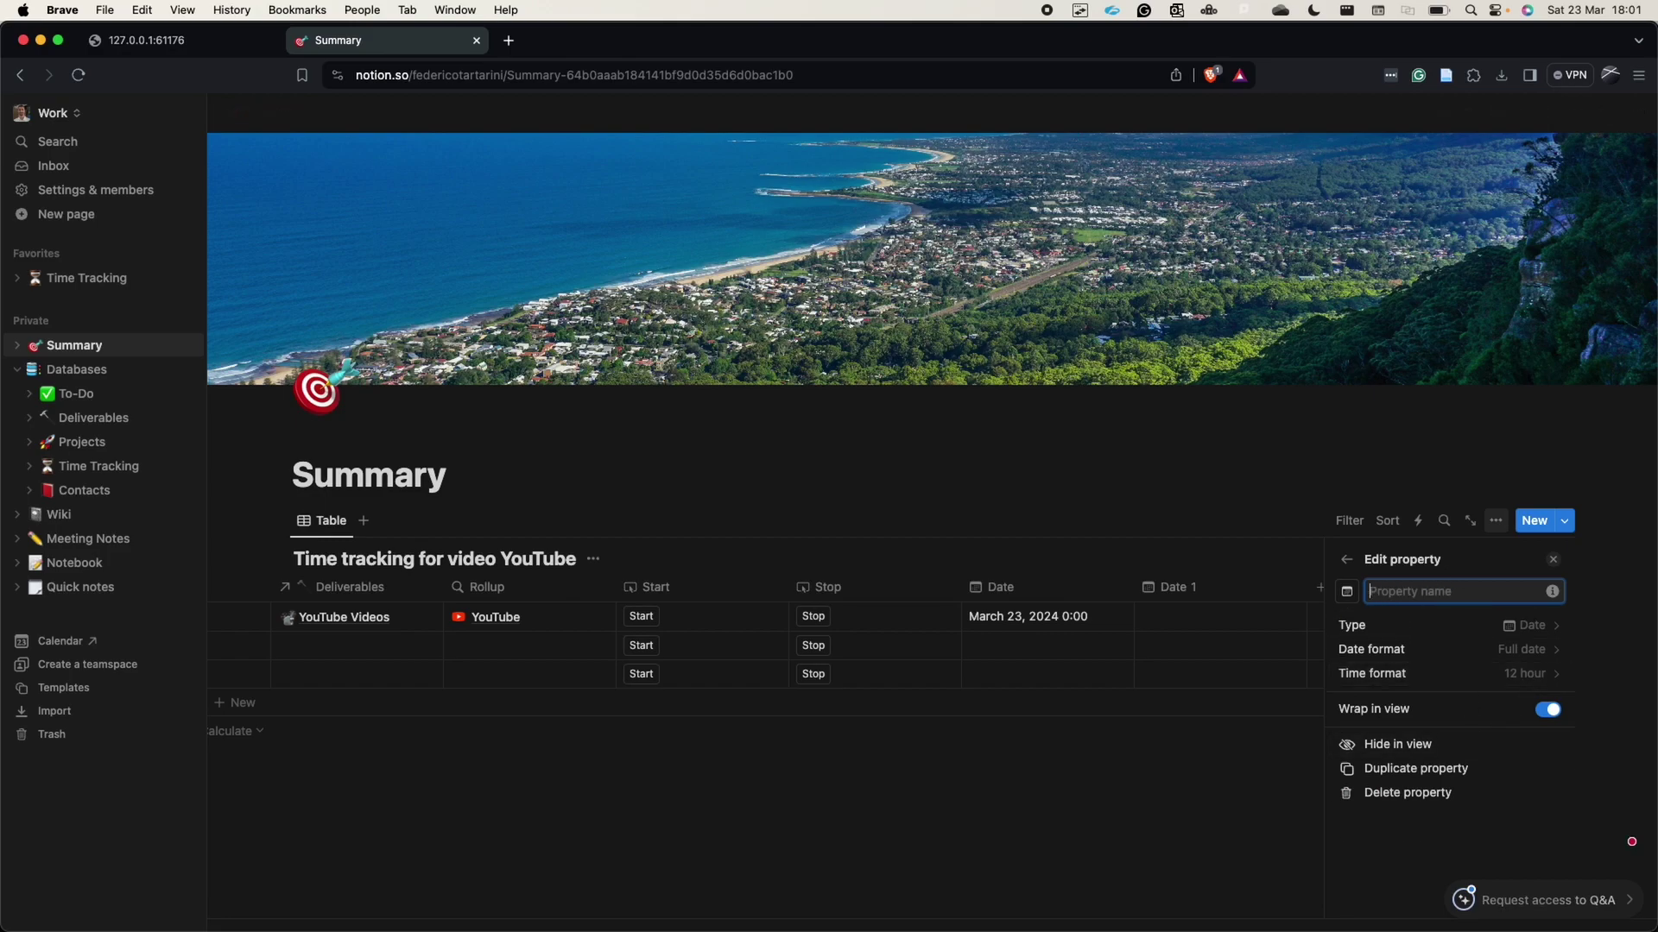
text(Stop time)
key(Return)
Rename the Date property to "Start time".
click(1213, 588)
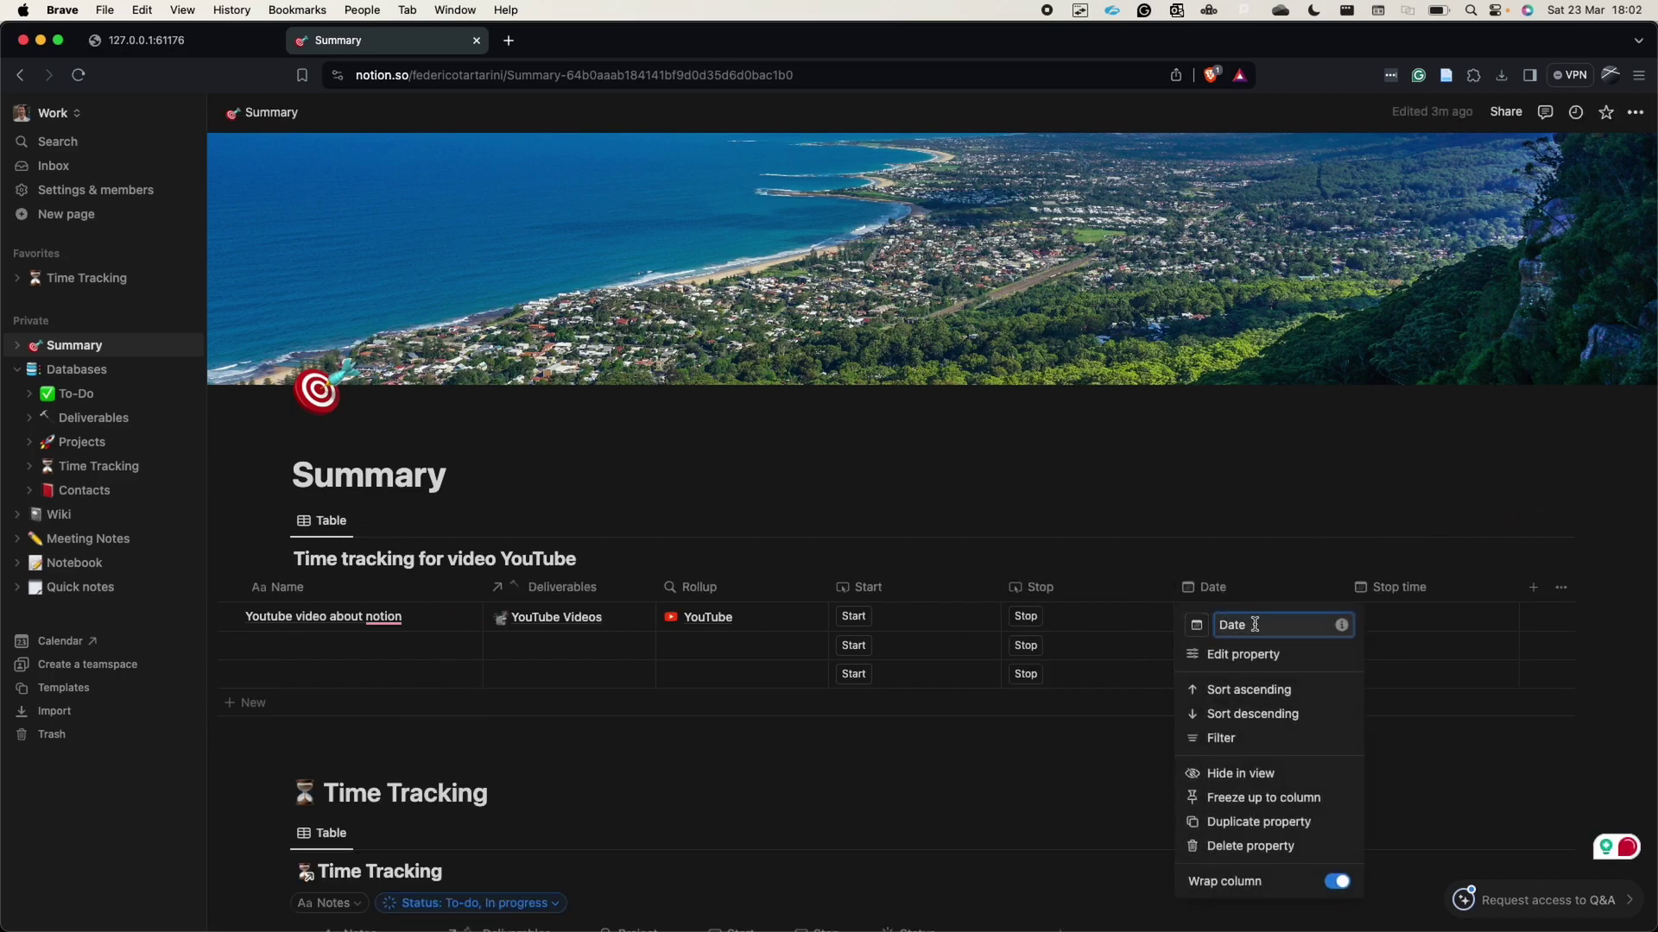
double_click(1248, 626)
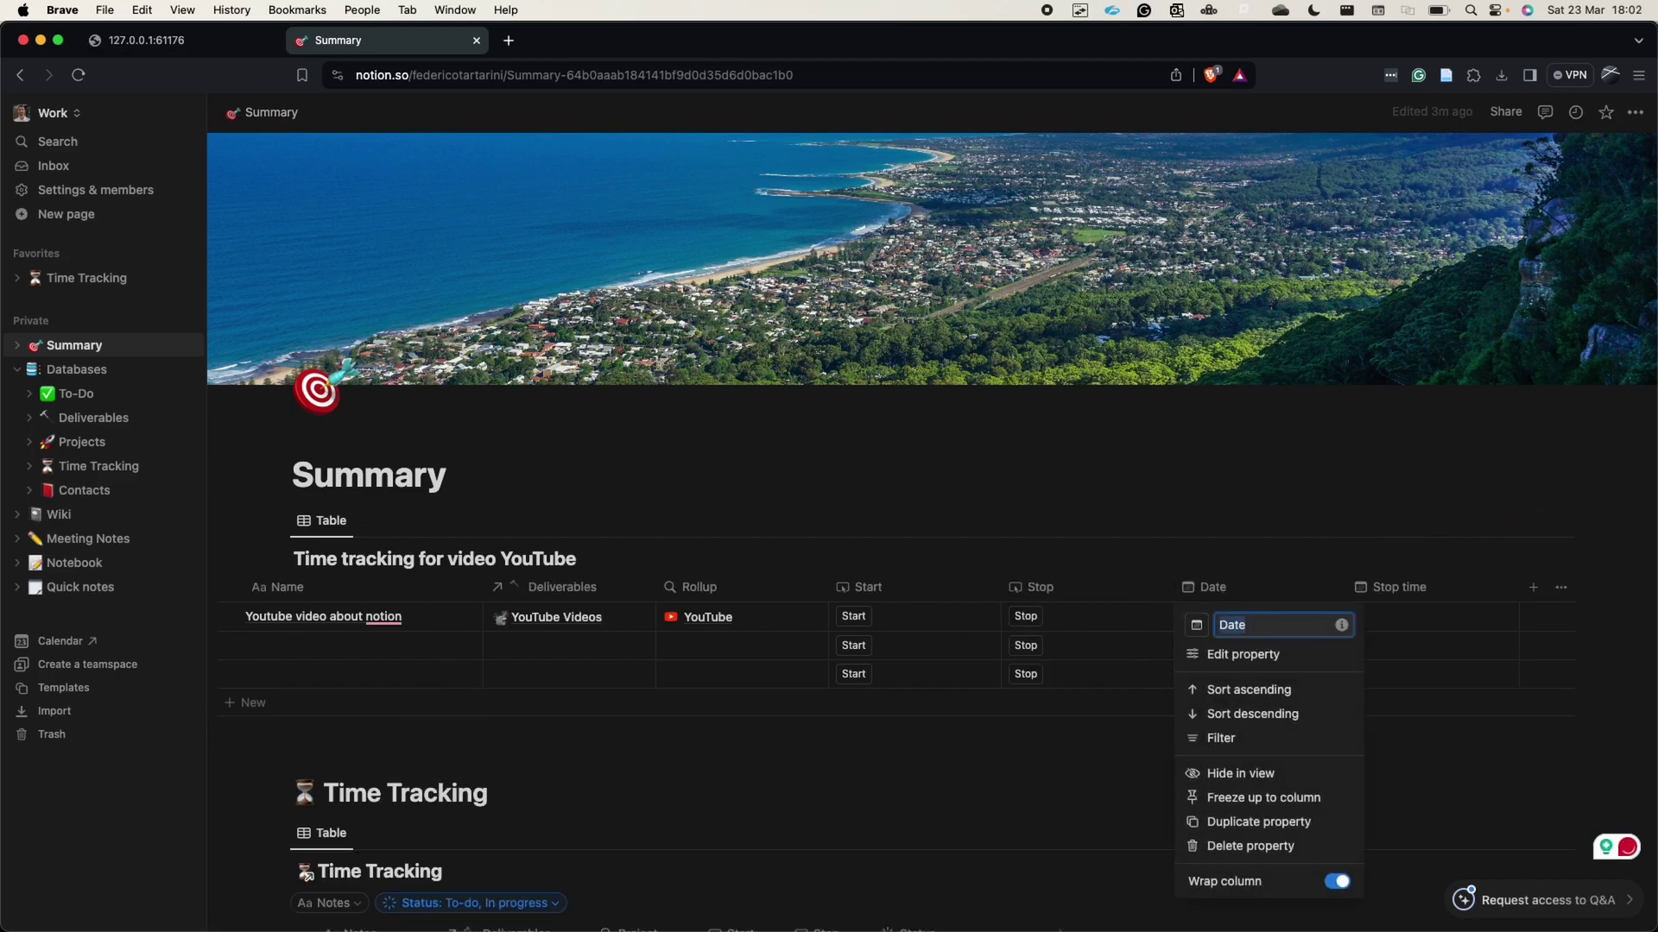
text(Start ti)
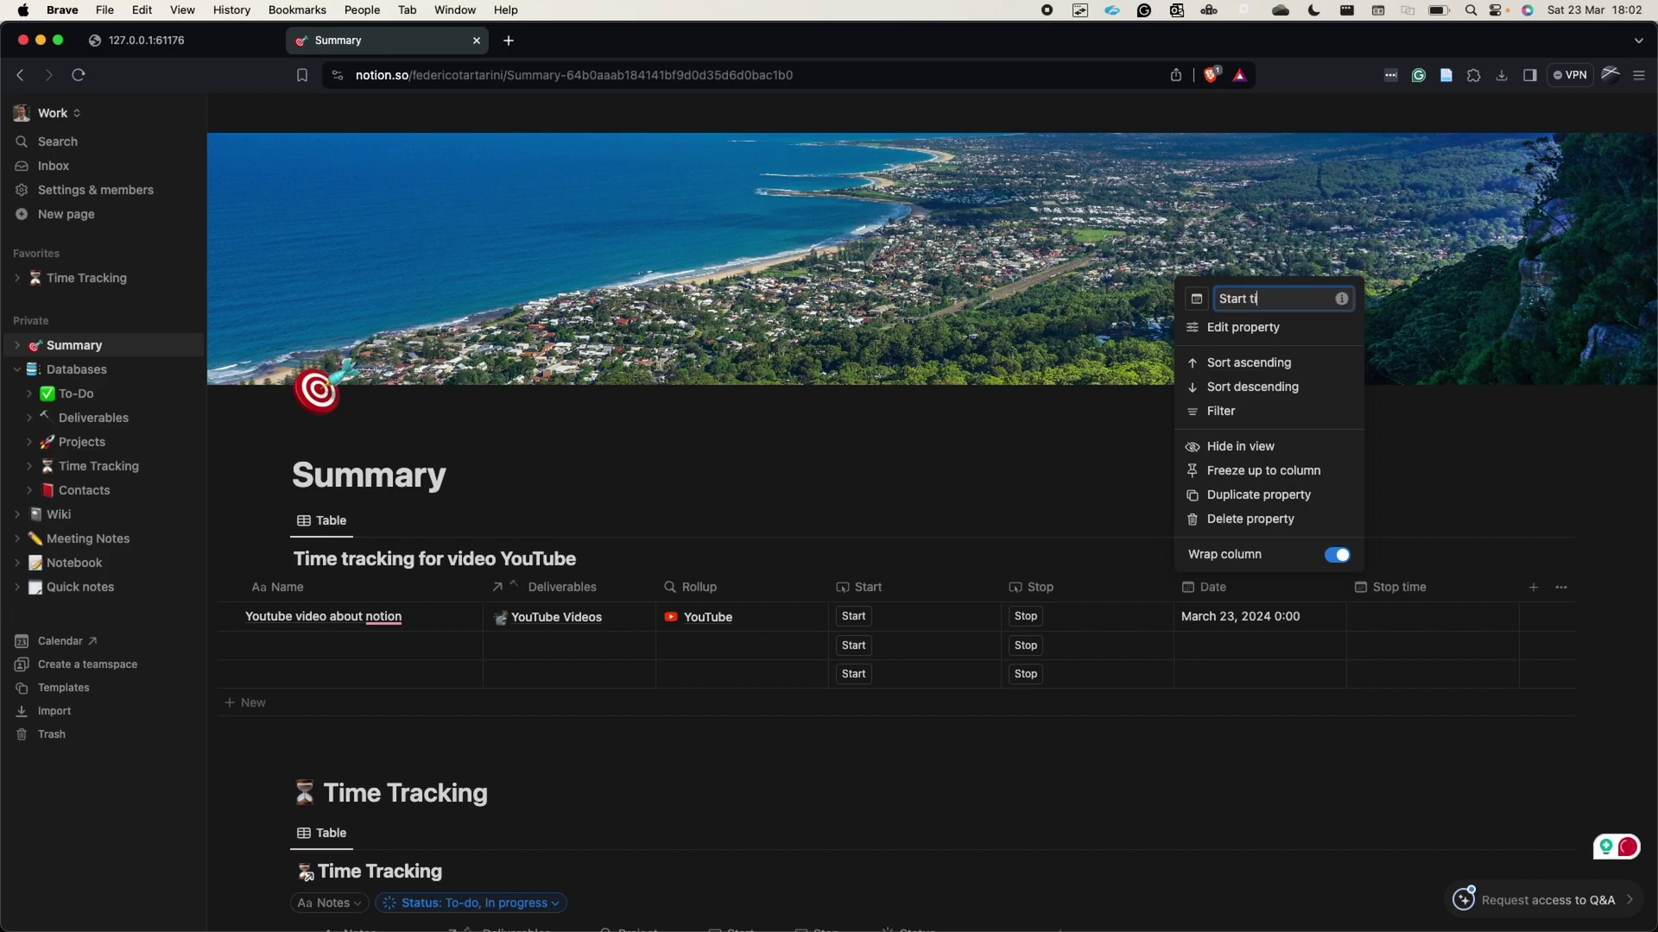
text(me)
key(Return)
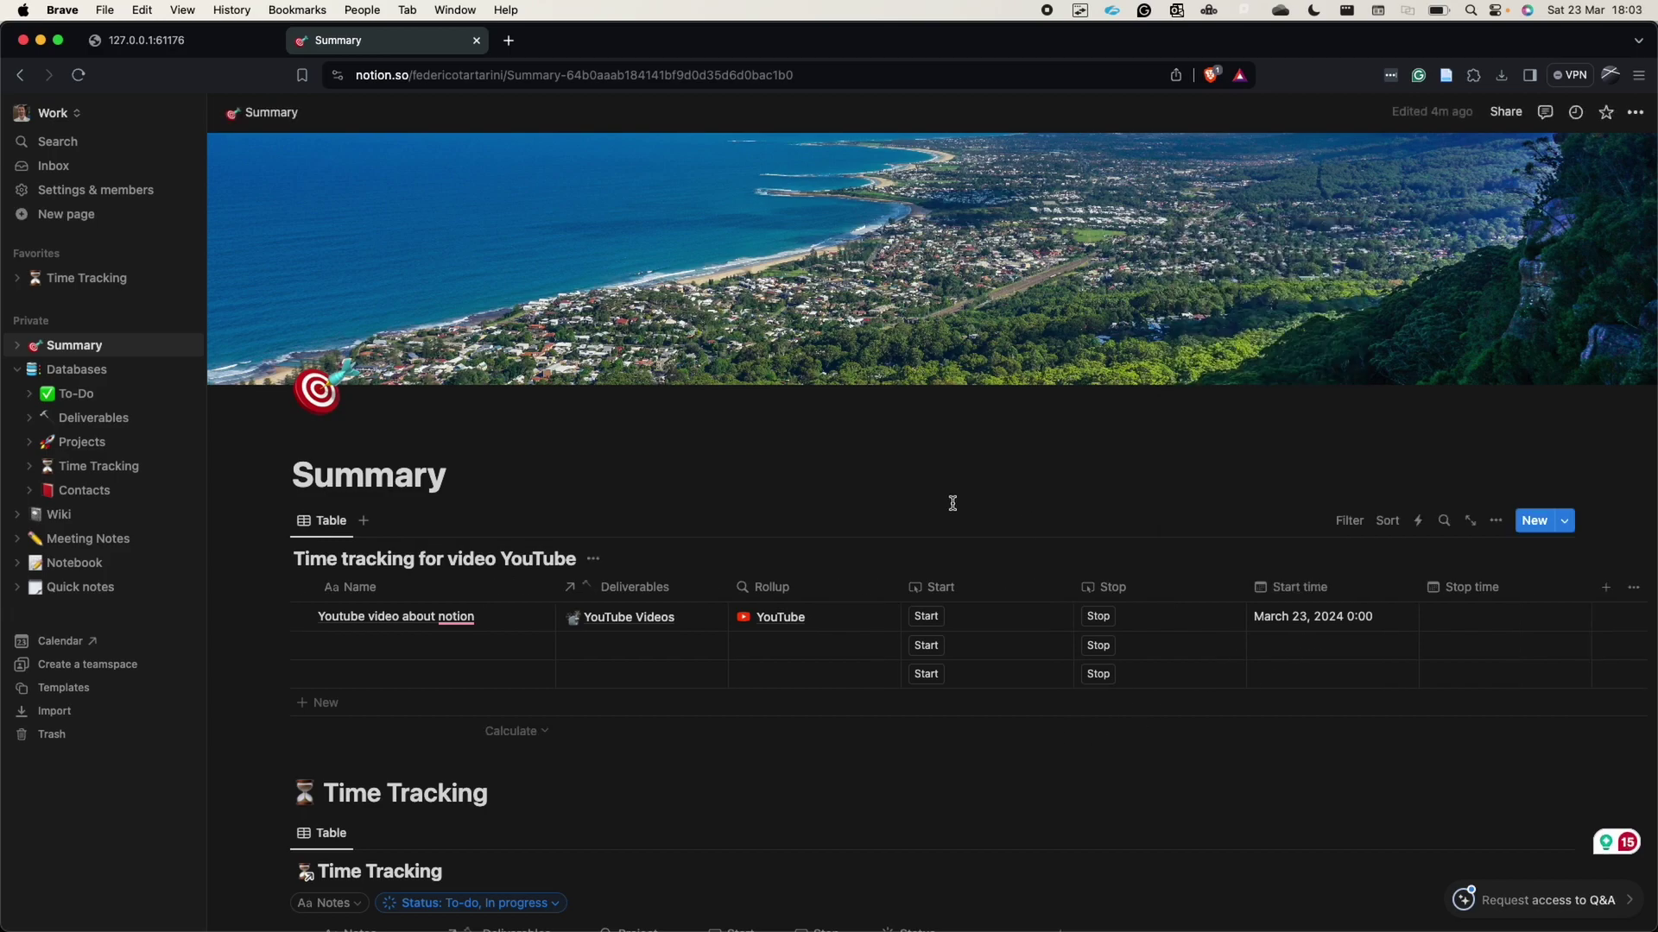
Make the Start button set the Start time property to Now, and run it on the first entry.
click(944, 588)
click(958, 654)
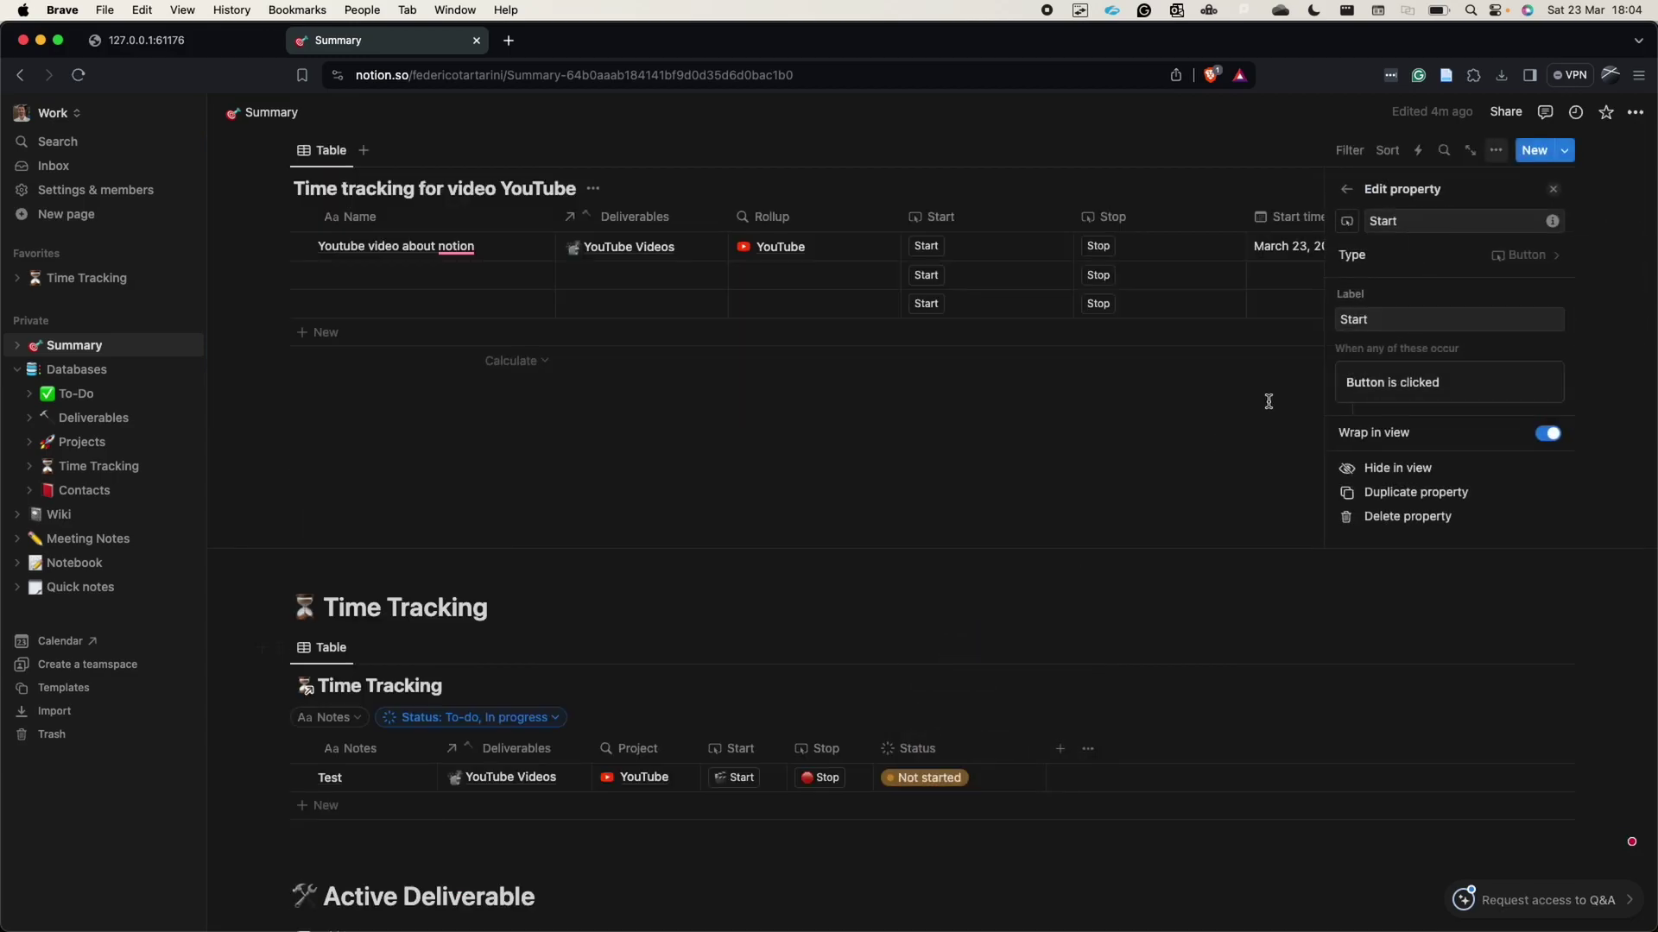
click(1385, 222)
drag(1380, 319, 1339, 321)
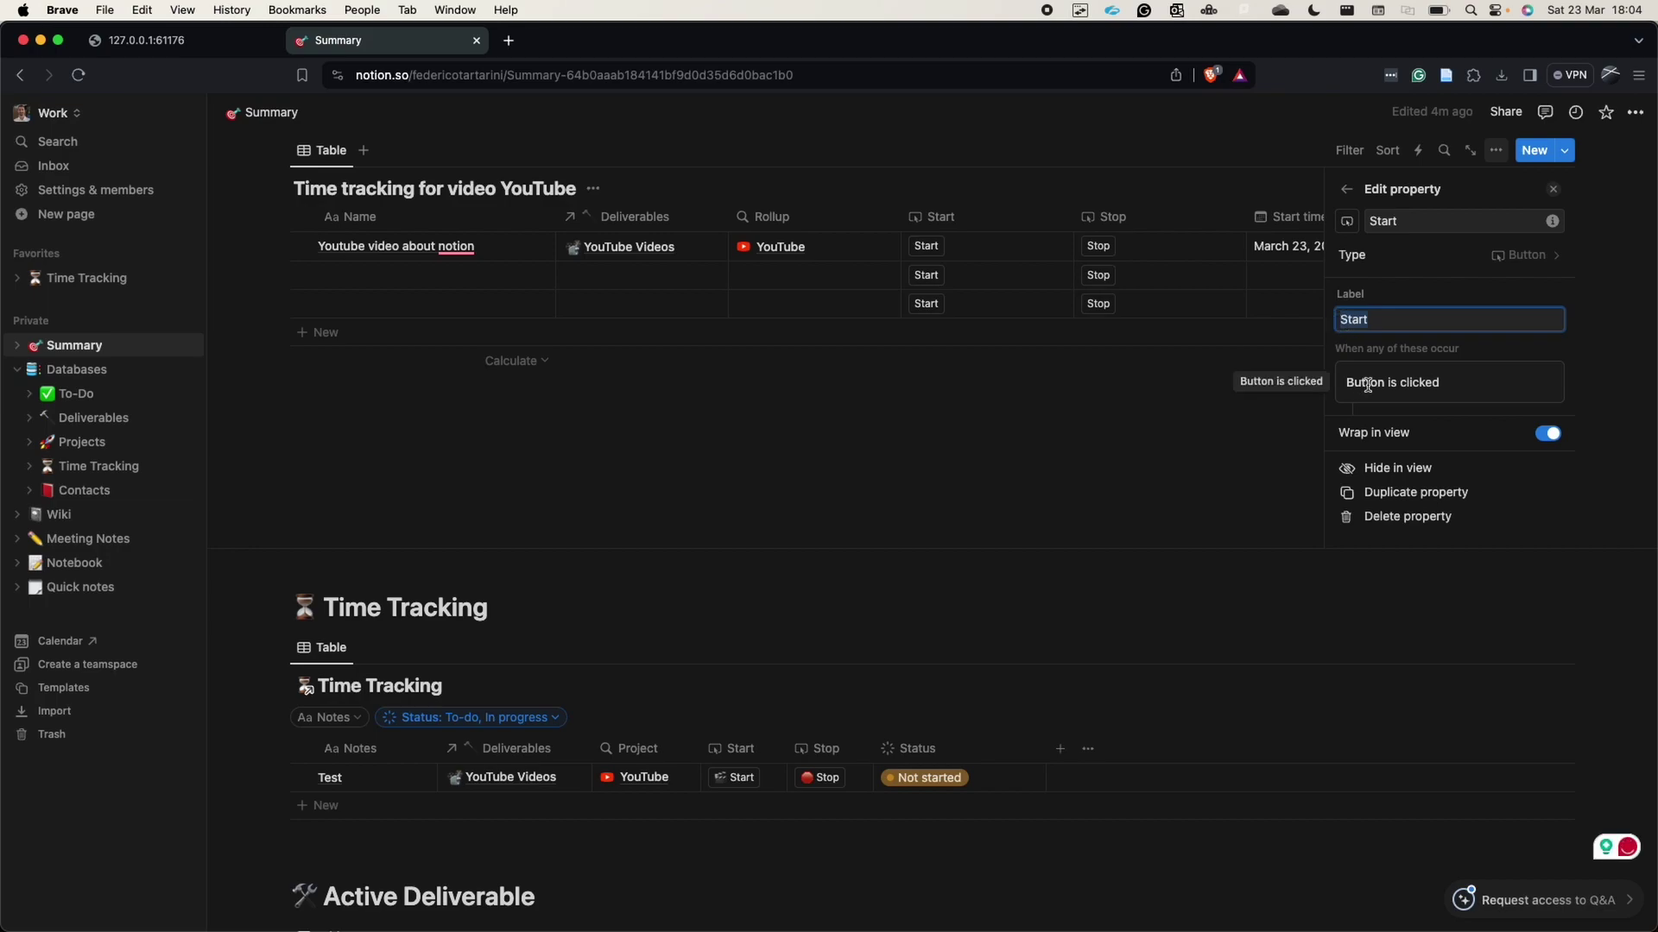
scroll(1413, 381, down, 2)
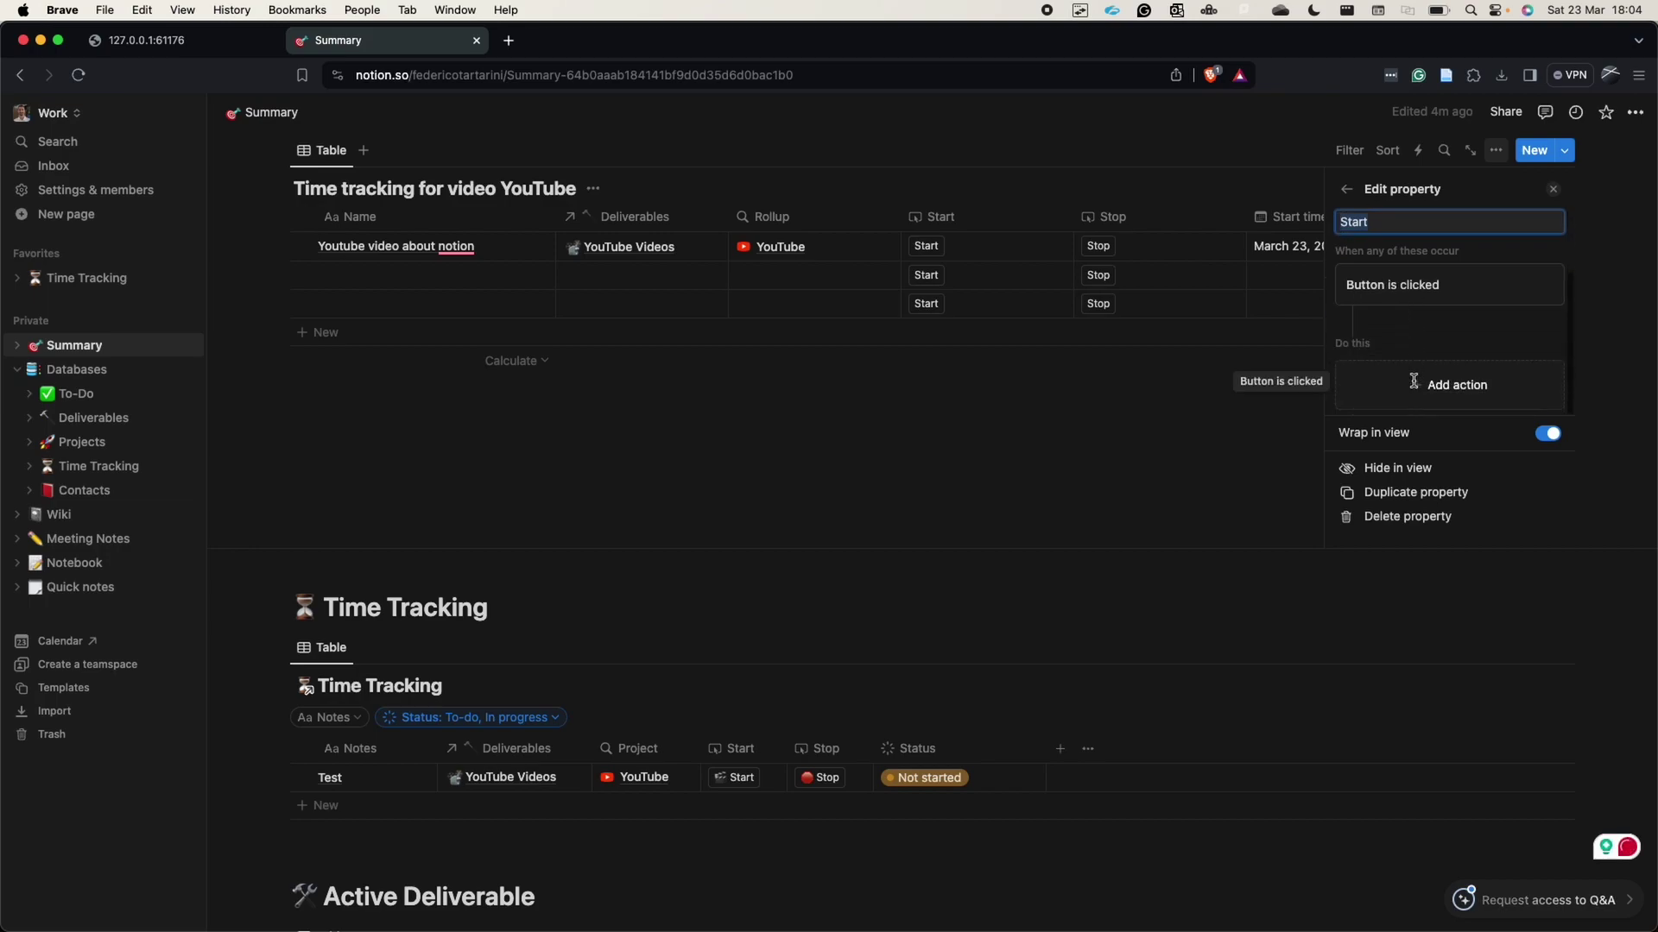
click(1427, 387)
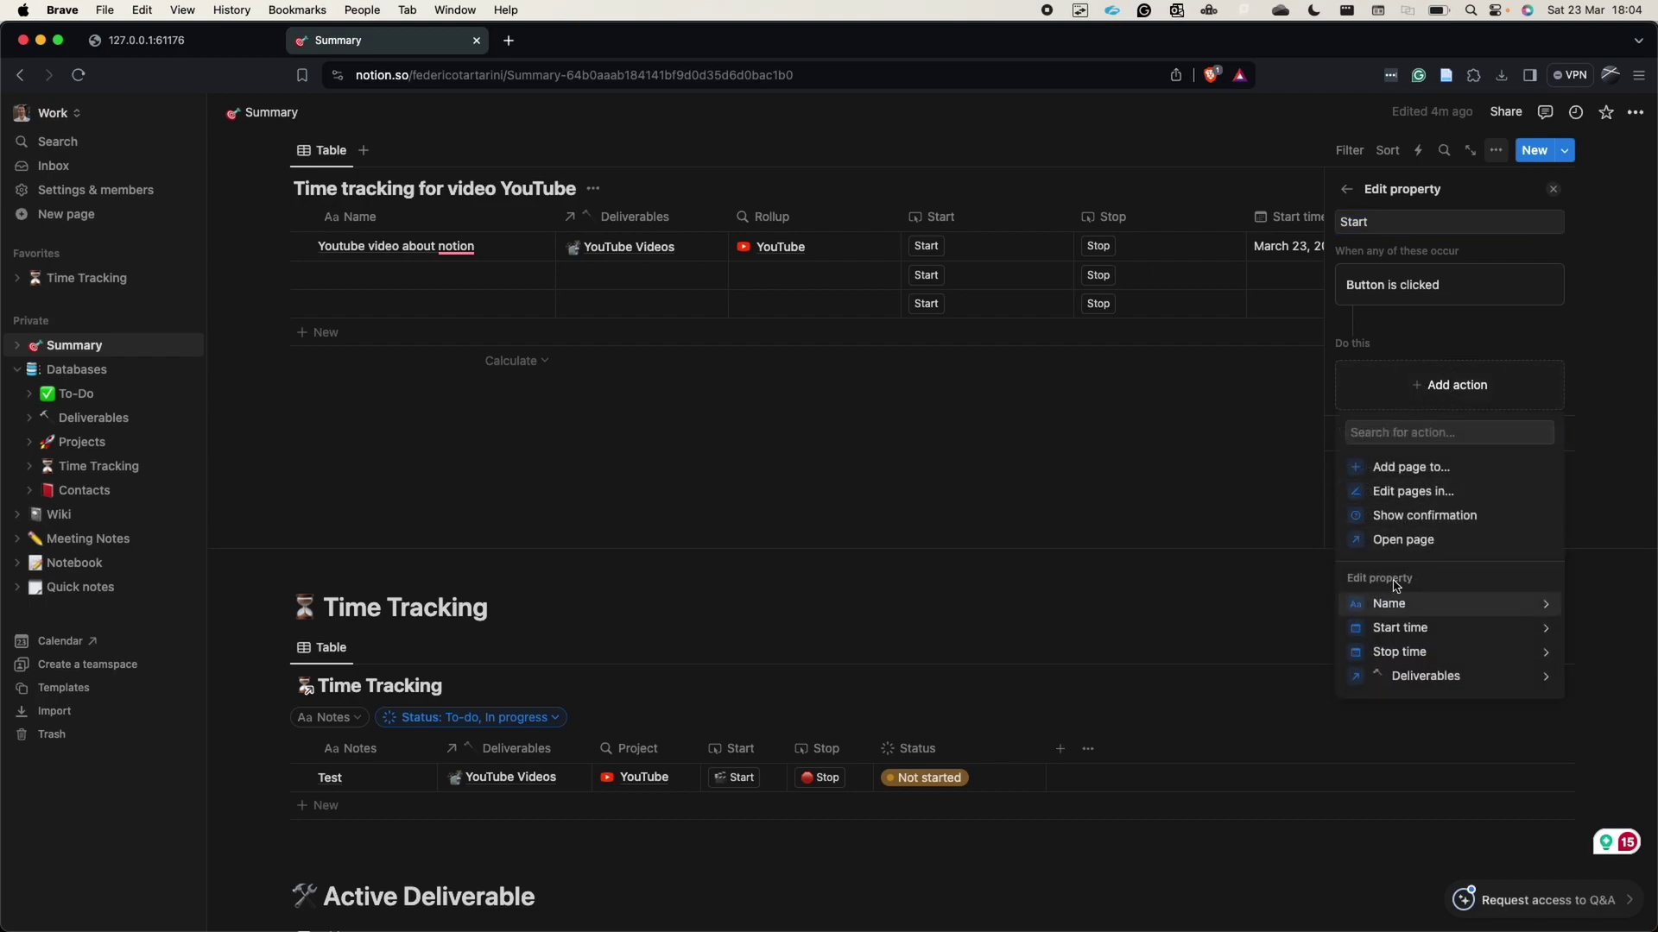
click(1400, 629)
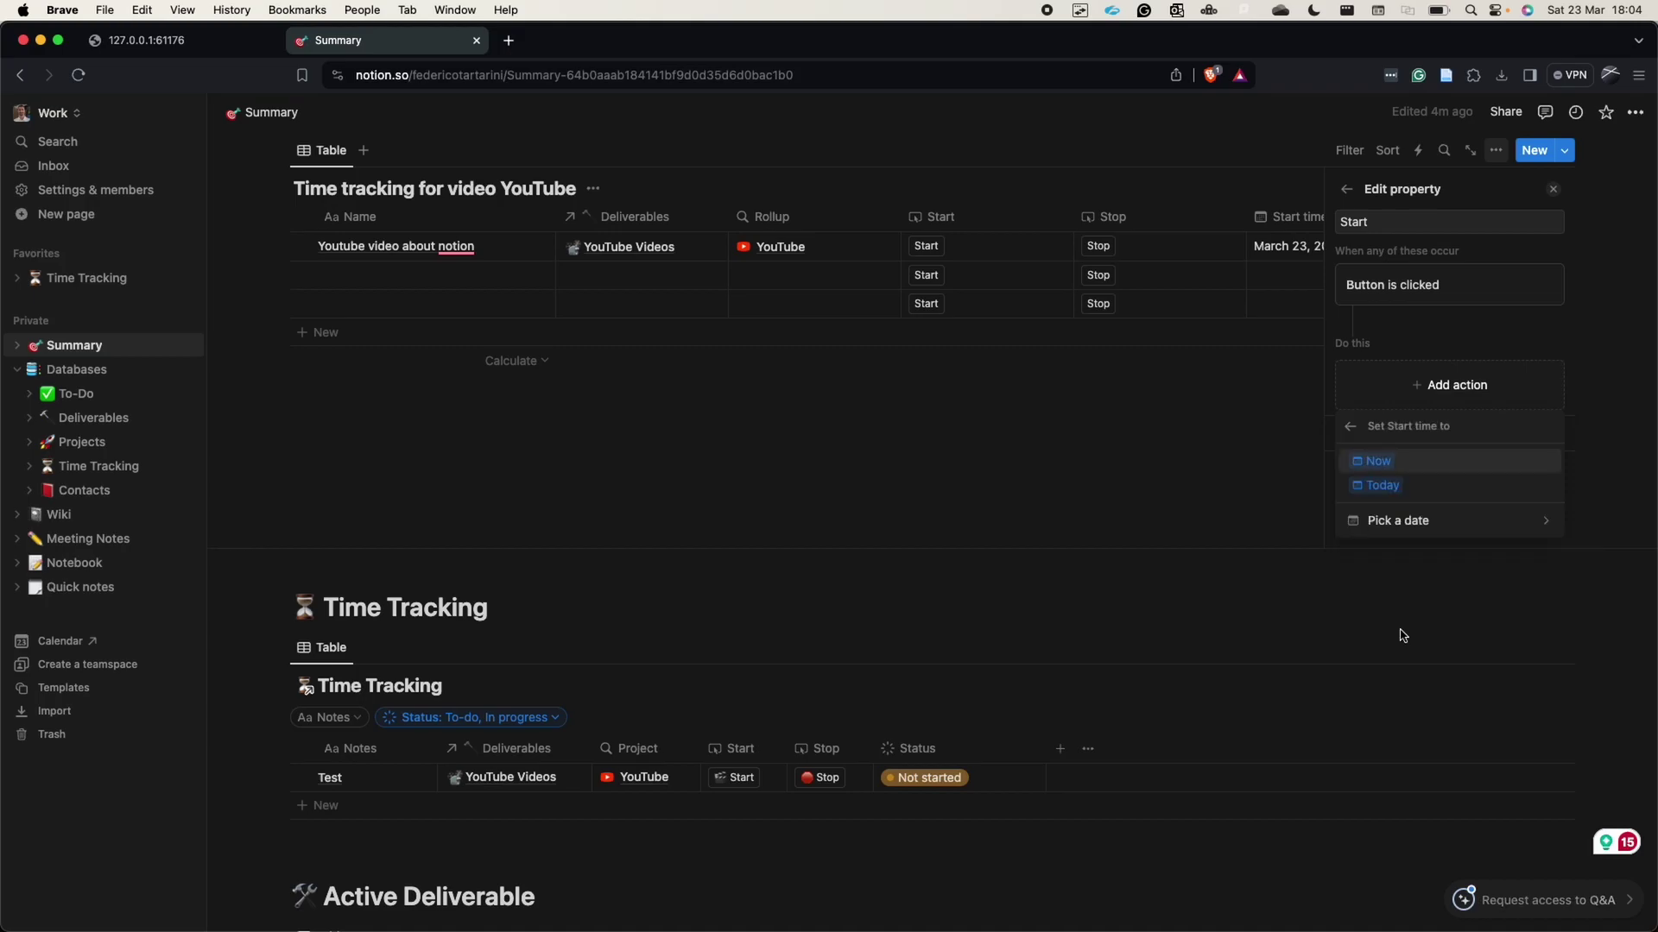
click(1379, 462)
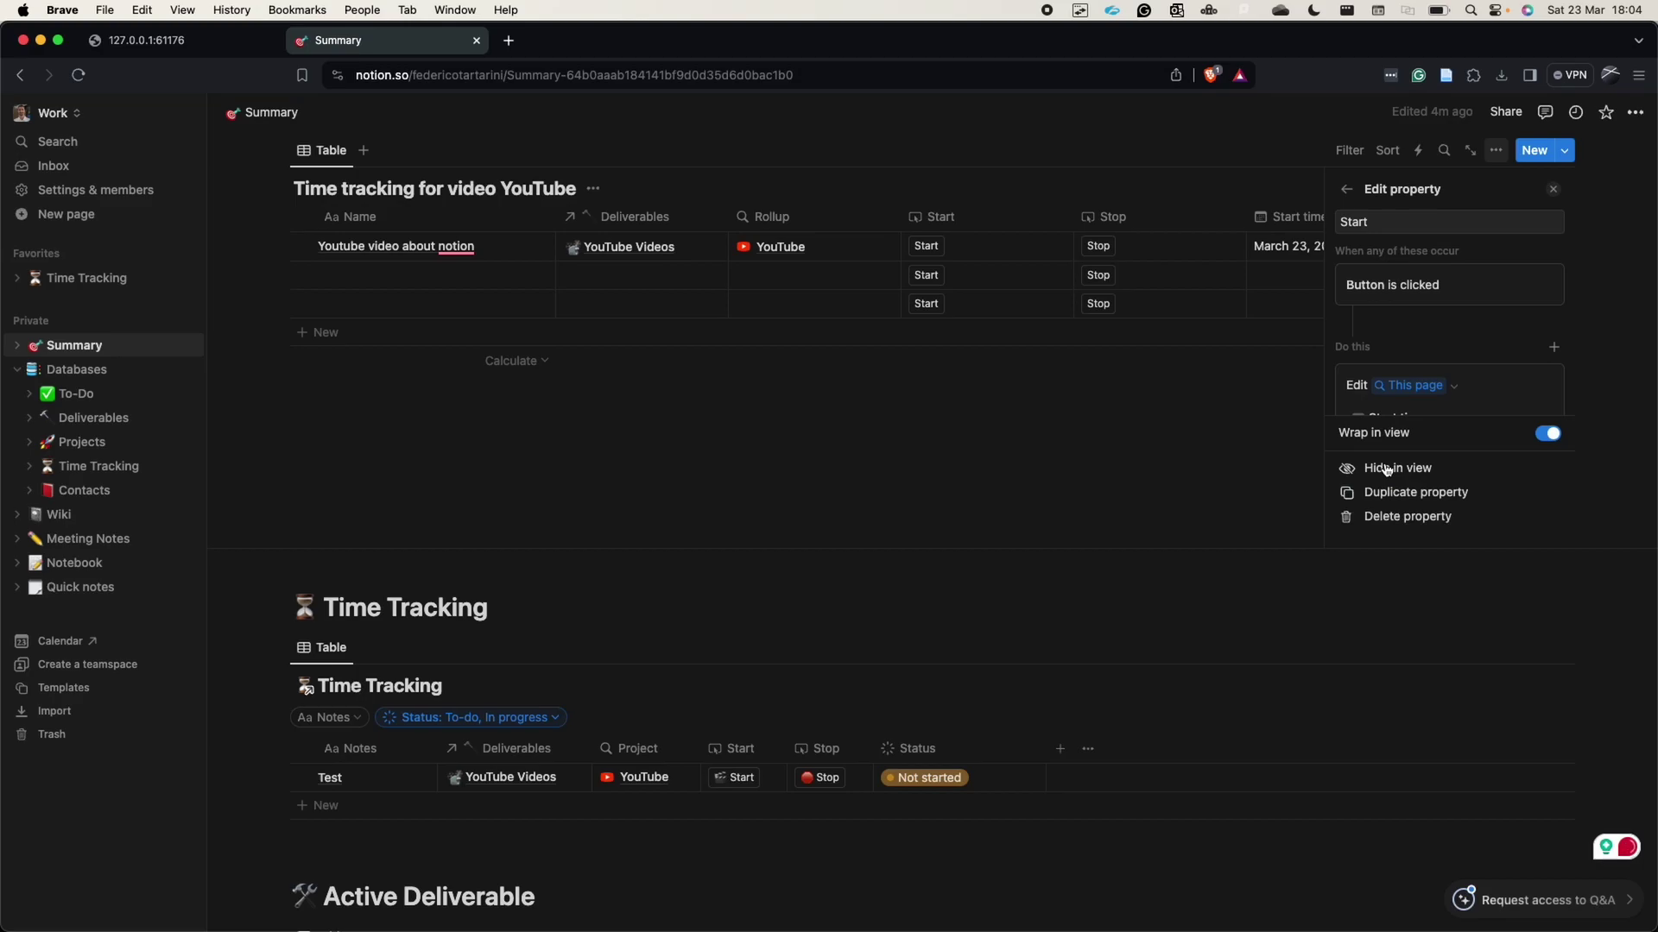
key(Escape)
scroll(936, 432, up, 5)
click(926, 617)
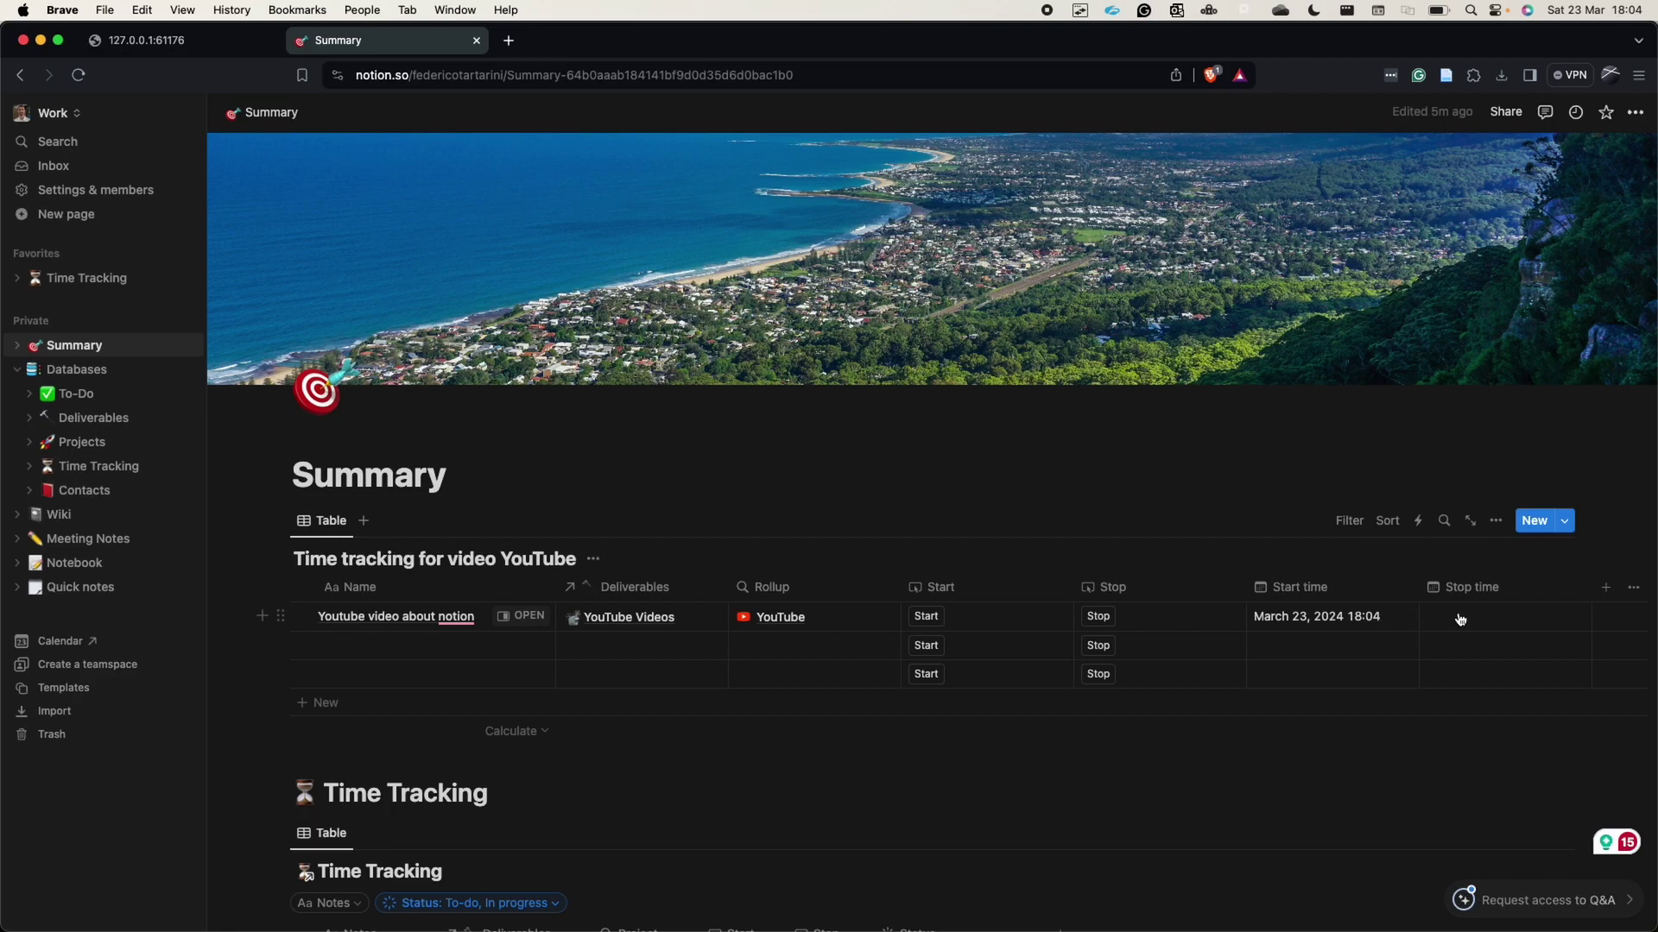
Open the Stop button property for editing and set its label to "Stop".
click(1116, 593)
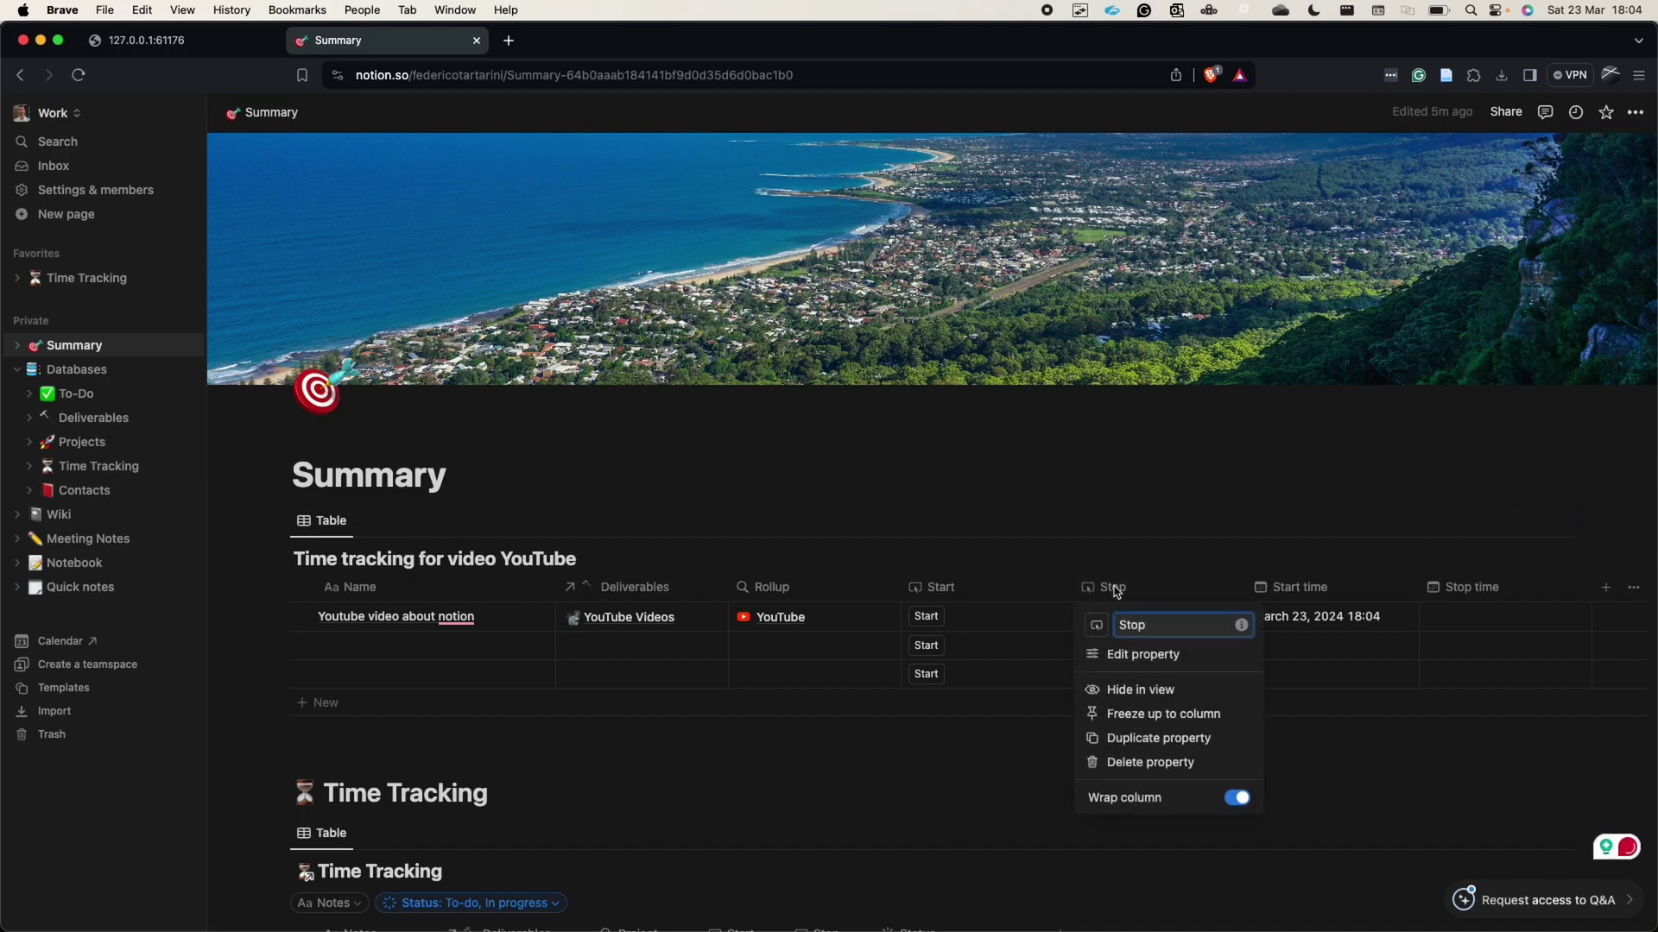
click(1130, 653)
click(1394, 320)
text(S)
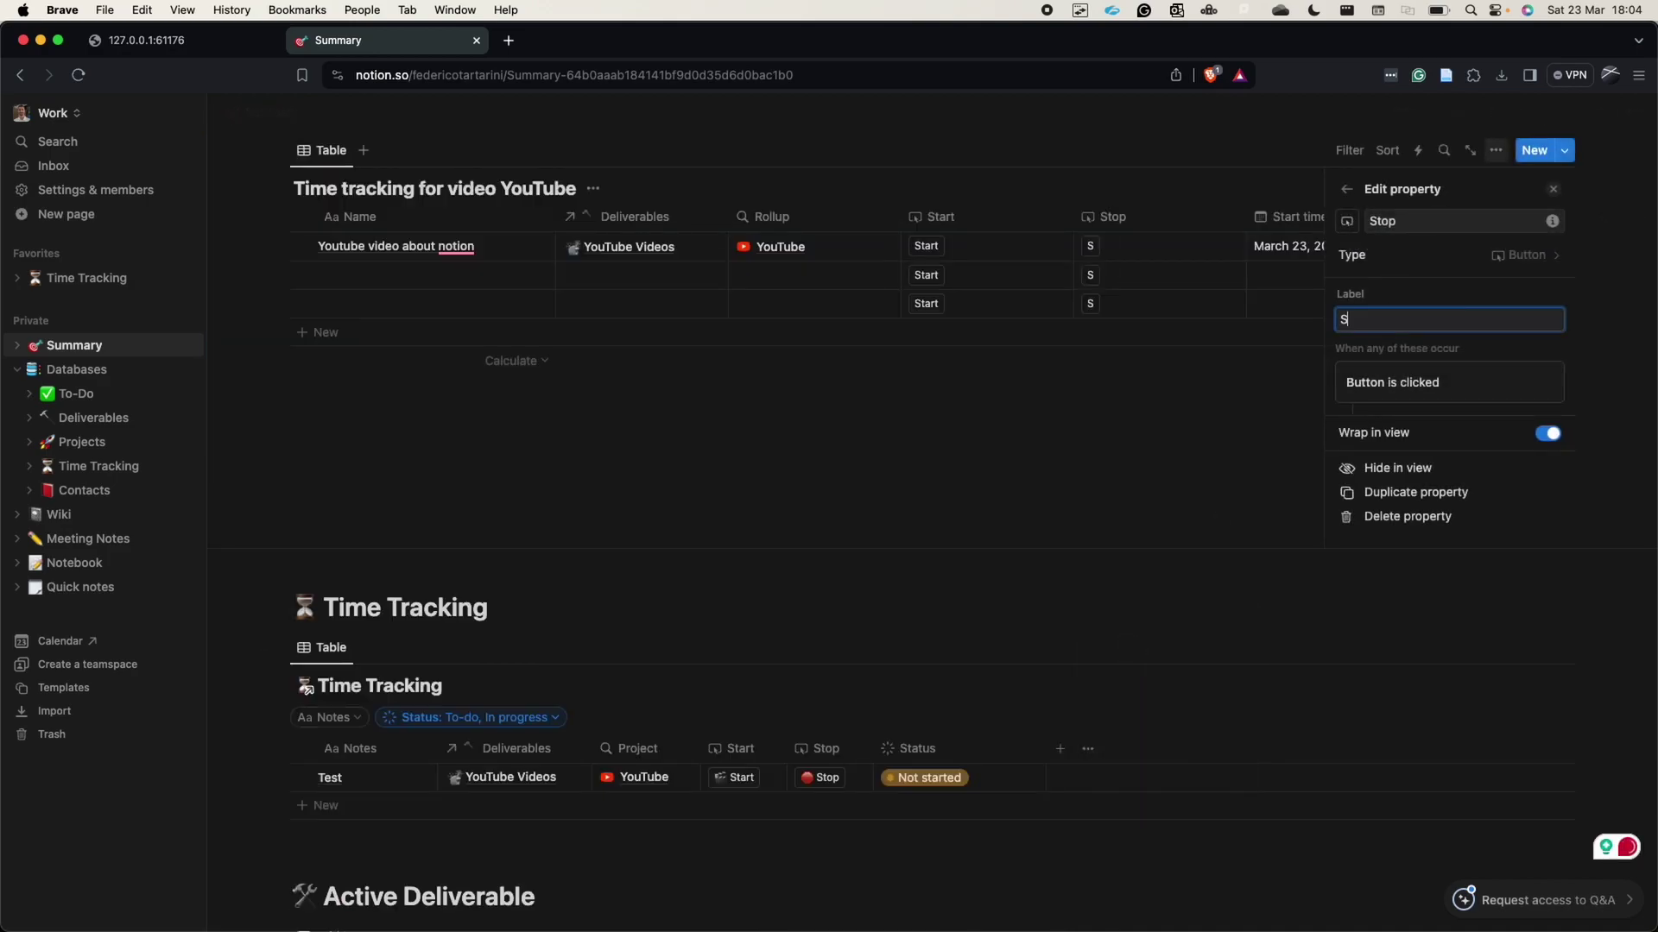
text(top)
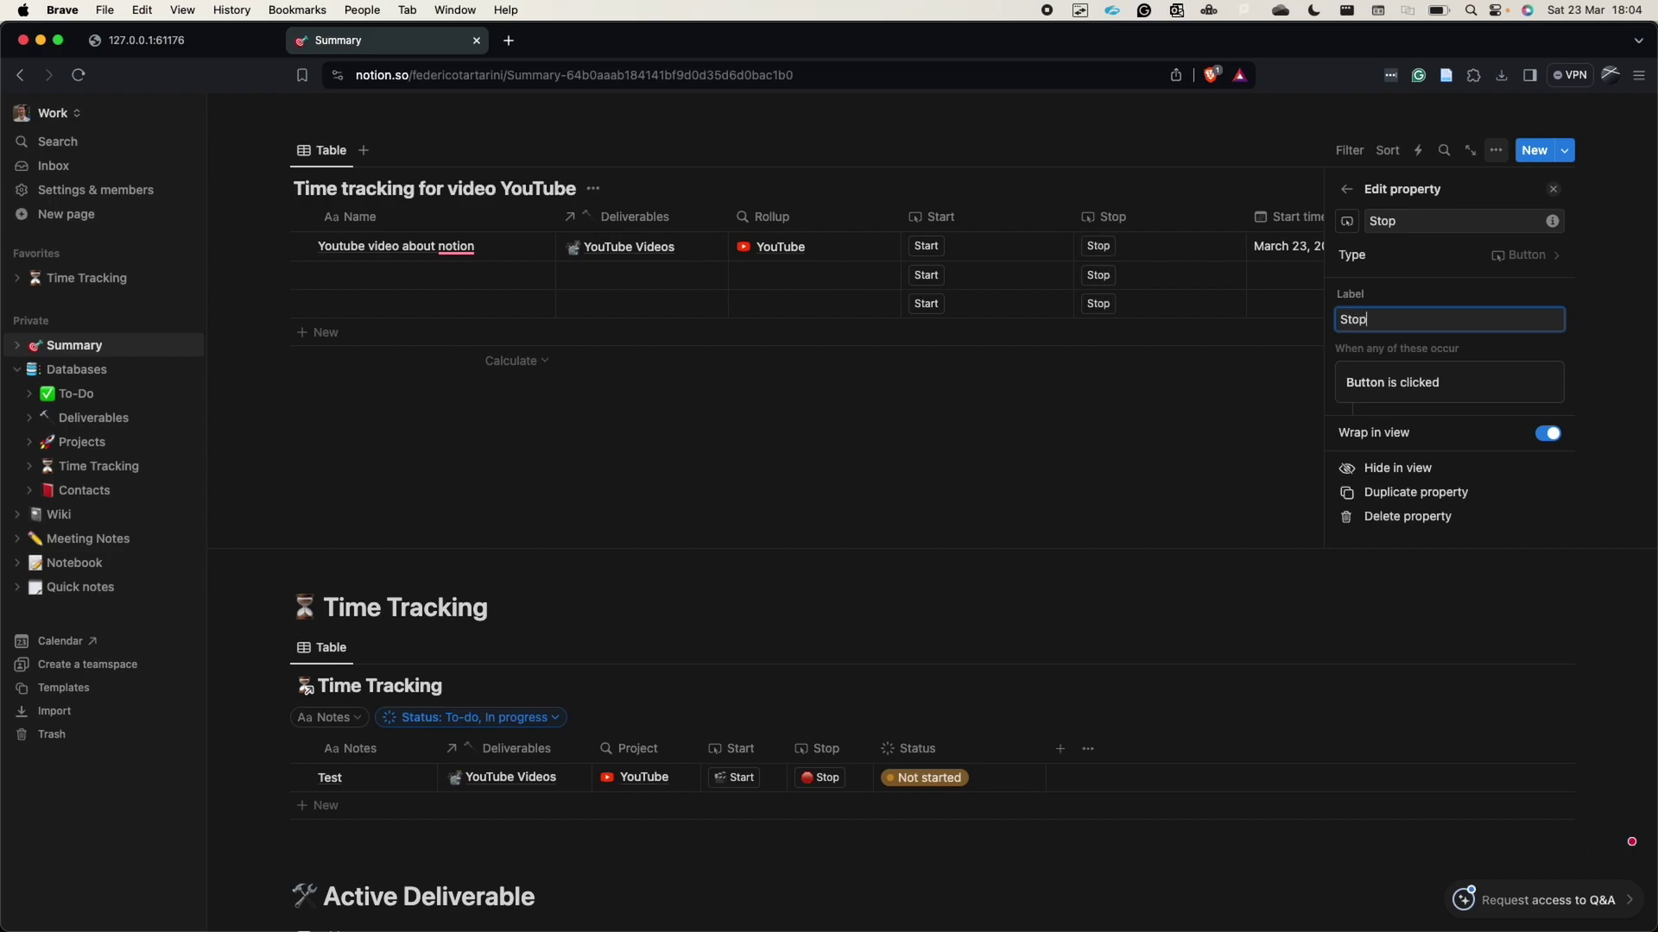
Make the Stop button set the Stop time property to Now, and run it on the first entry.
scroll(1415, 382, down, 1)
scroll(1414, 381, down, 2)
click(1448, 385)
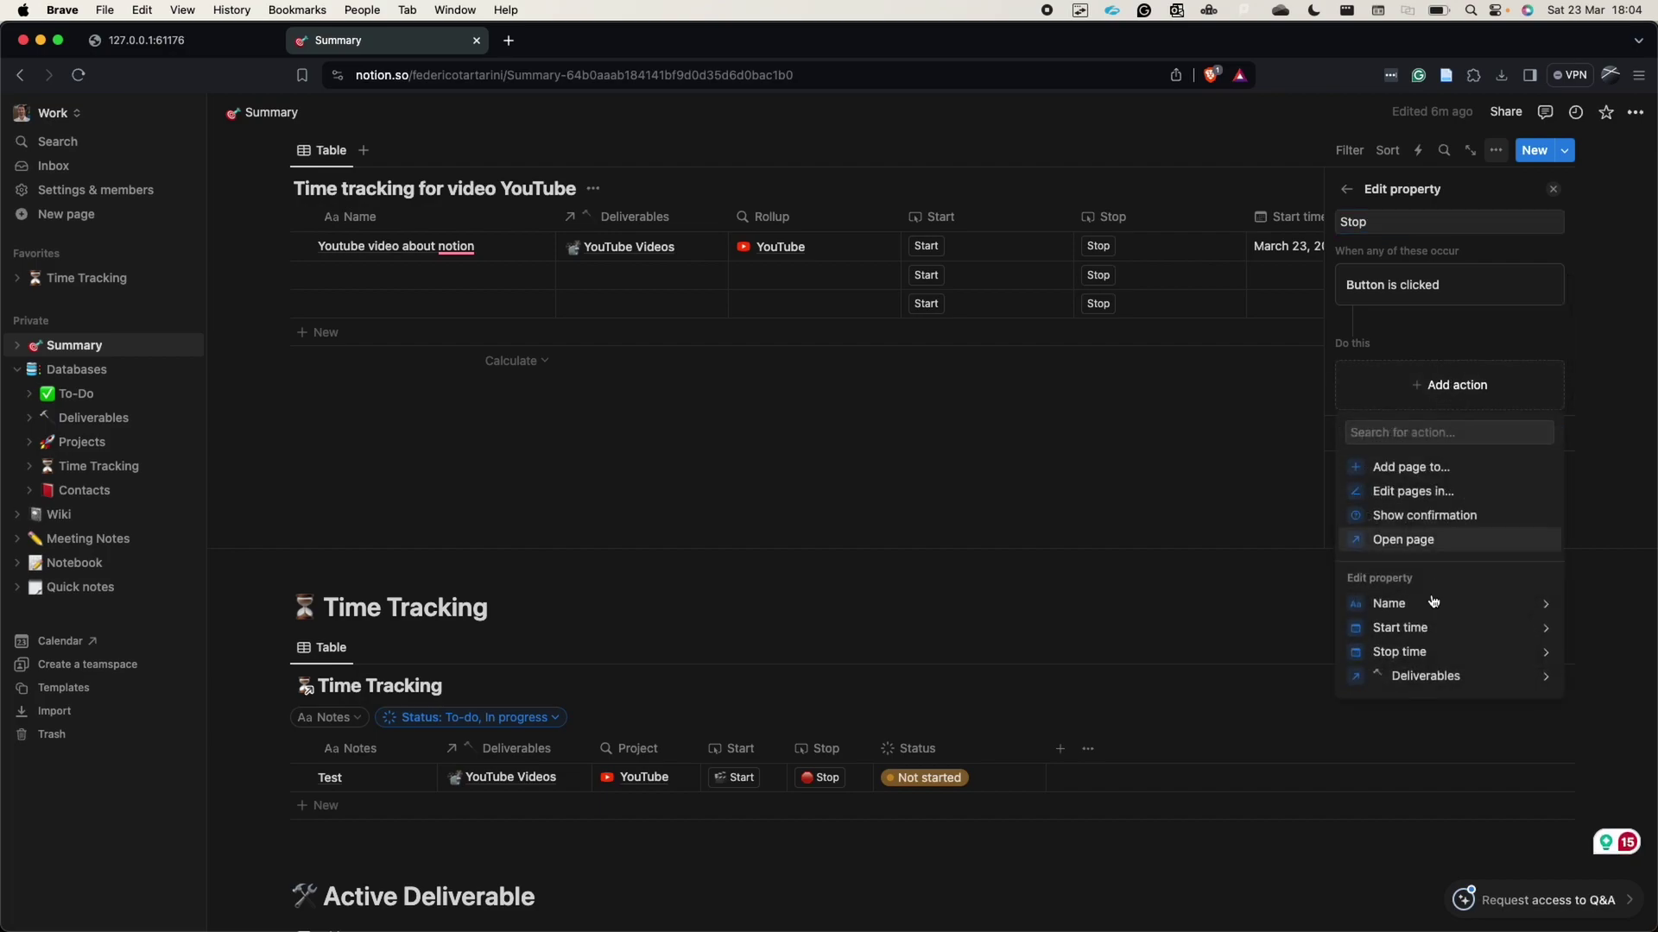
click(1420, 654)
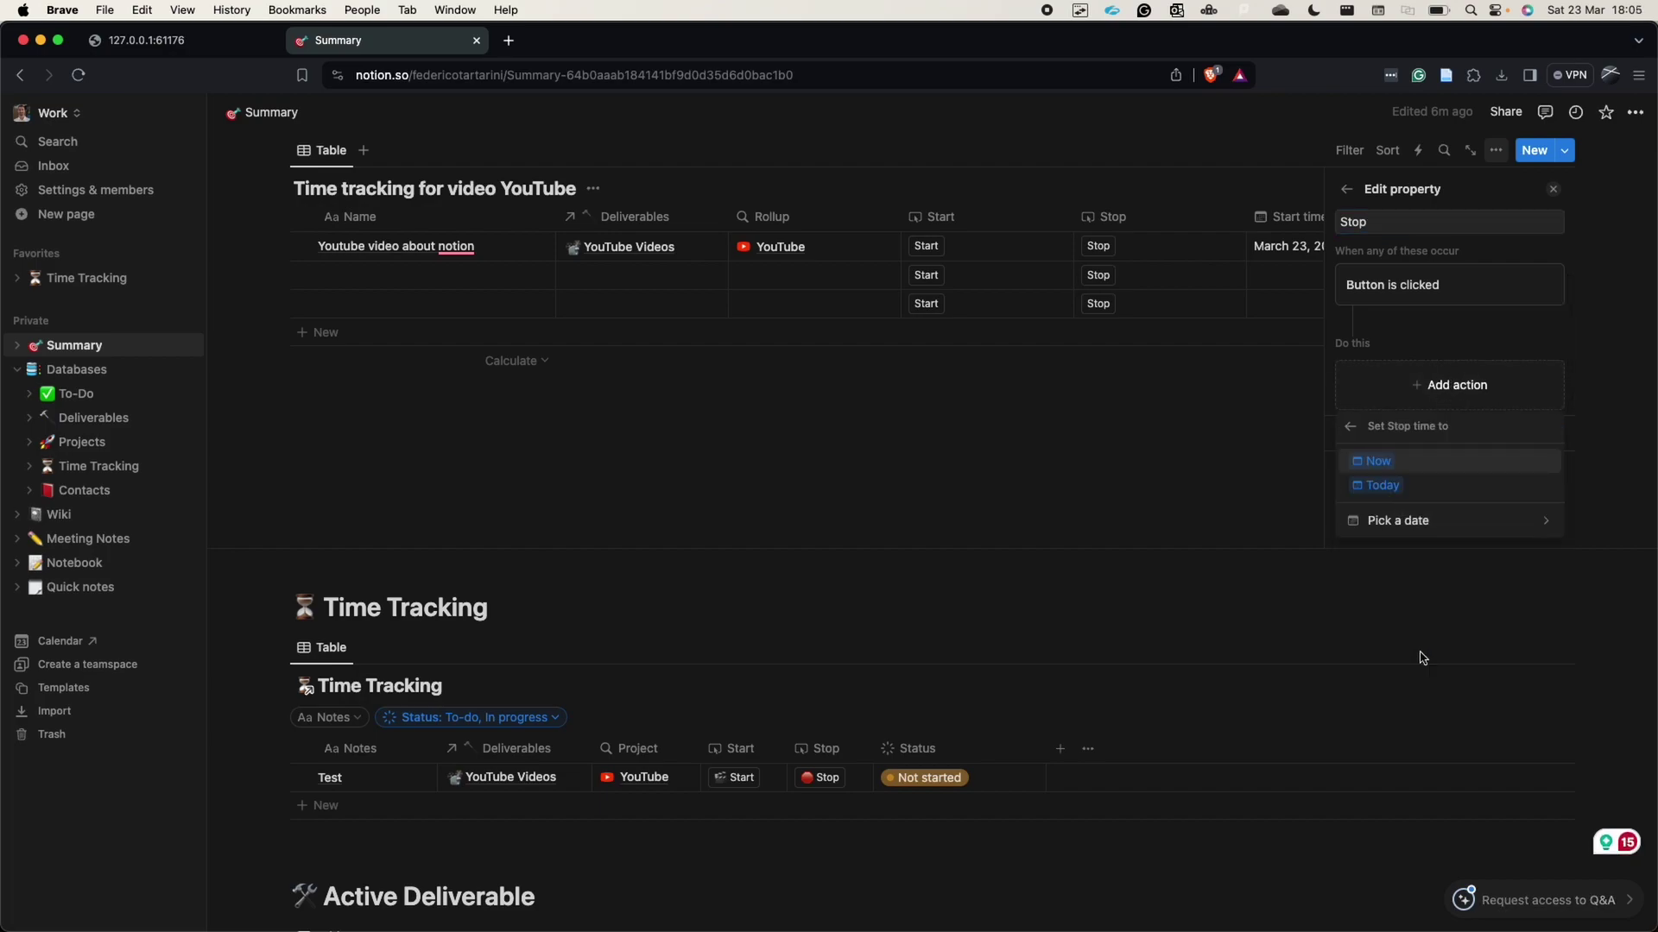
click(1378, 461)
click(1251, 524)
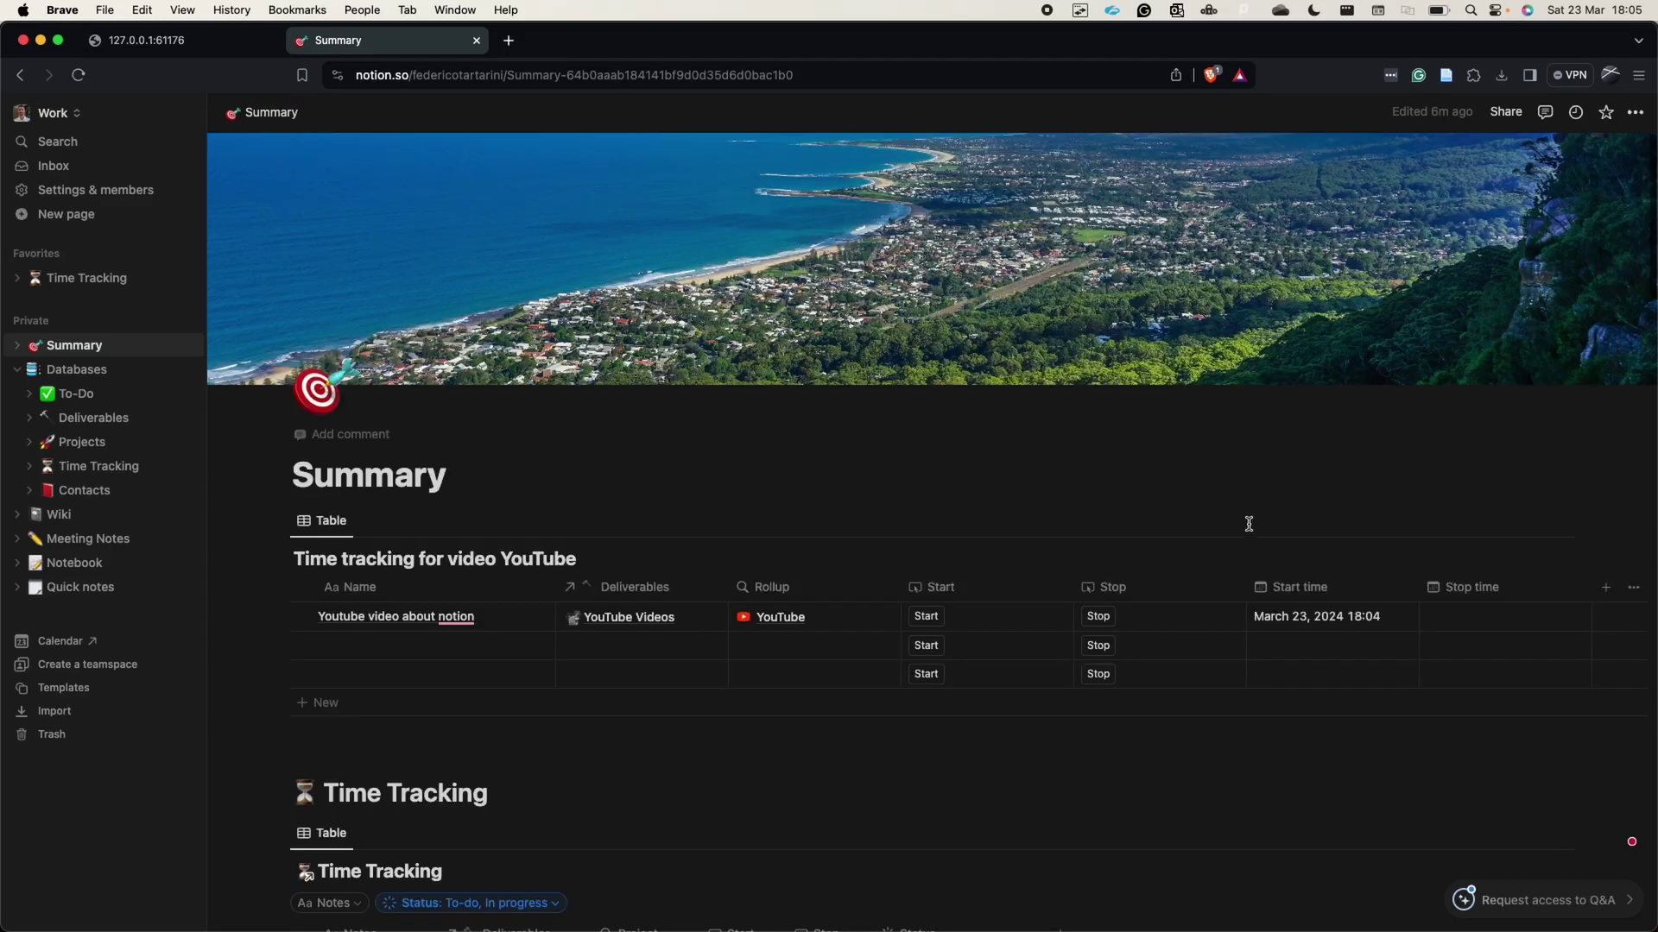
click(1103, 621)
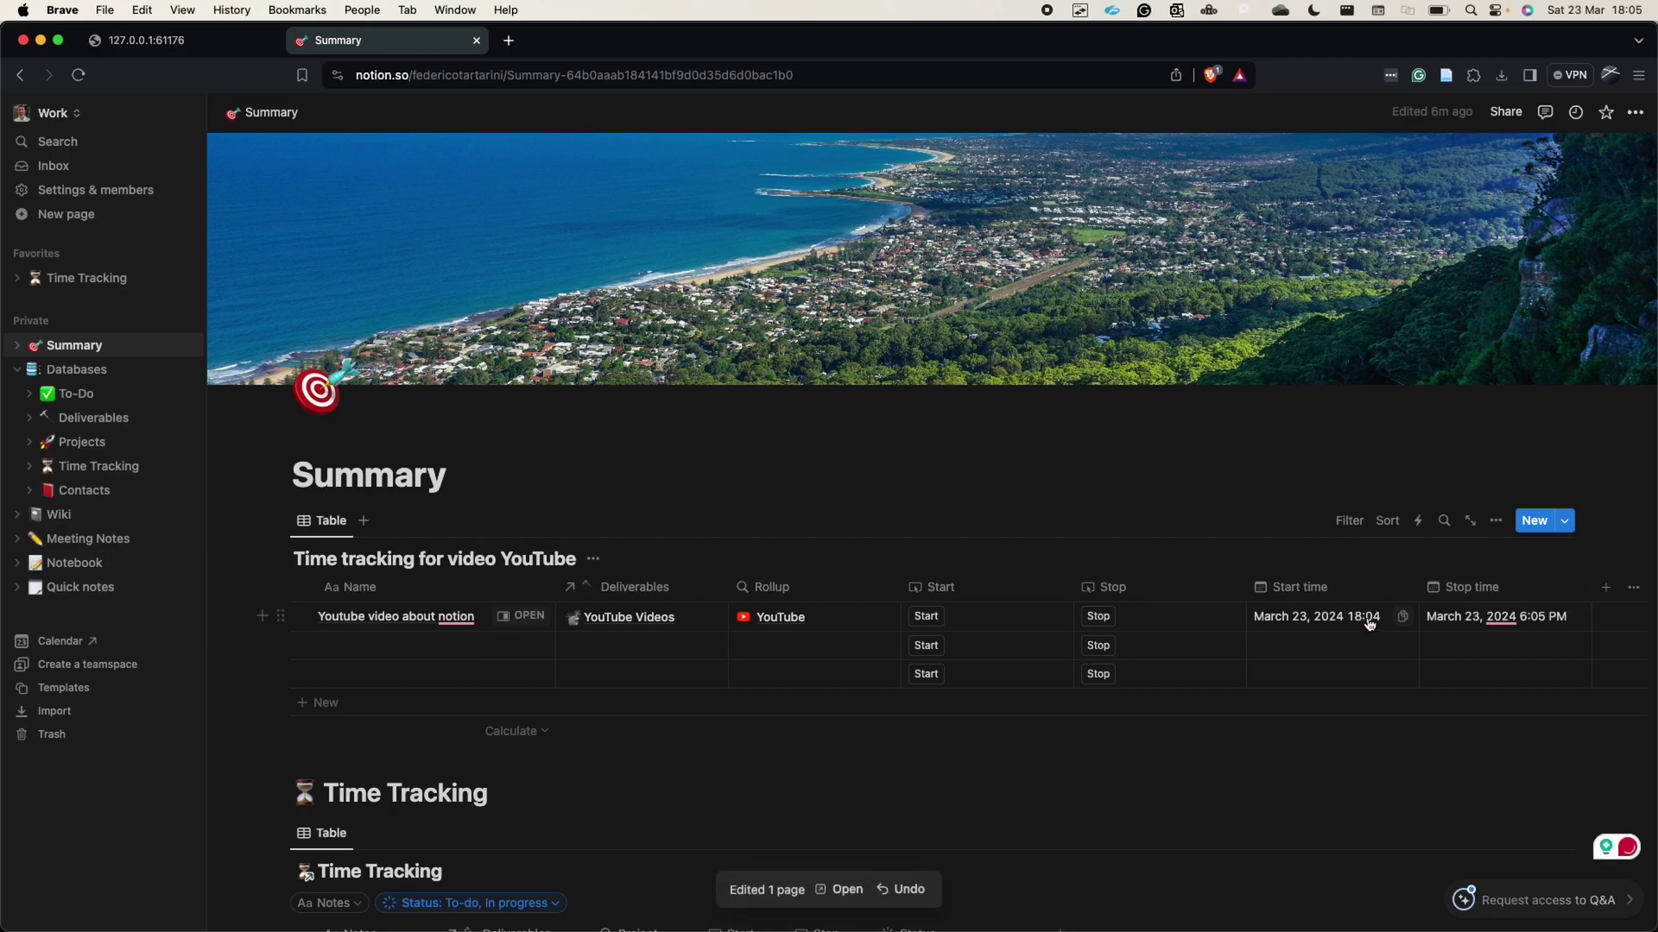
Set the Stop time property's time format to 24 hour.
click(1492, 596)
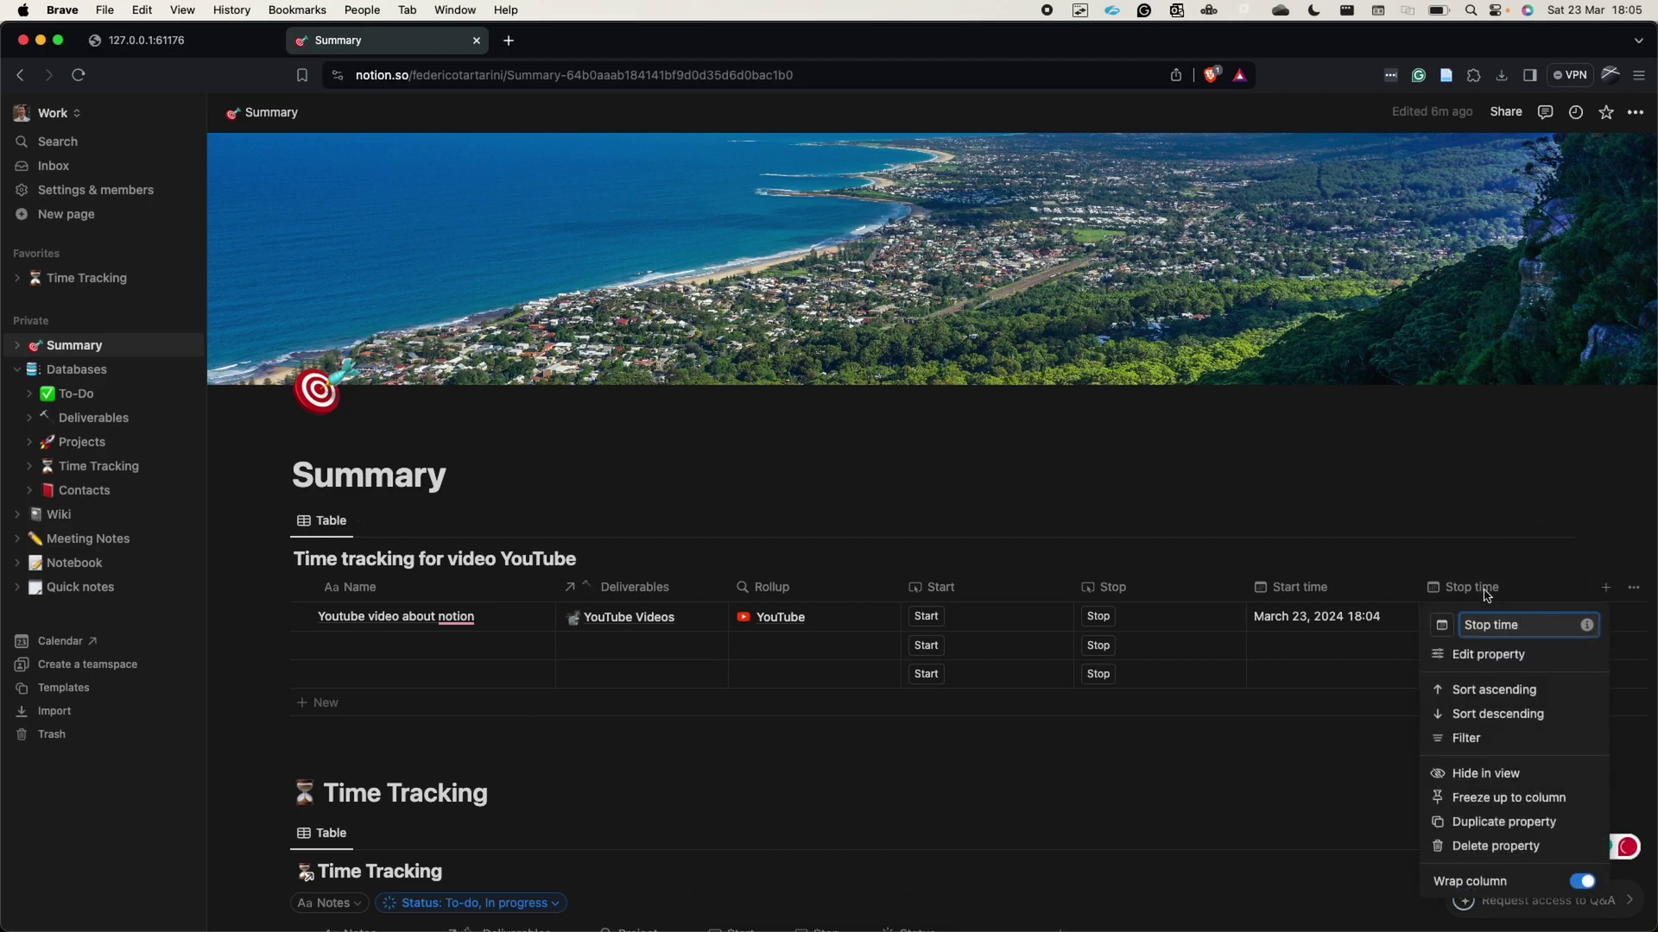
click(1488, 656)
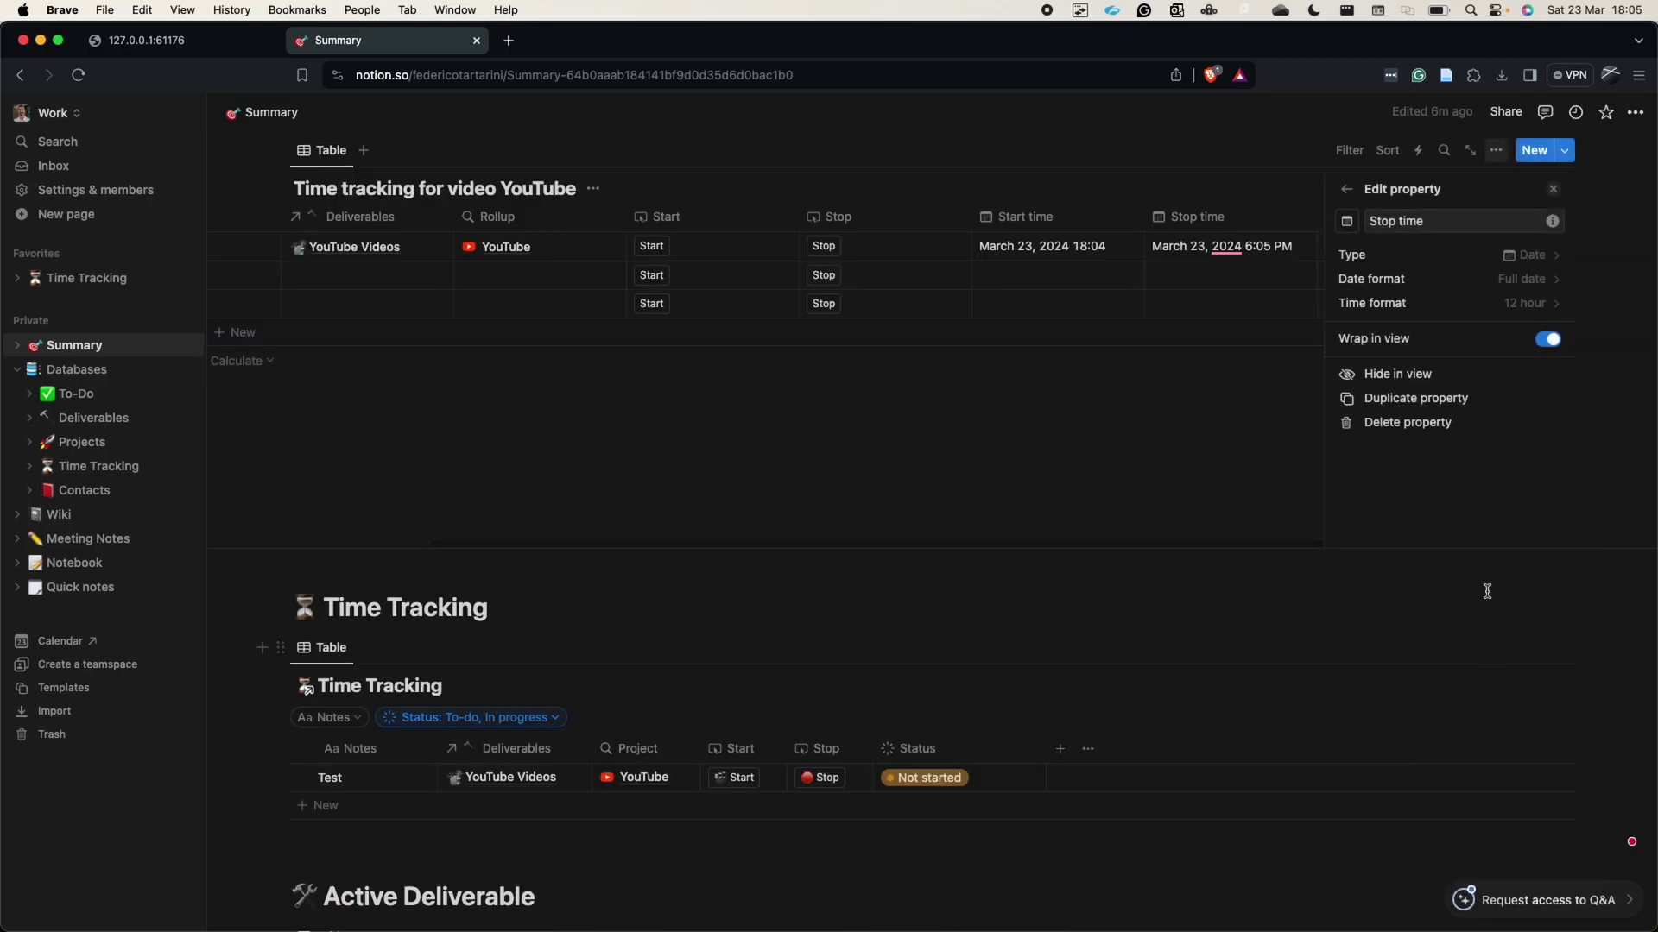
click(1524, 316)
click(1503, 381)
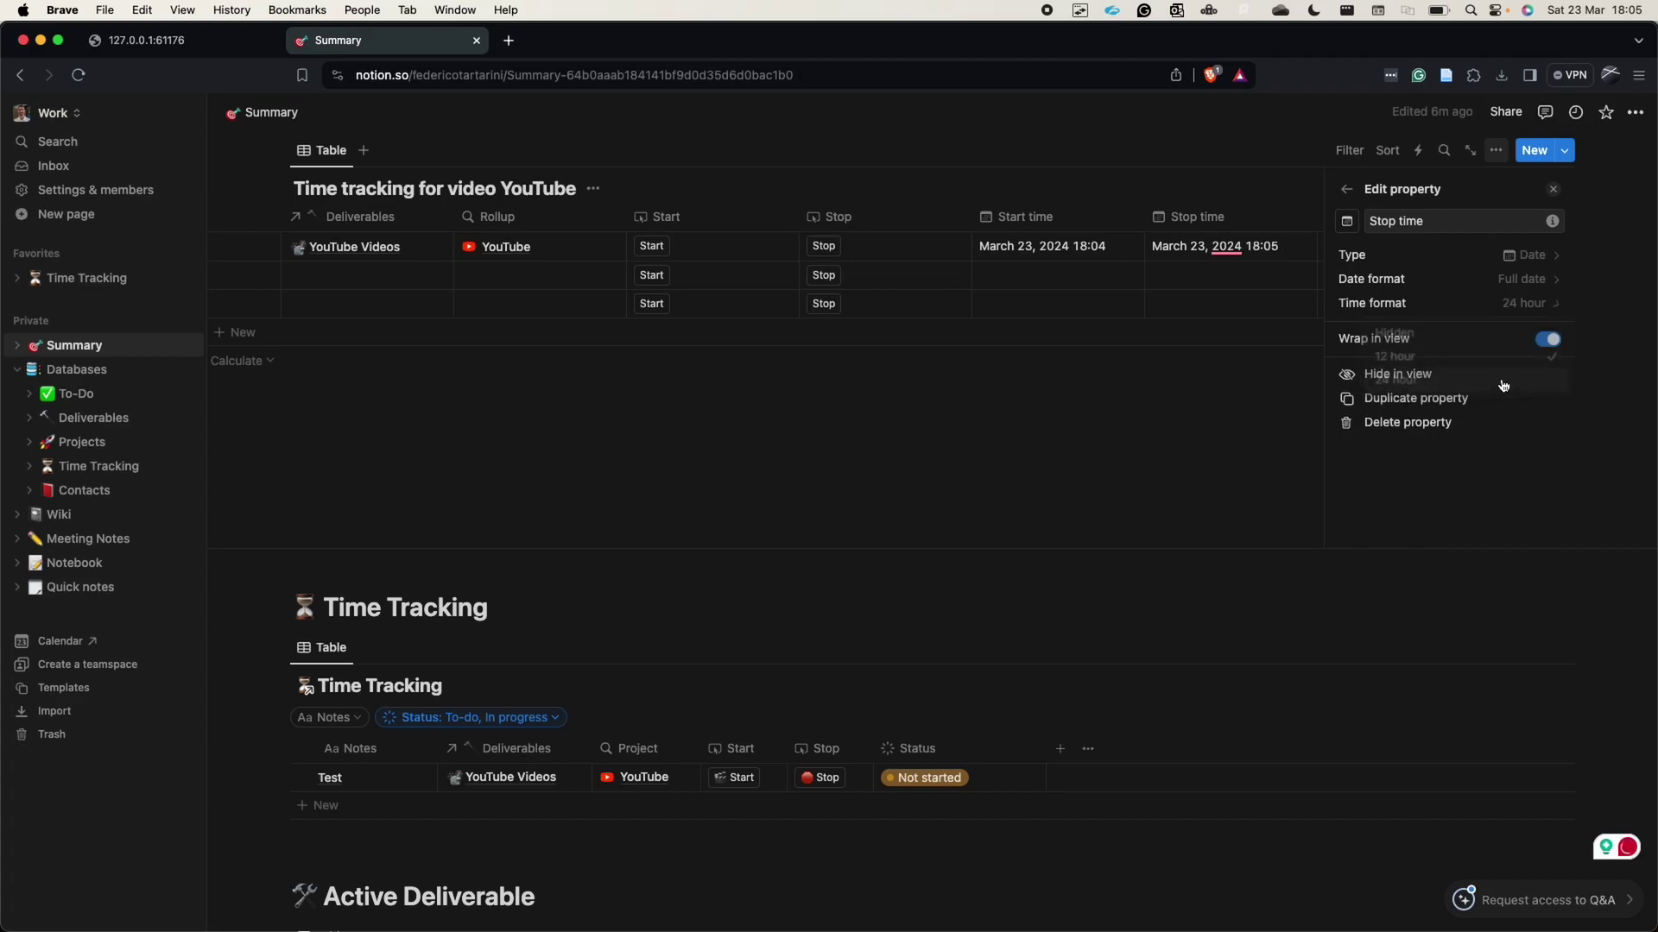
click(1216, 420)
Narrow the columns of the Time tracking for video YouTube table so all of them fit the page width.
scroll(1214, 417, up, 5)
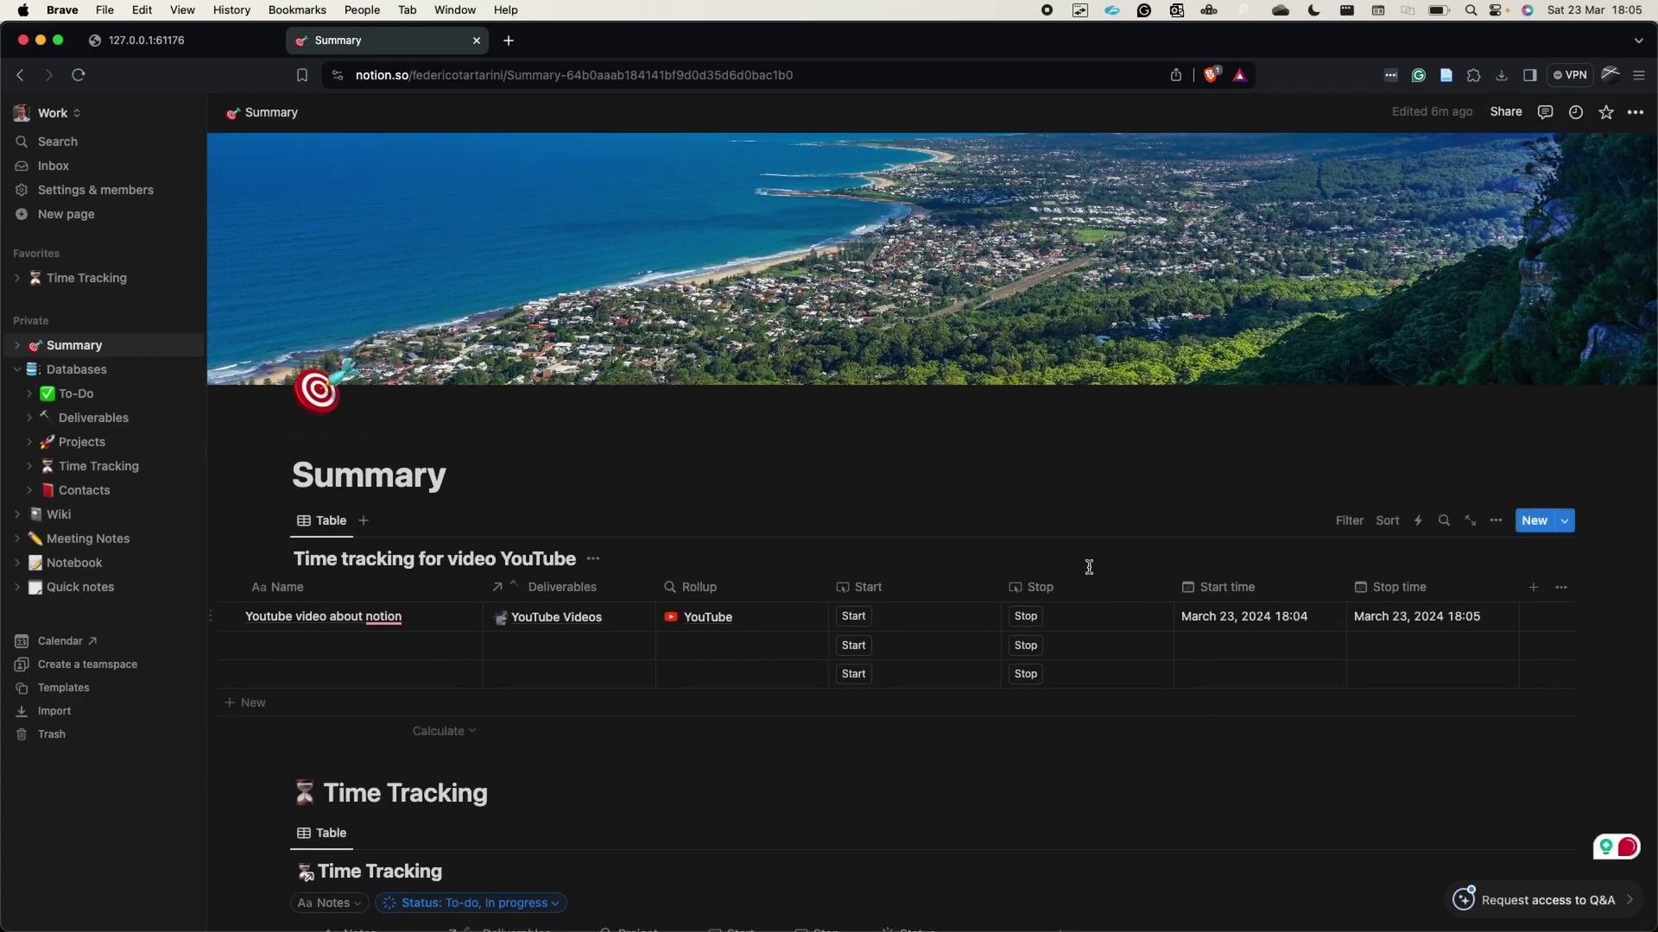
drag(835, 594, 684, 589)
drag(555, 587, 460, 604)
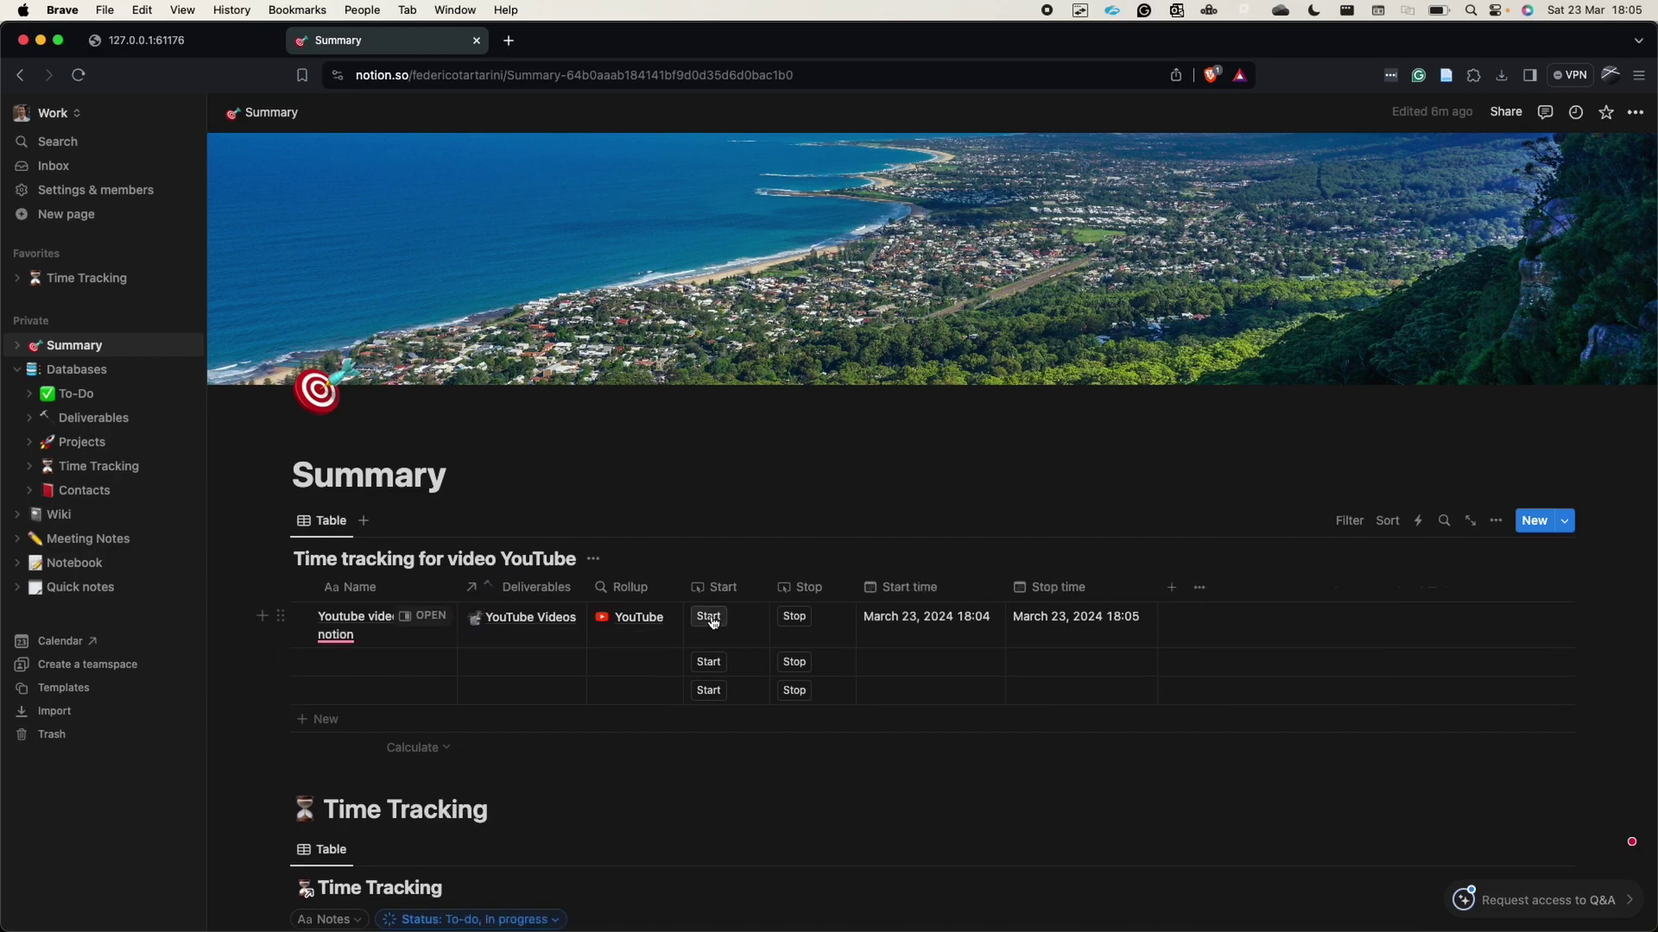
Open the Start button property for editing, with the insertion point before its label text.
click(722, 591)
click(733, 655)
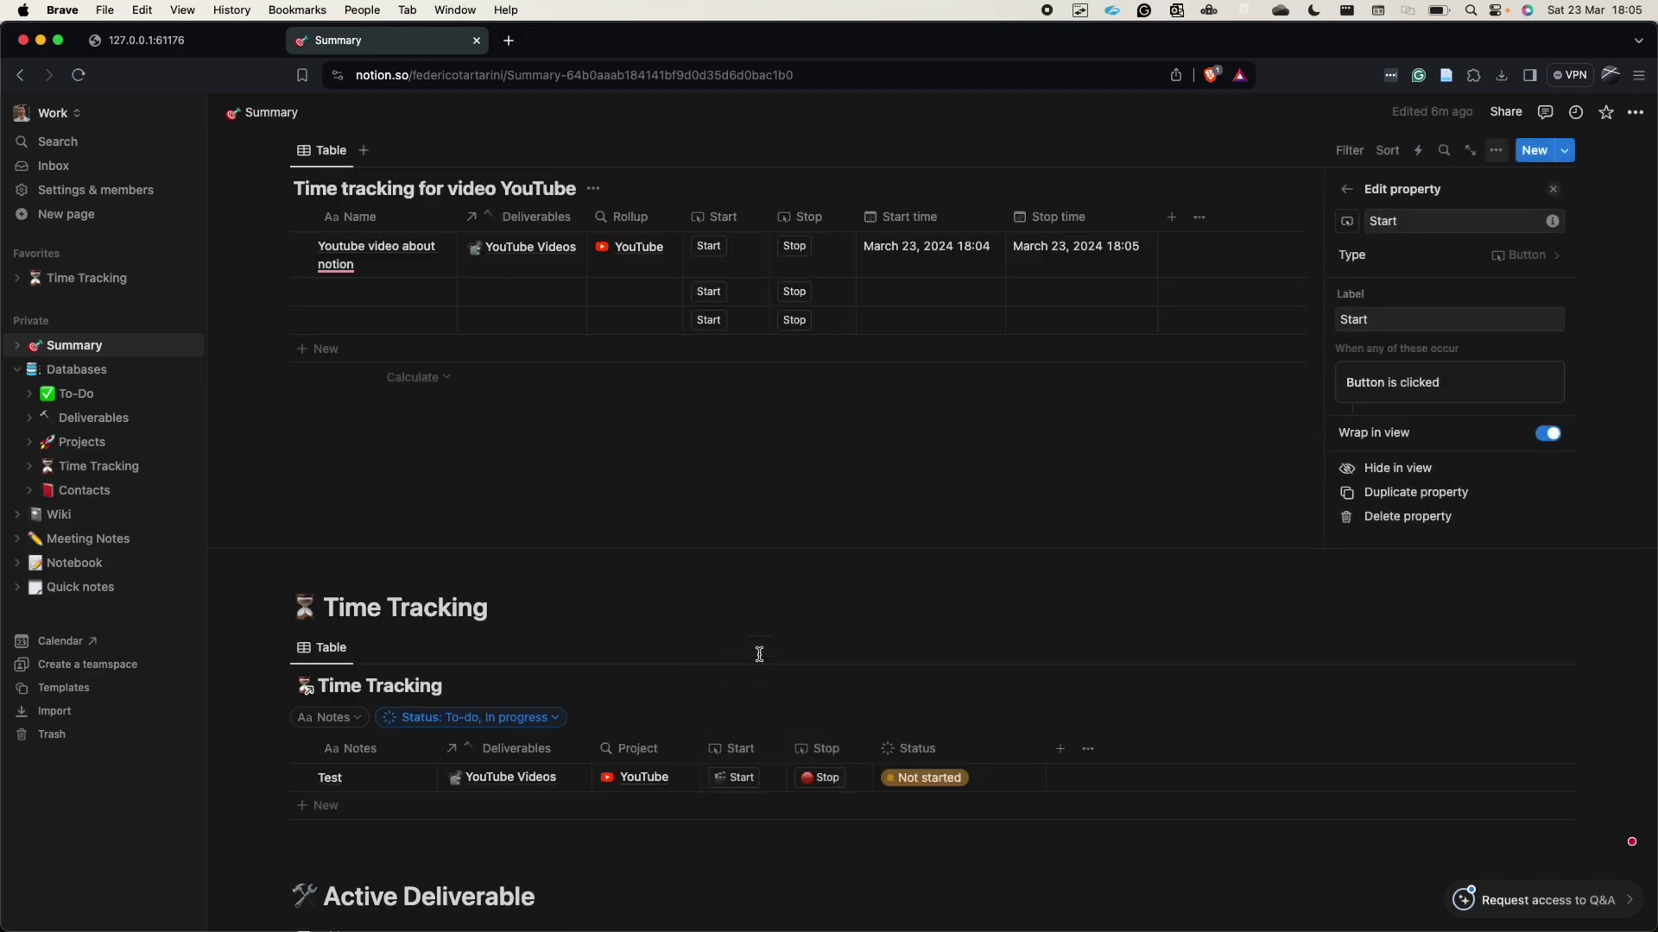
click(1340, 320)
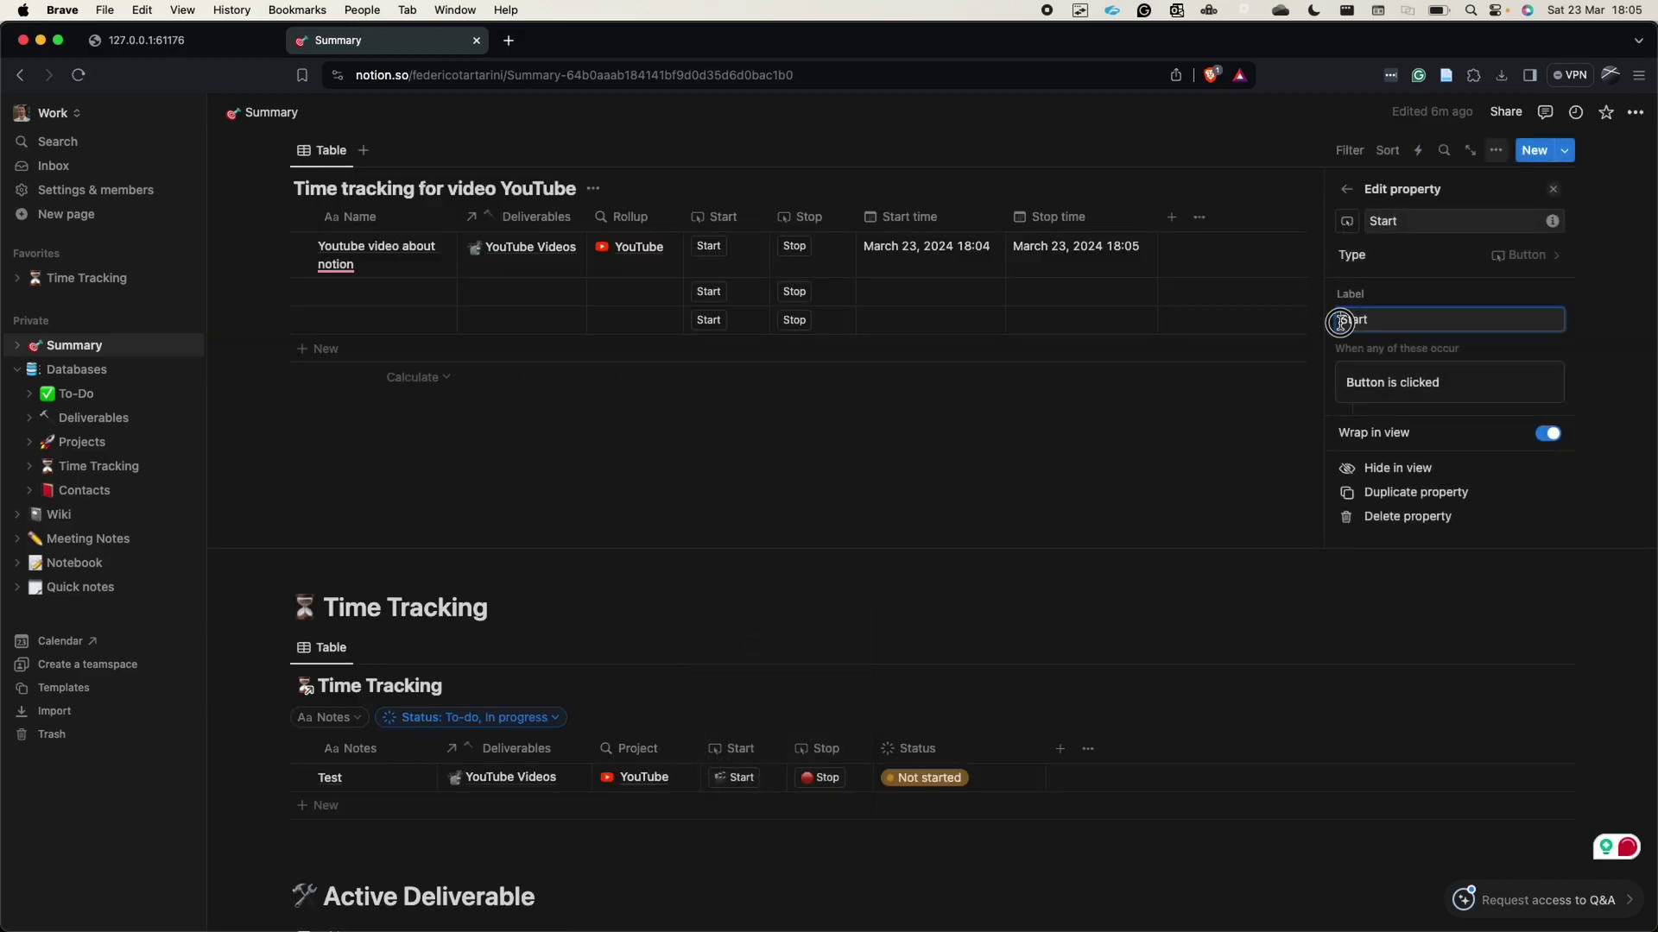
text(:))
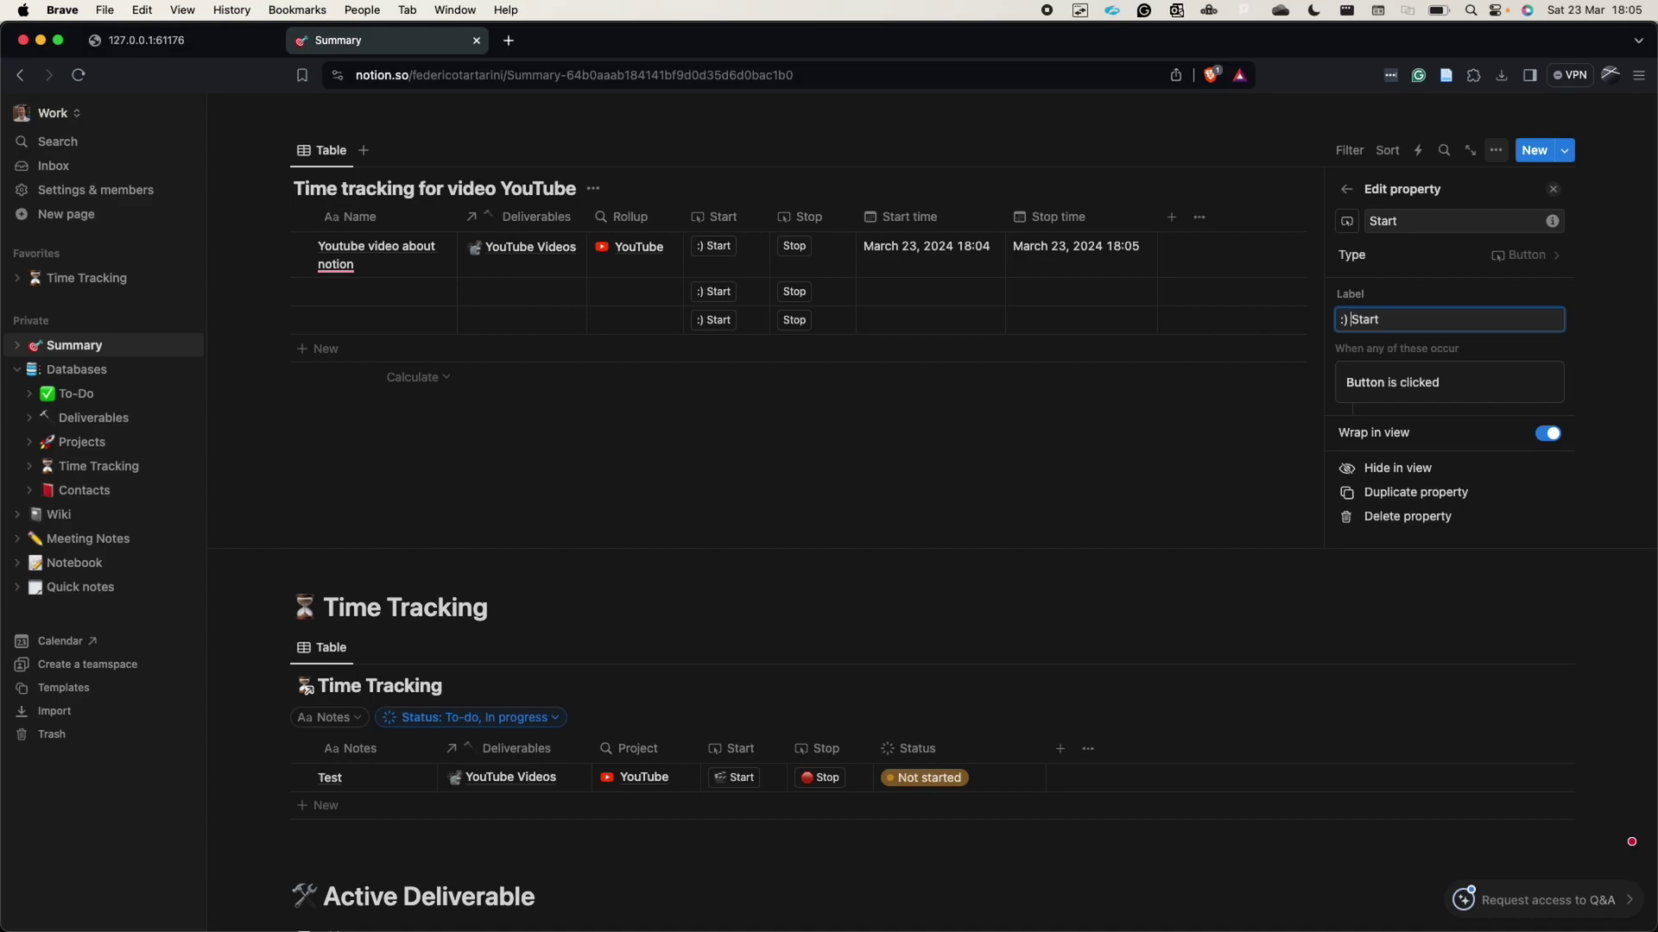
key(BackSpace)
key(BackSpace)
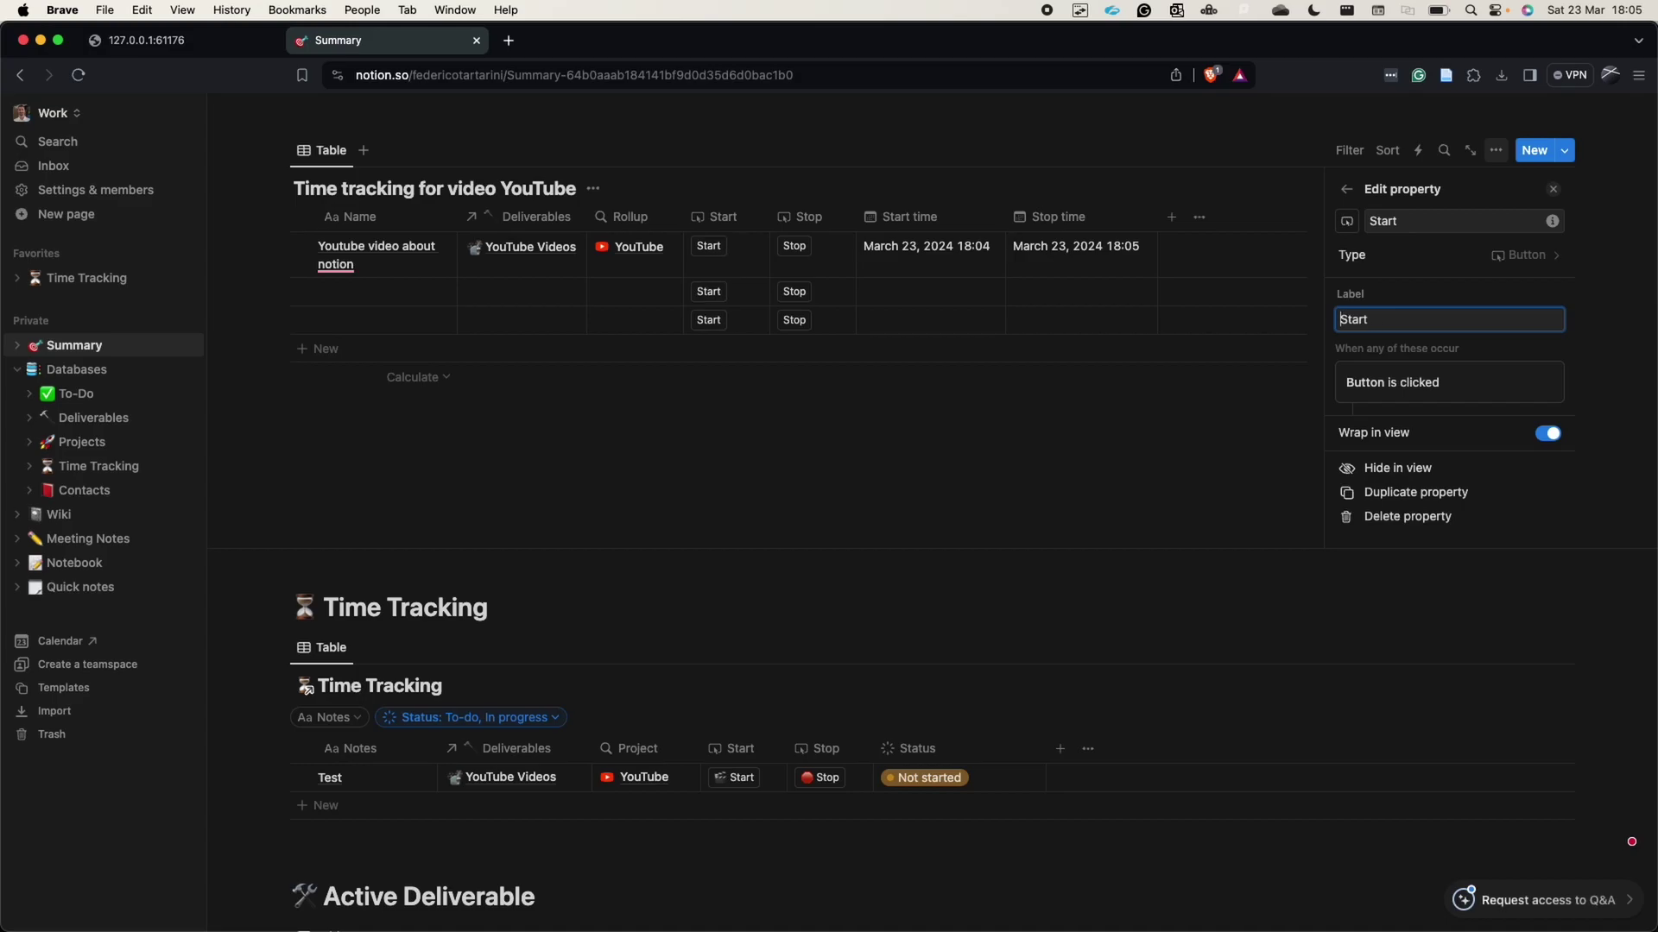
Insert a clapper board emoji before "Start" in the Start button's label.
key(ctrl+super+space)
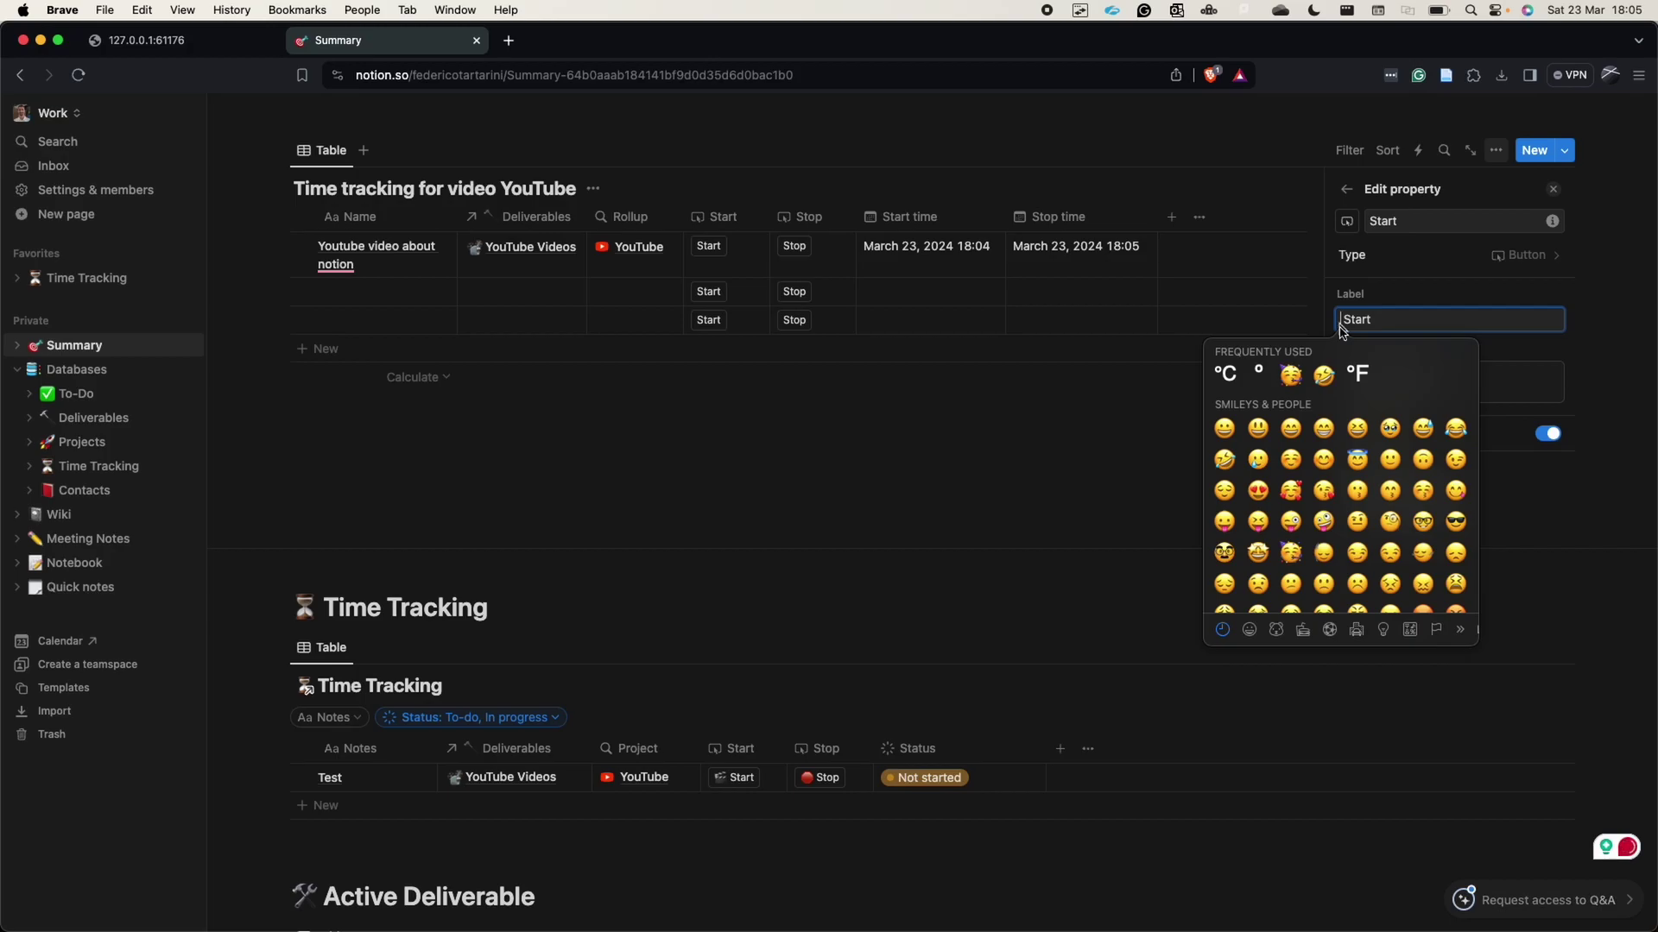
scroll(1322, 525, down, 20)
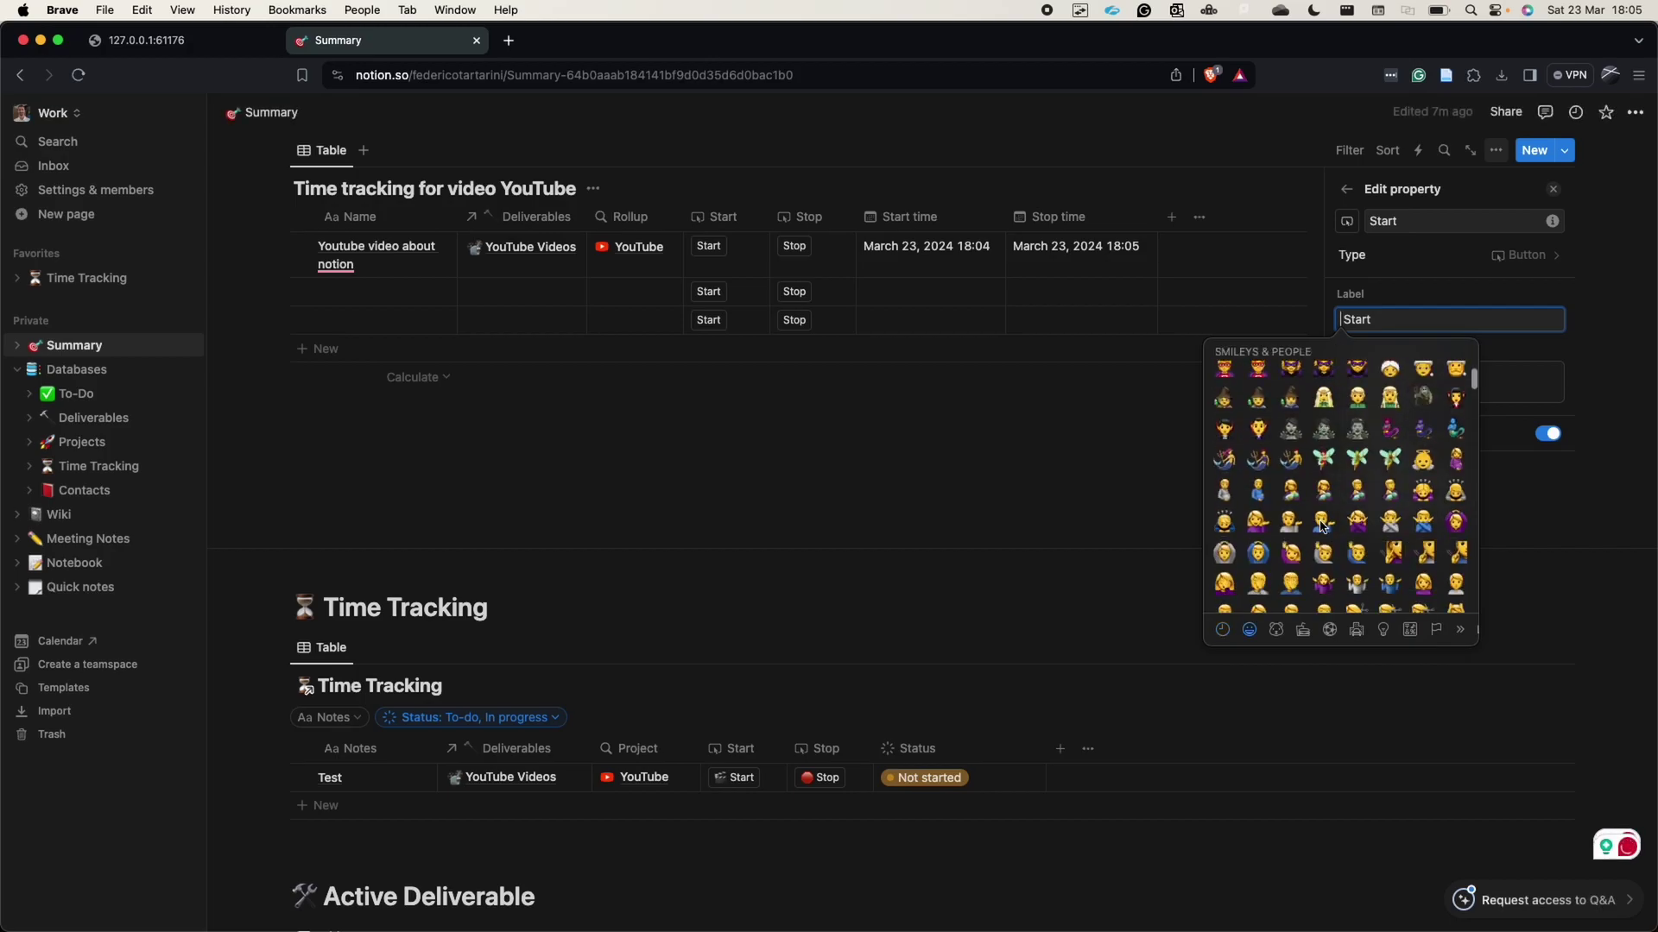
scroll(1323, 525, down, 10)
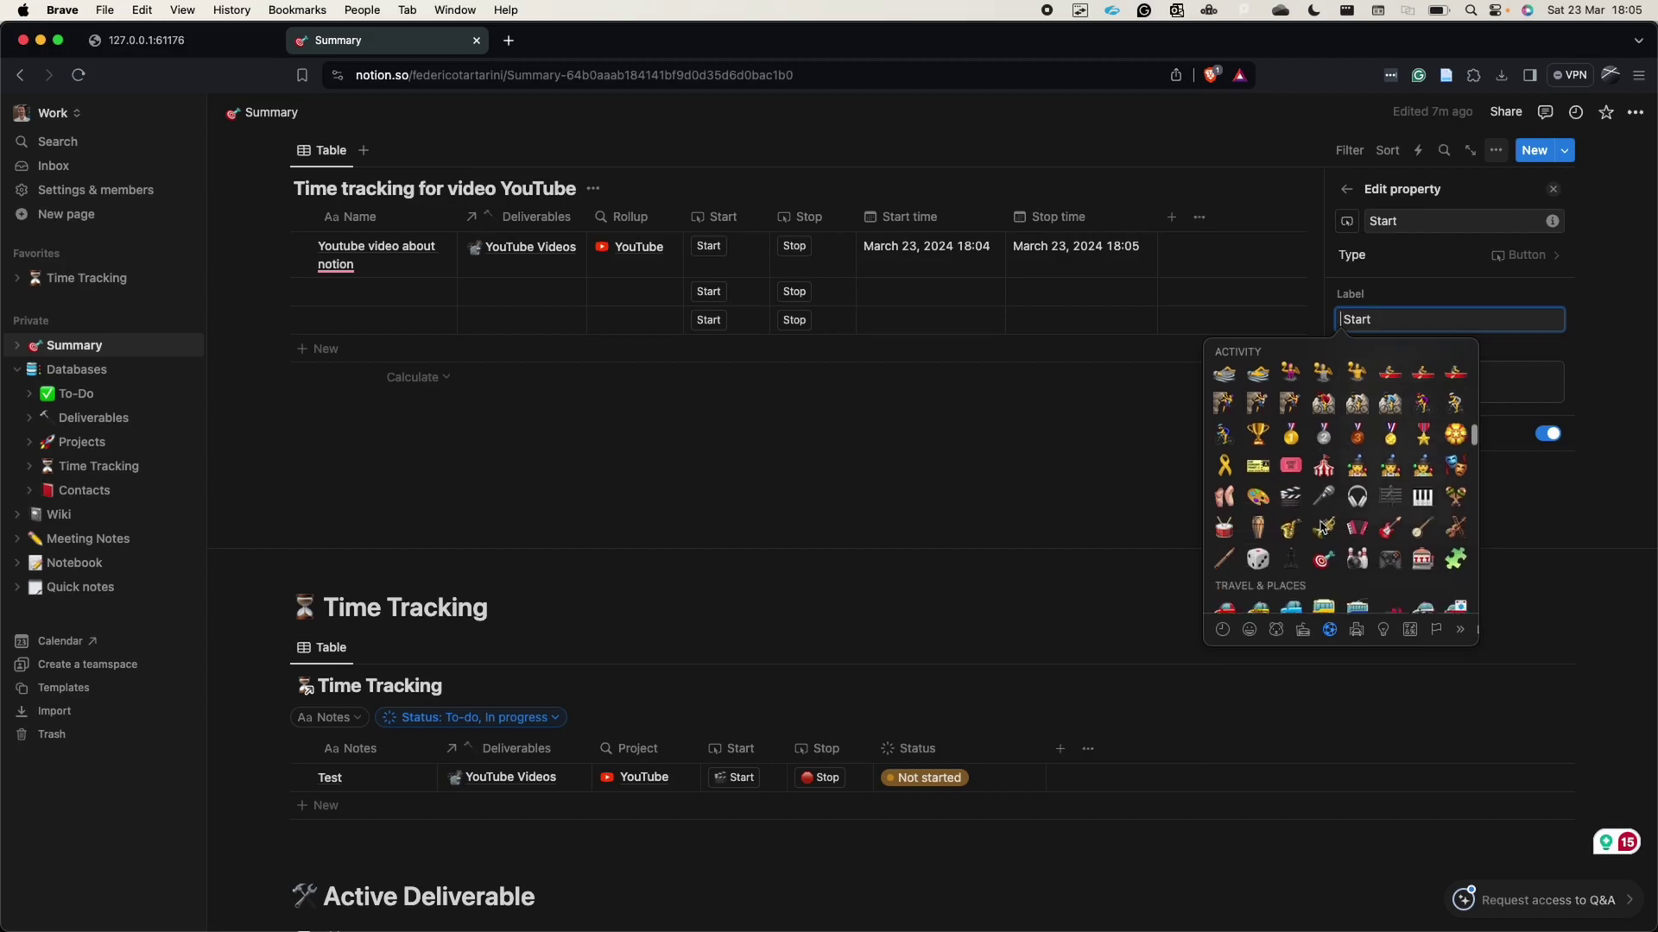
click(1290, 476)
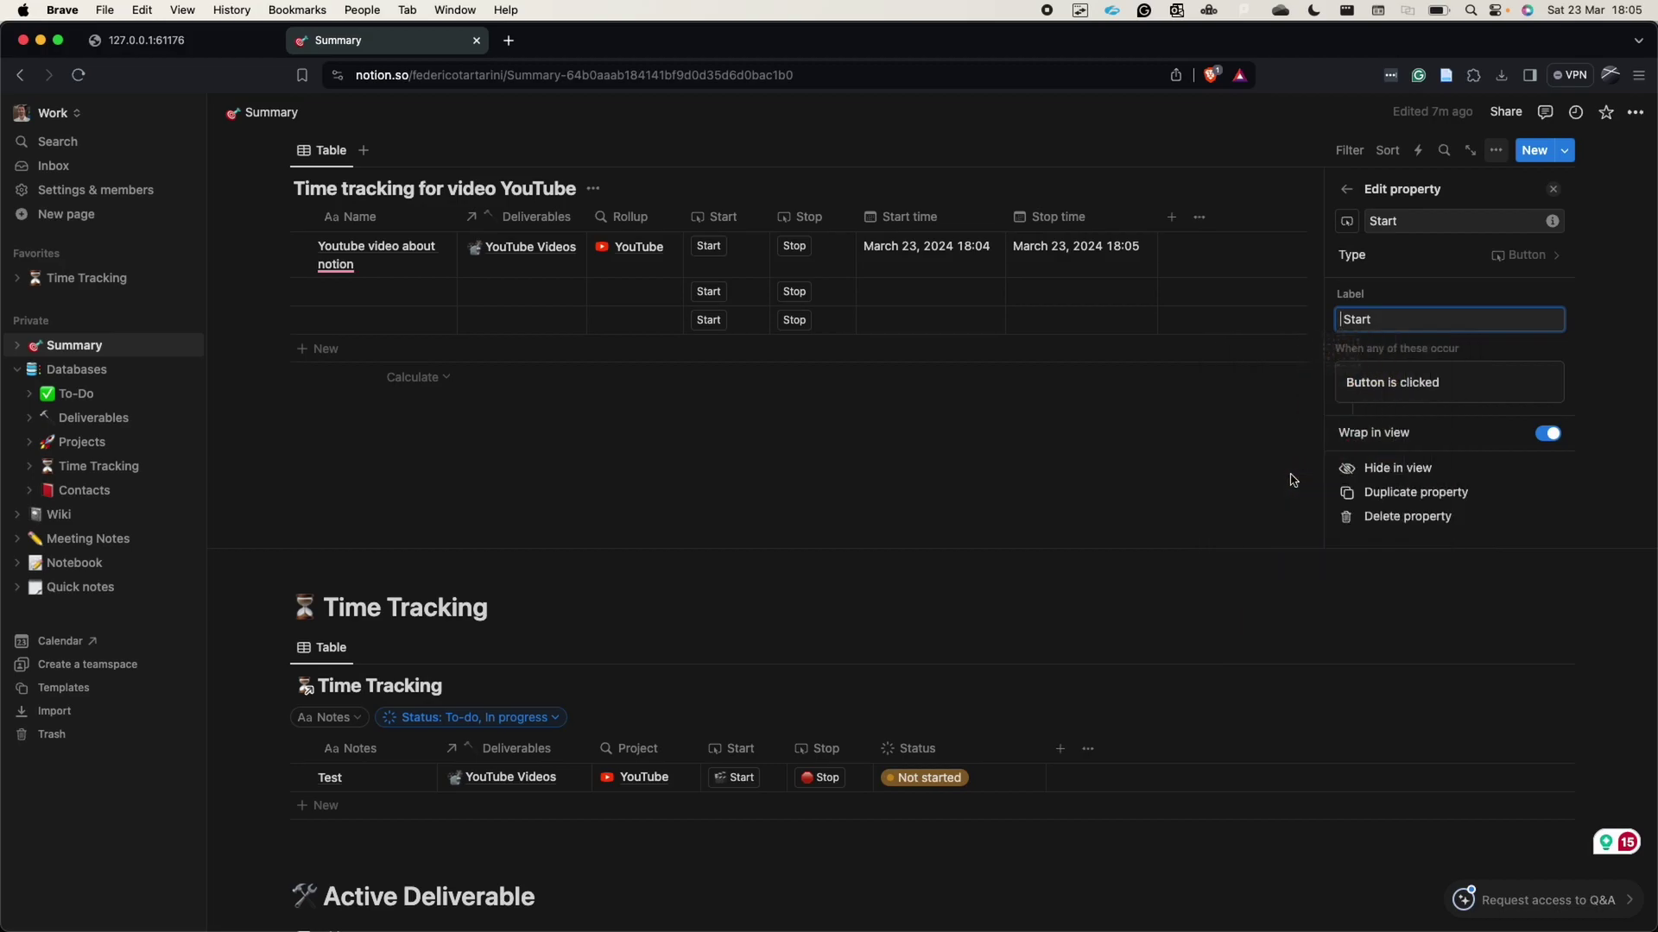
click(1028, 396)
Add a Formula property after the Stop time column of the Time tracking for video YouTube database.
scroll(950, 363, down, 3)
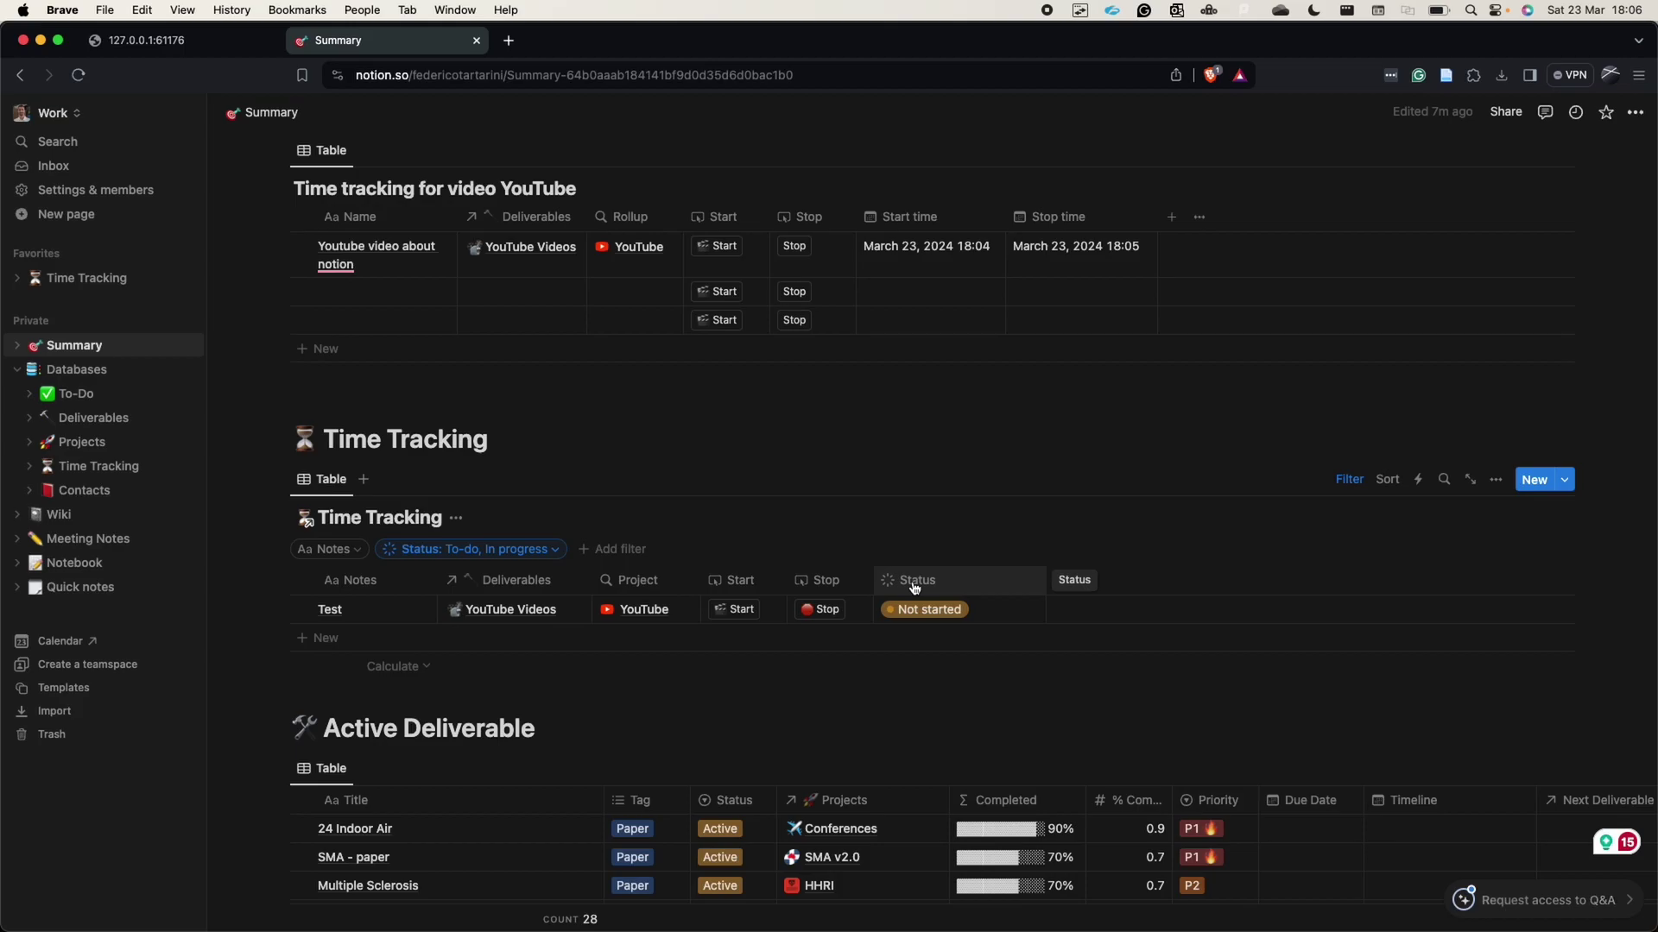
scroll(914, 588, up, 5)
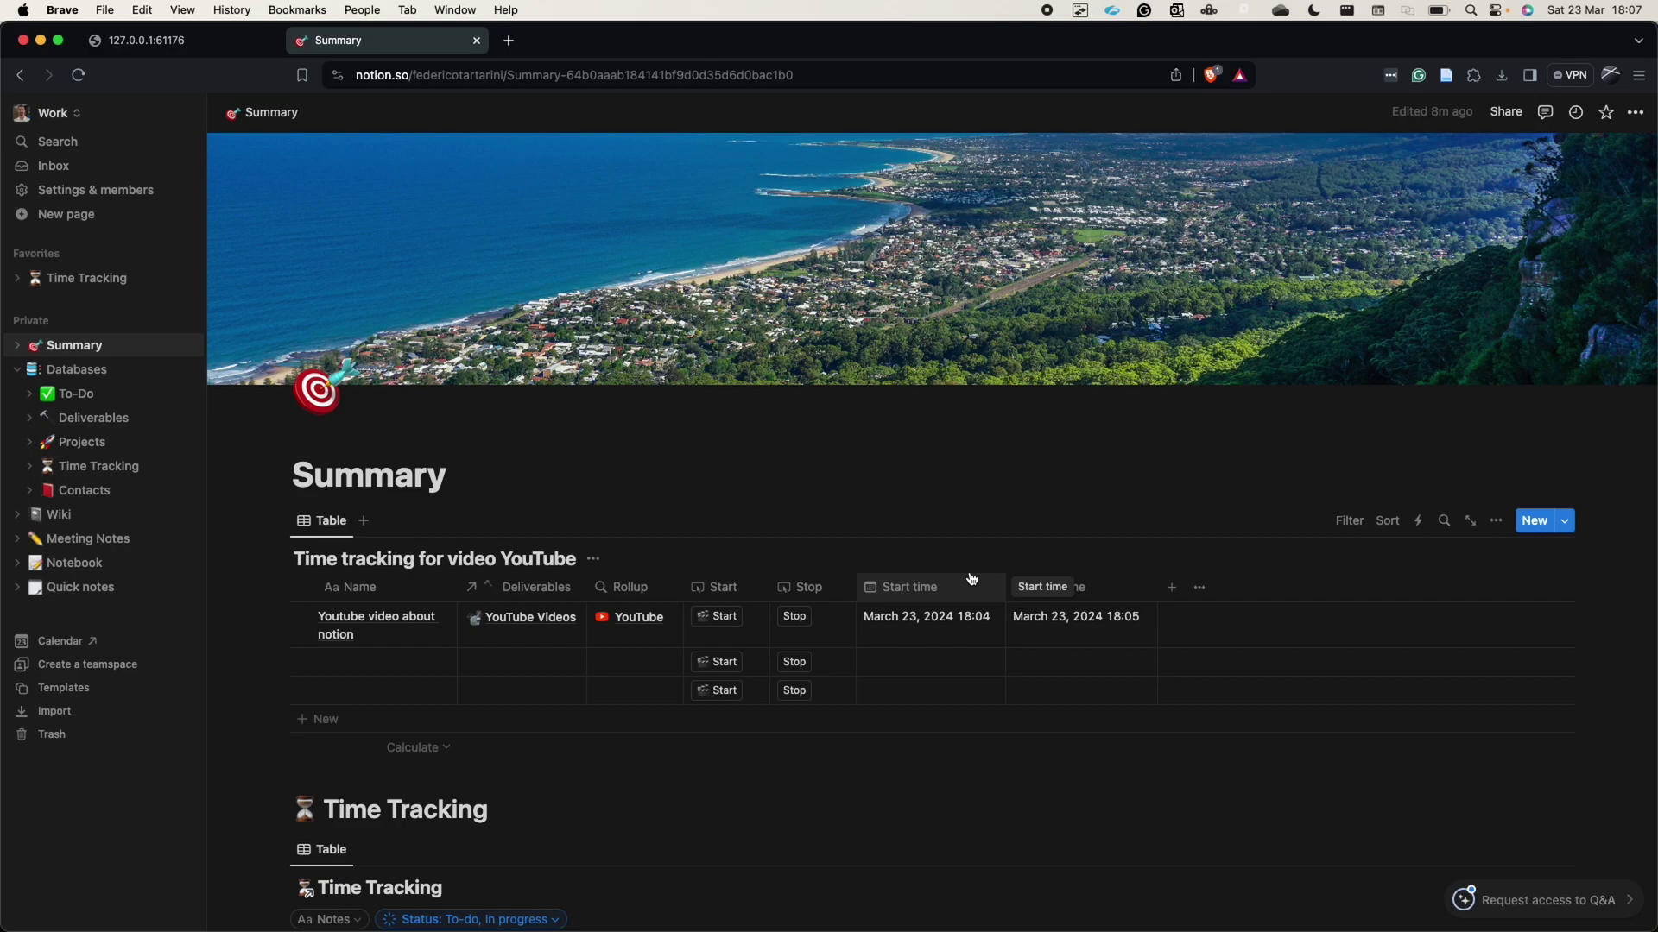
drag(972, 580, 974, 587)
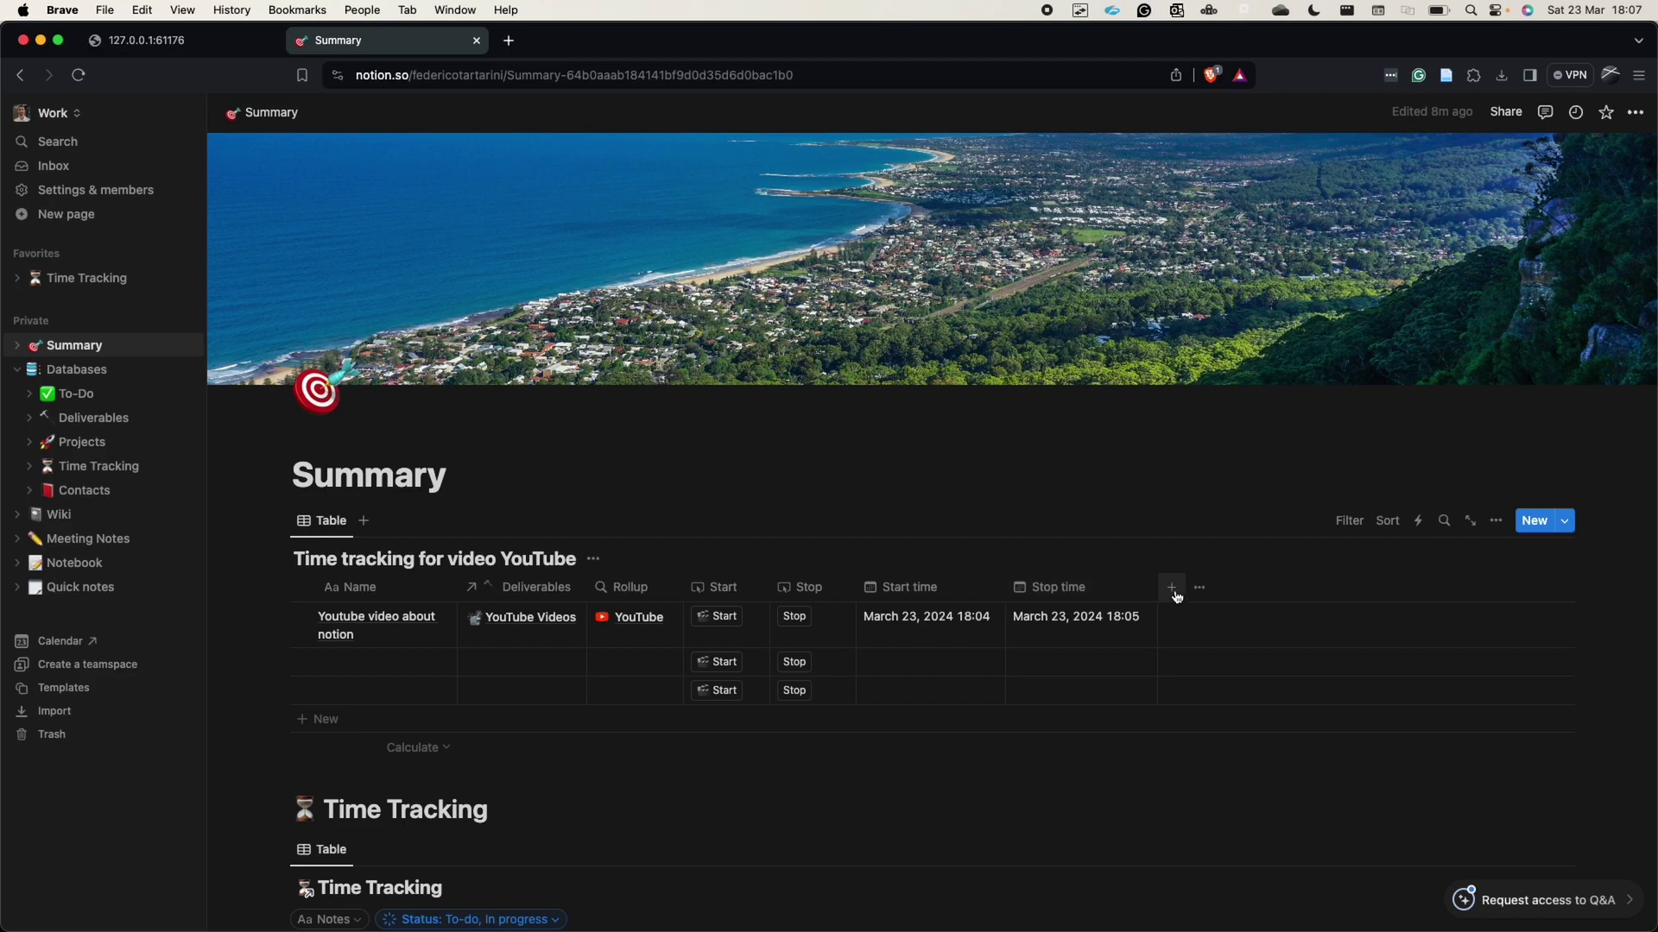
click(1172, 589)
scroll(1407, 733, down, 7)
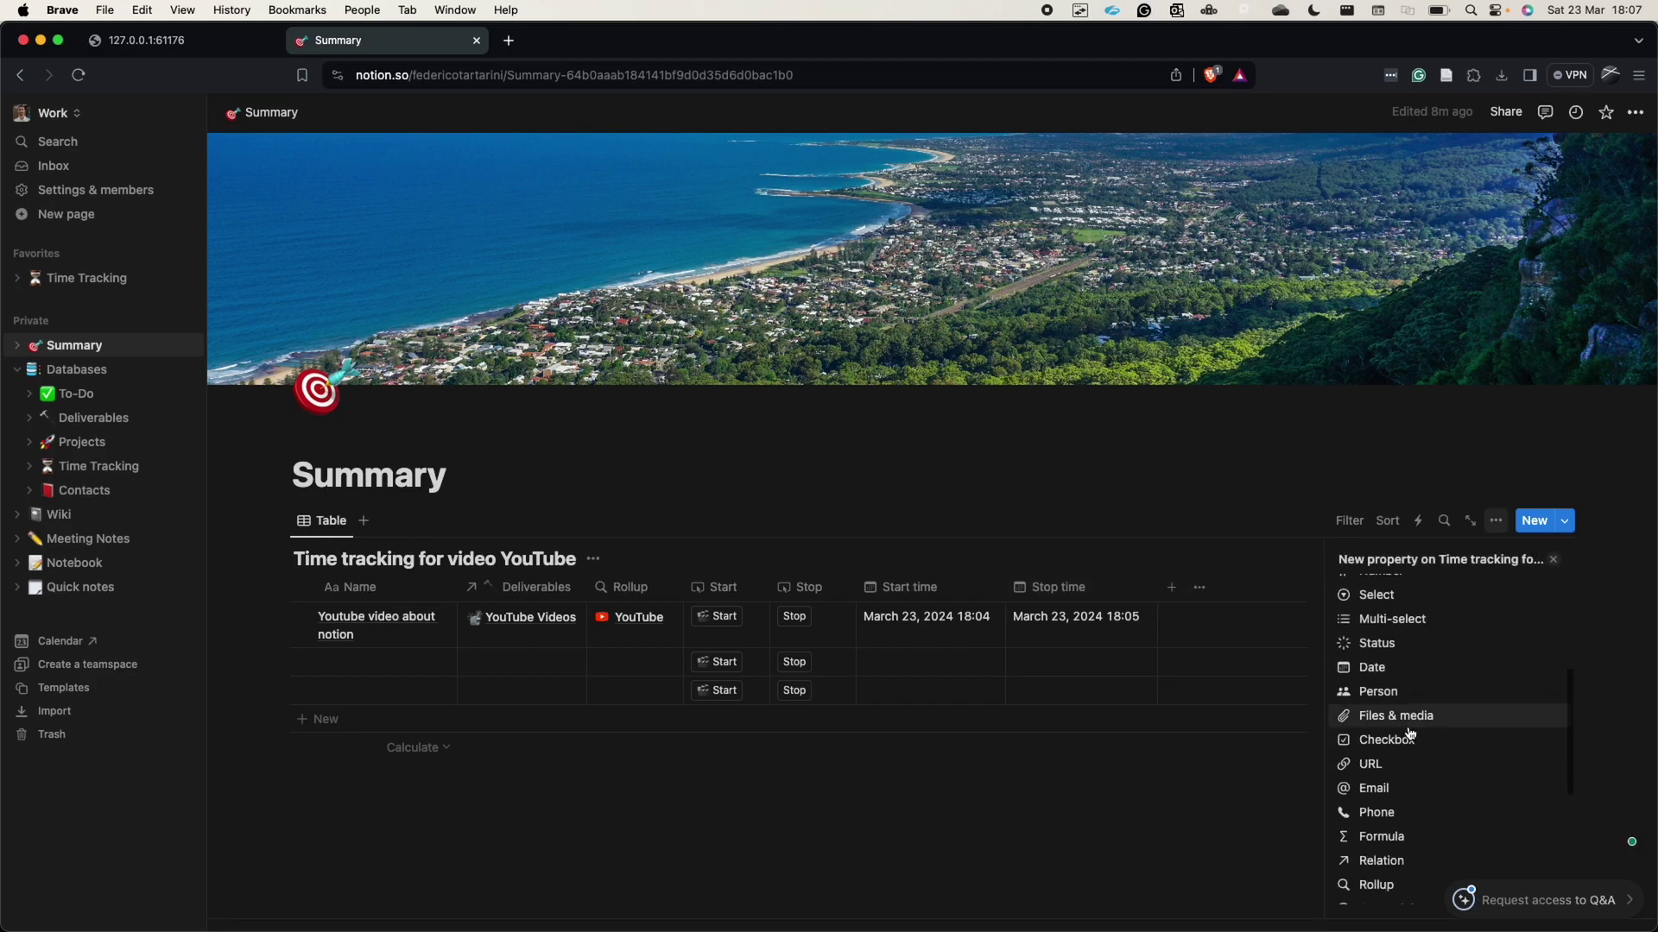
click(1396, 772)
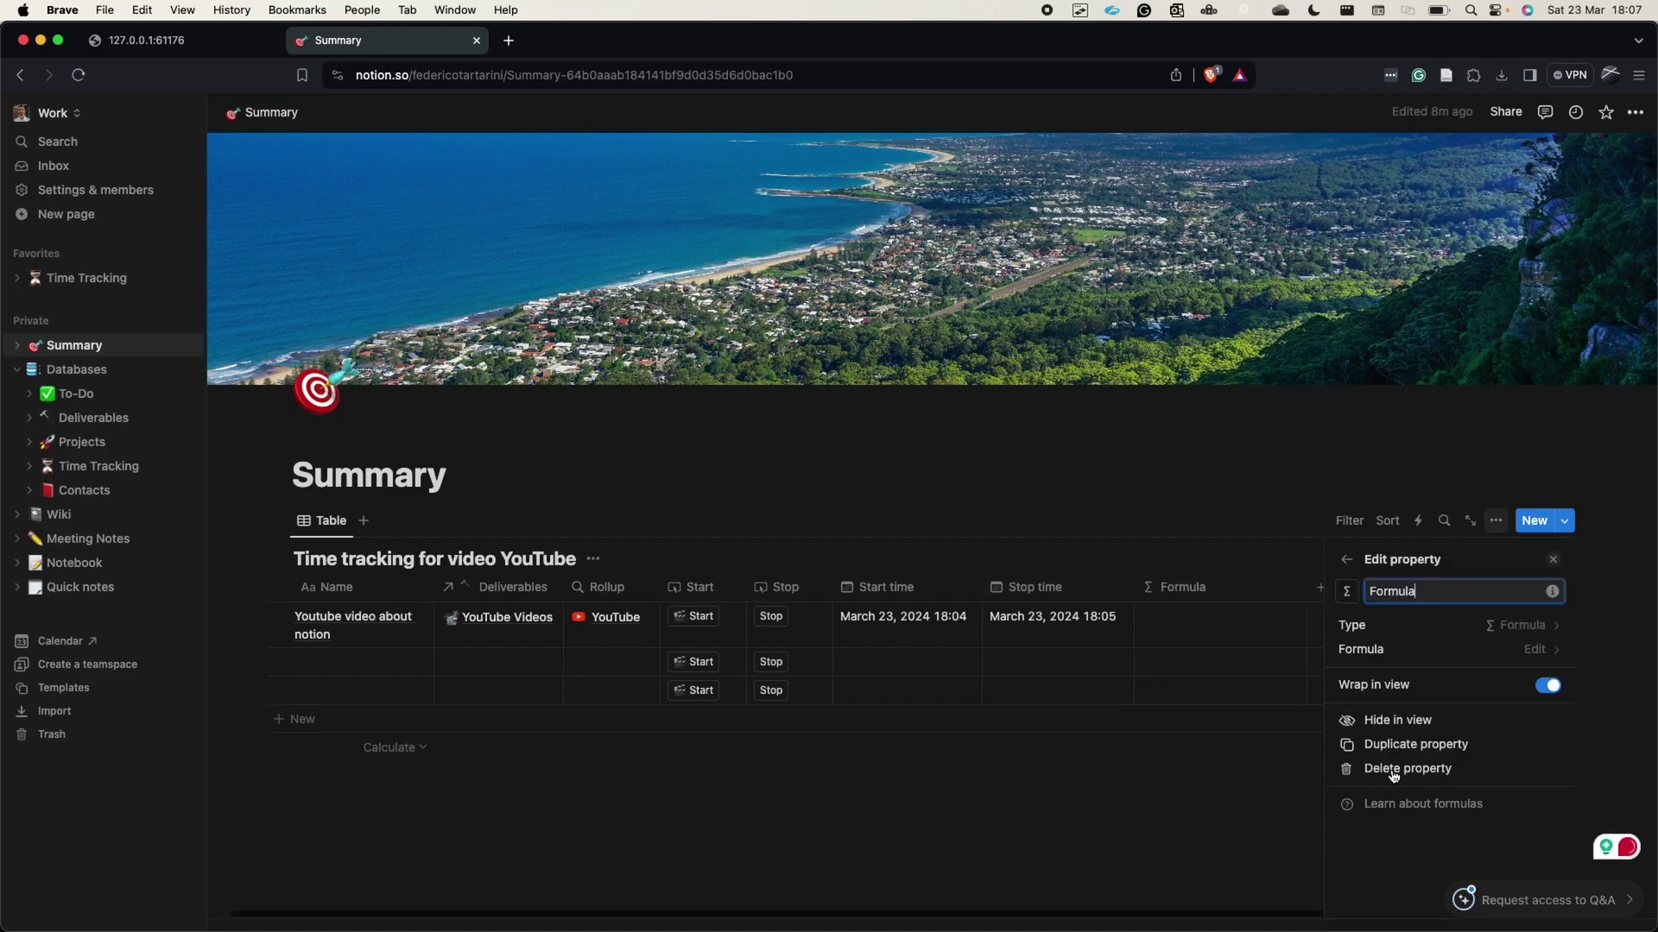
Enter toNumber(format(dateBetween(Stop Time, Start Time, "minutes"))) as the expression of the Formula property.
click(1536, 653)
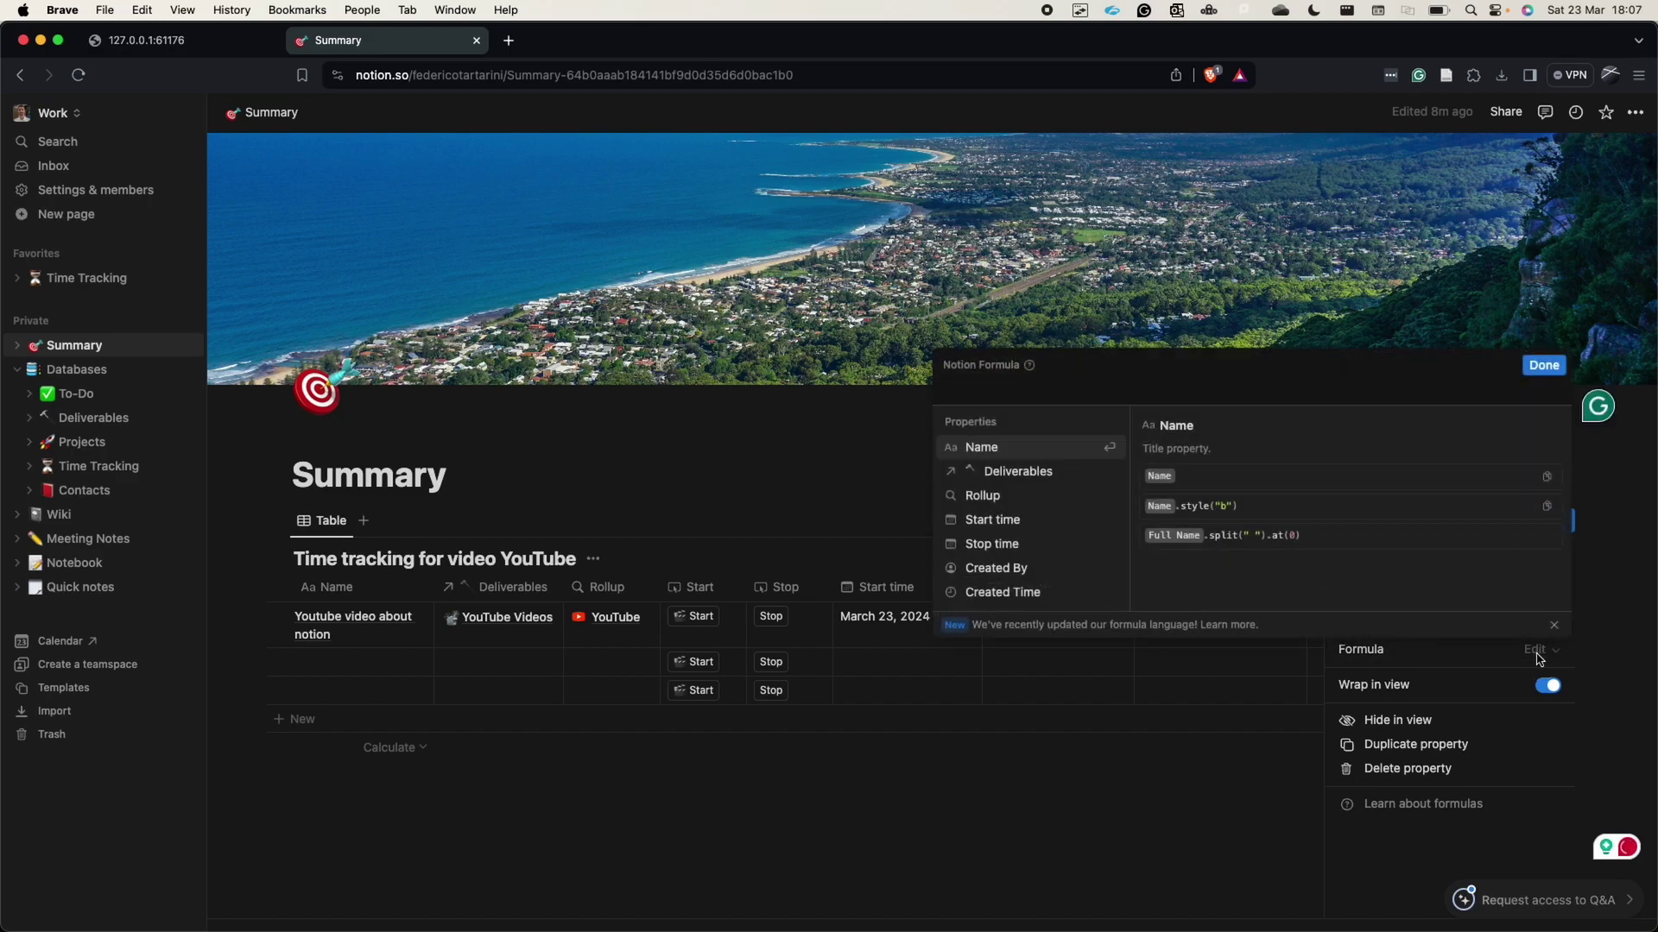
text(toNumber(format(dateBetween(Stop Time, Start Time, "minutes"))))
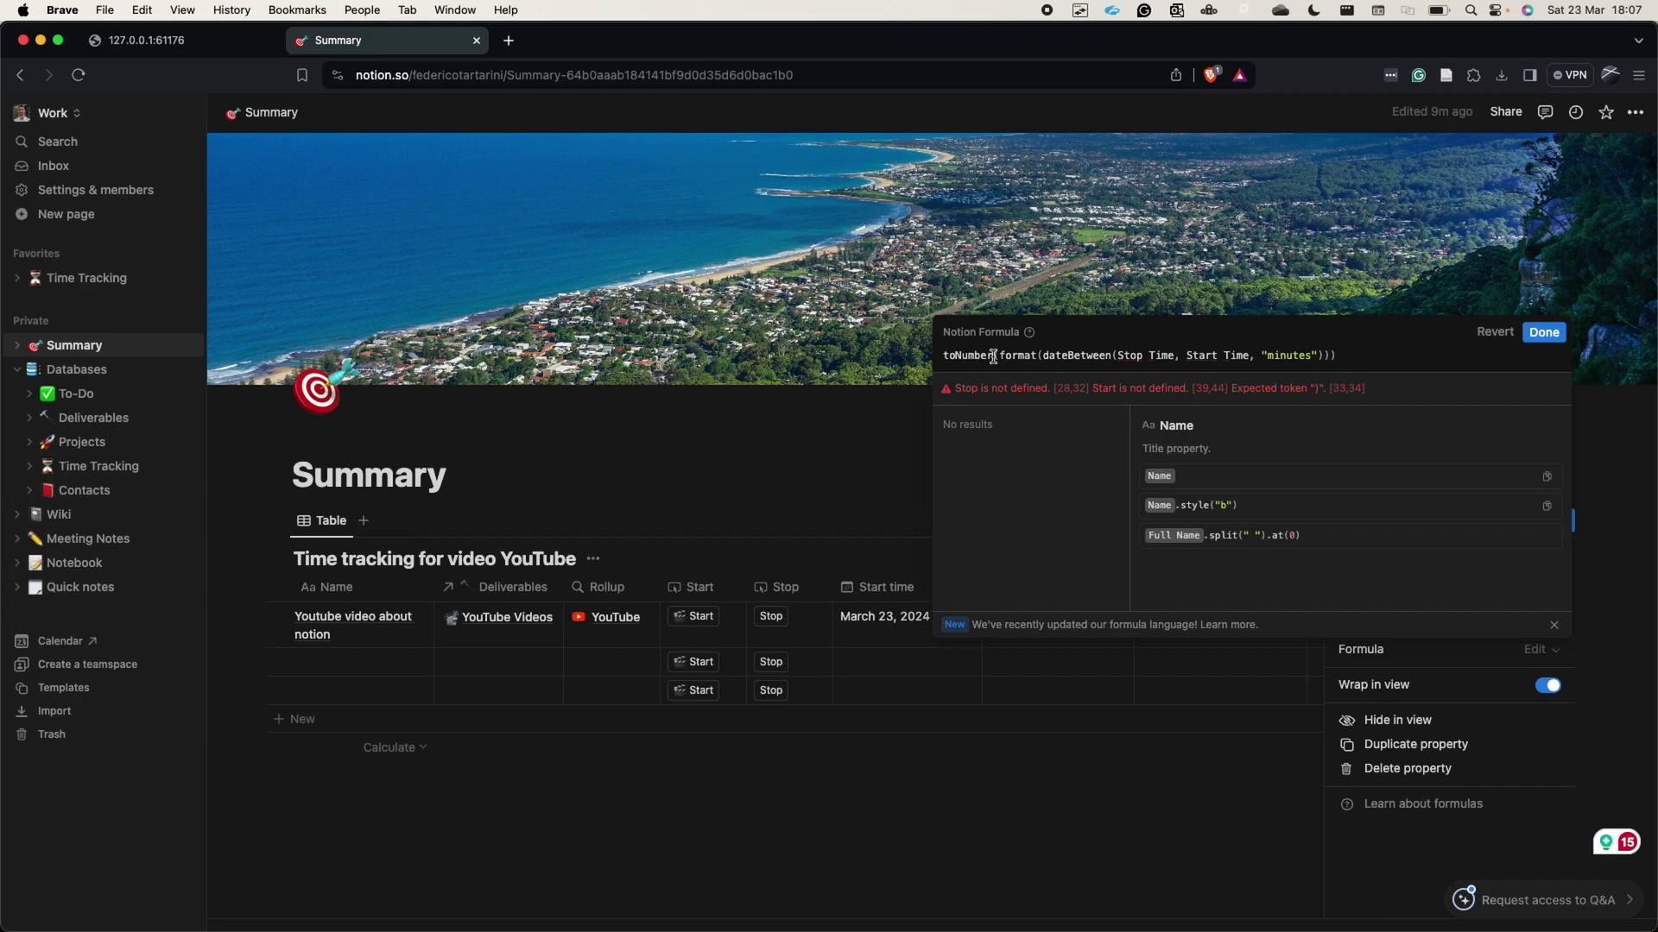
drag(999, 355, 1035, 352)
click(1061, 352)
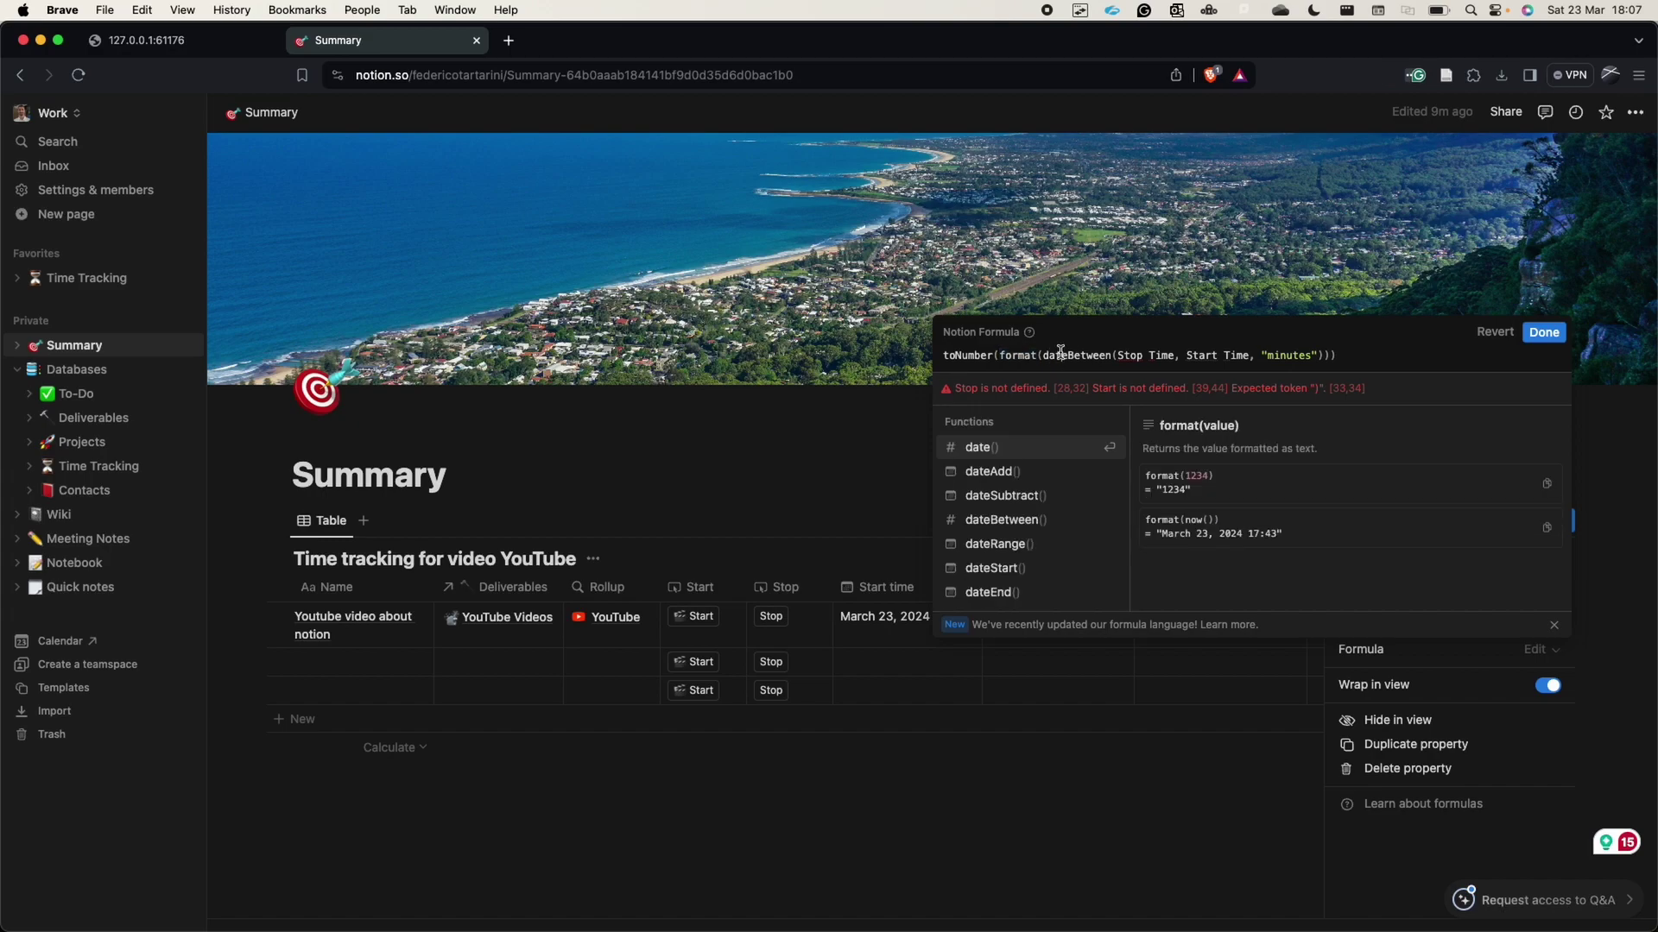
Replace the plain-text dates in the formula with the Stop time and Start time properties and save the formula.
key(BackSpace)
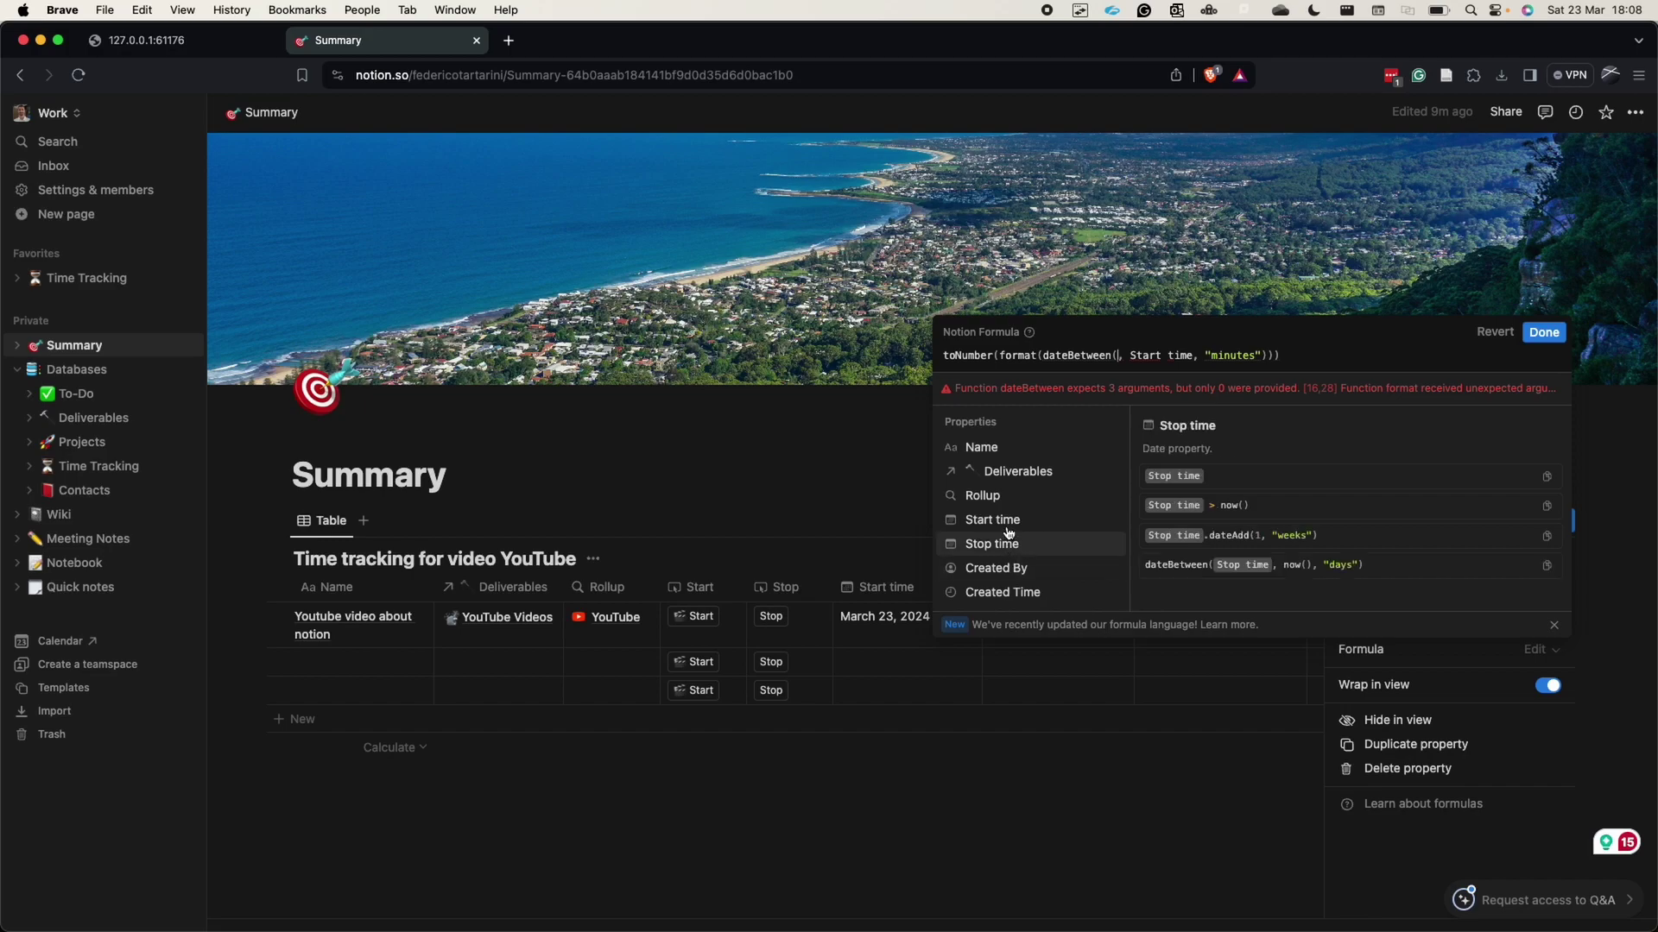
click(1009, 549)
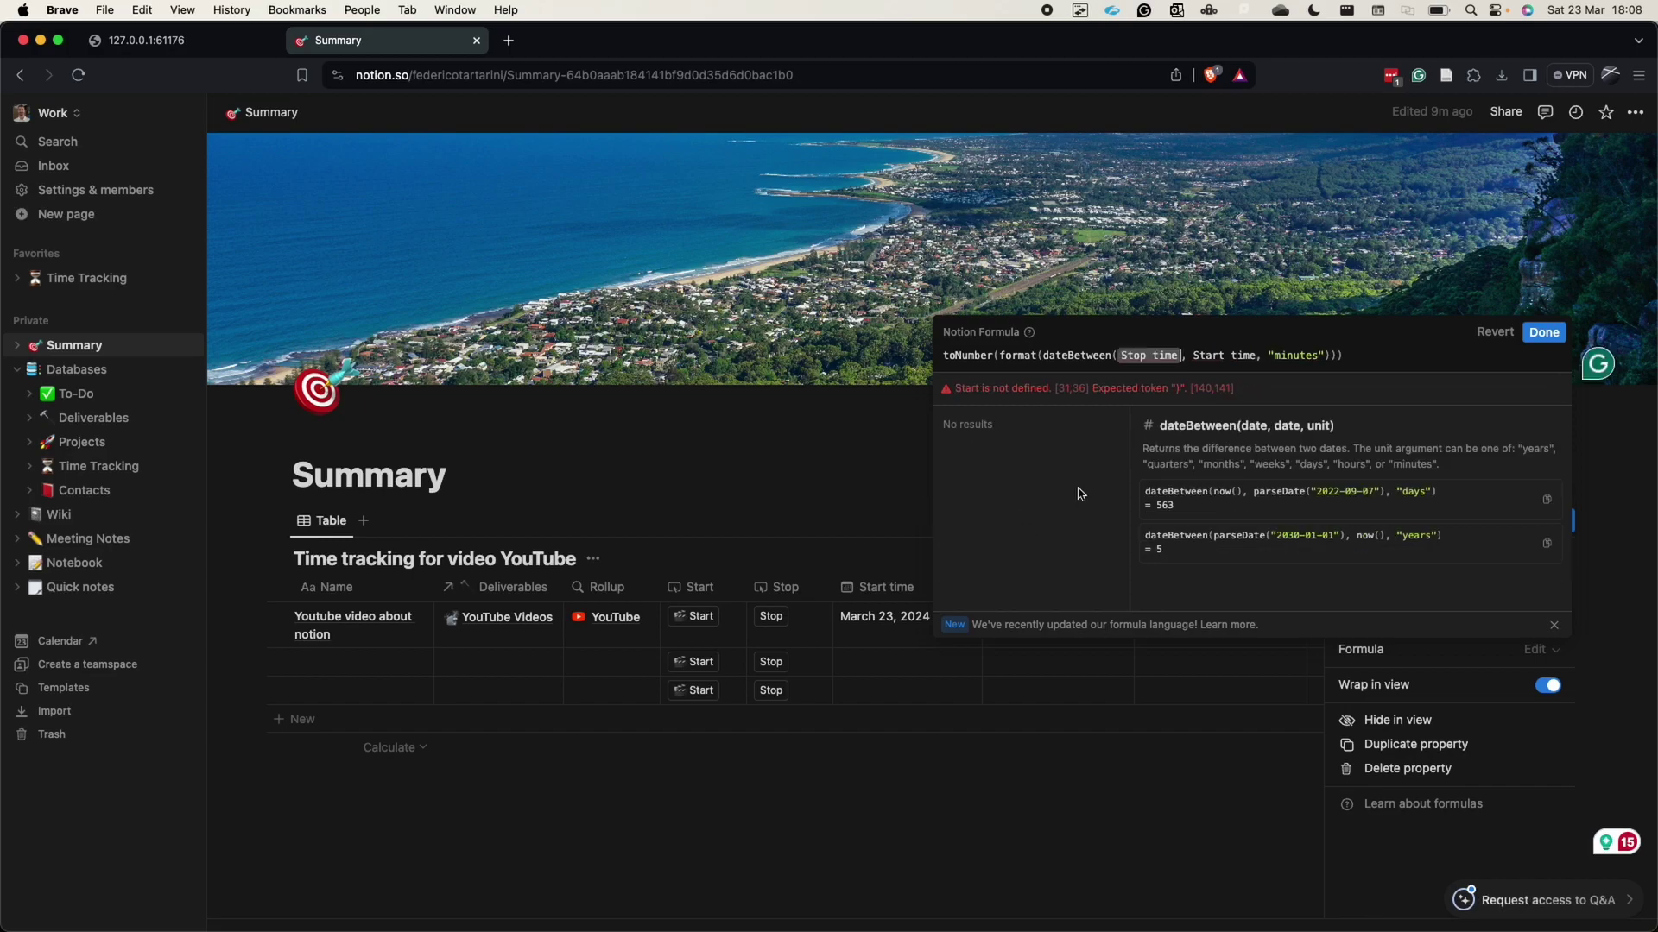
click(1254, 360)
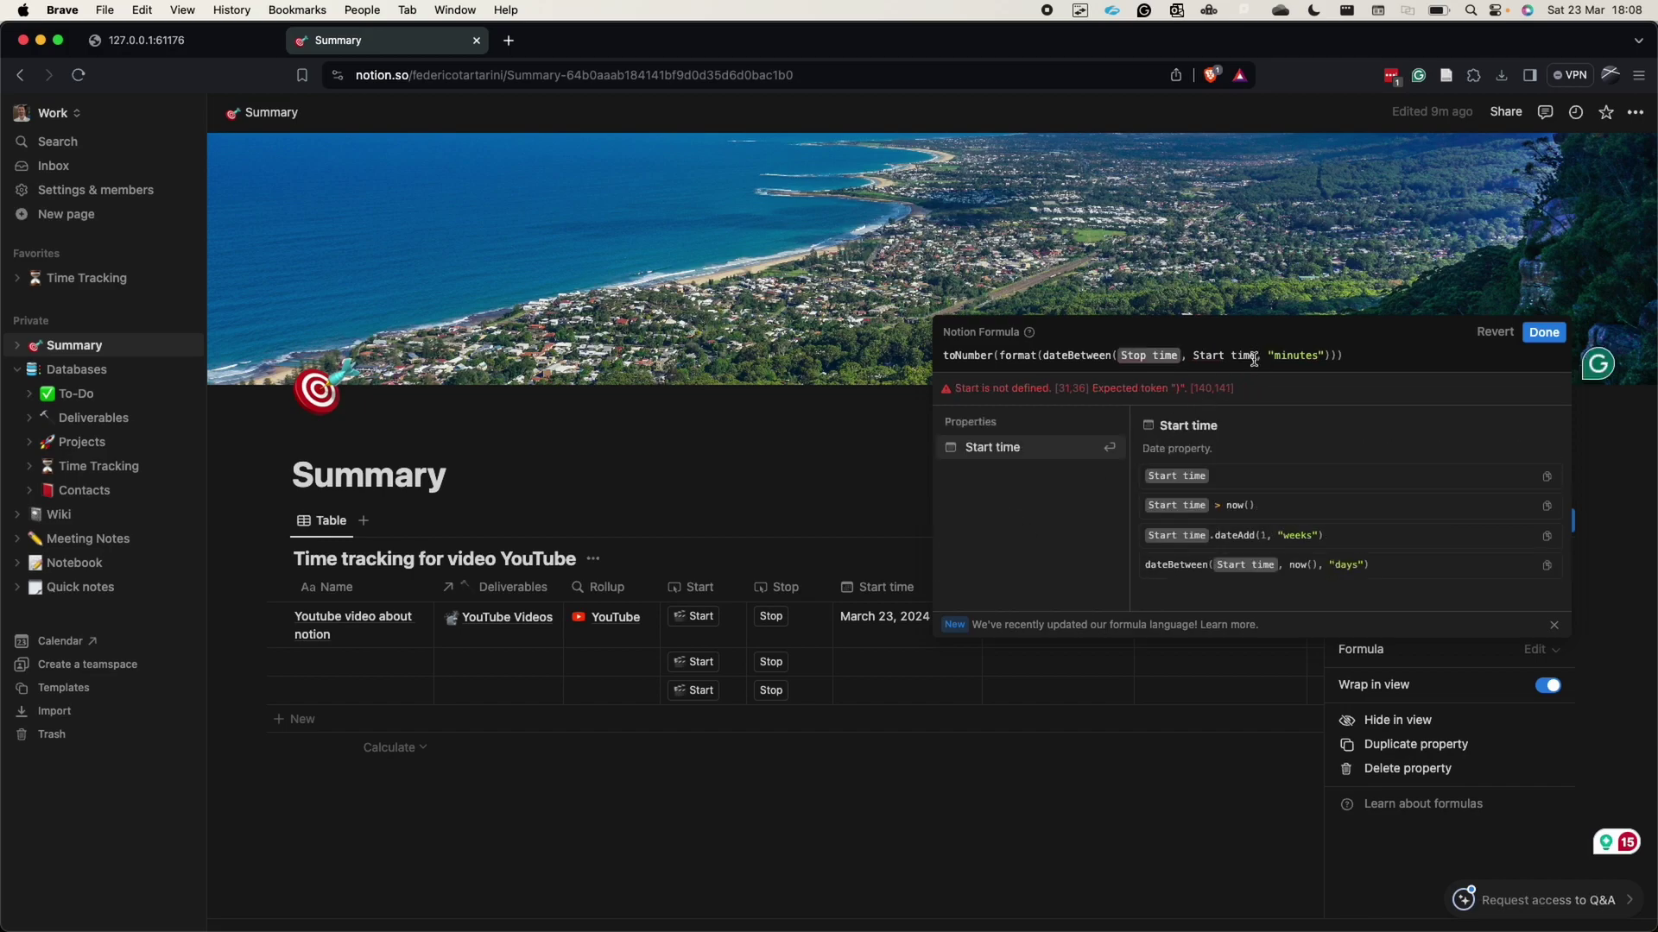
key(BackSpace)
key(BackSpace)
key(BackSpace)
key(BackSpace)
key(BackSpace)
key(BackSpace)
key(BackSpace)
key(BackSpace)
key(BackSpace)
key(BackSpace)
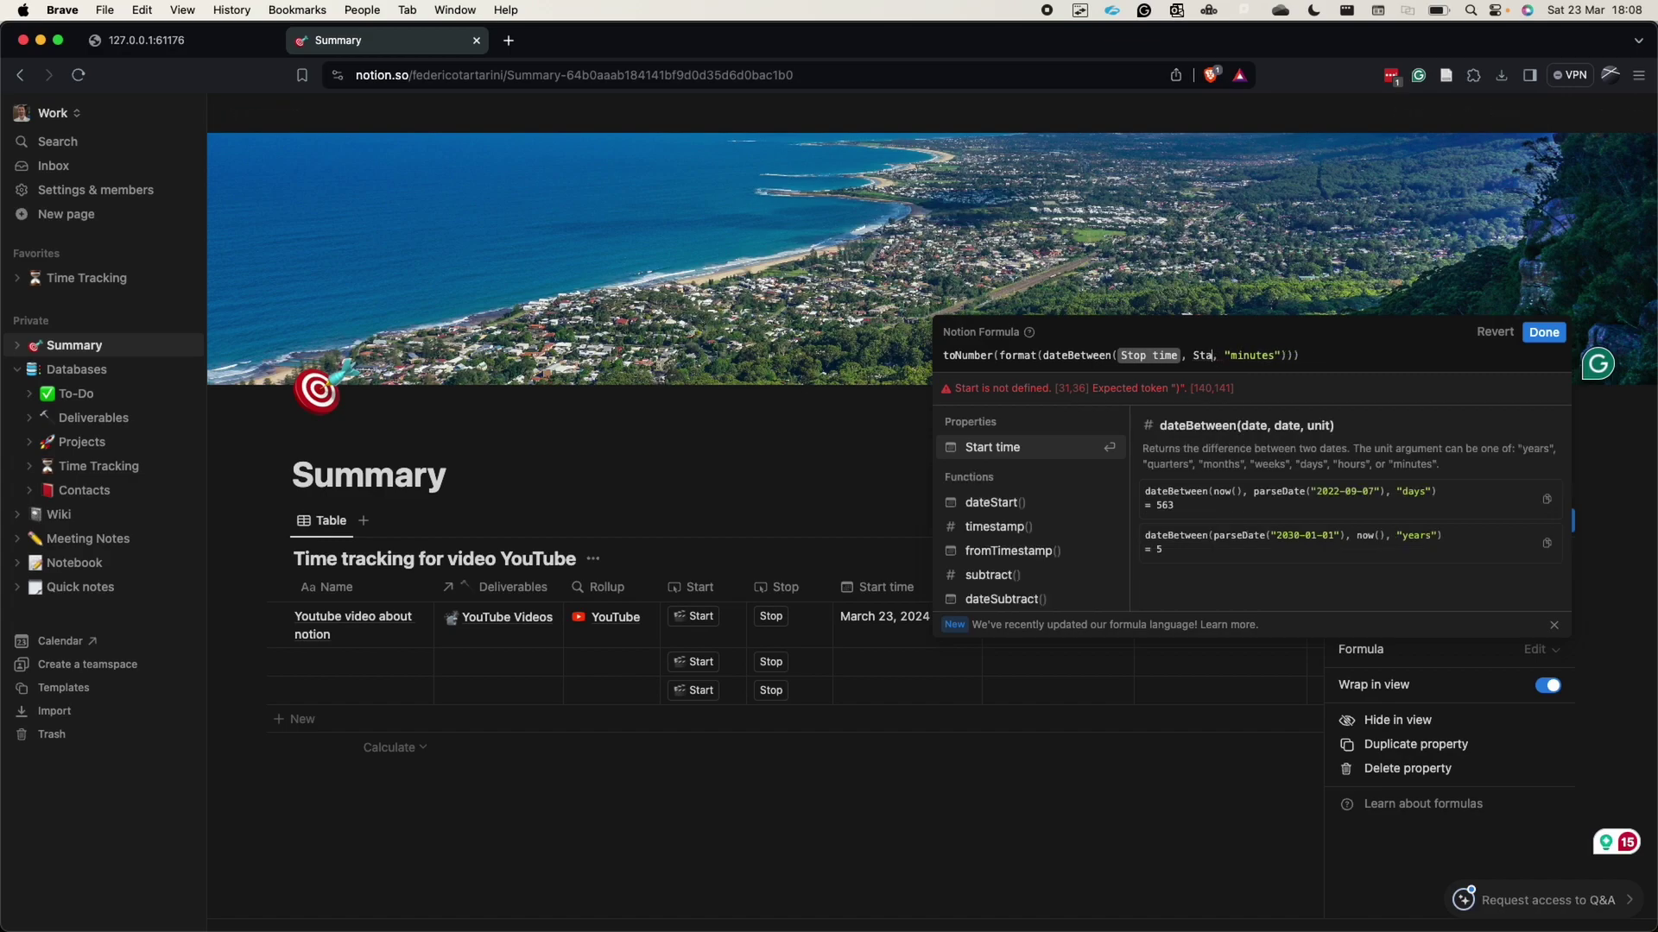
click(1016, 523)
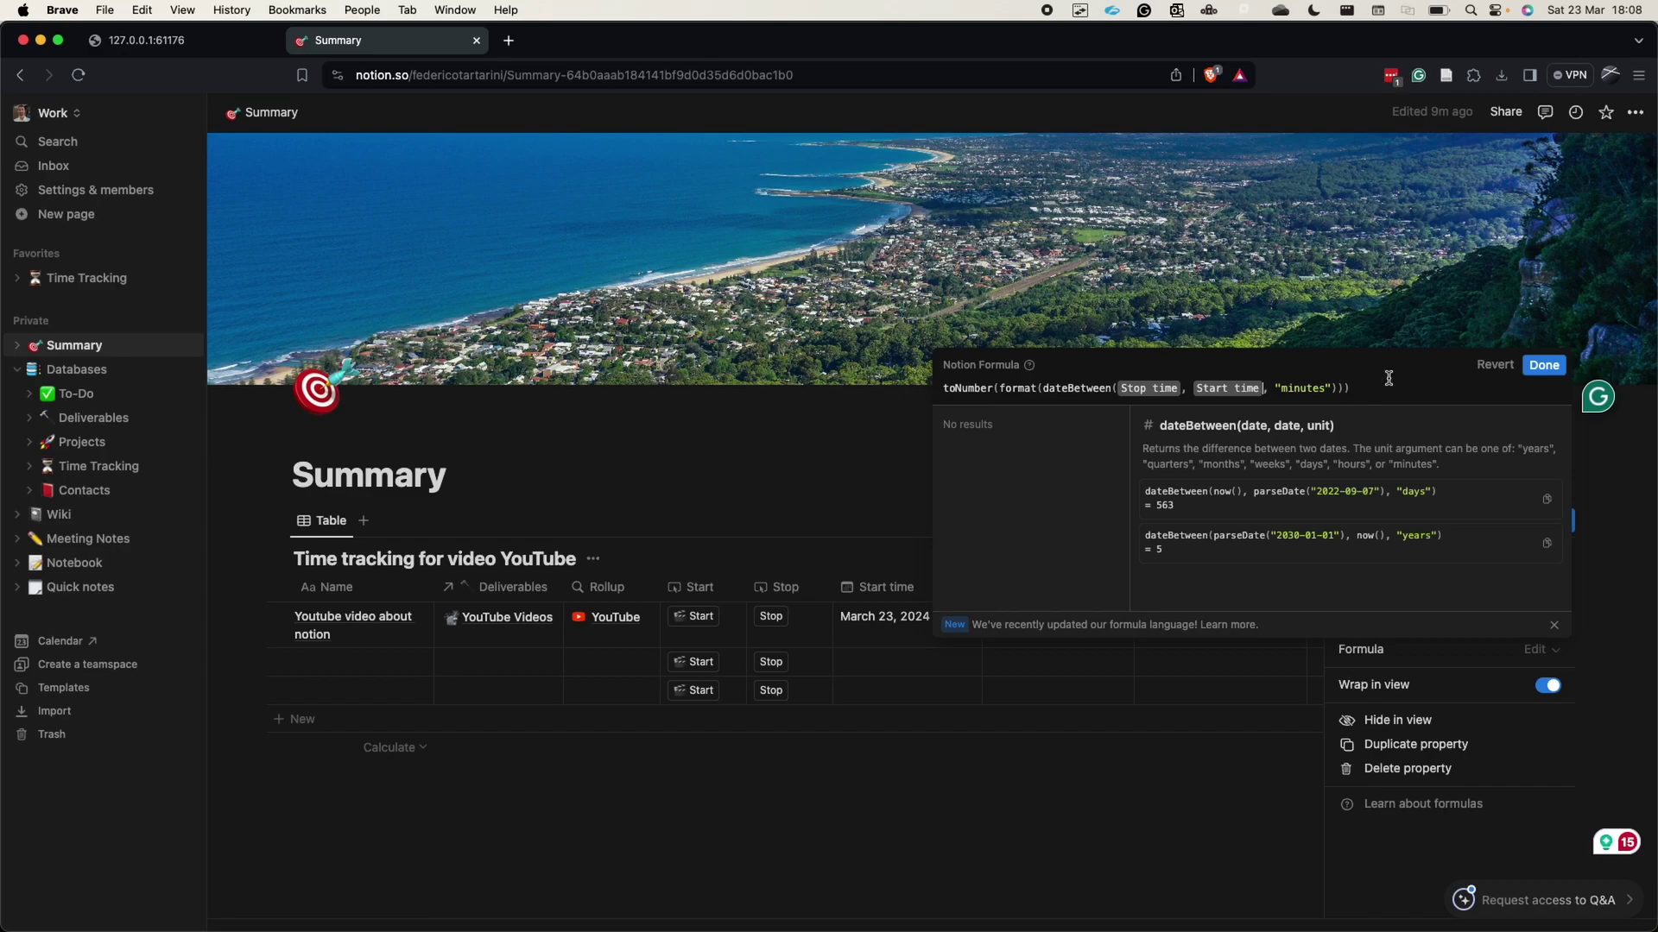
click(1552, 369)
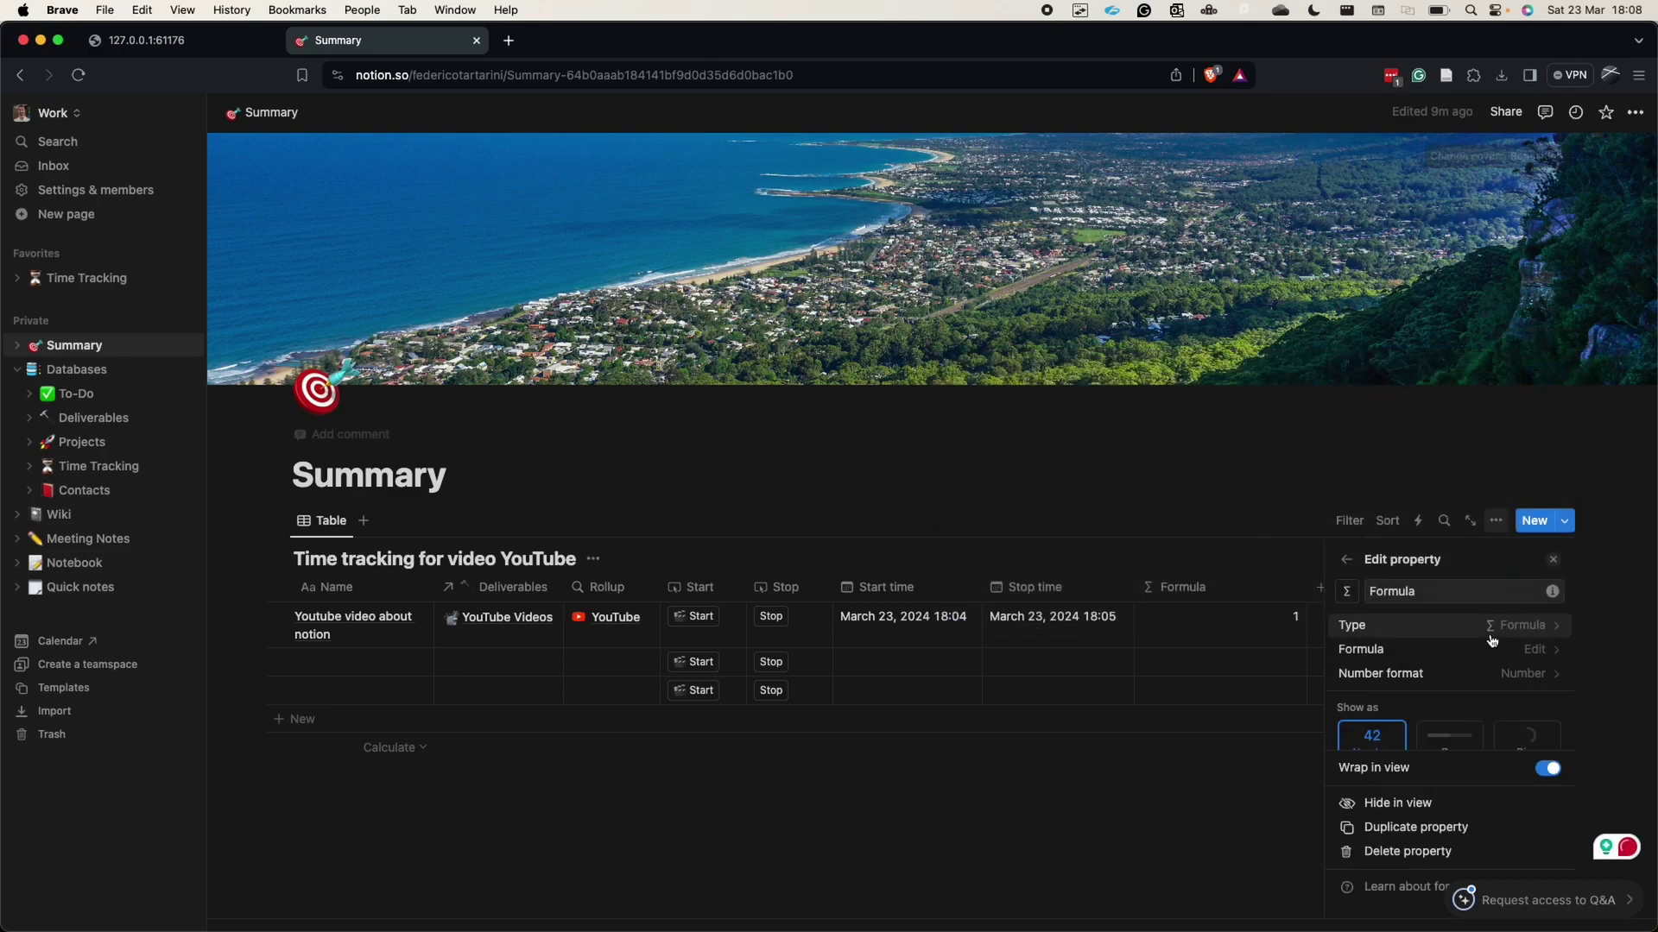
Show the Formula property's values as a bar, and try the ring display too.
scroll(1488, 636, down, 2)
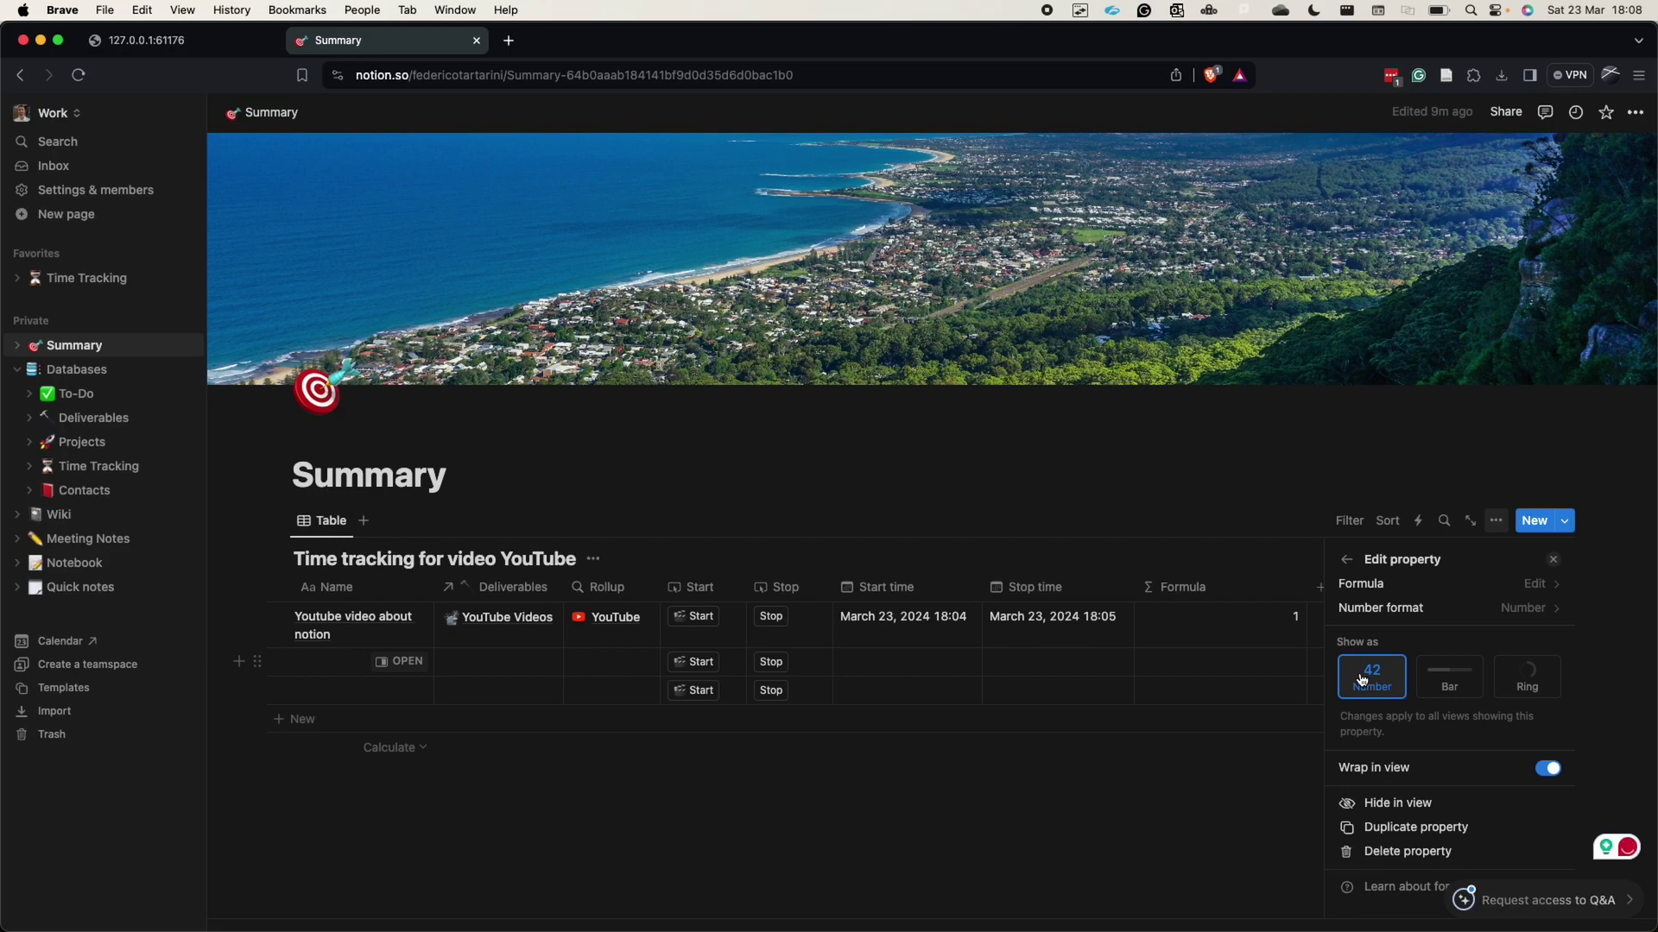
click(1470, 678)
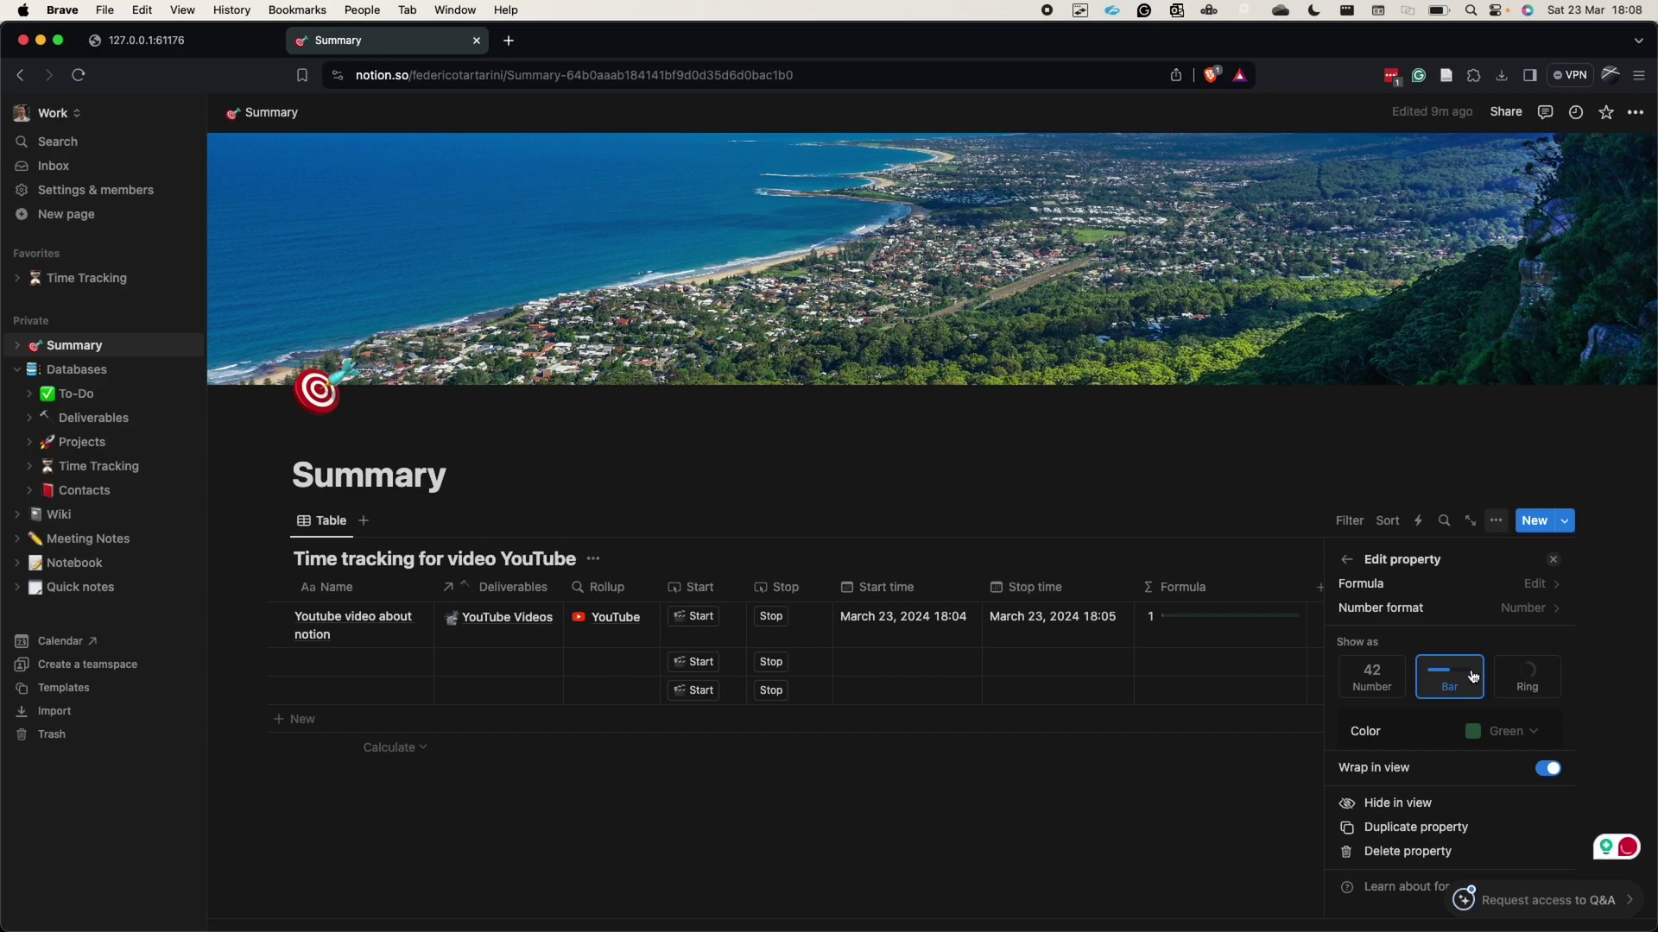
click(1526, 682)
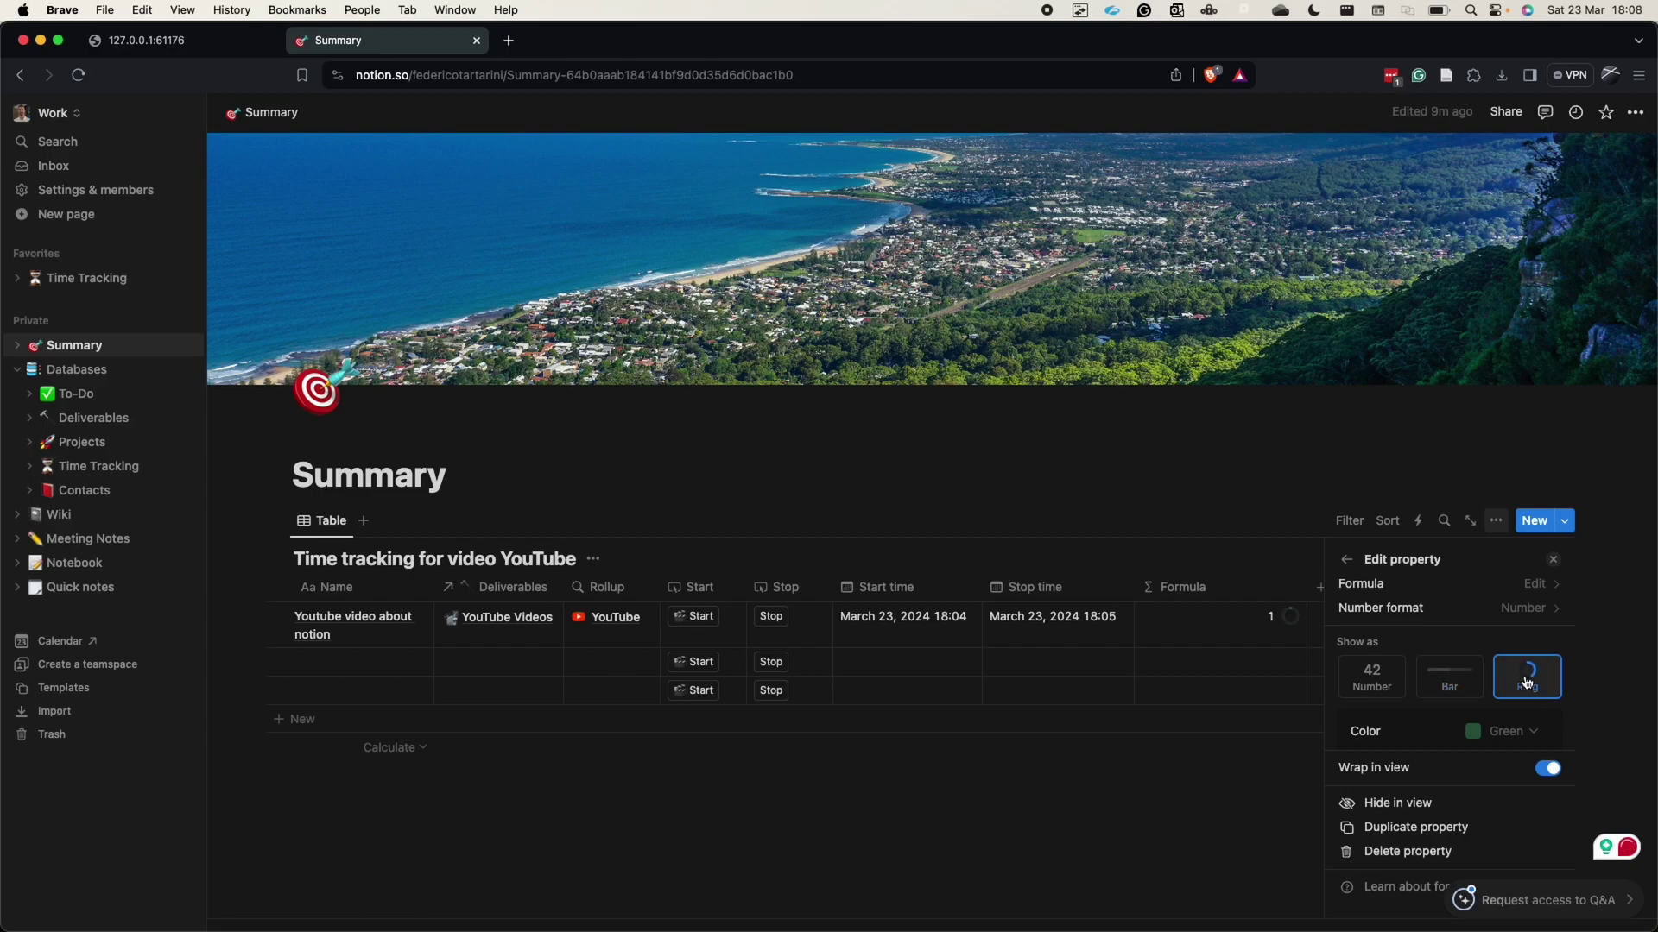
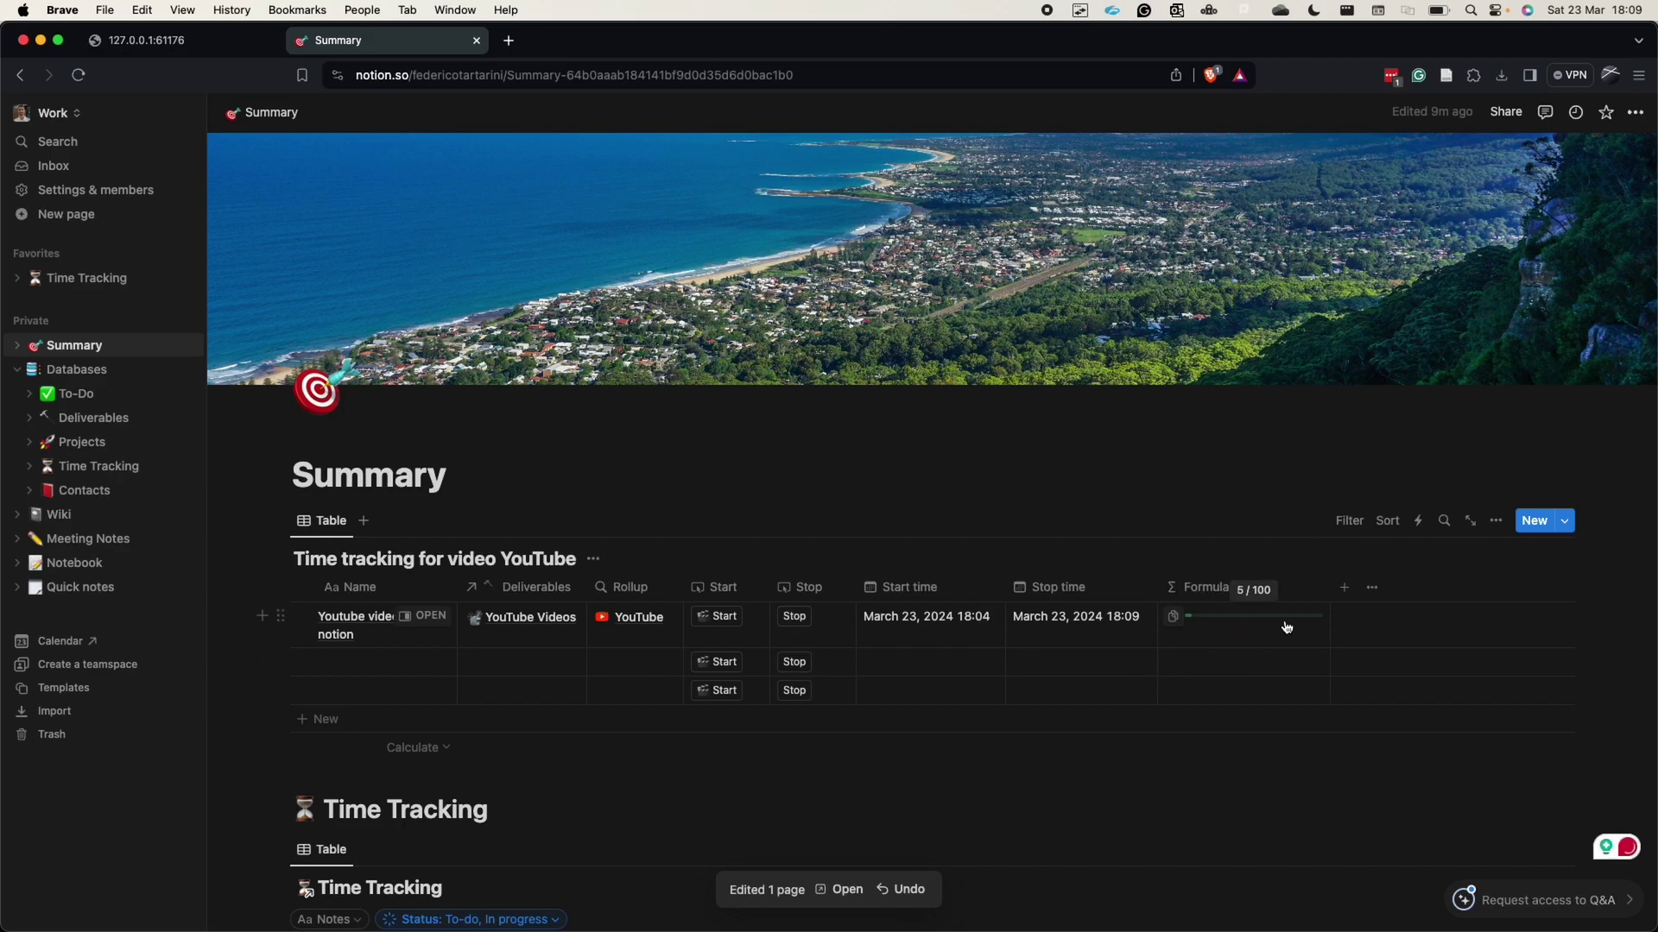
Set the Start time of the "Youtube video about notion" entry to 17:04 on Mar 23, 2024.
click(970, 618)
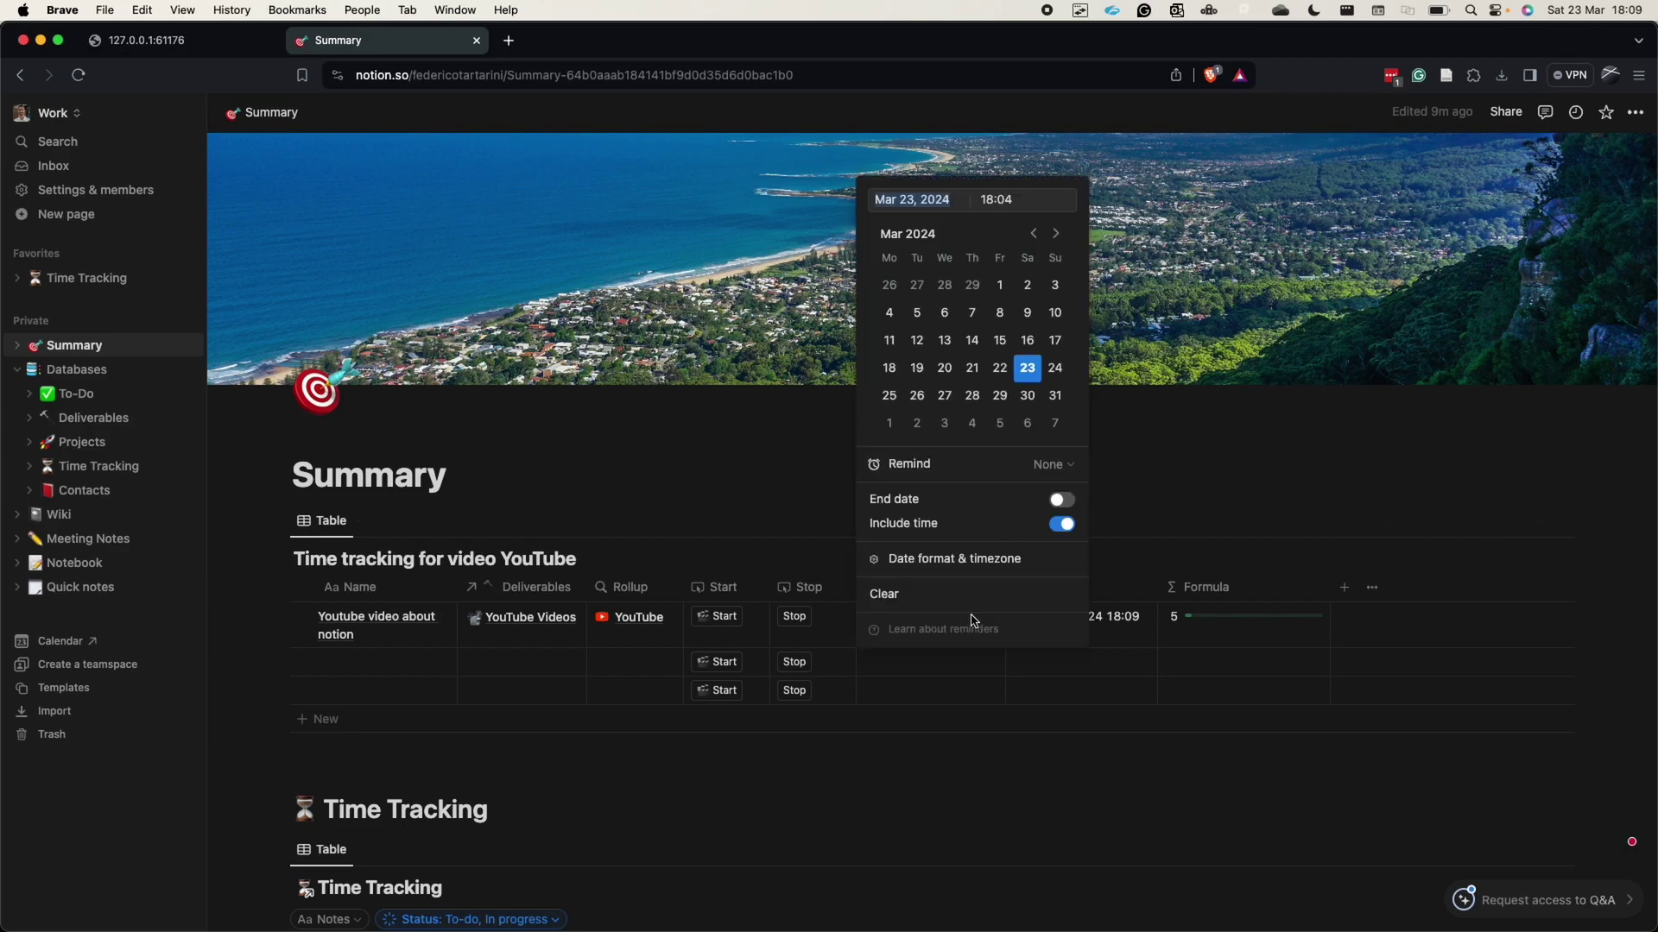
click(989, 200)
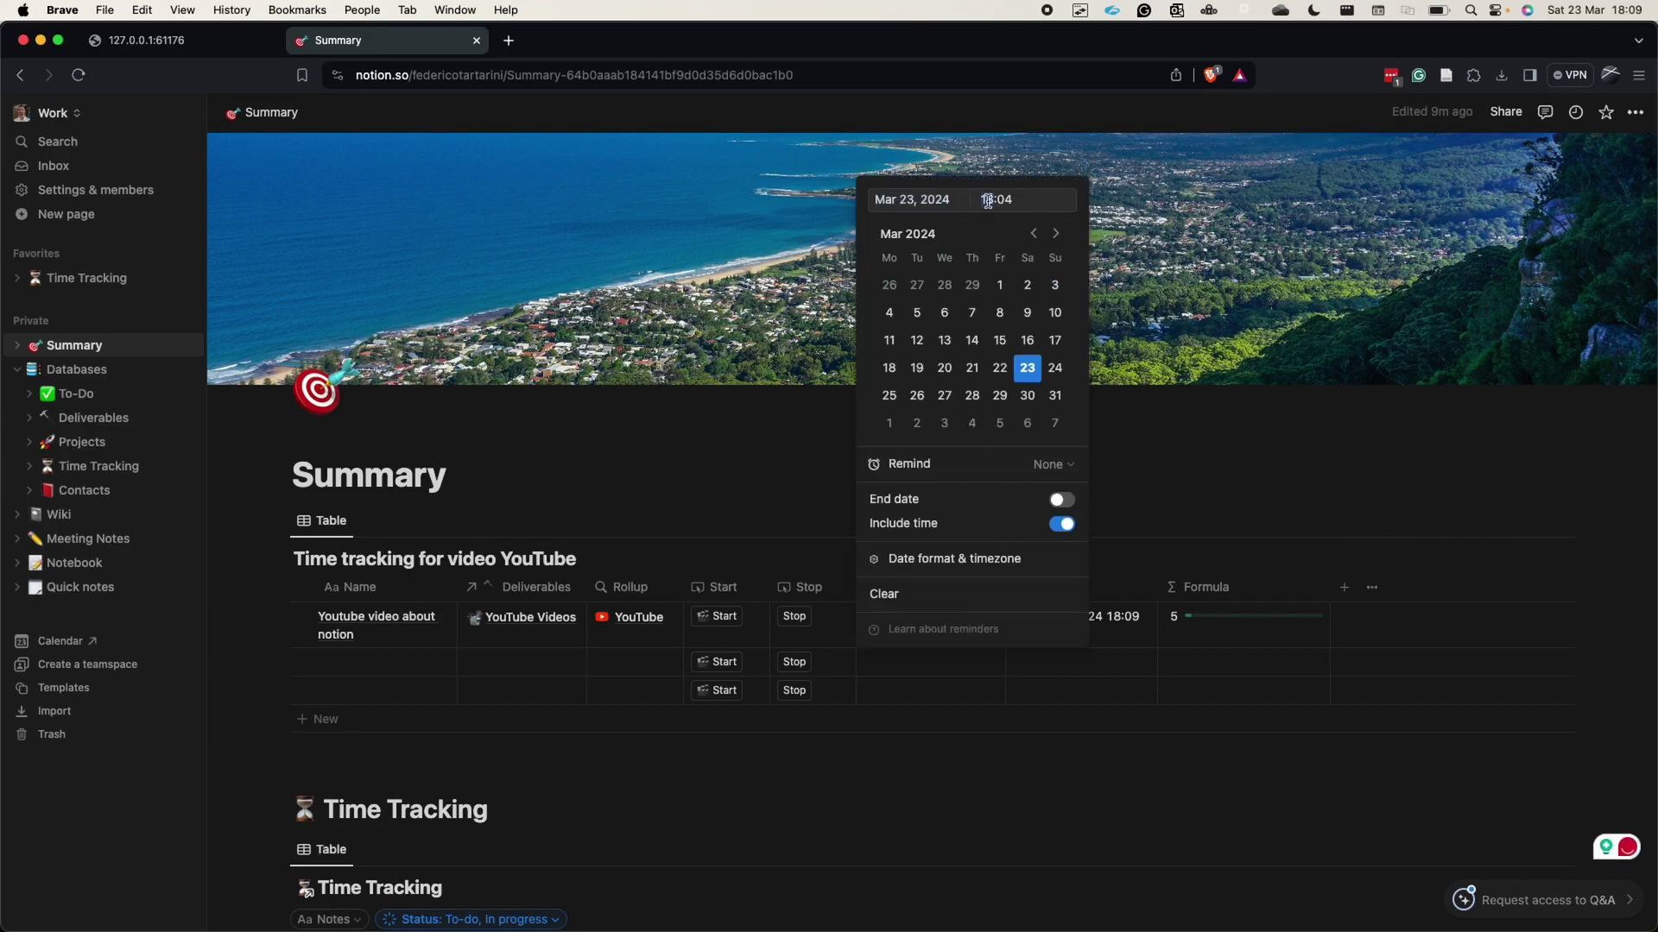
key(BackSpace)
text(7)
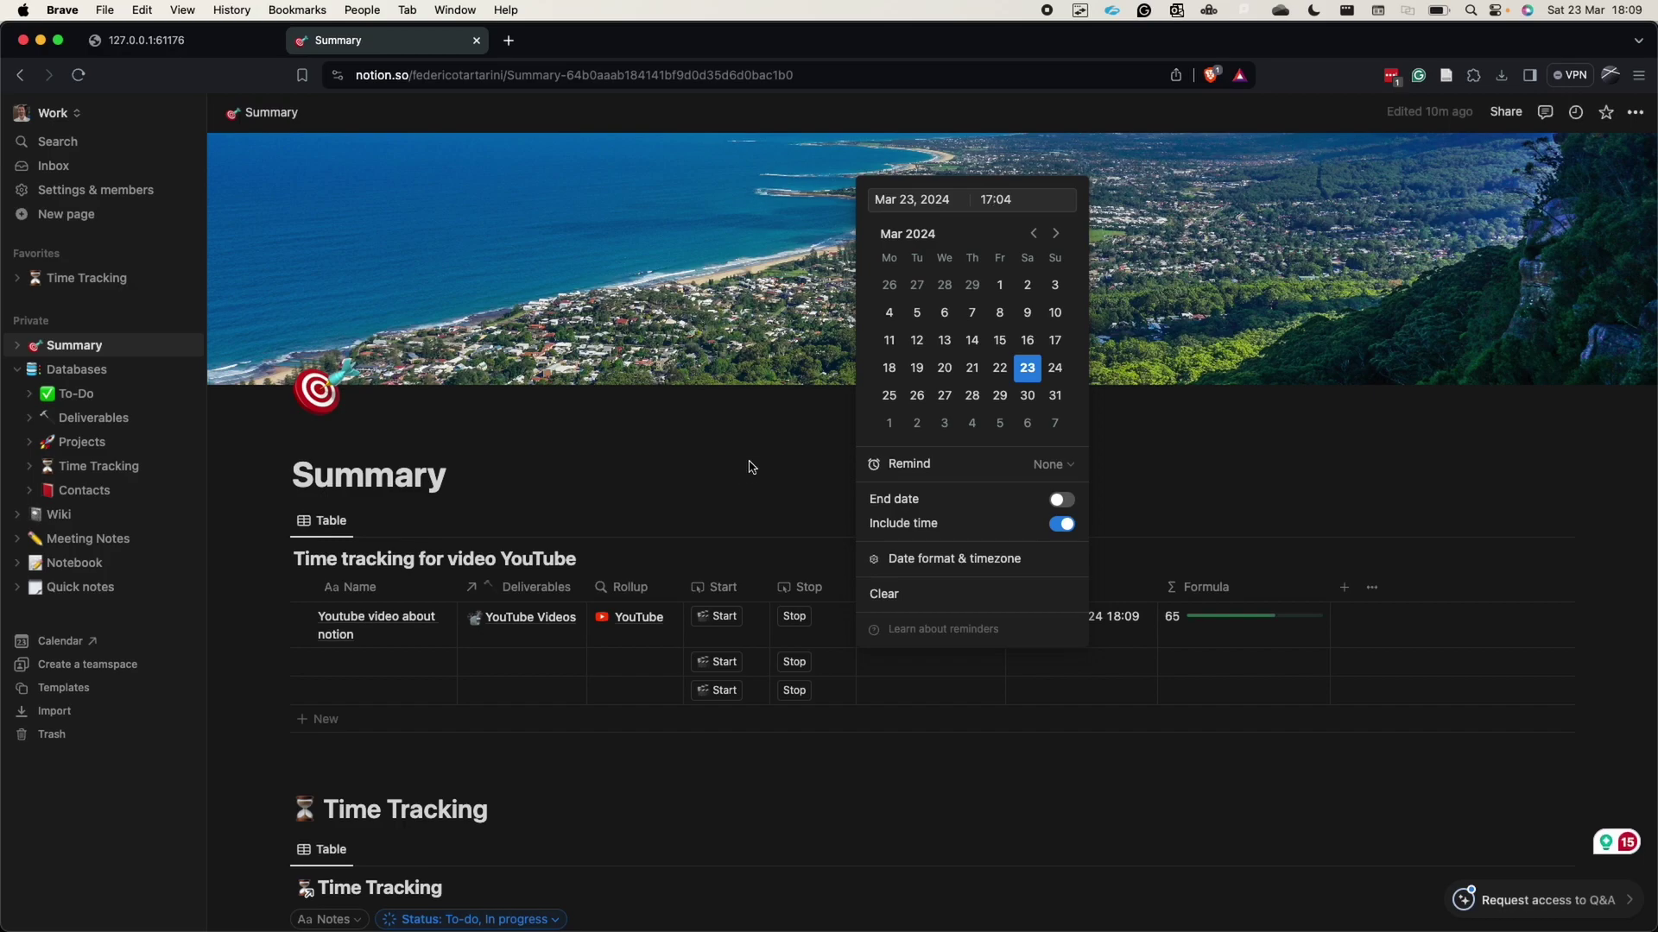
key(Escape)
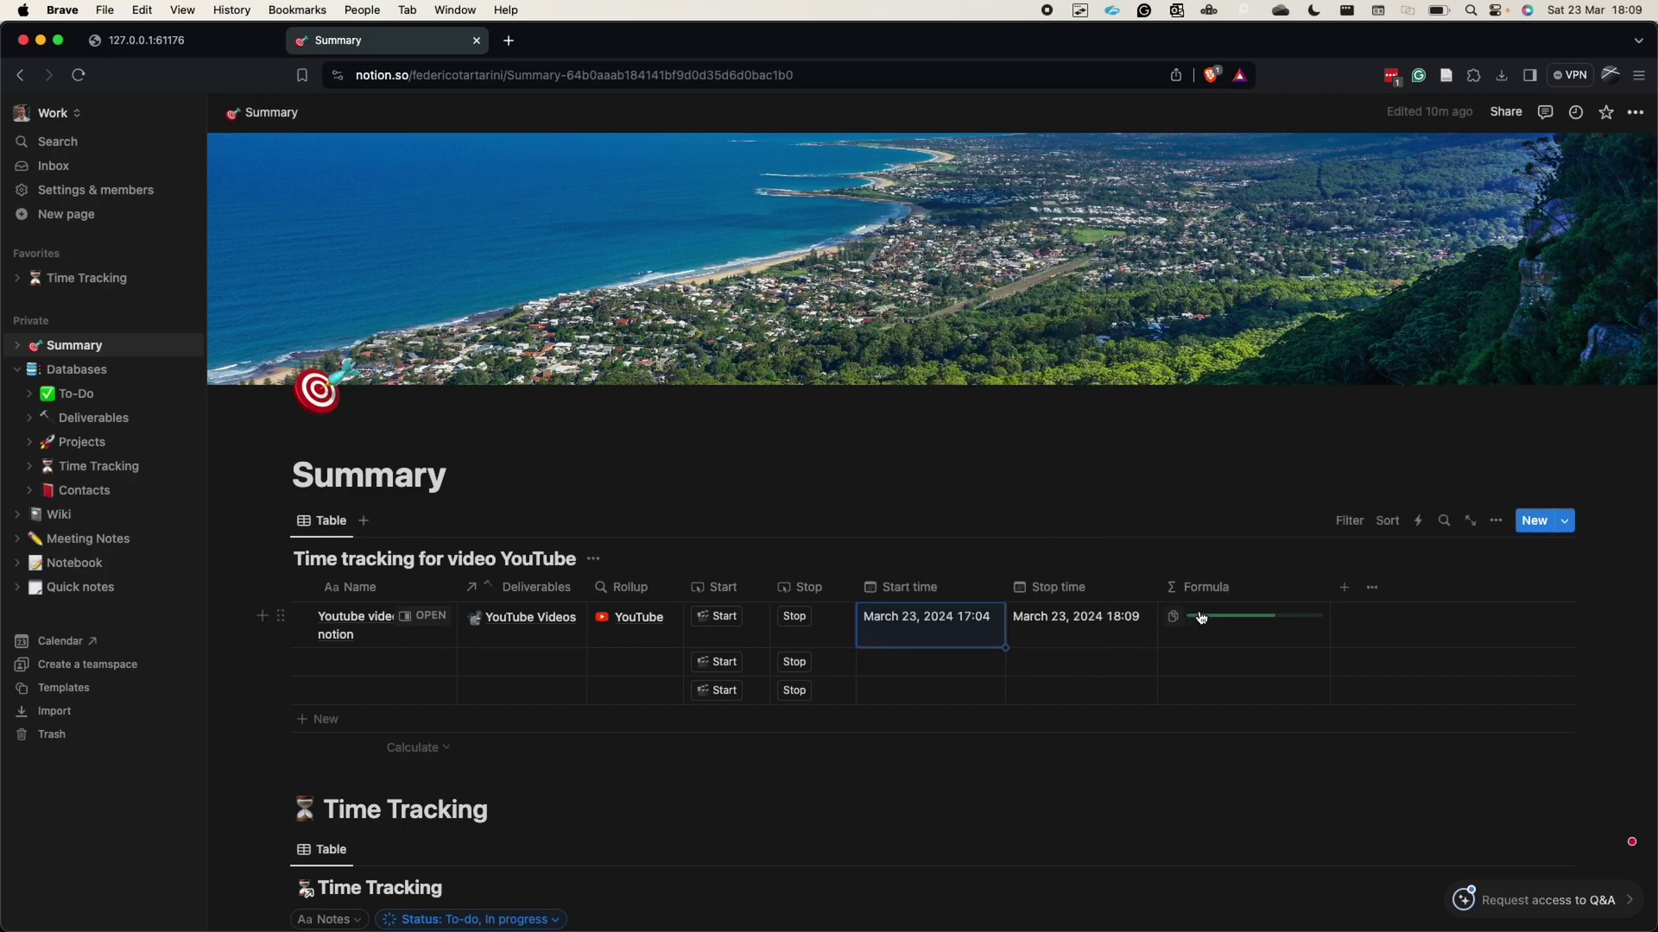
mouse_move(1219, 617)
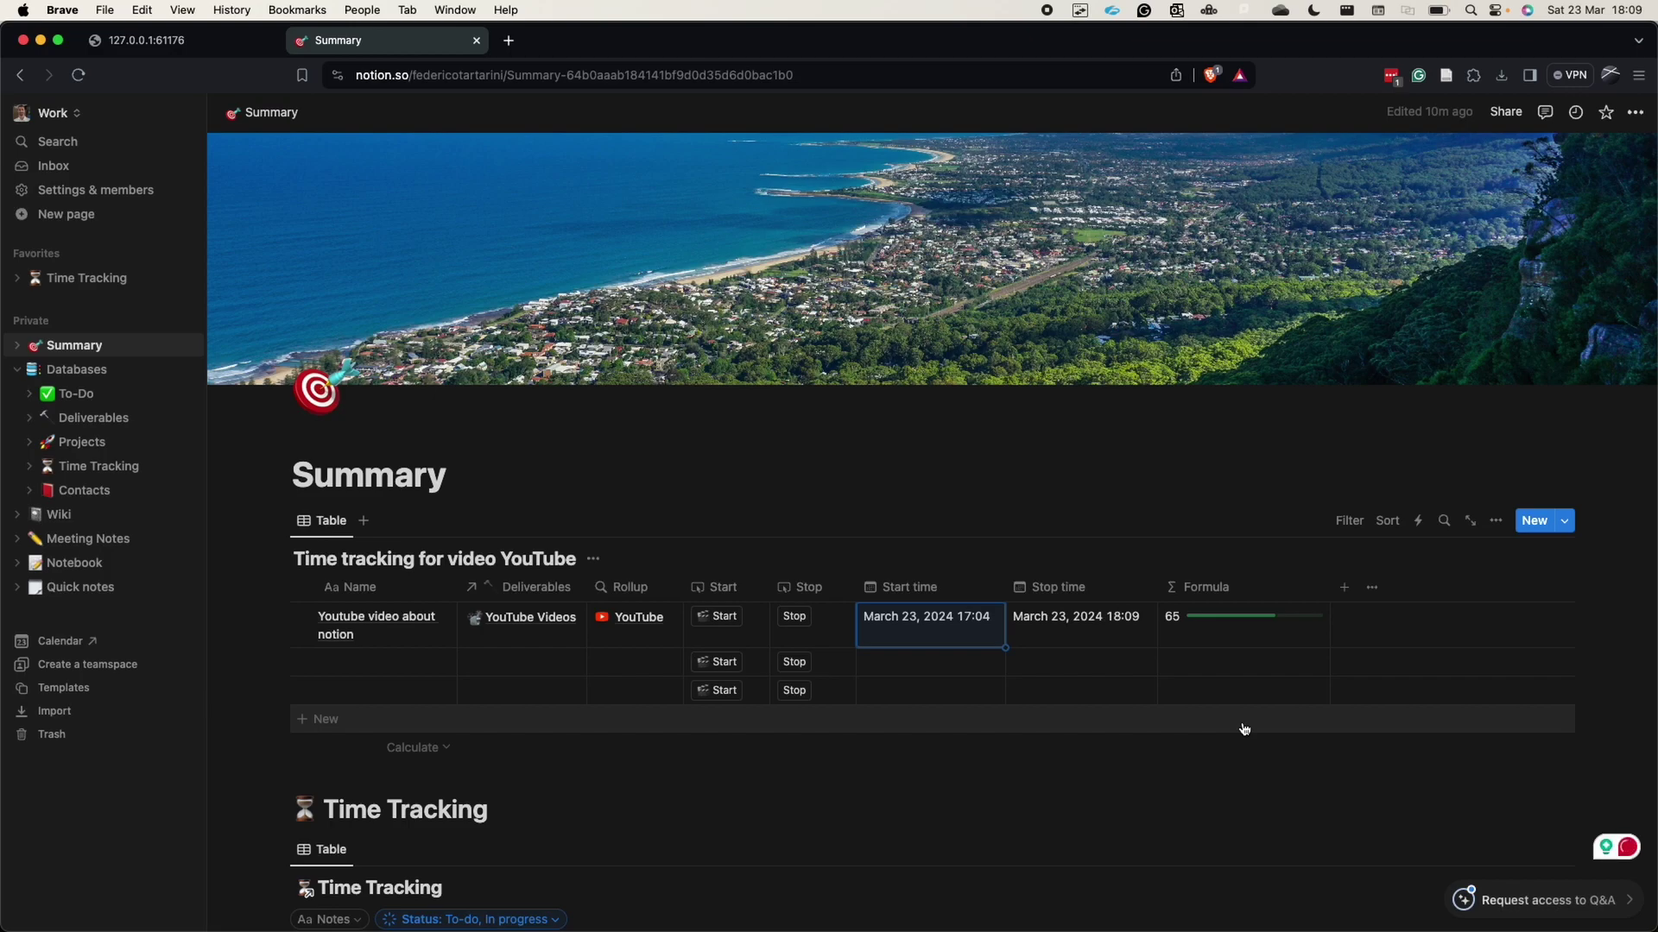
Set the Divide by value of the Formula property's bar to 480.
click(1221, 585)
click(1226, 656)
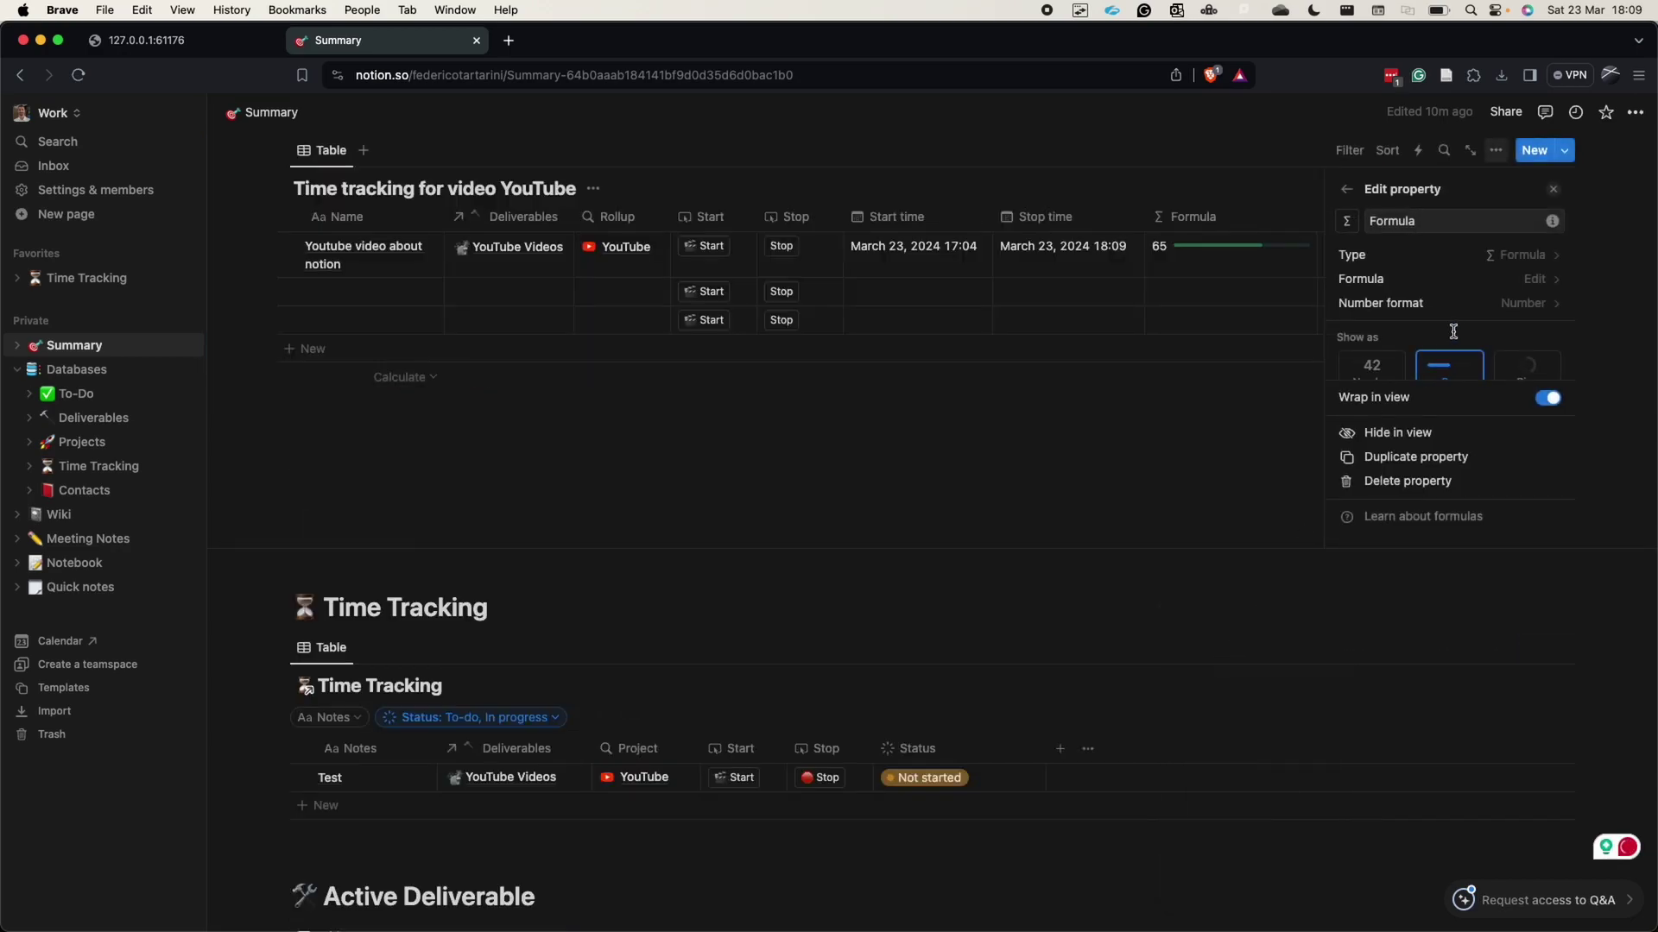
scroll(1453, 331, down, 5)
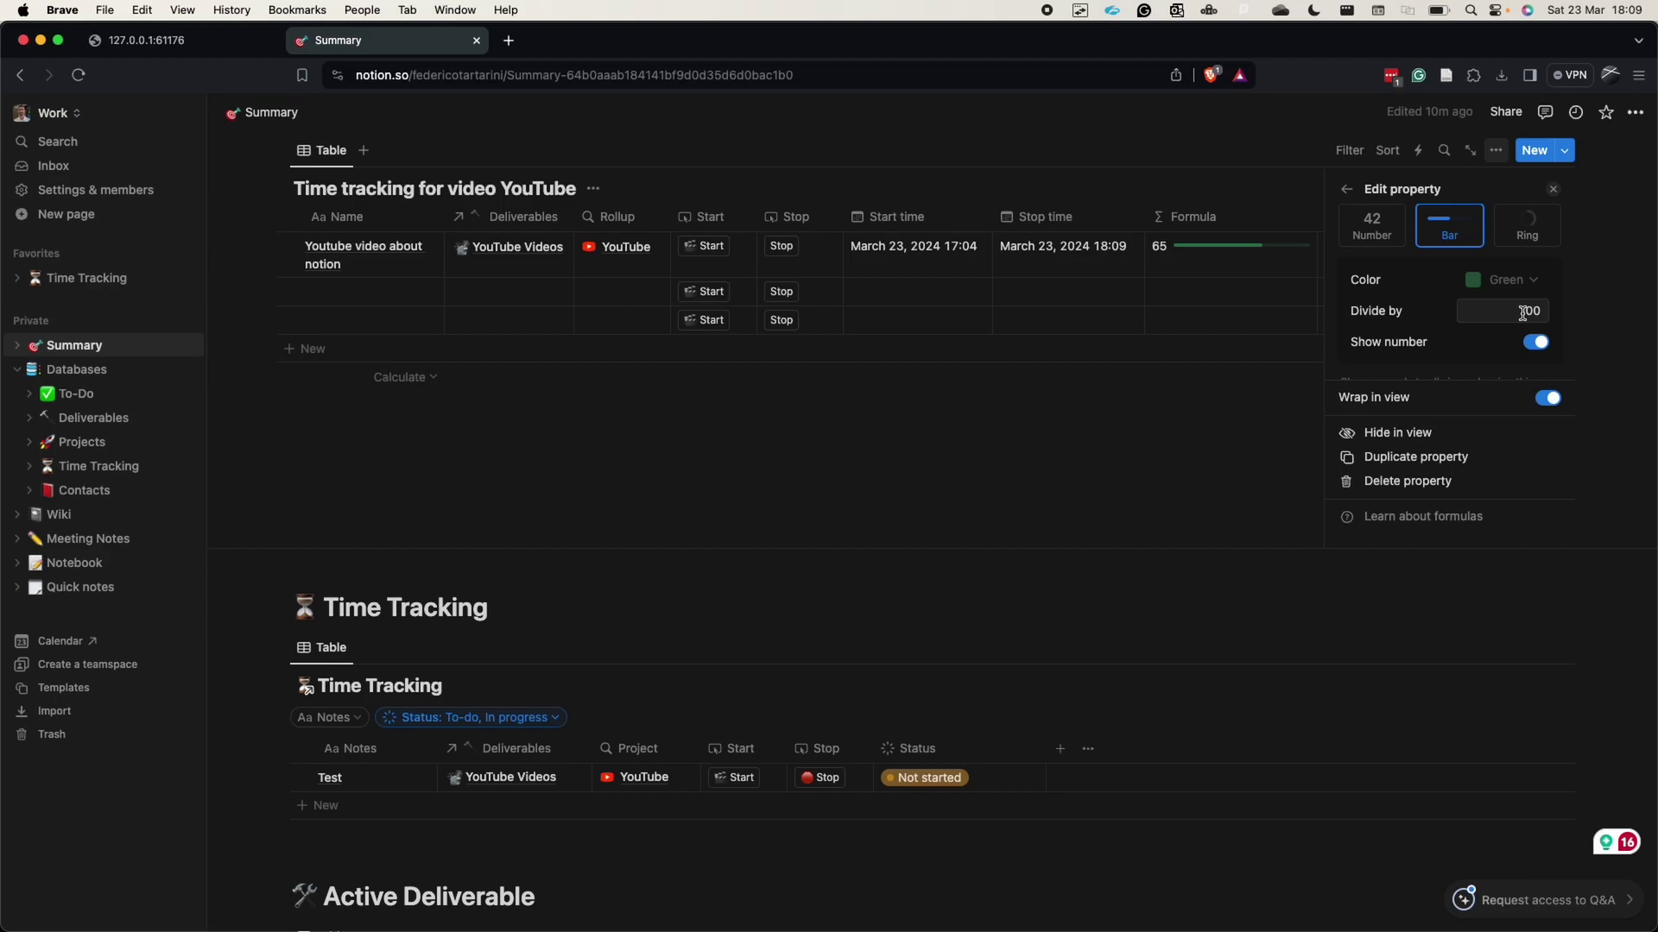
click(1523, 313)
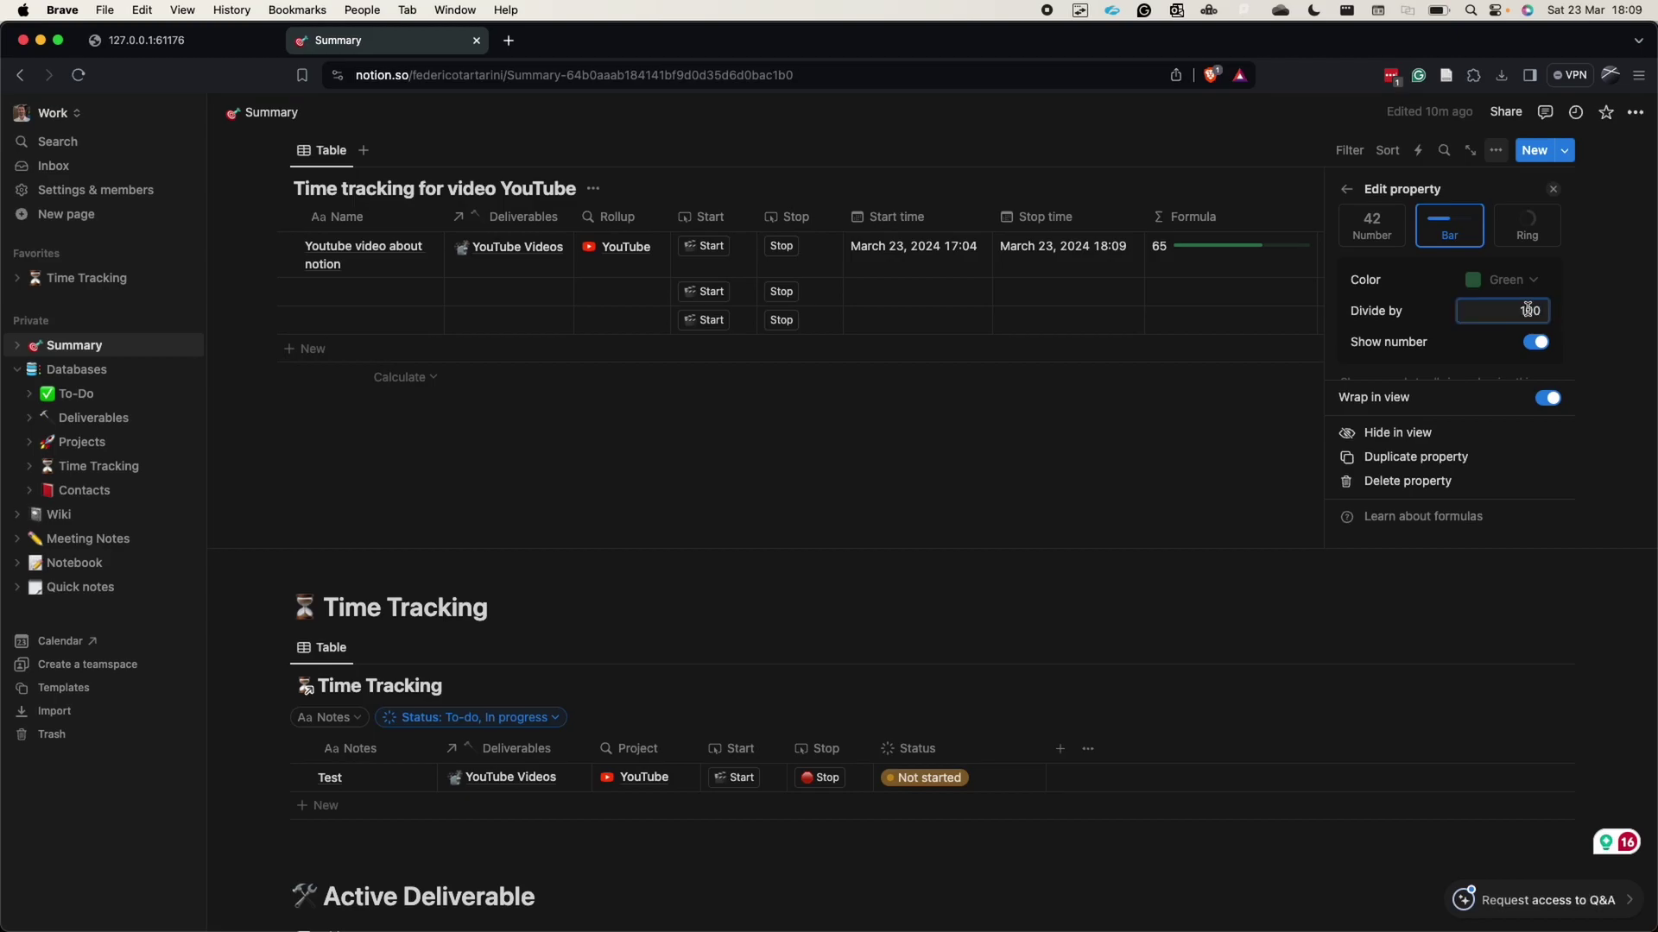
text(480)
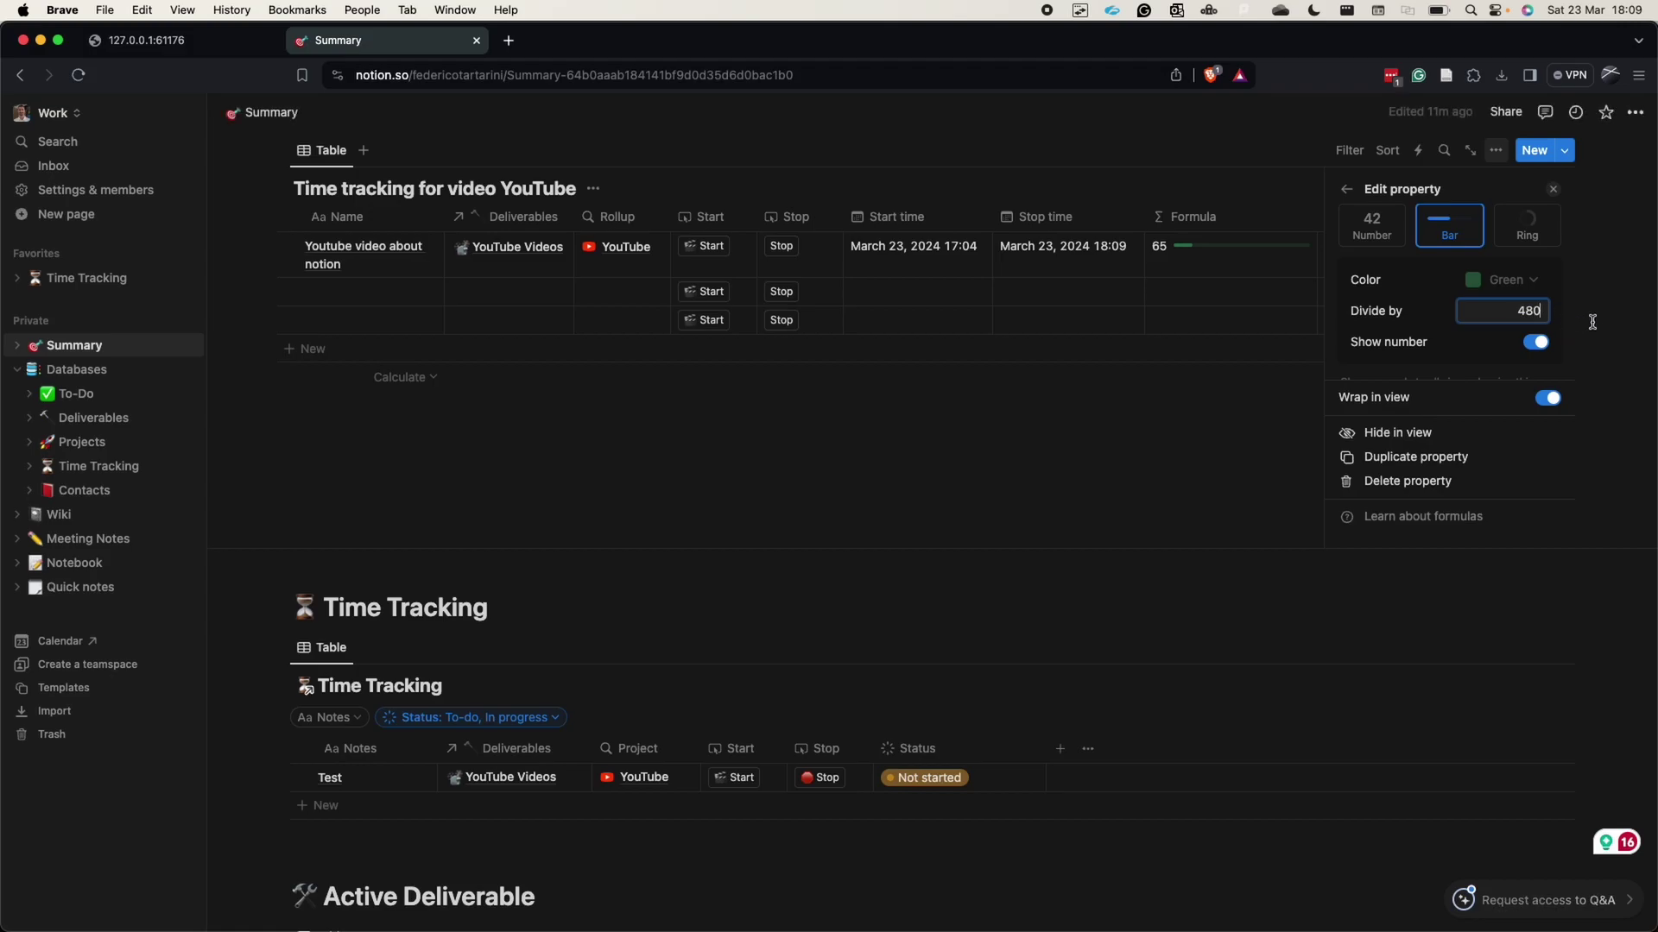
key(Return)
click(1243, 337)
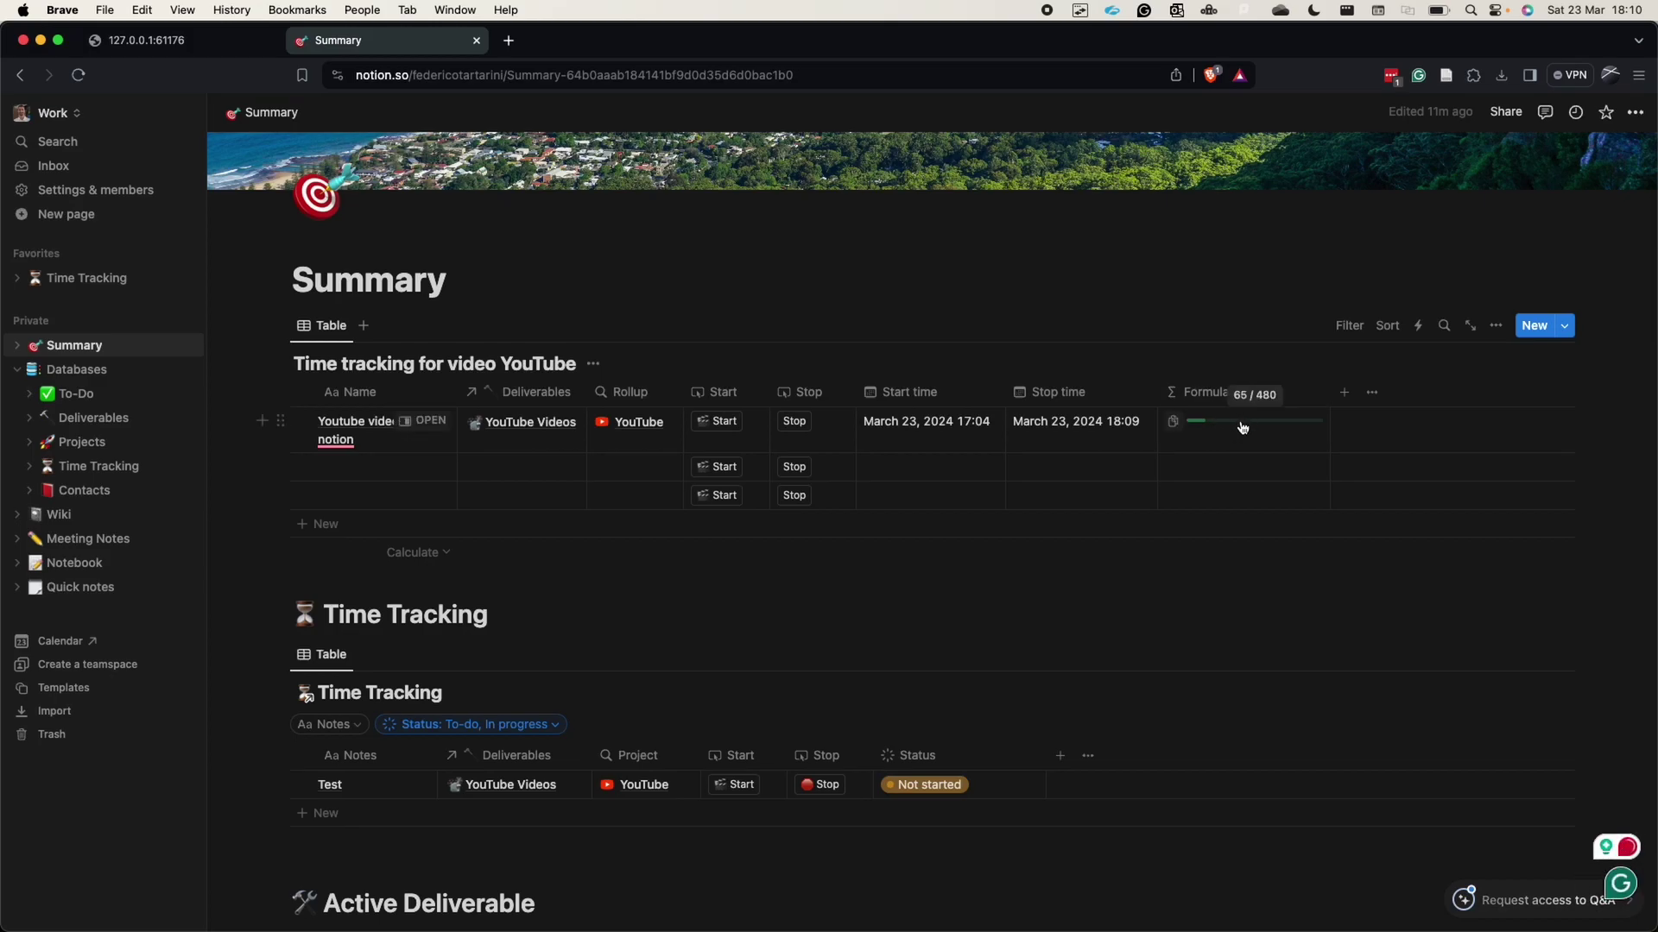
Add a Status property after the Formula column of the Time tracking for video YouTube database.
scroll(1242, 429, up, 3)
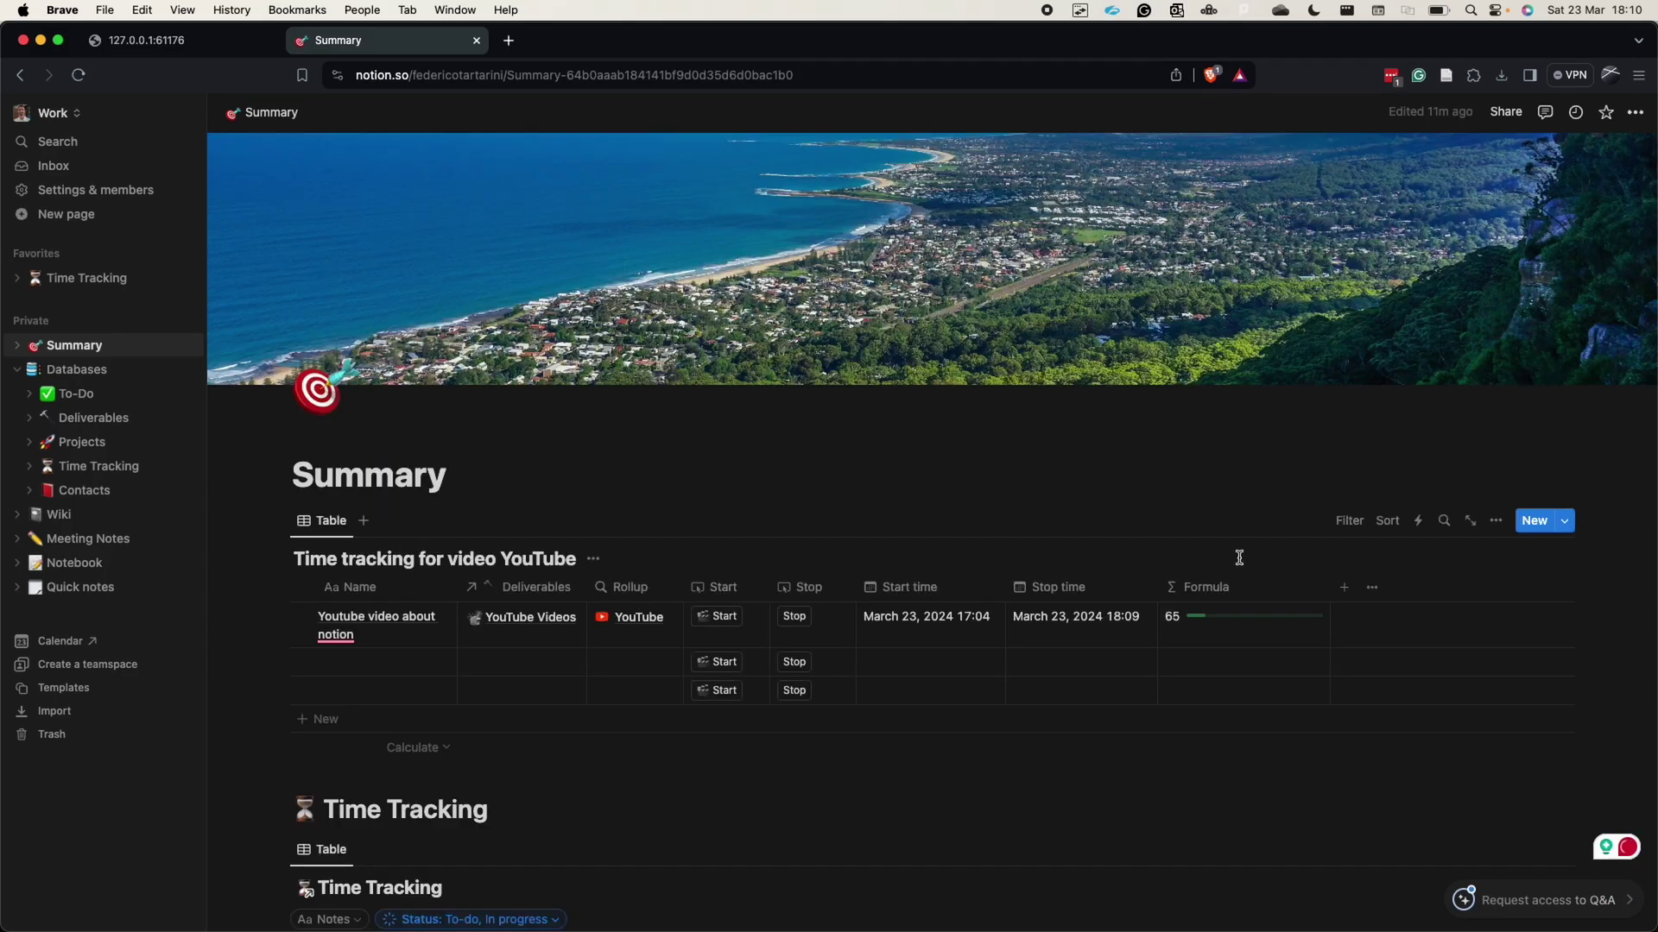
click(1343, 587)
scroll(1395, 812, down, 3)
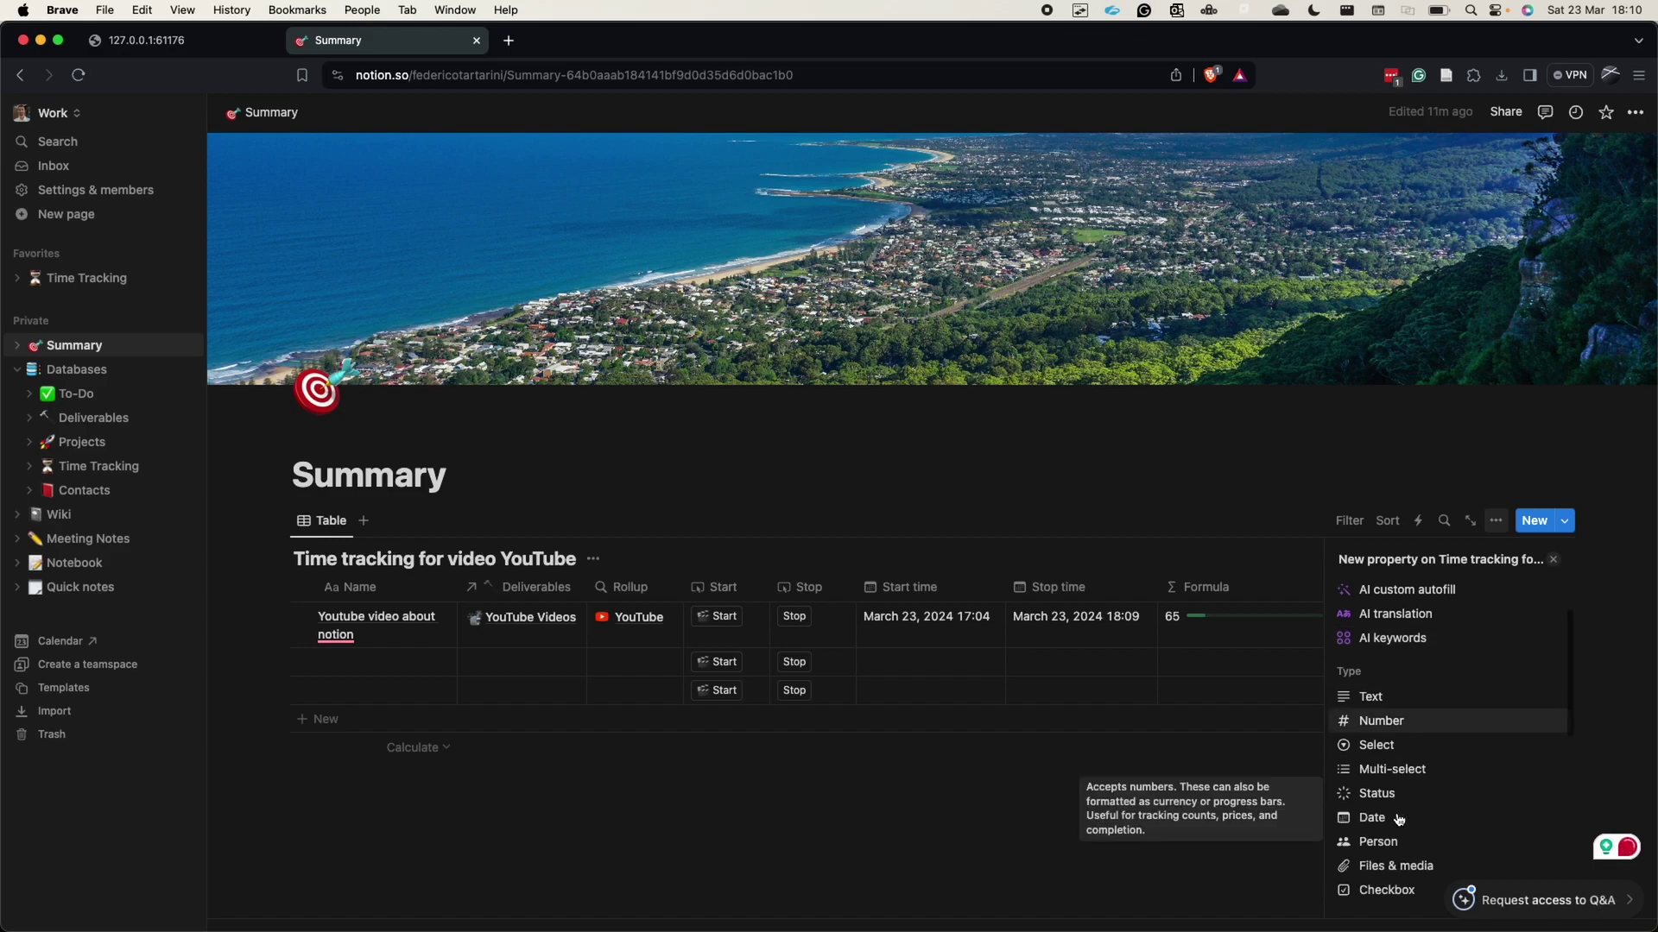
scroll(1400, 819, down, 3)
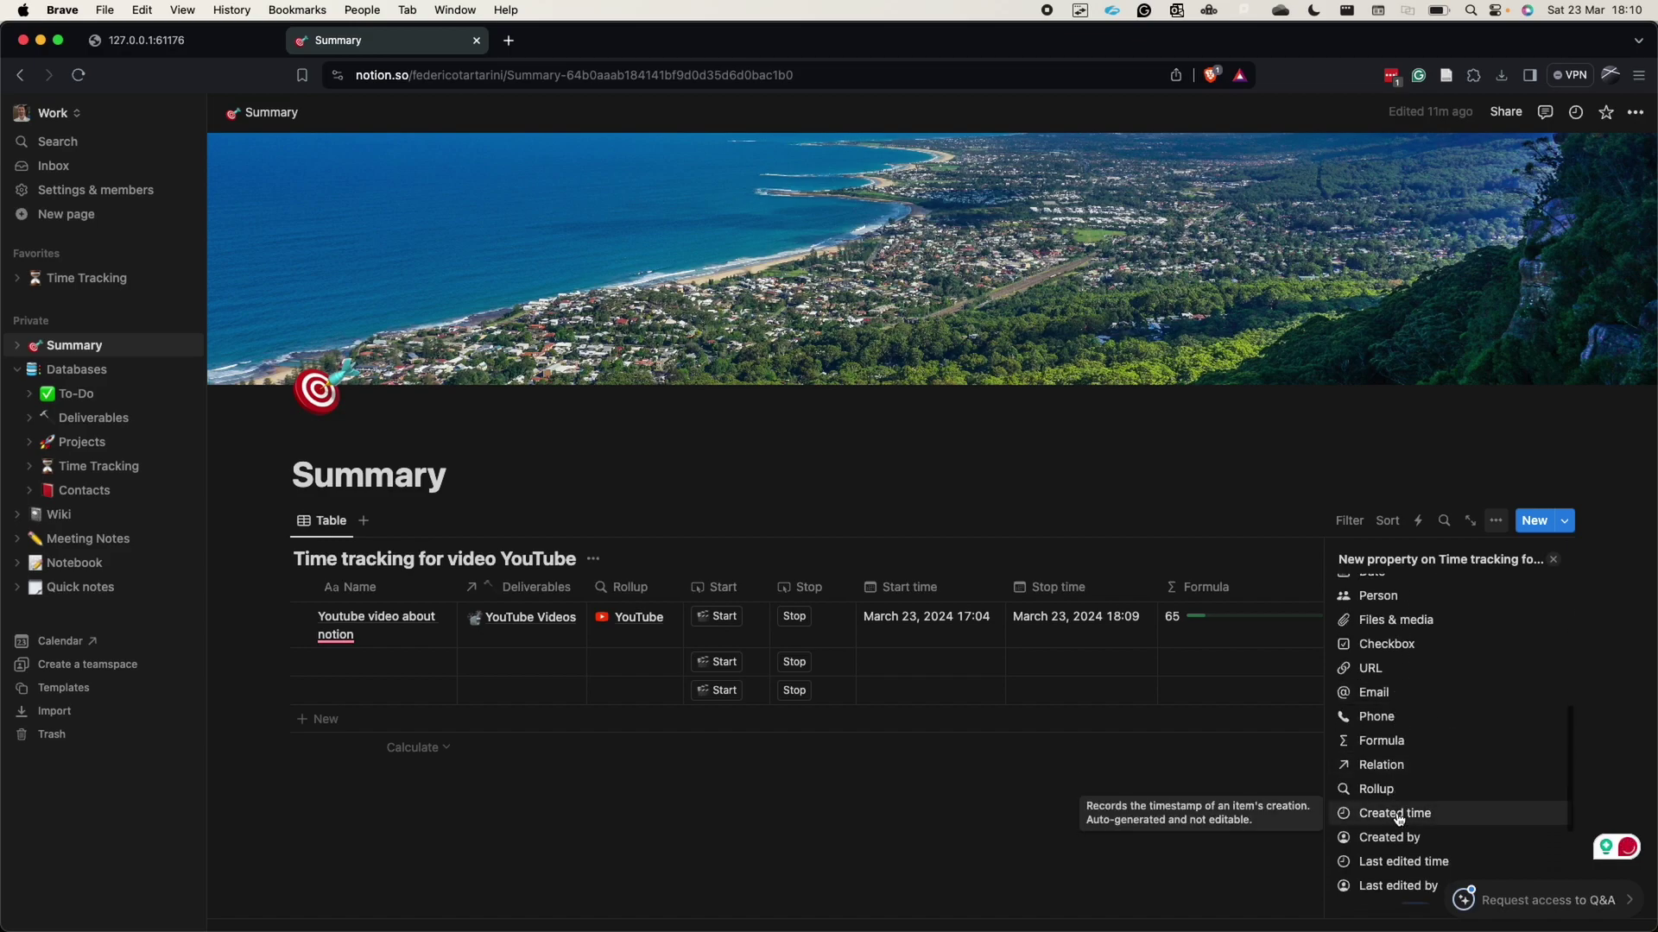
scroll(1399, 819, up, 5)
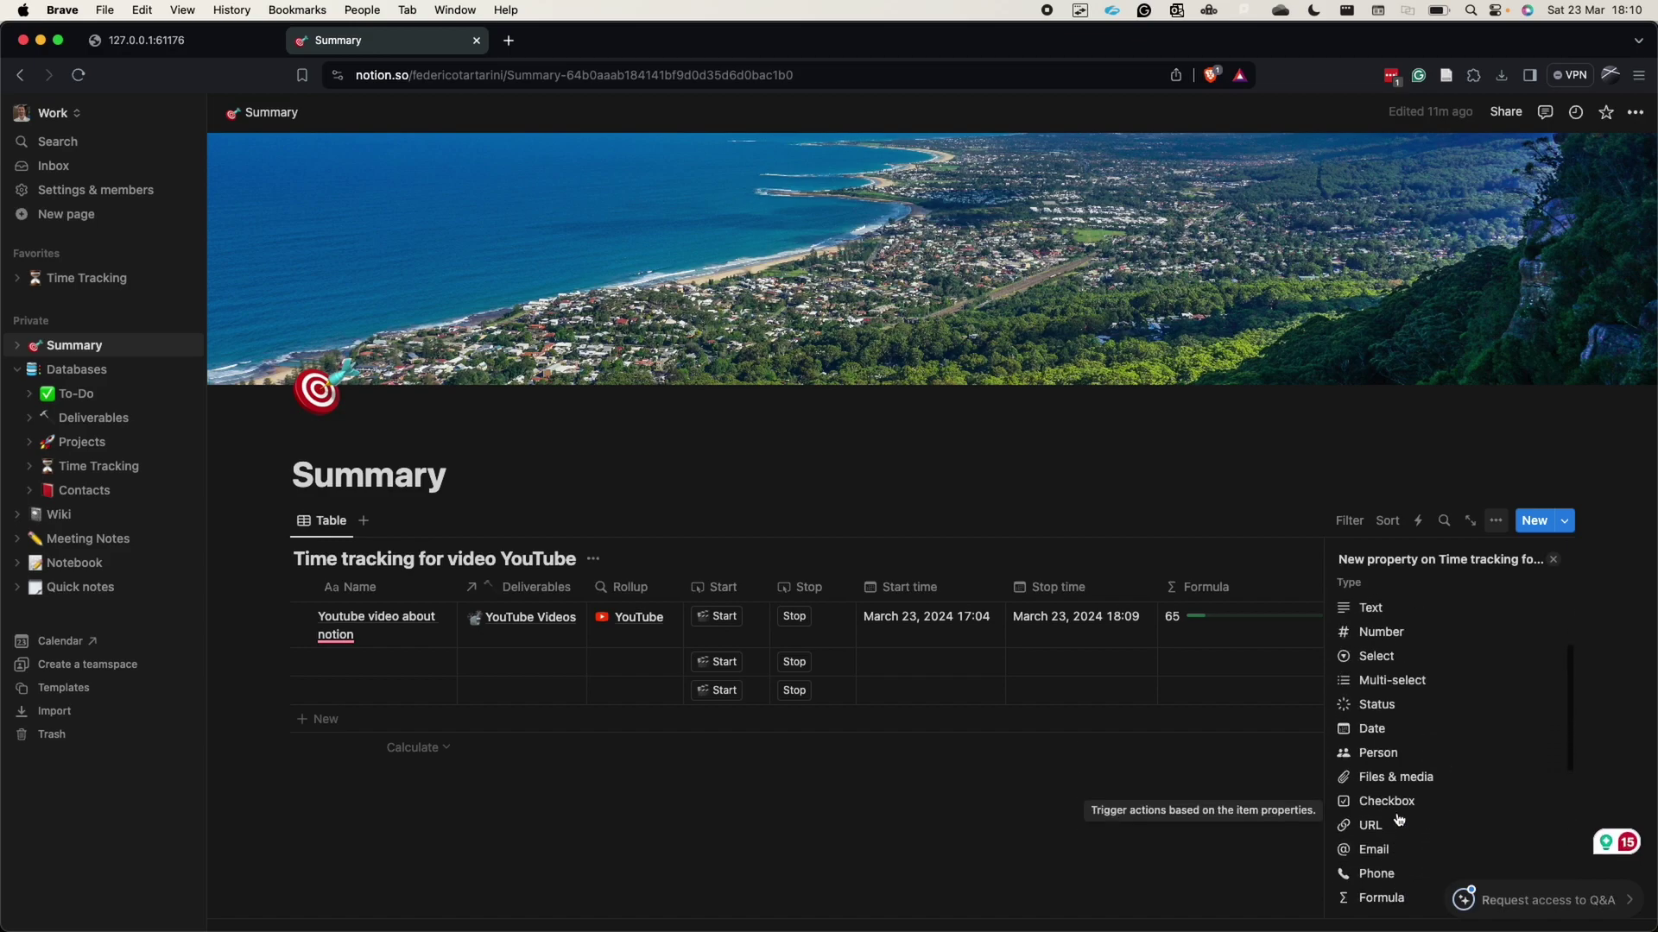
click(1391, 725)
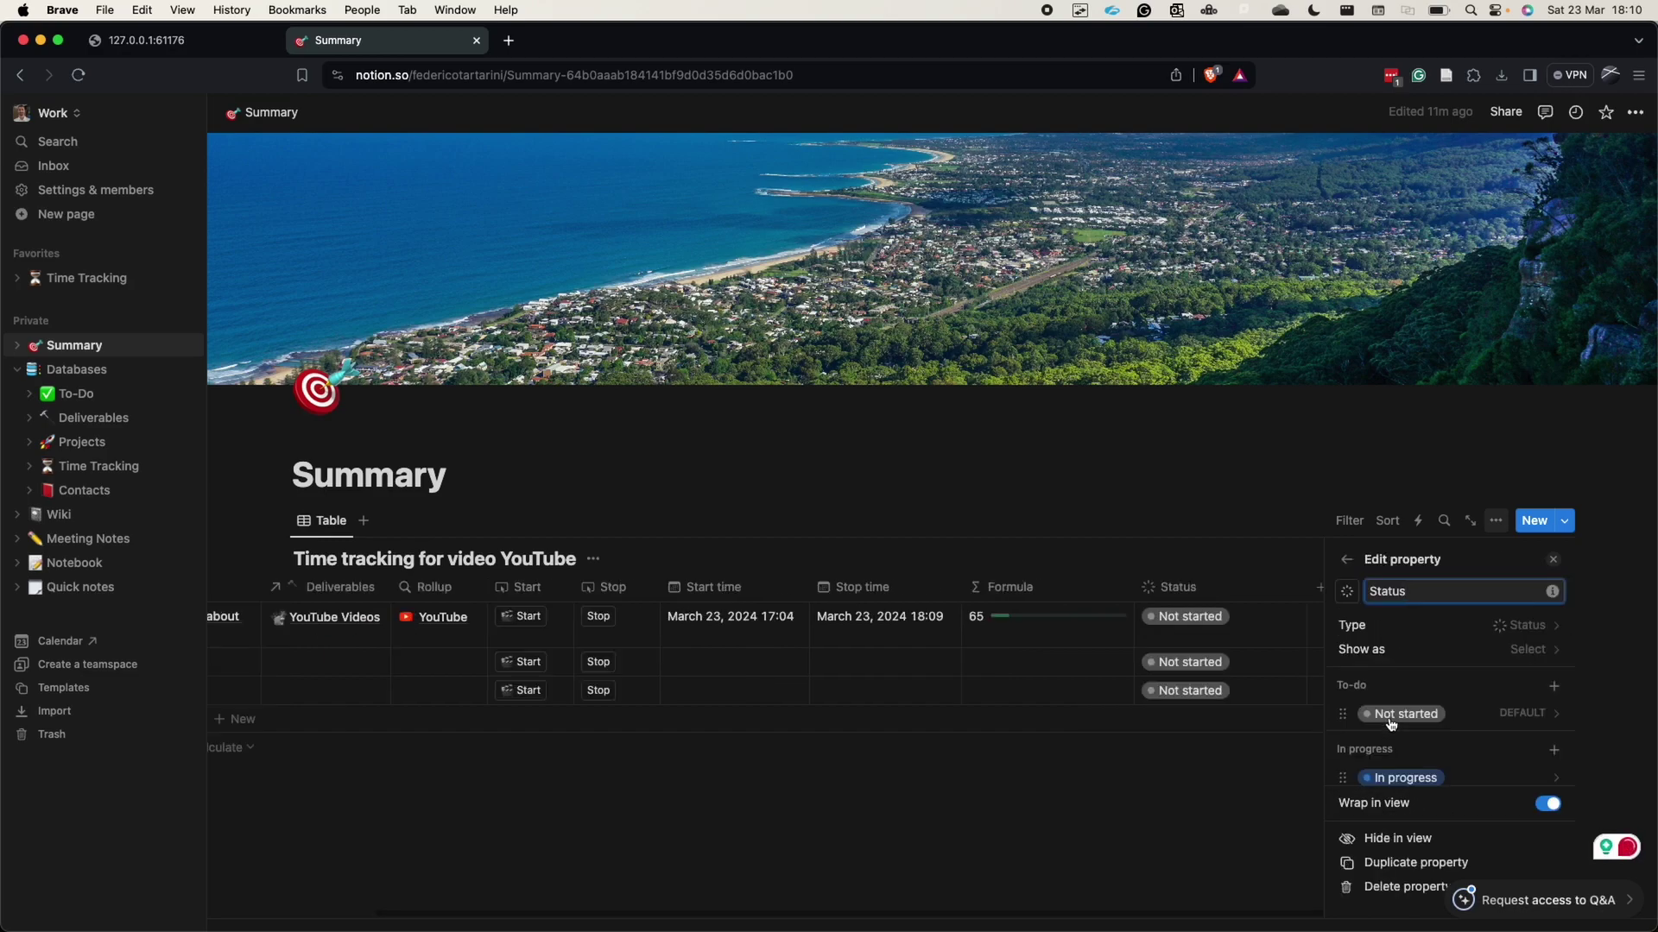
Set the colour of the Status property's "Not started" option to Yellow.
scroll(1391, 723, down, 2)
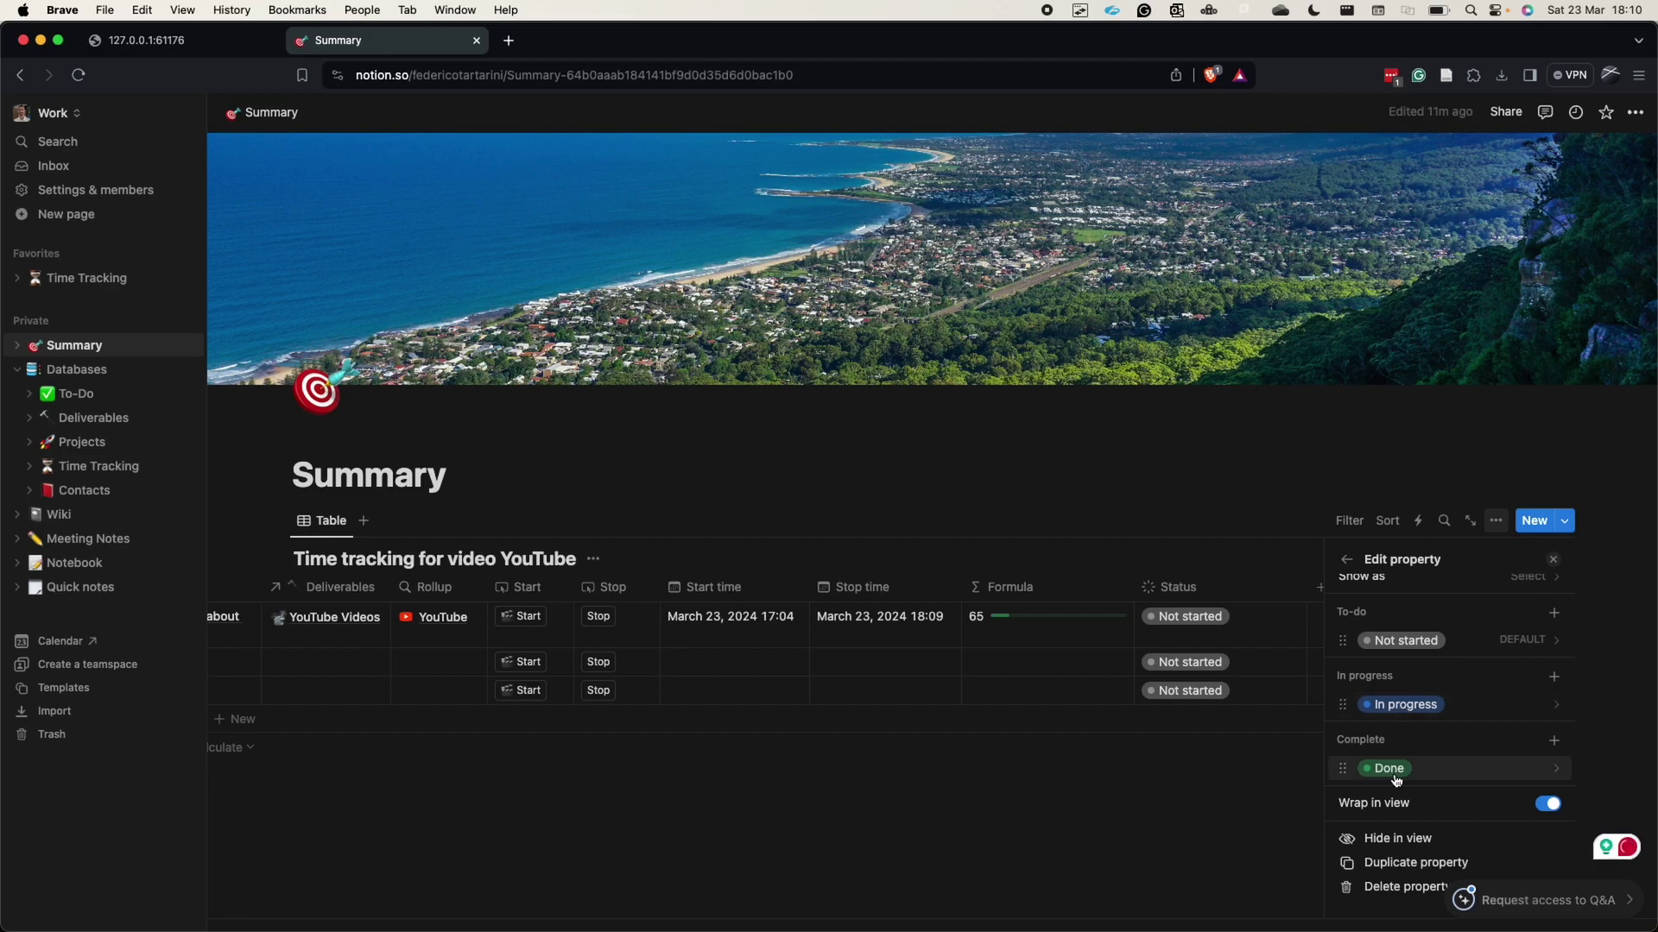
click(1403, 642)
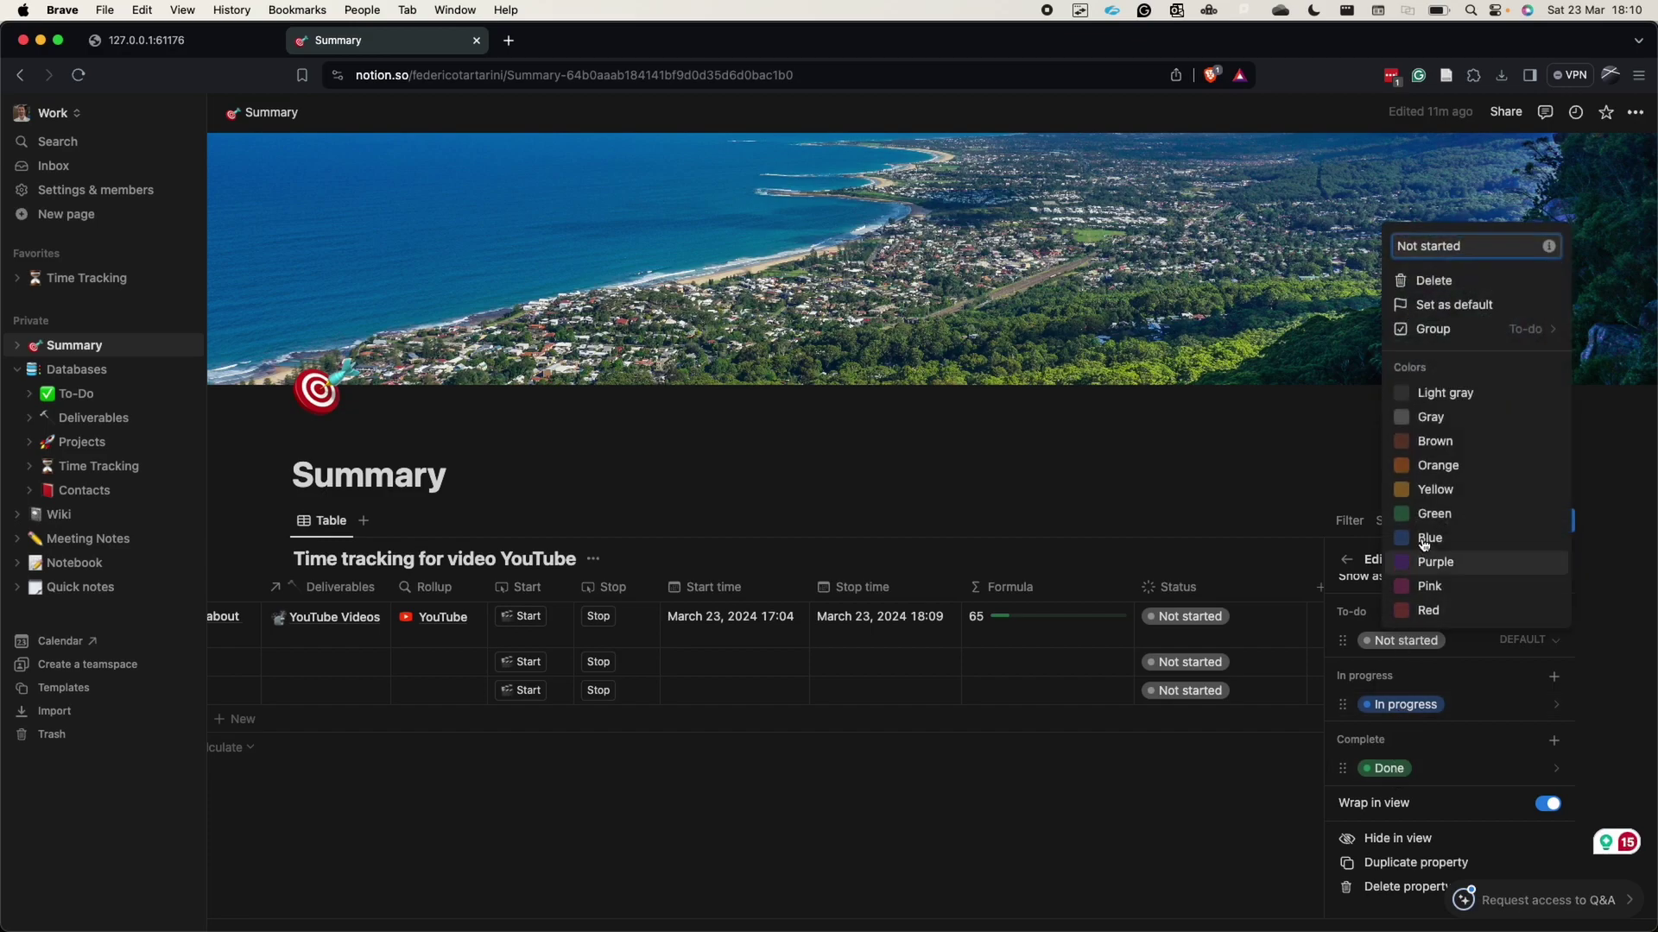
click(1435, 490)
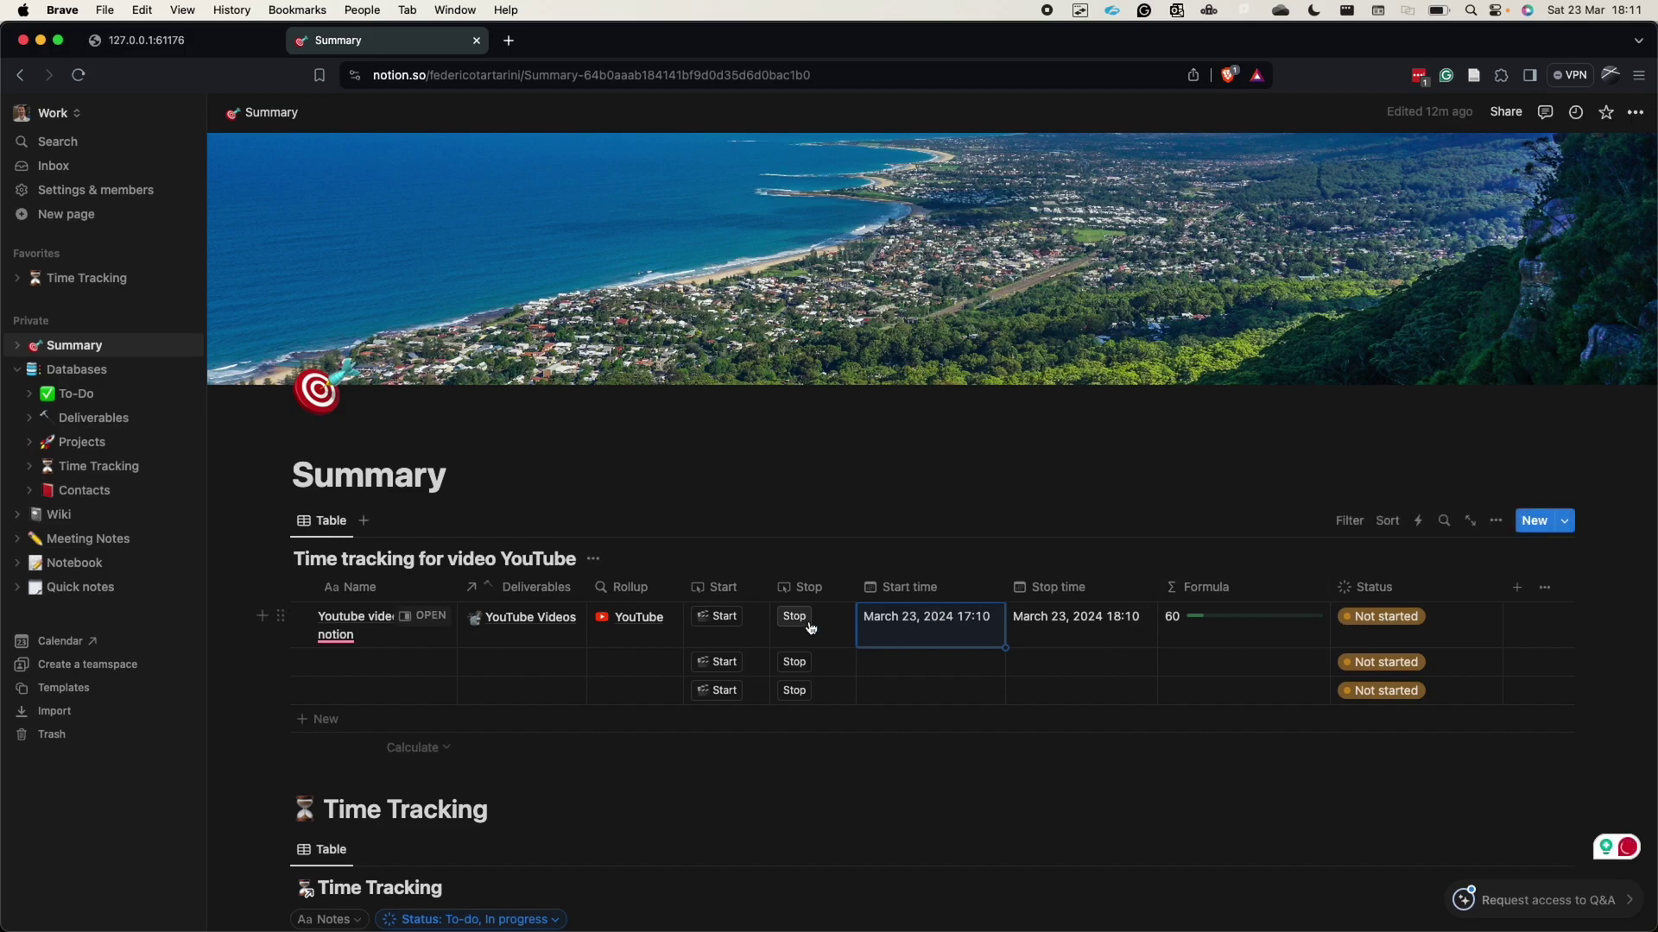
Add an action to the Start button property that sets Status to In progress.
click(719, 615)
click(723, 596)
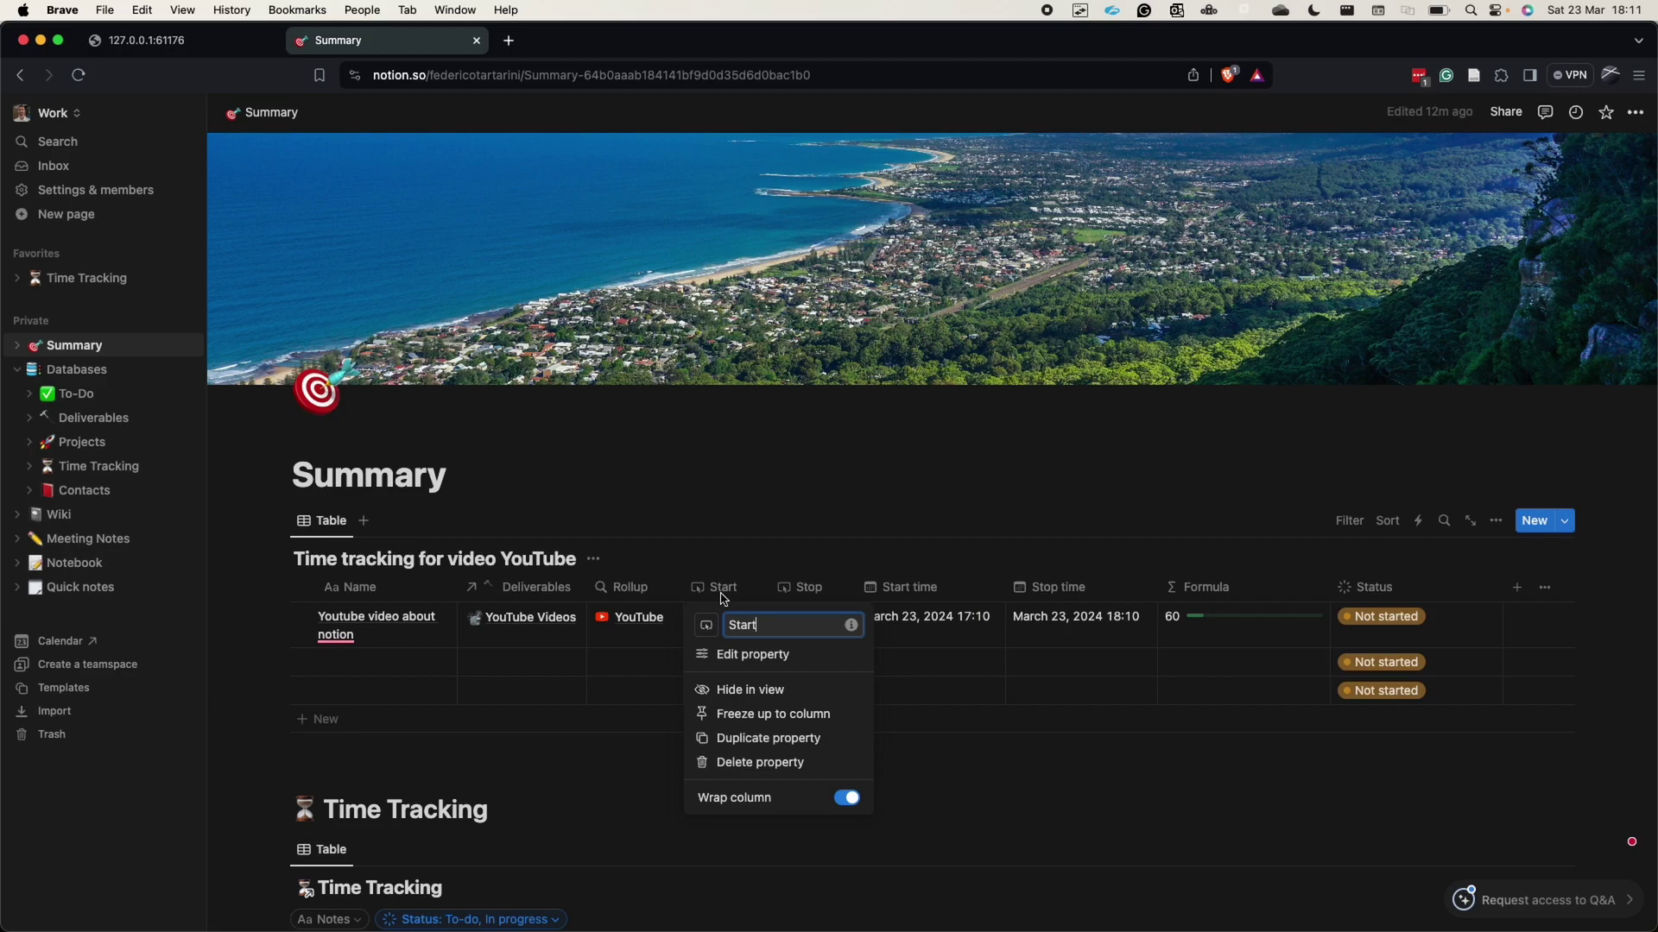
click(728, 660)
scroll(1391, 340, down, 3)
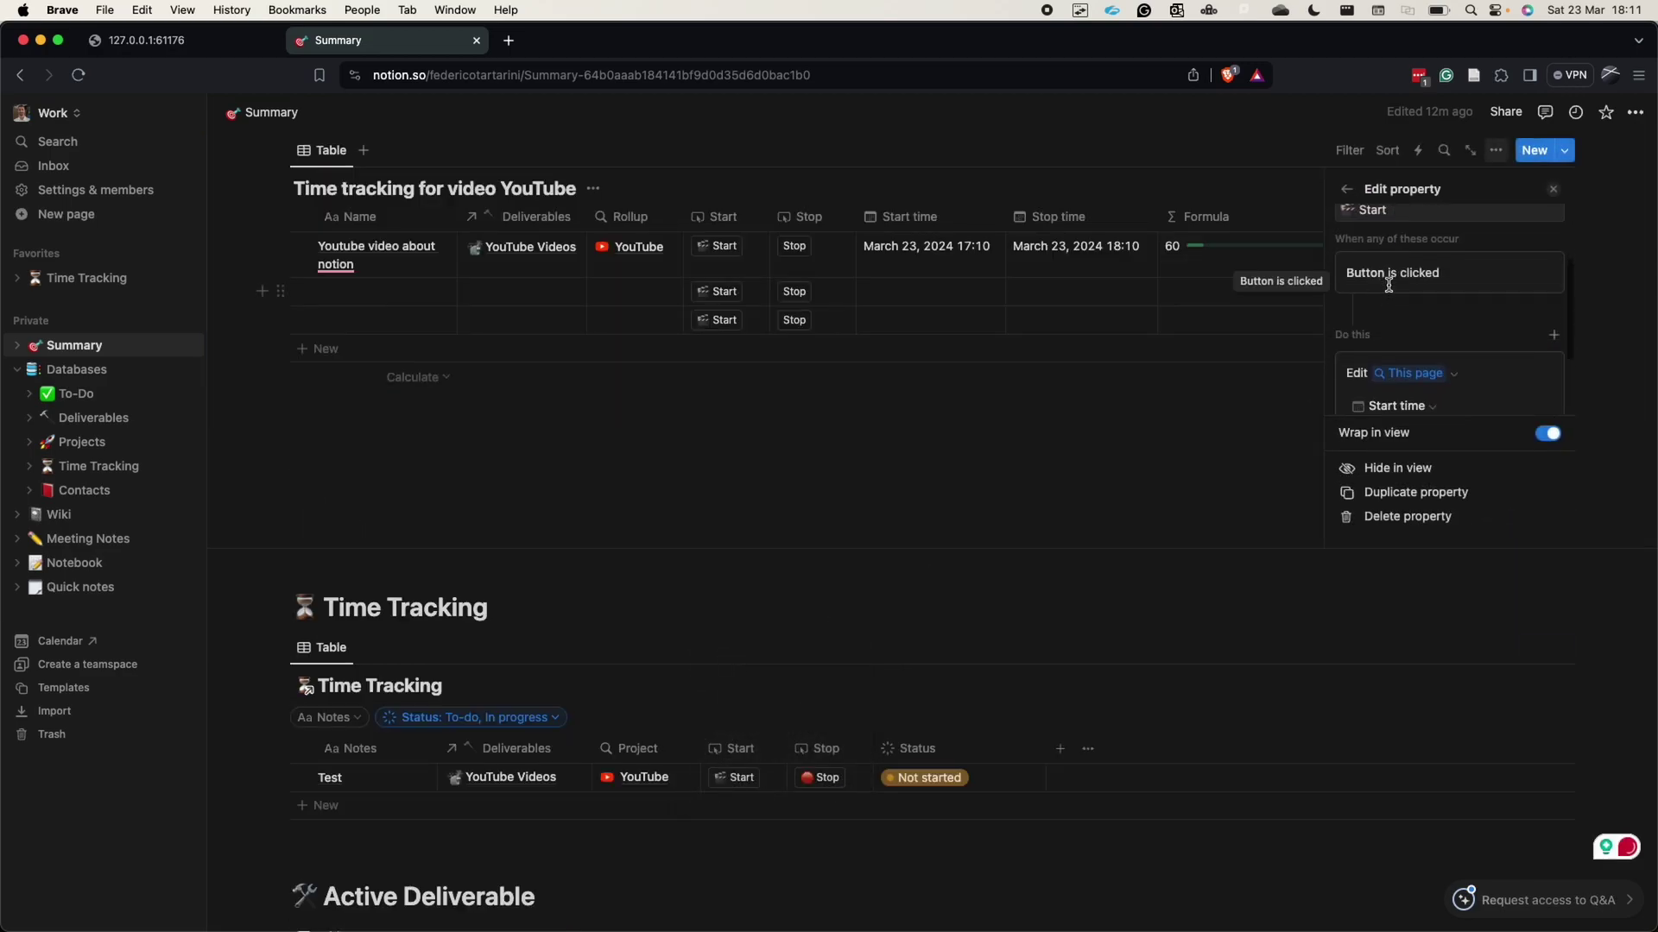
scroll(1388, 284, down, 3)
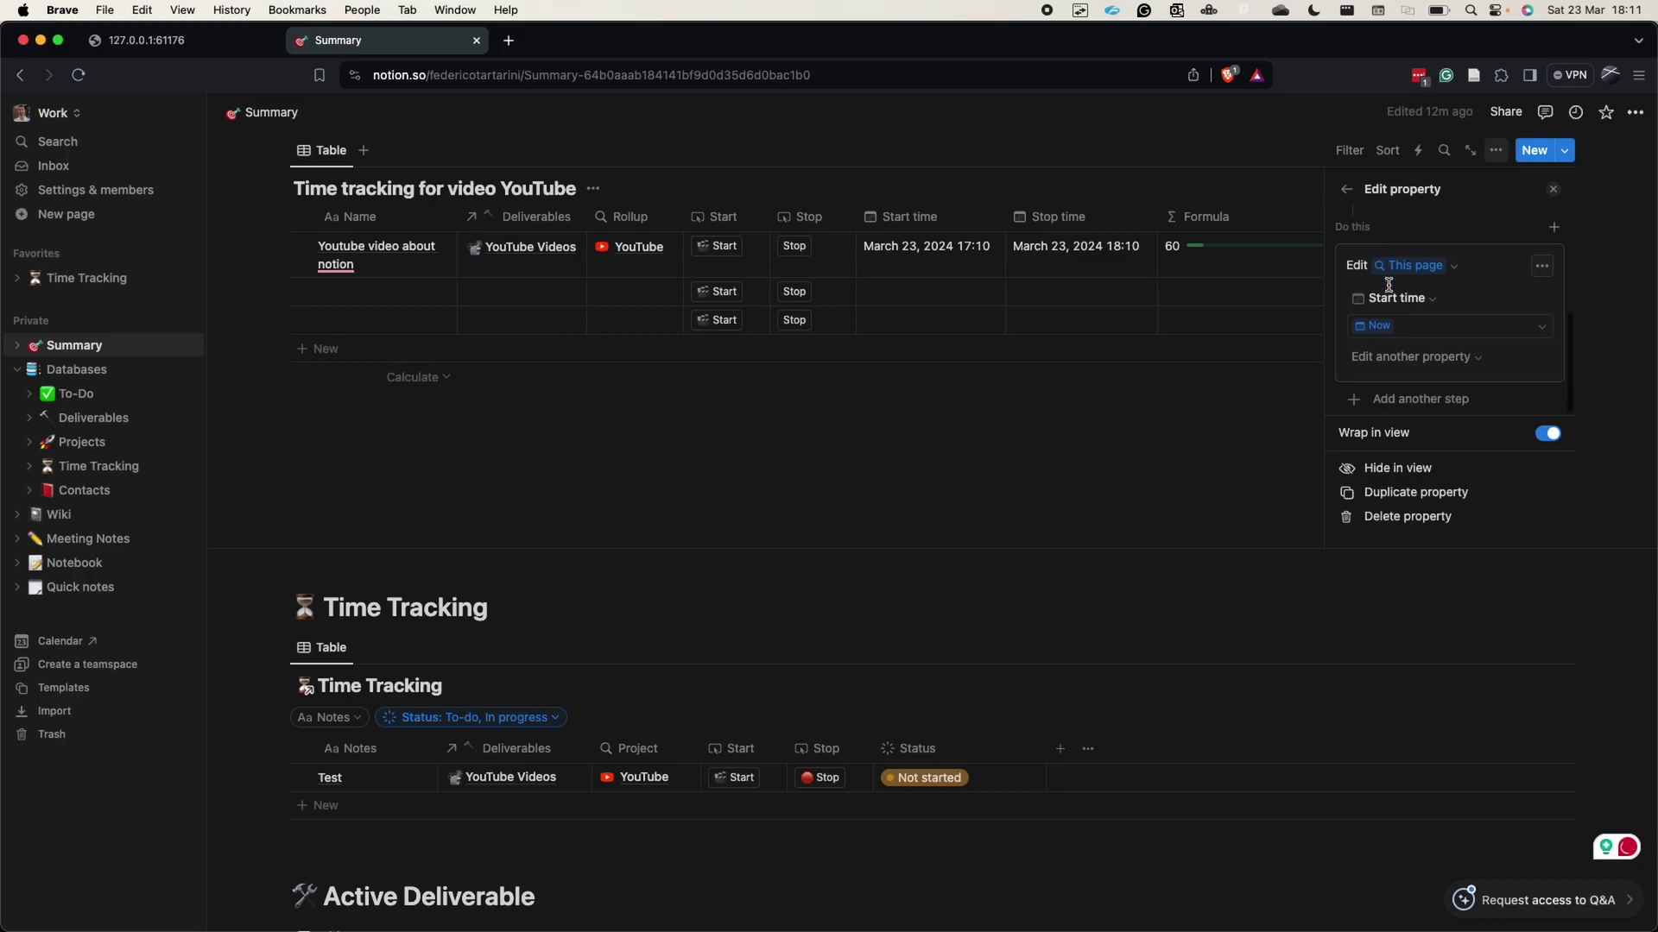
click(1360, 406)
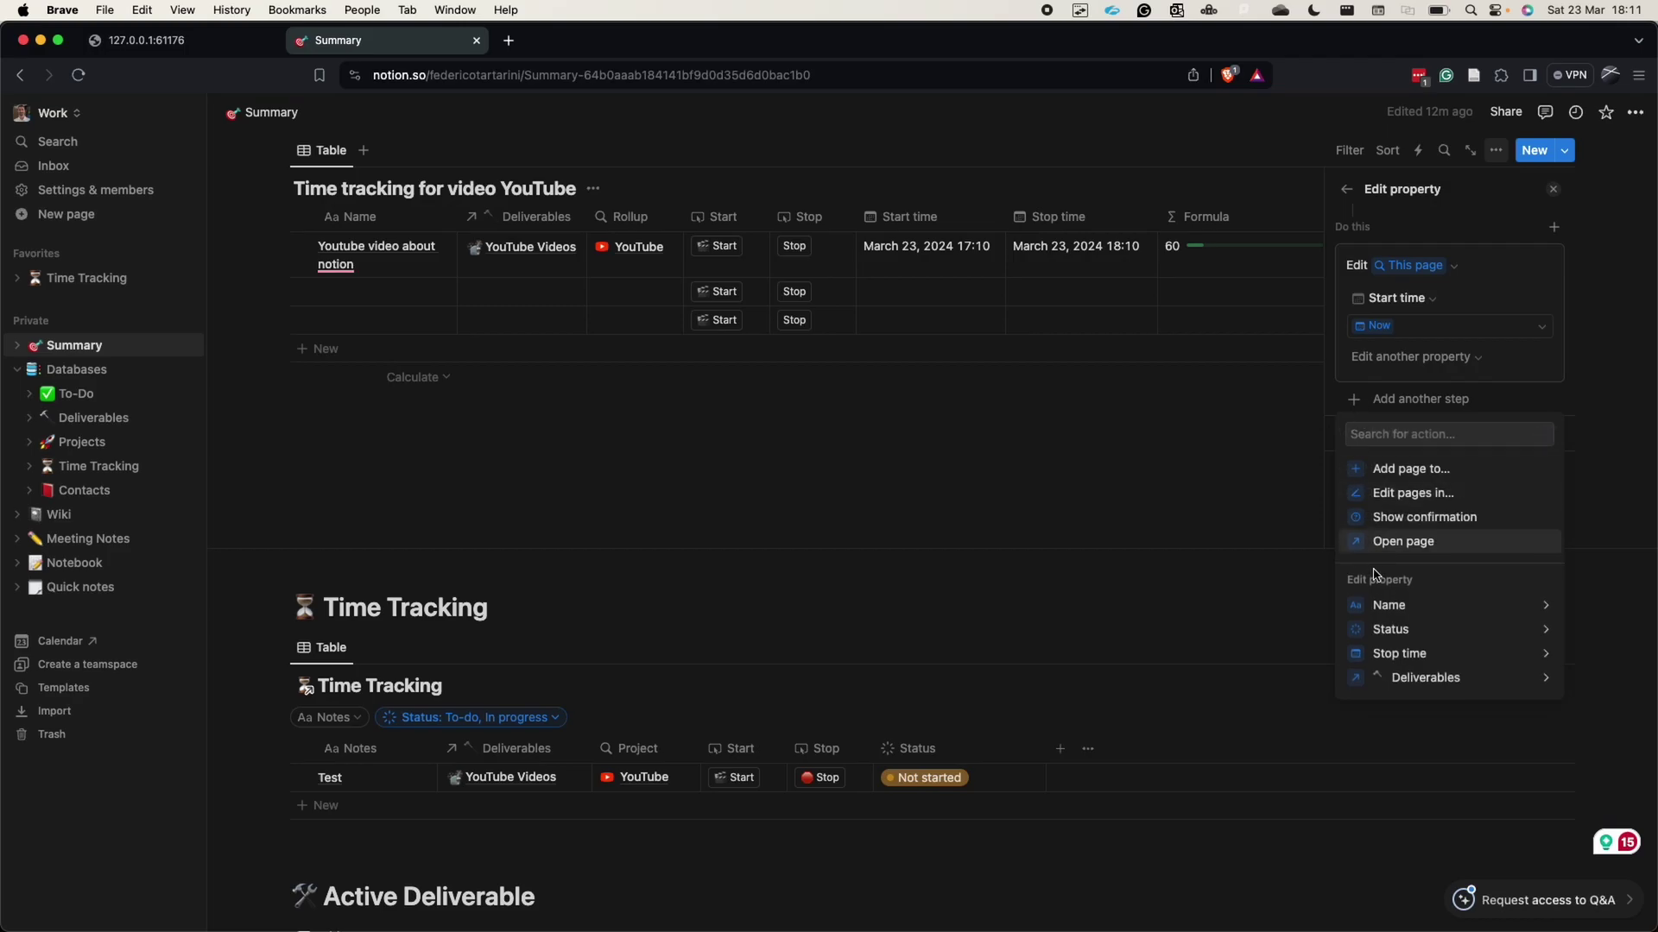
click(1379, 630)
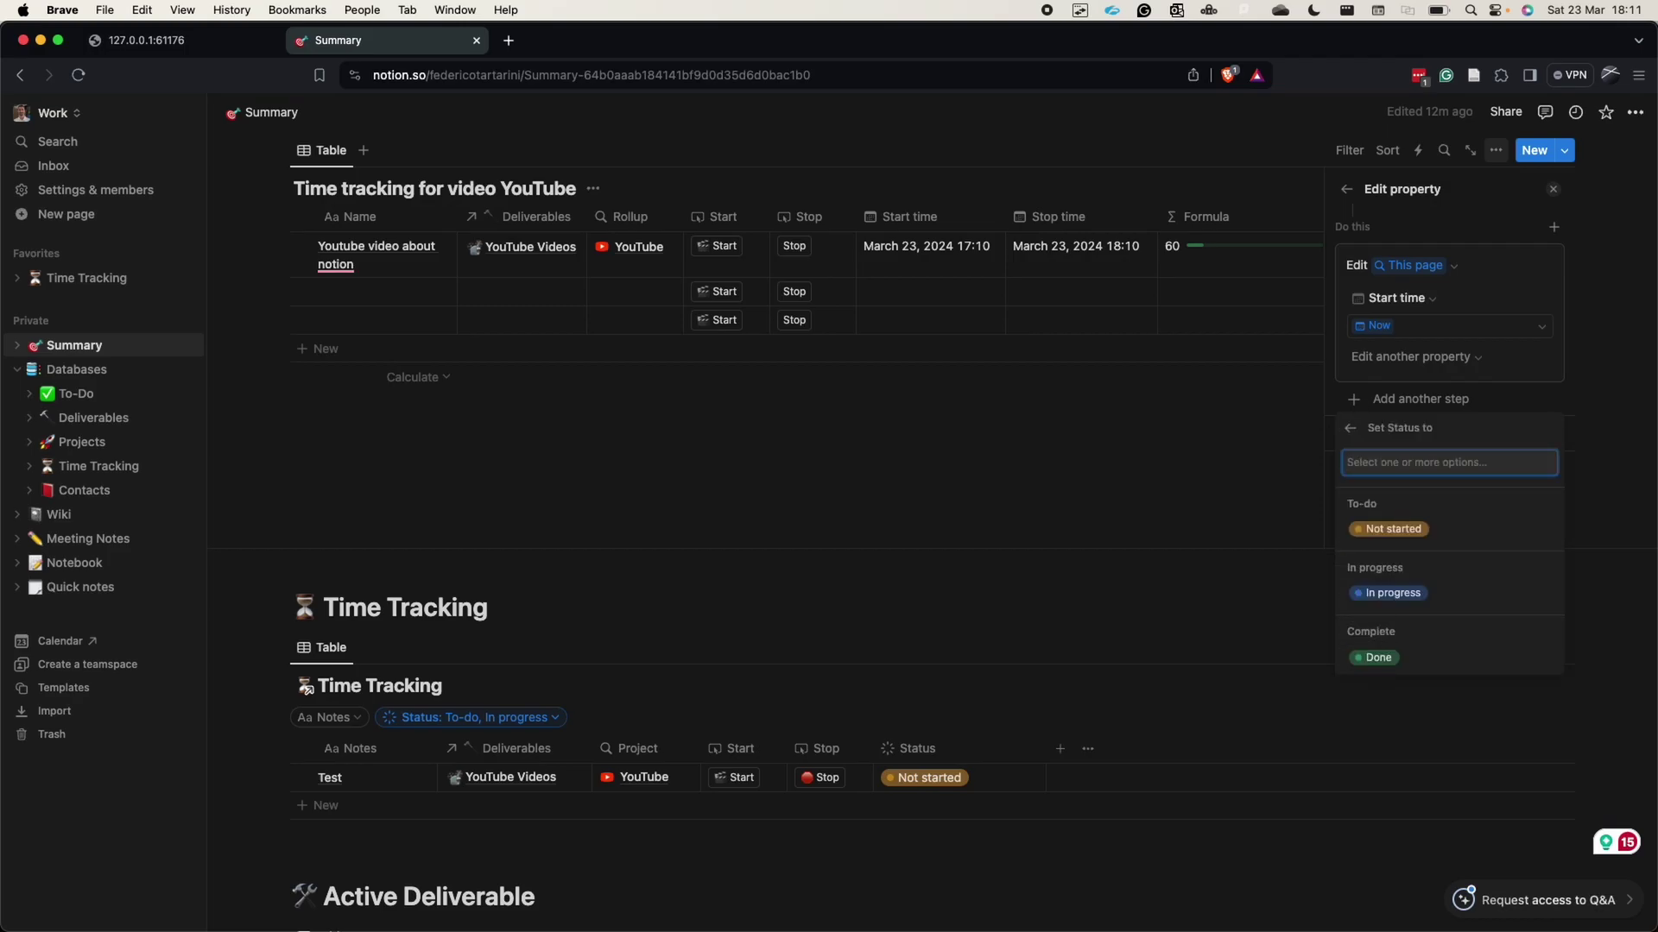
click(1392, 594)
key(Escape)
scroll(933, 249, up, 4)
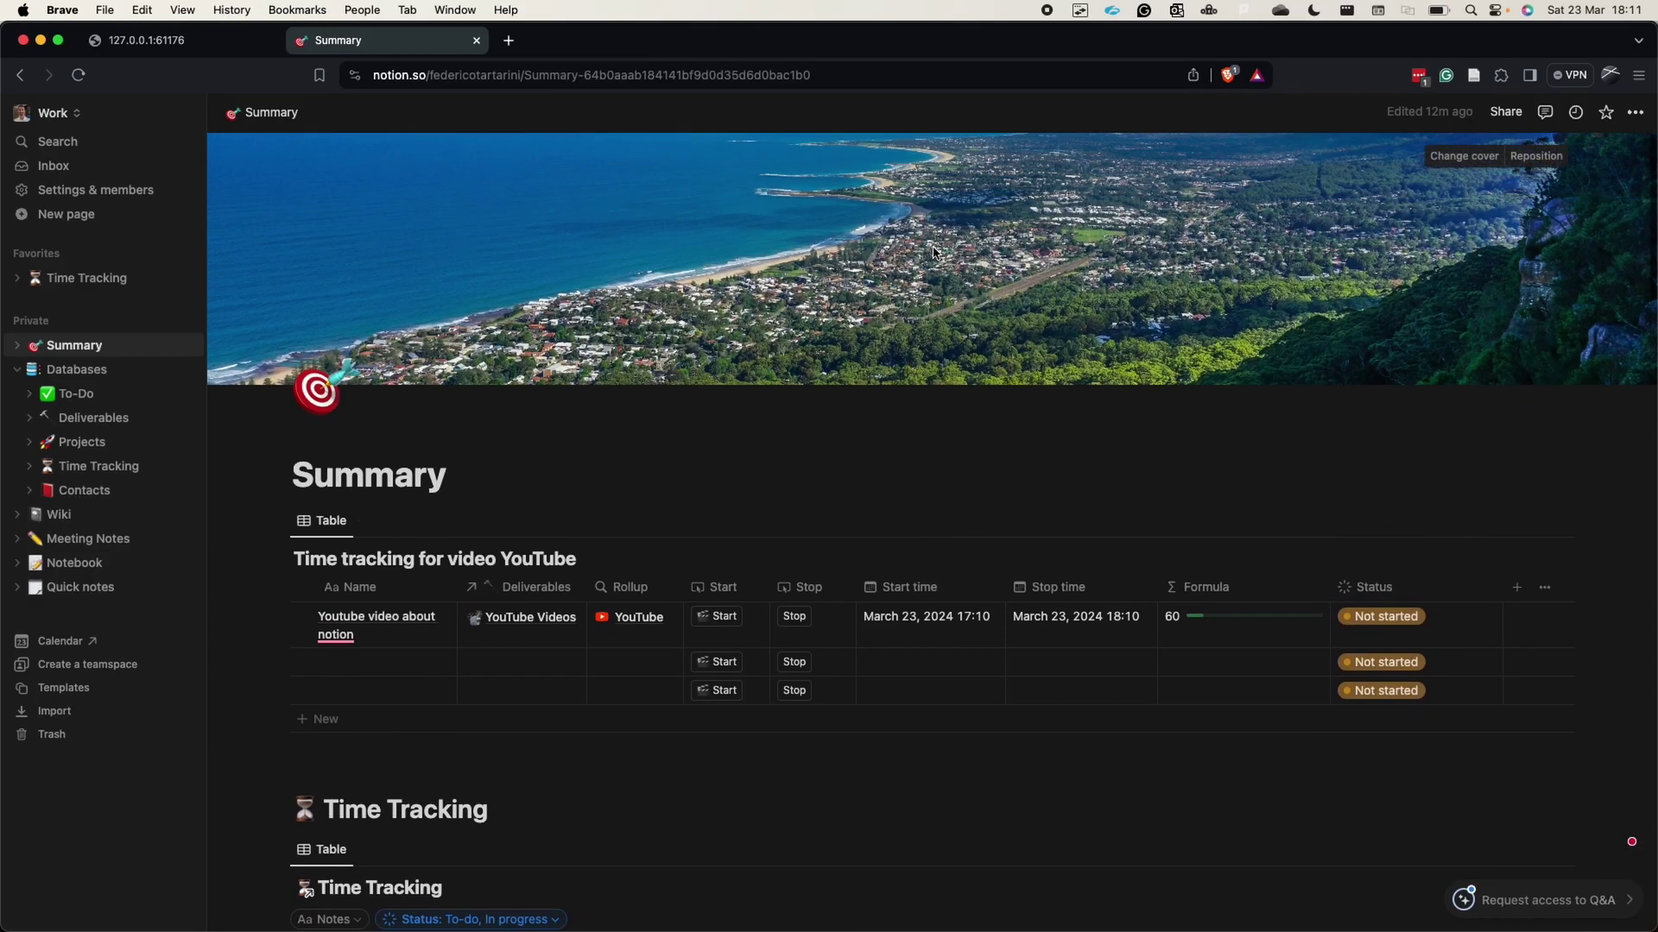
Add an action to the Stop button property that sets Status to Done.
click(817, 589)
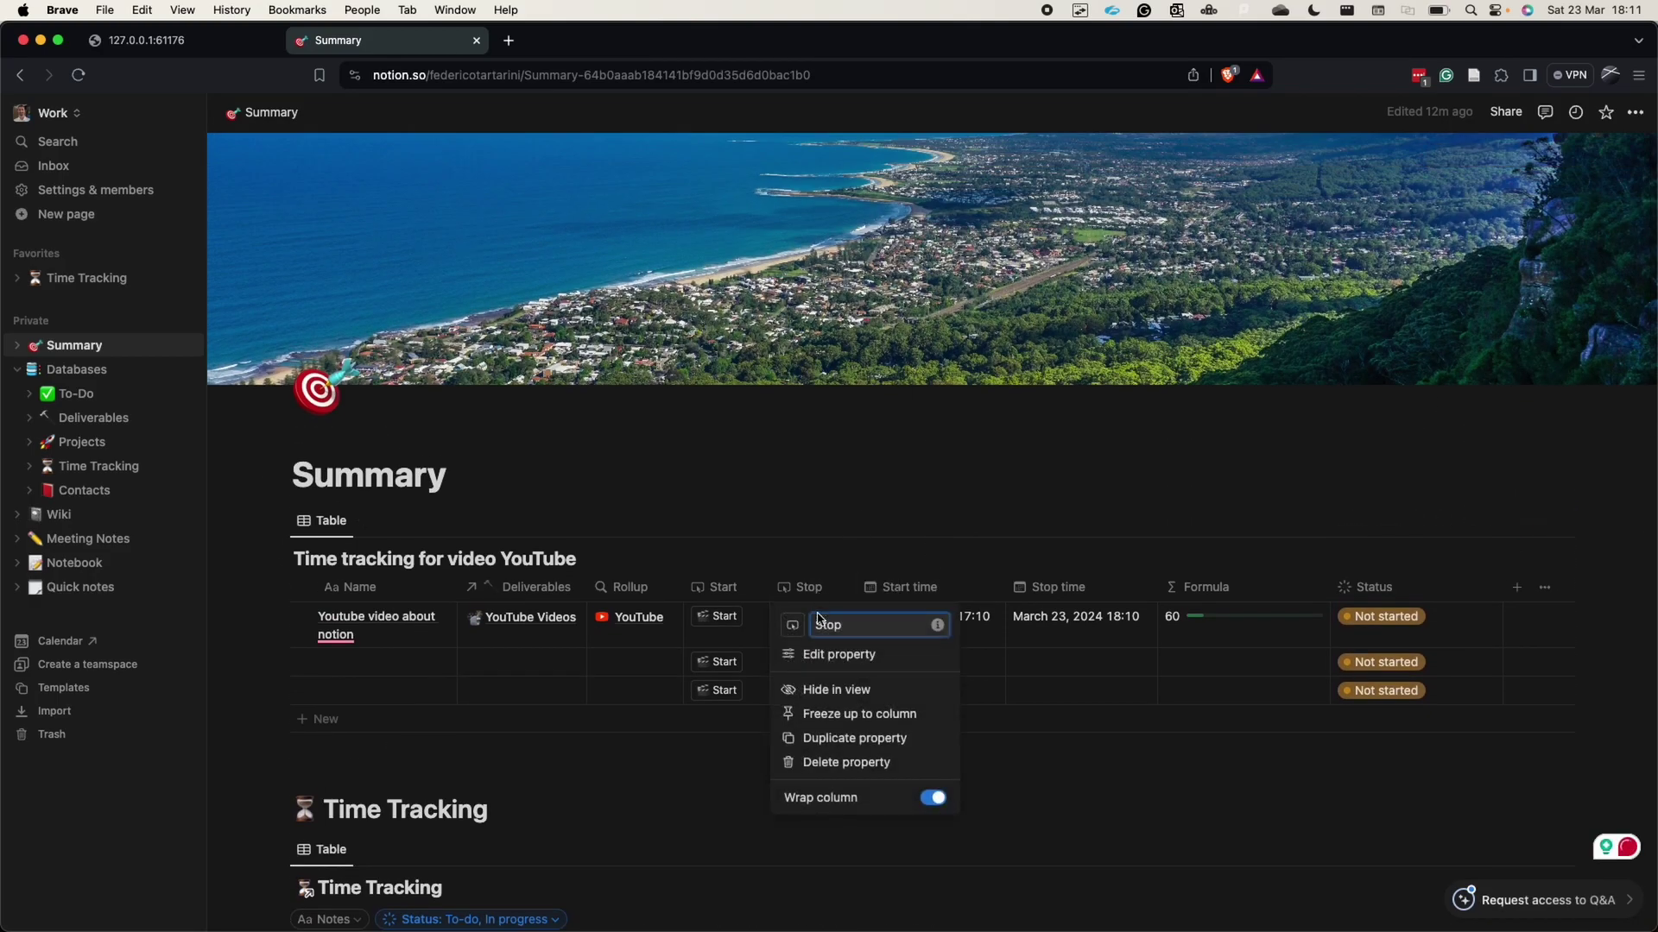
click(846, 658)
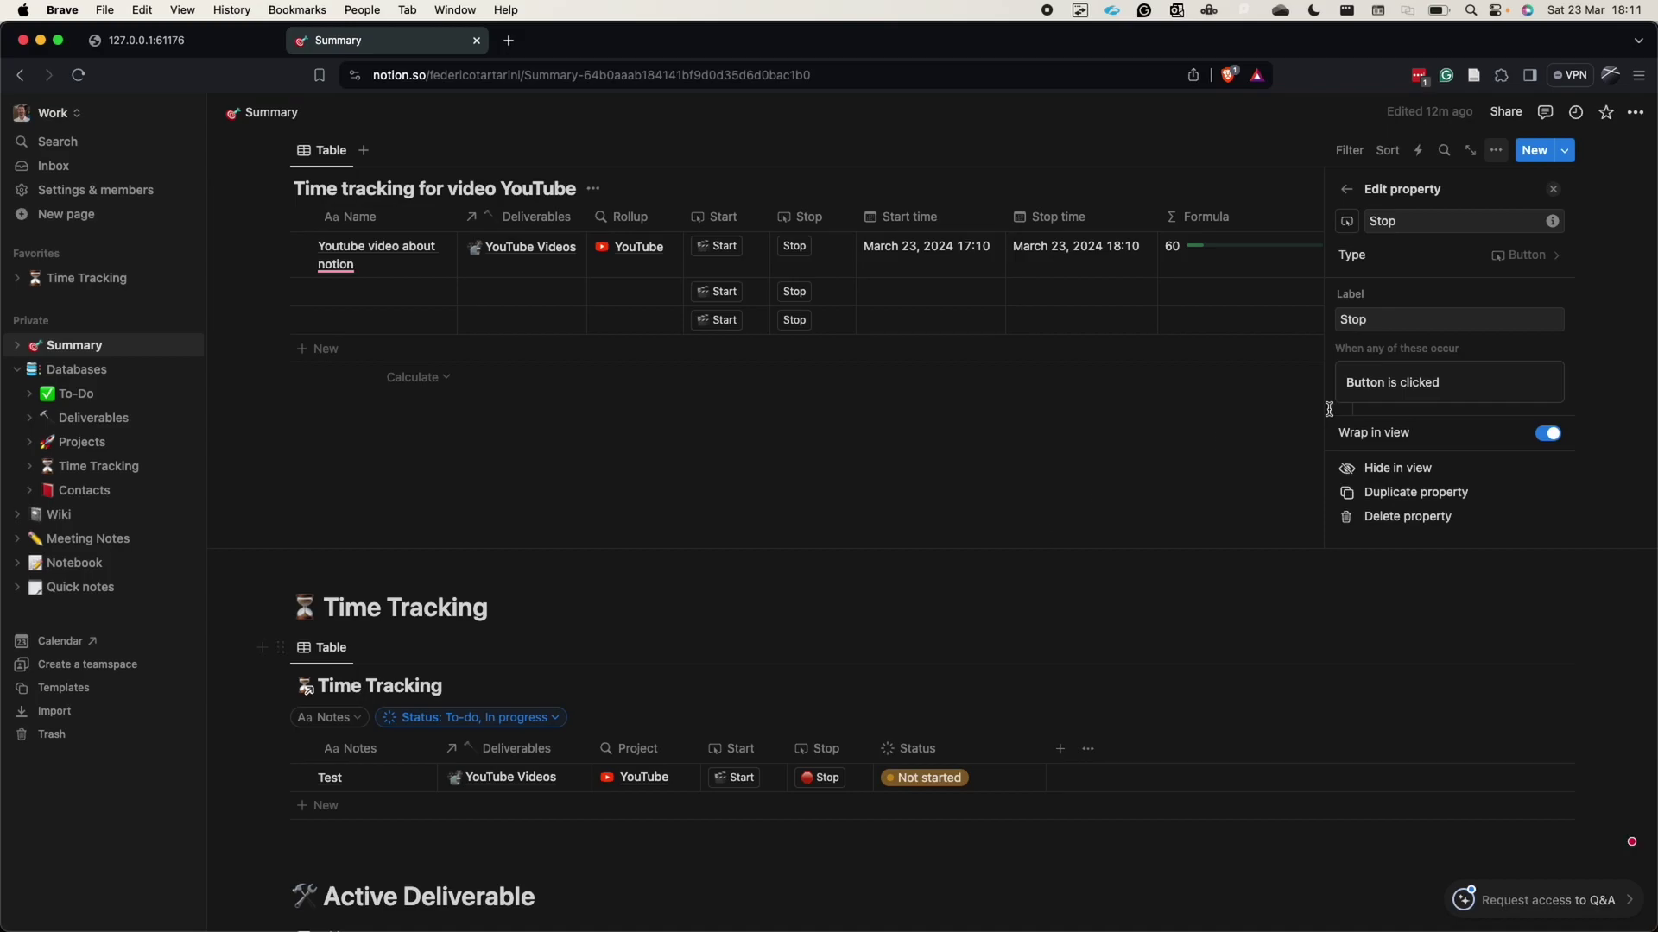
scroll(1406, 385, down, 4)
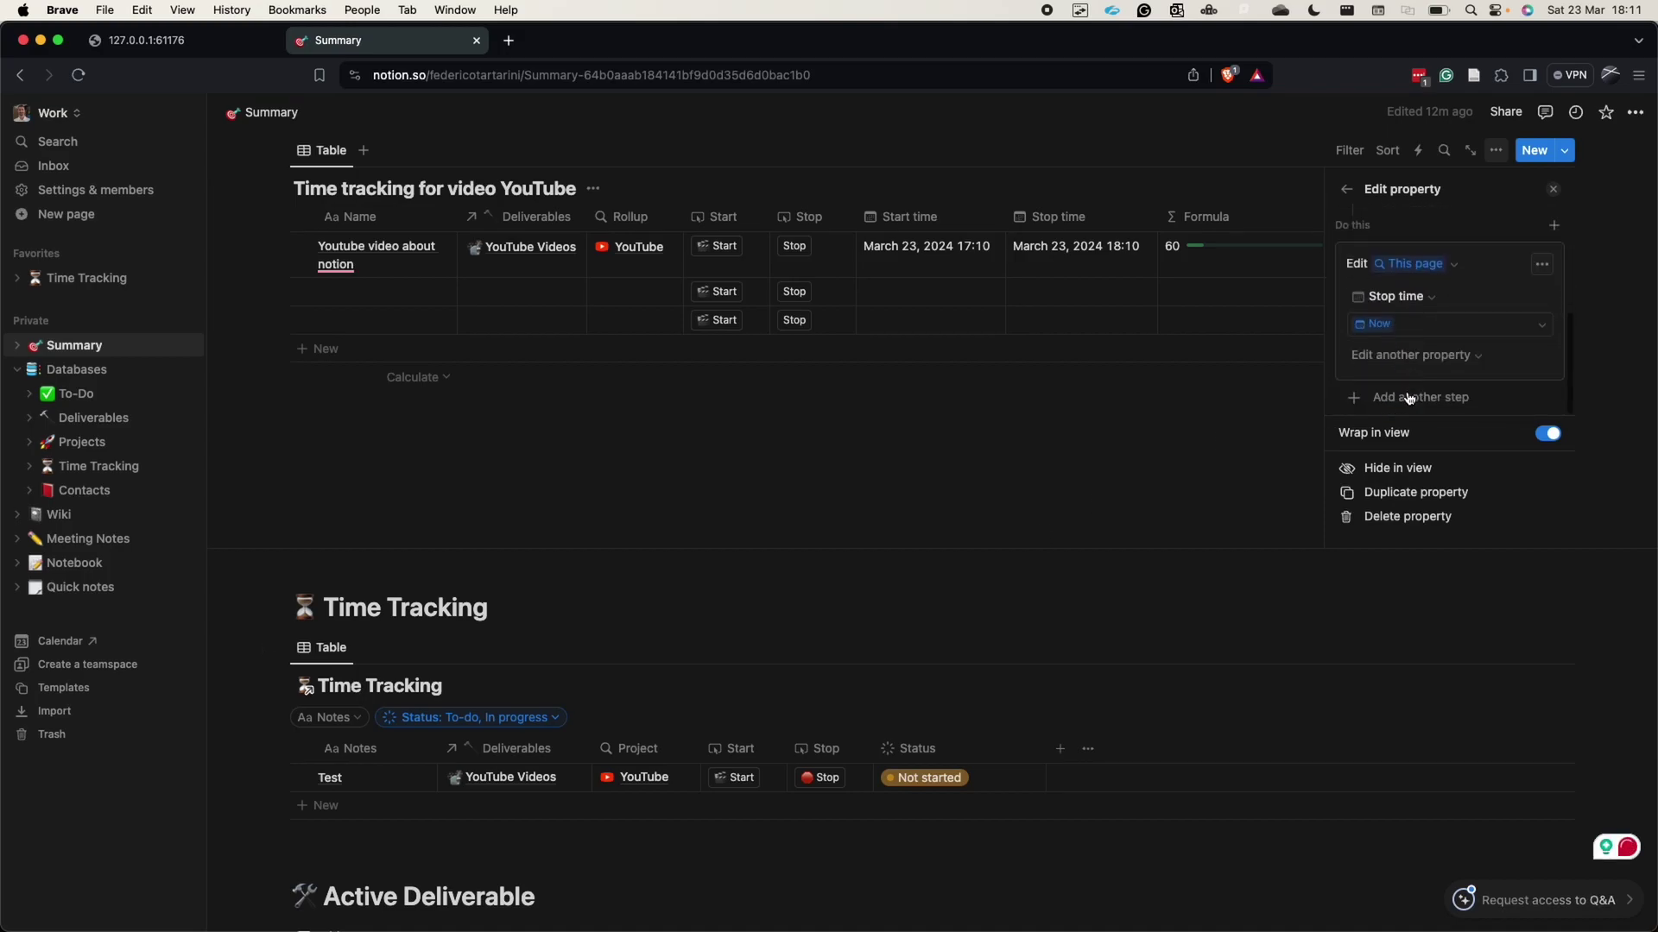
click(1352, 398)
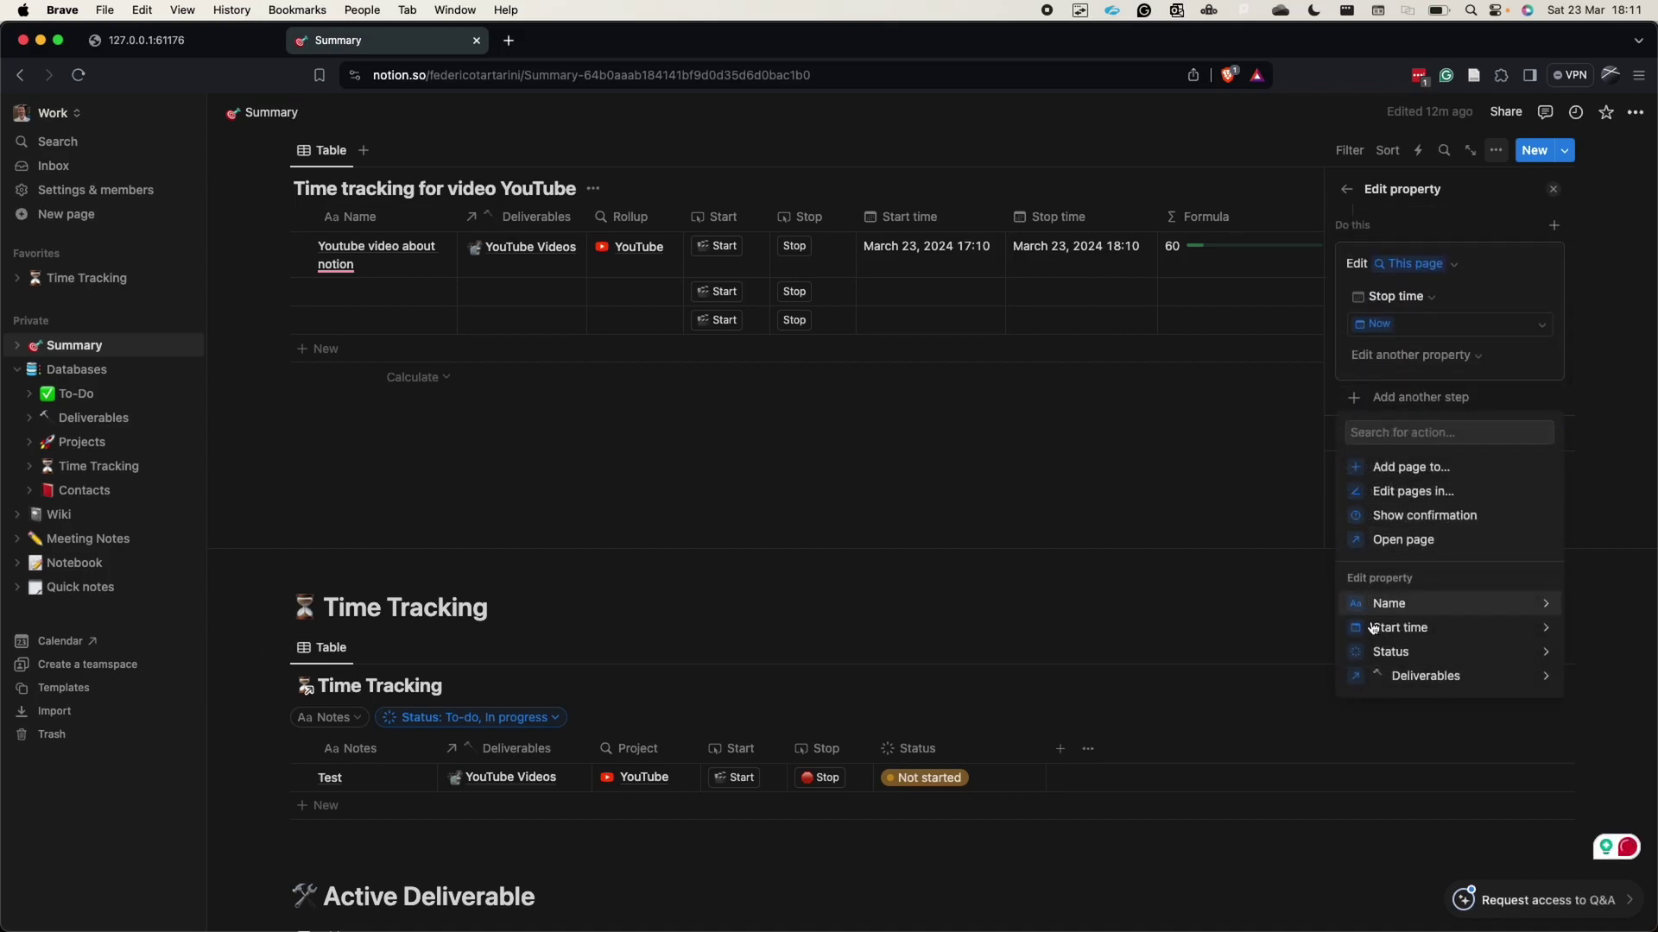
click(1374, 652)
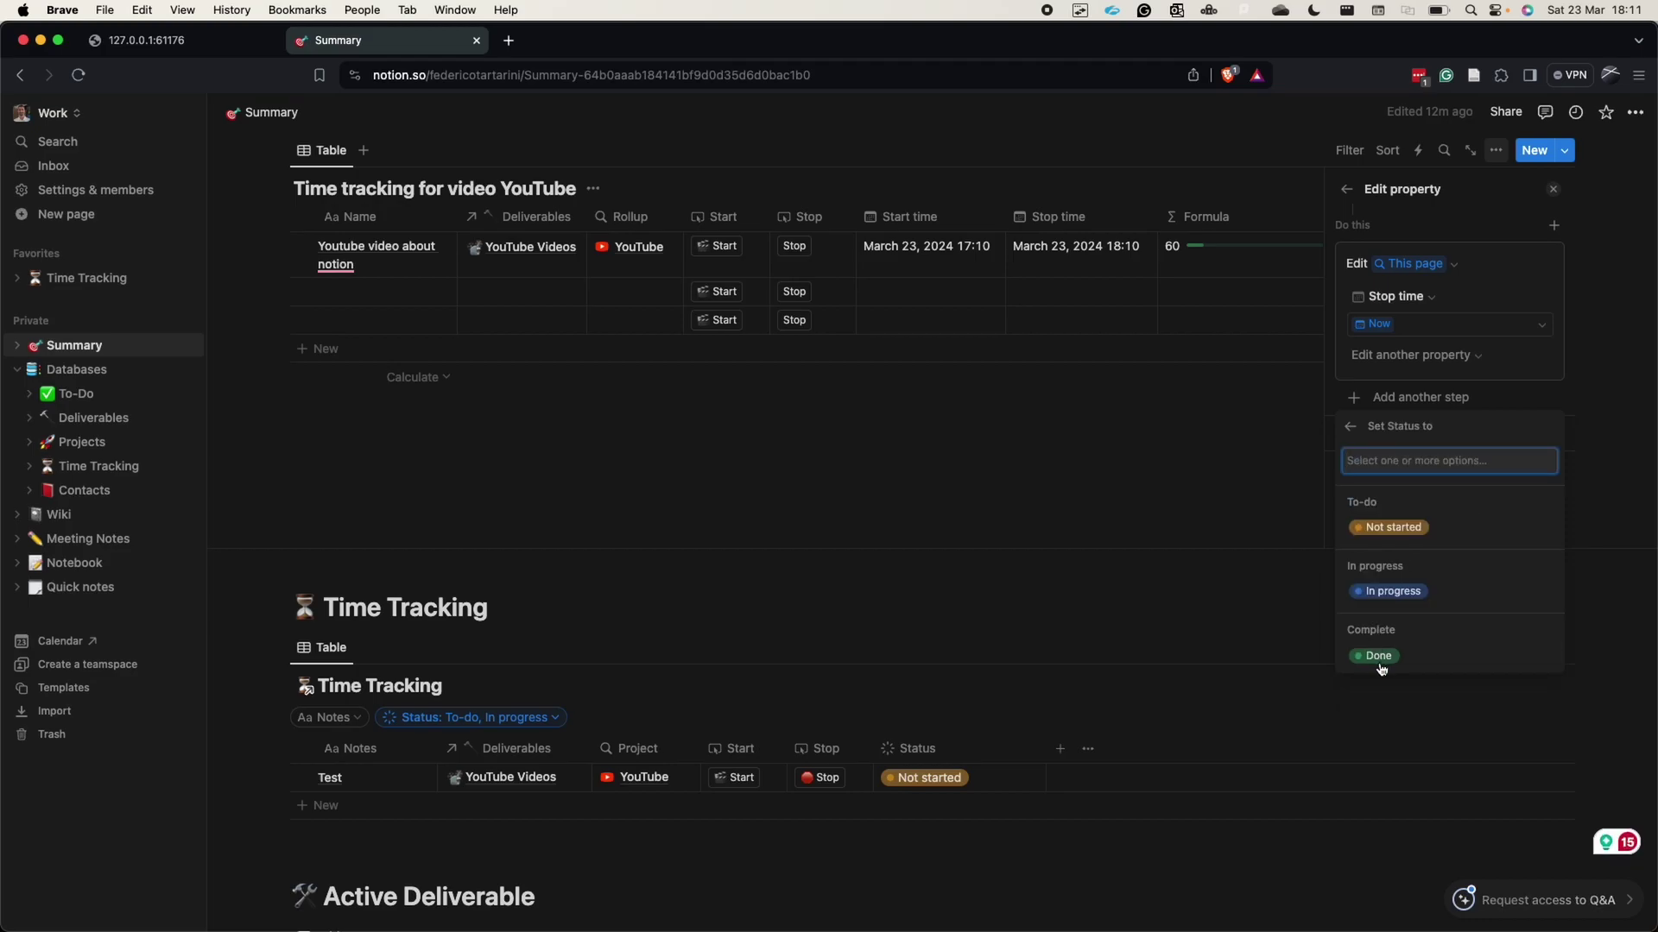
click(1374, 654)
click(1195, 499)
scroll(1196, 499, up, 5)
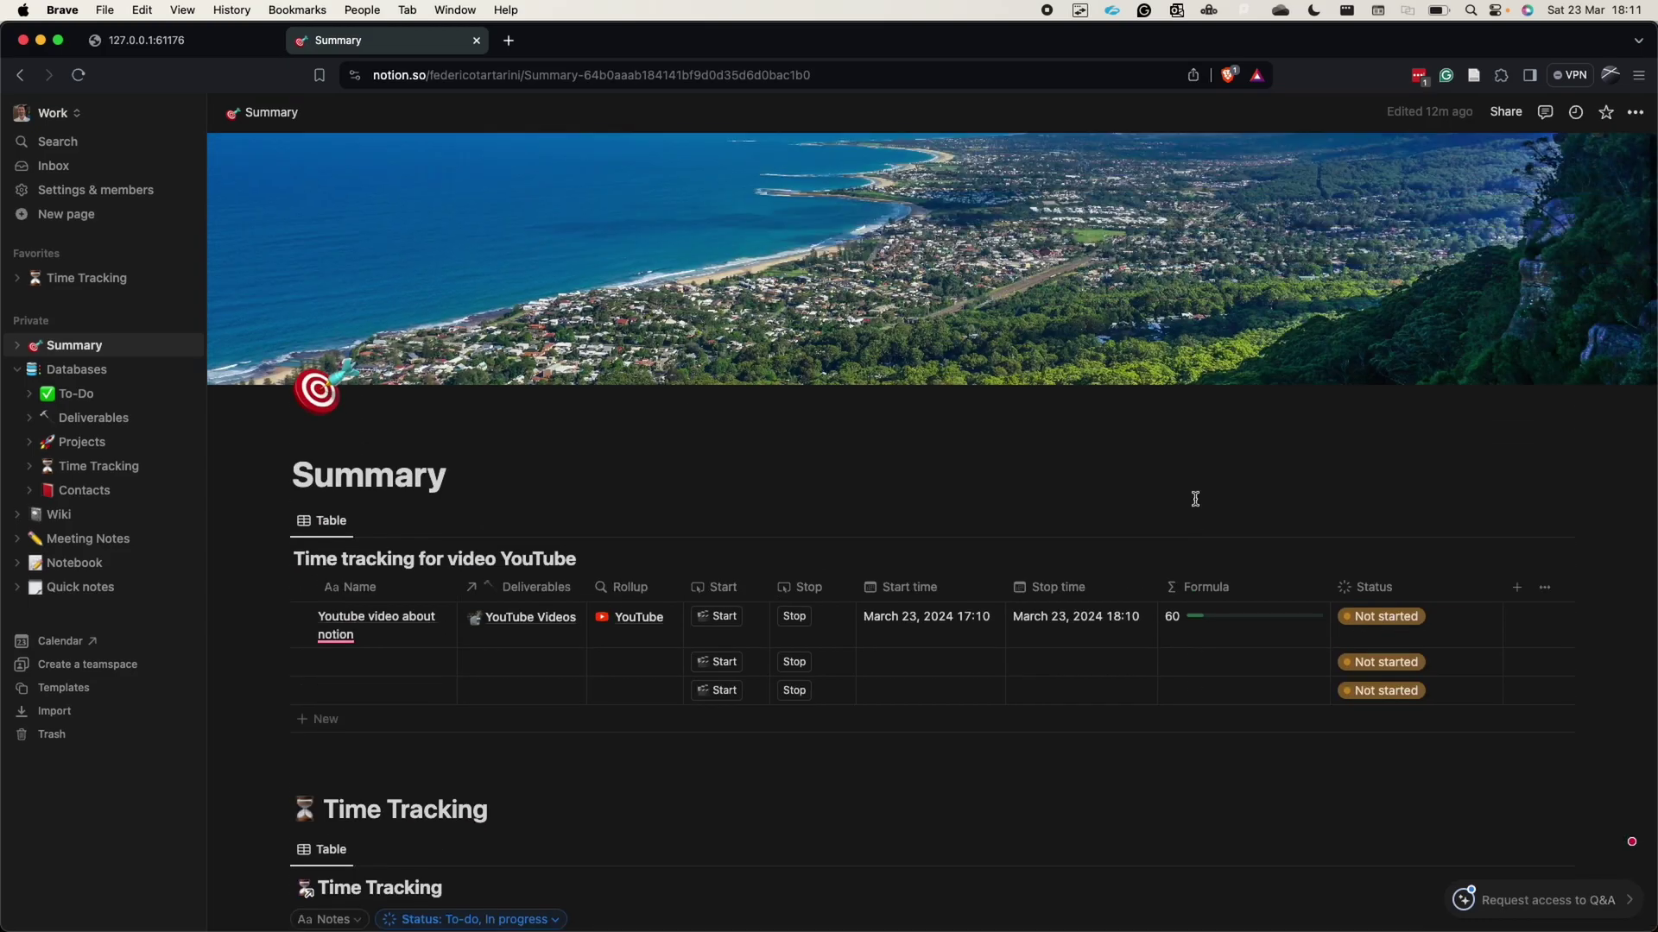
Start and stop the timer of the "Youtube video about notion" entry and delete the two empty entries below it.
click(725, 620)
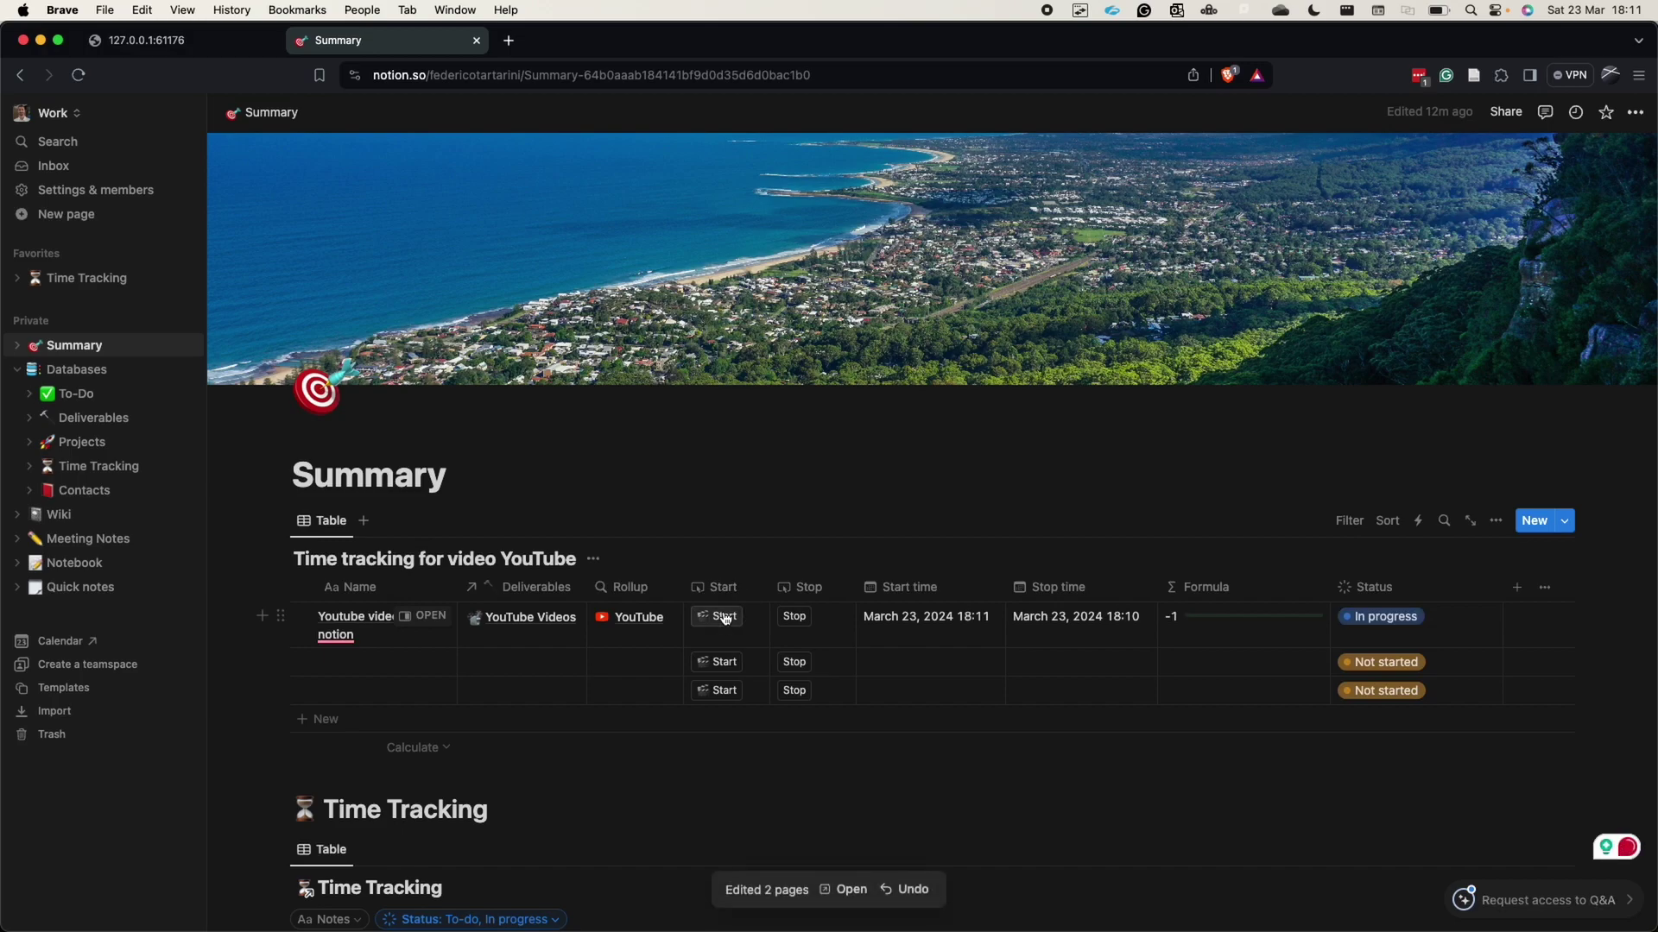
click(798, 621)
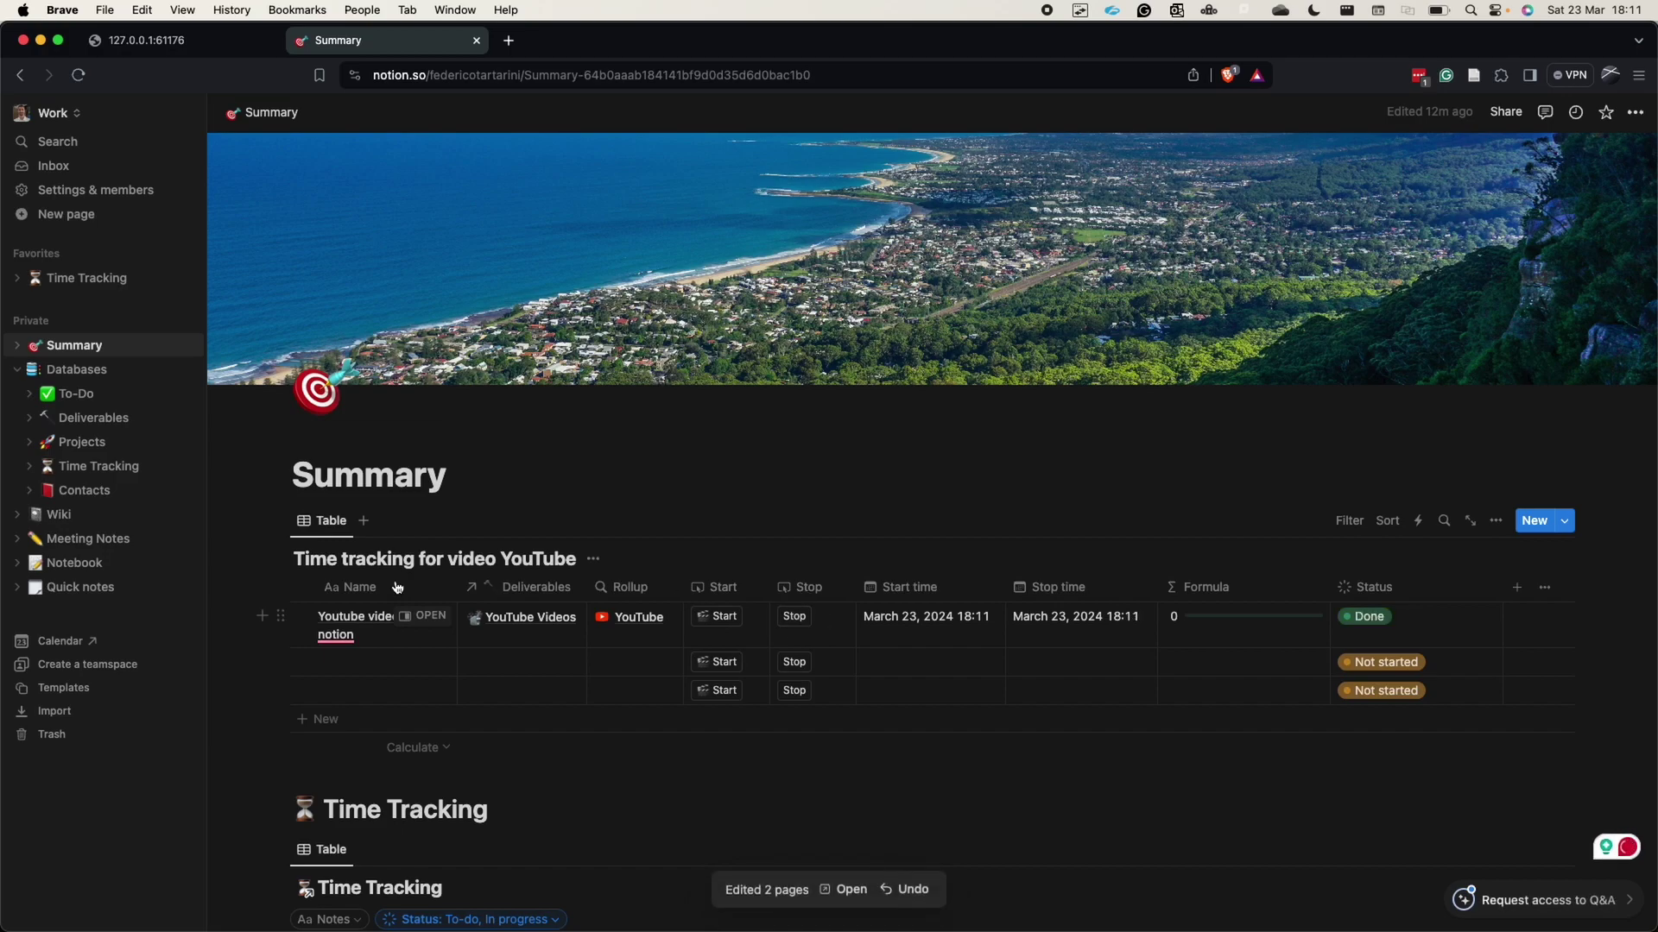
click(281, 664)
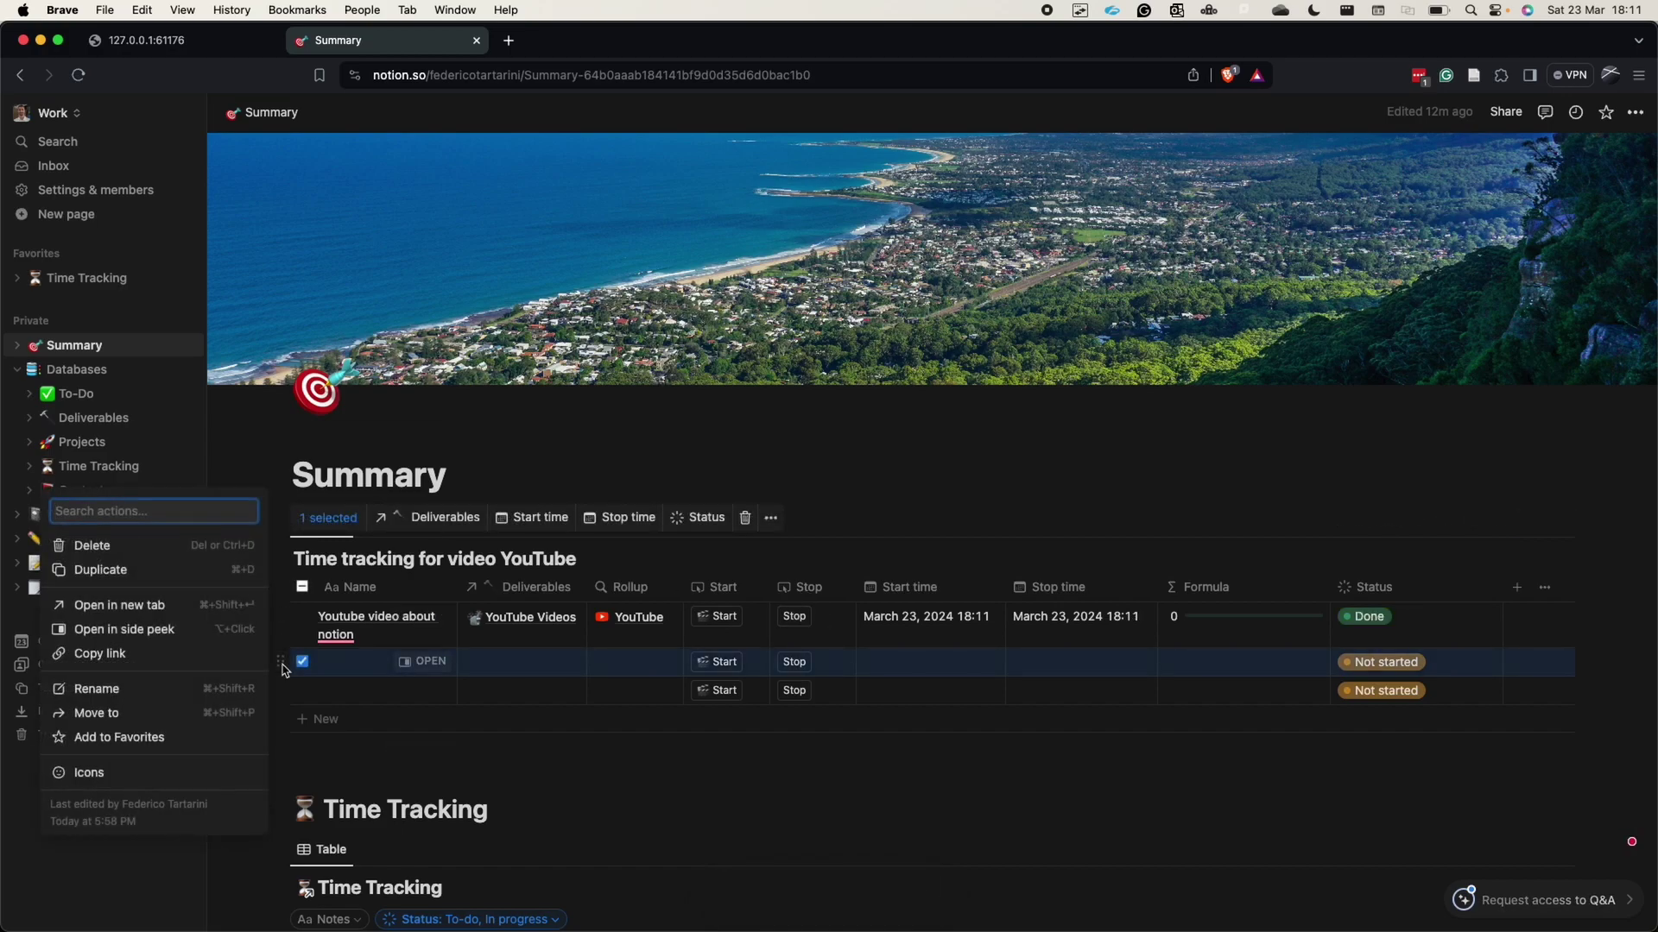
click(173, 547)
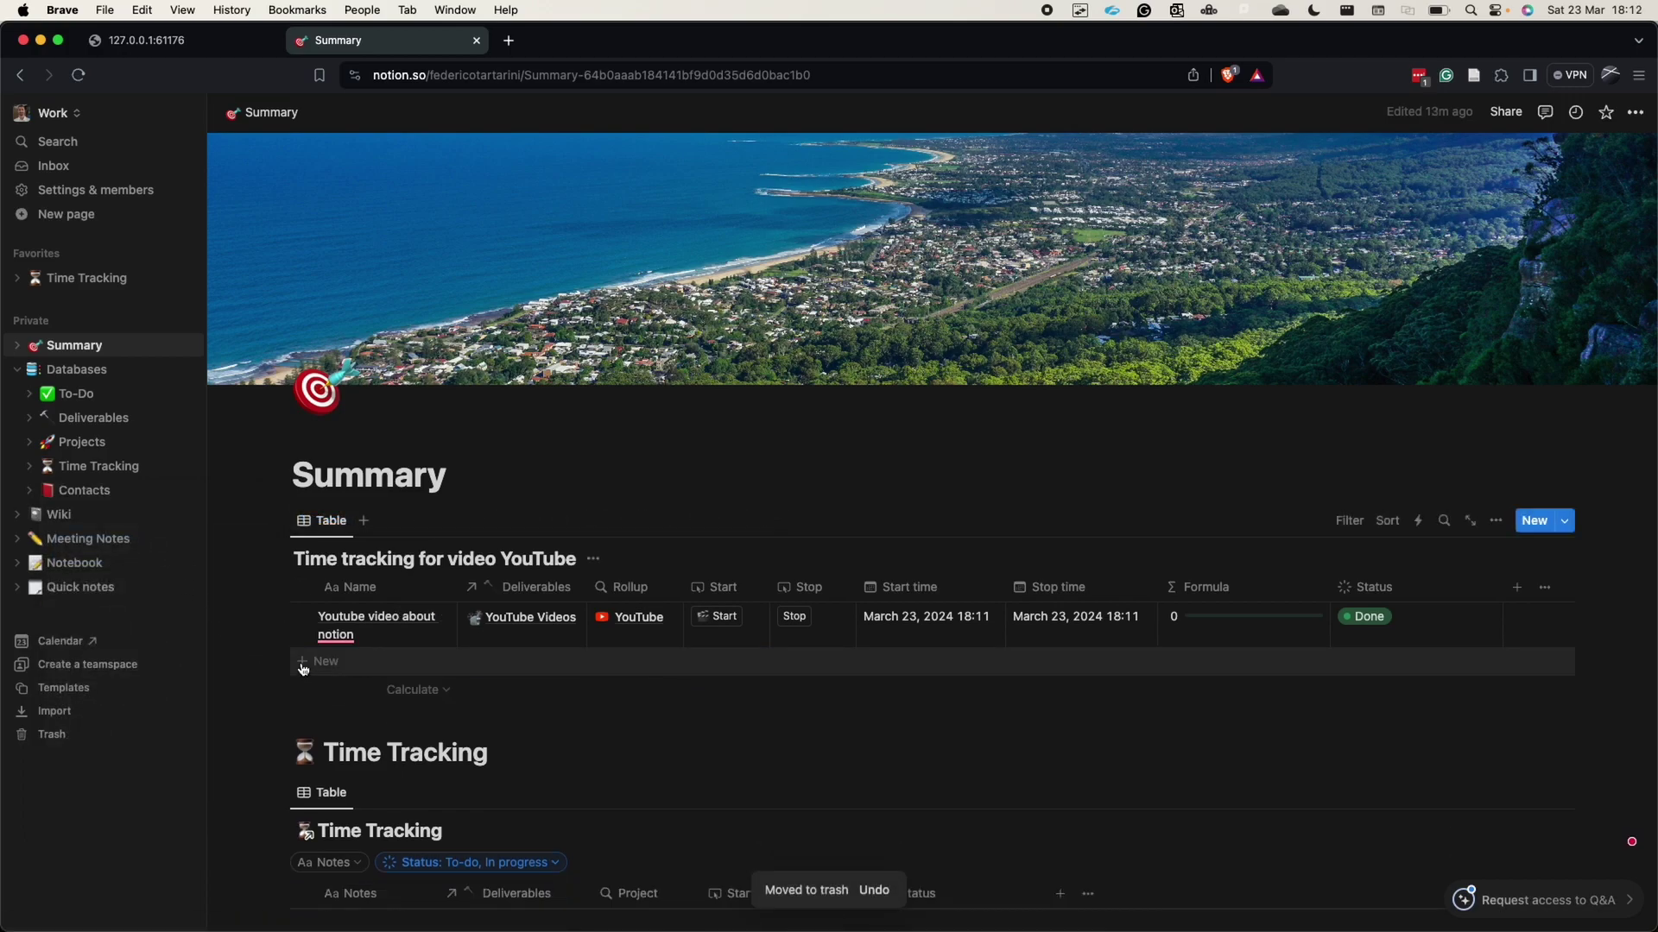
Add a new entry named "edit the video" and link it to the YouTube Videos deliverable.
click(304, 667)
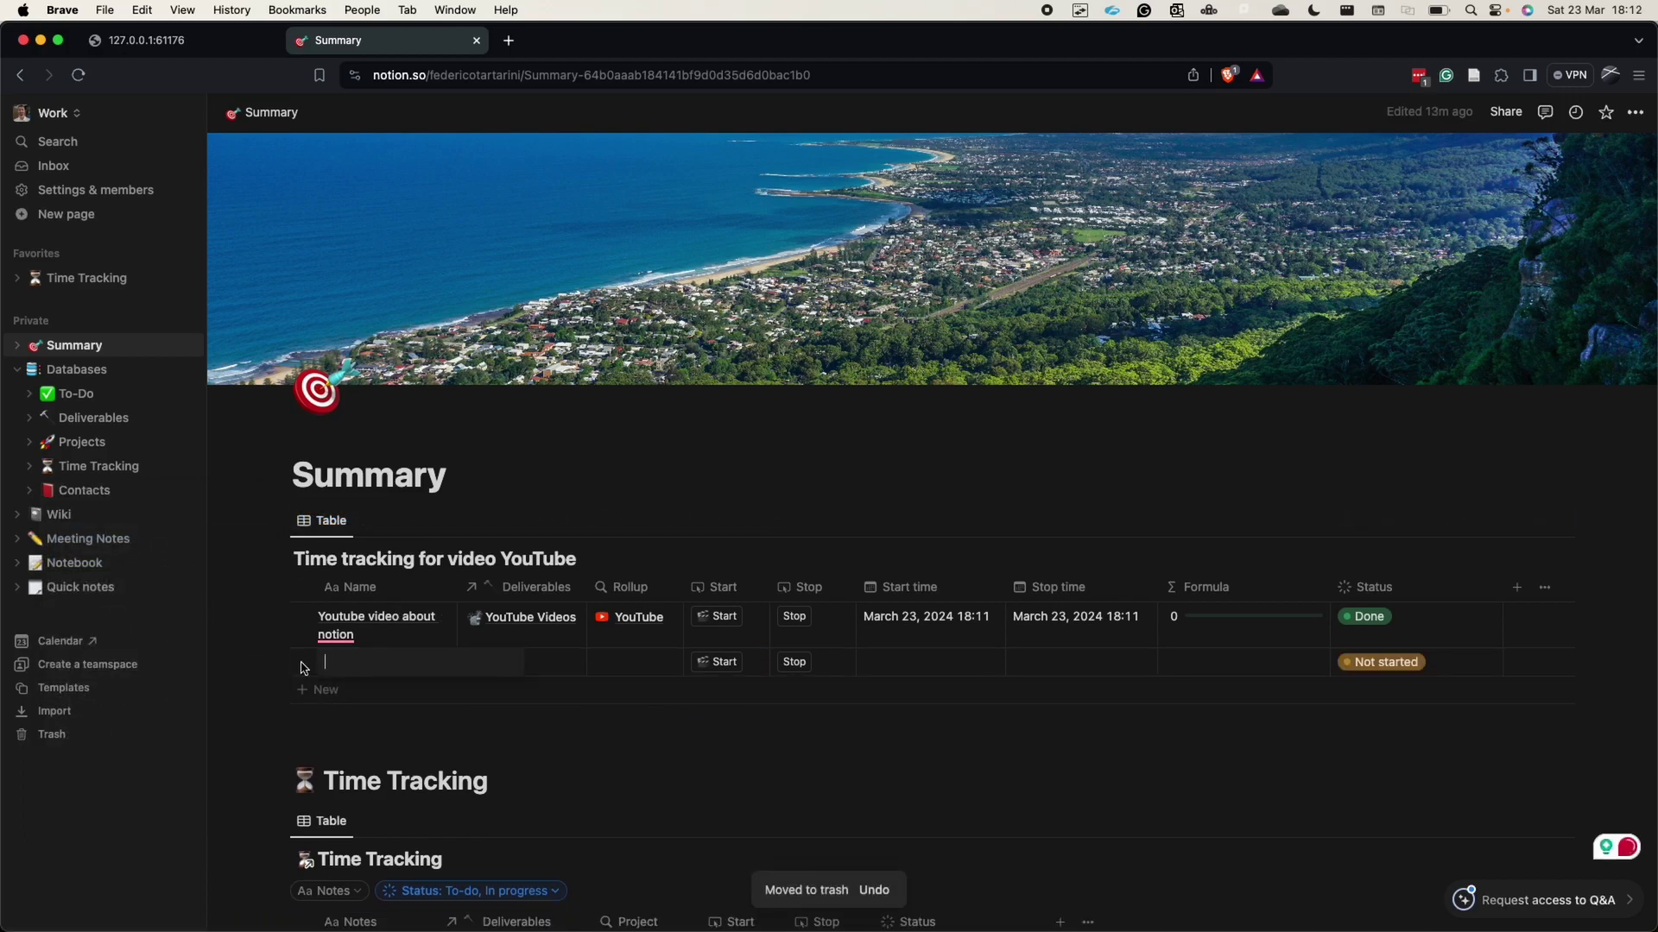
text(edit the video)
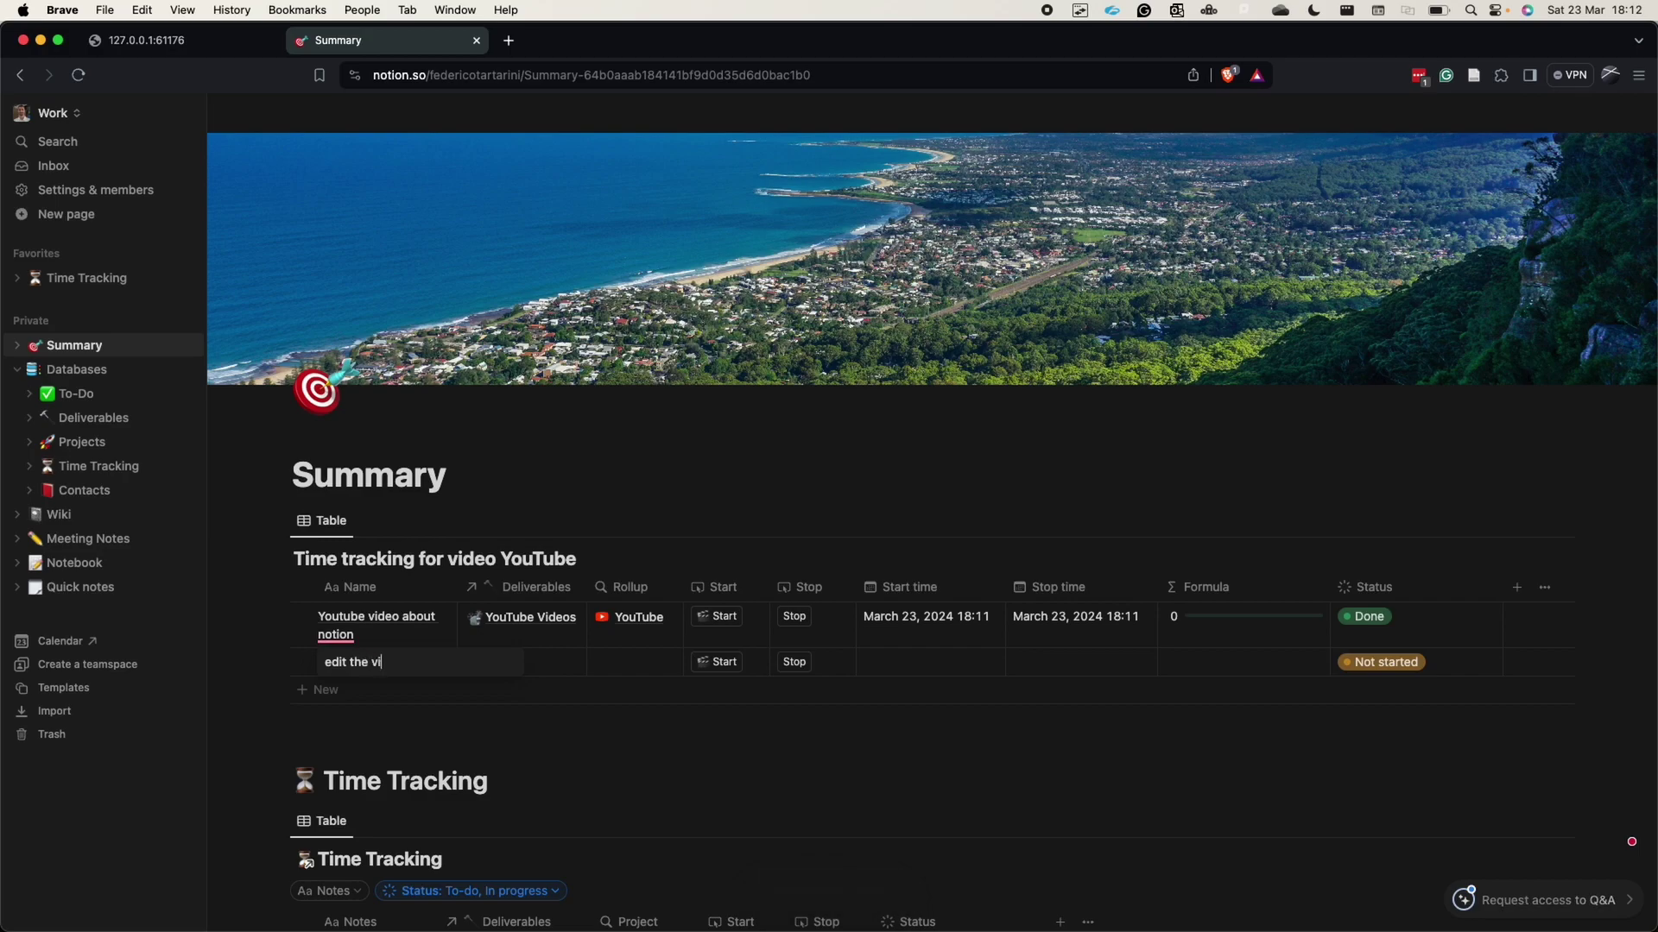
key(Tab)
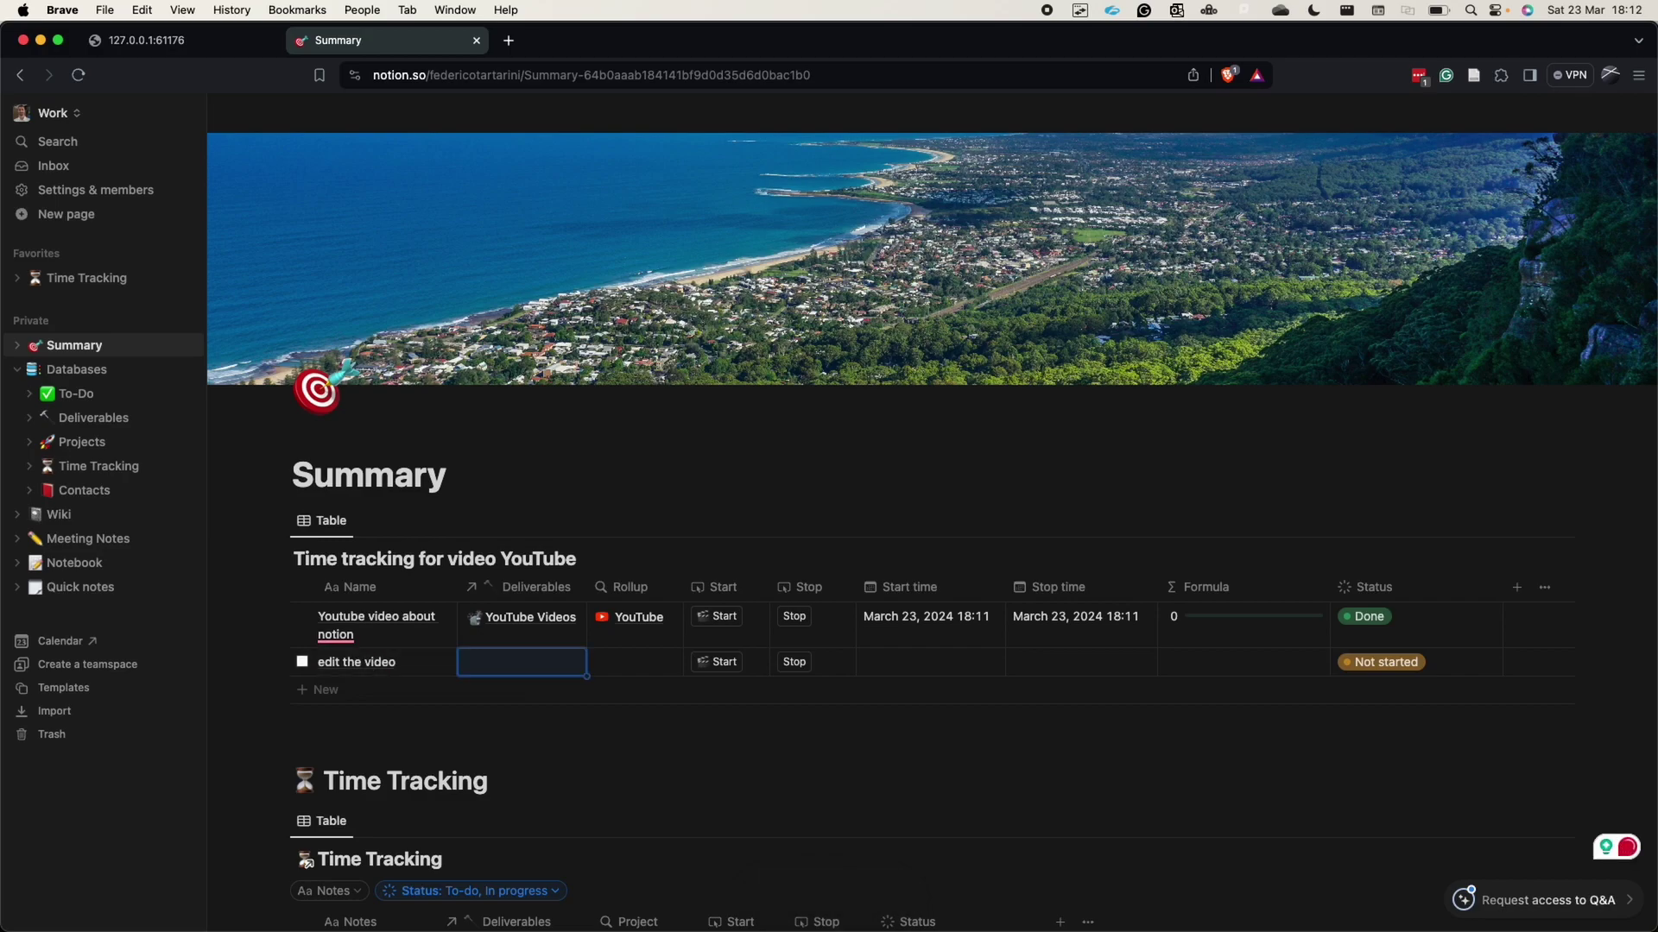
text(Youtu)
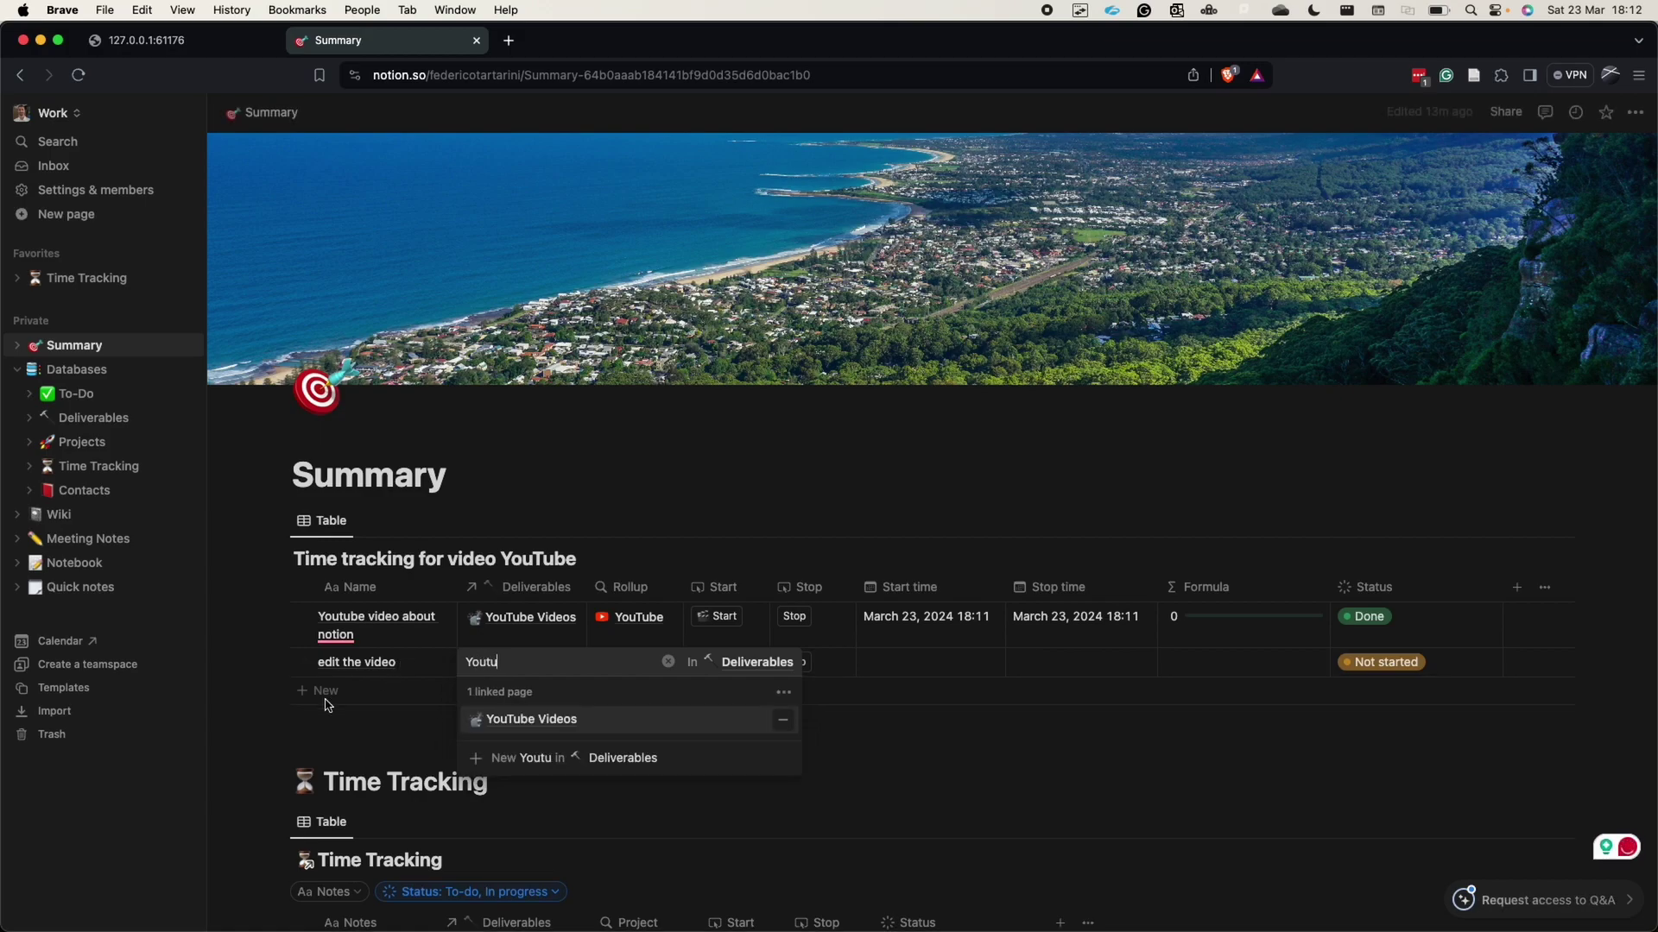
key(Return)
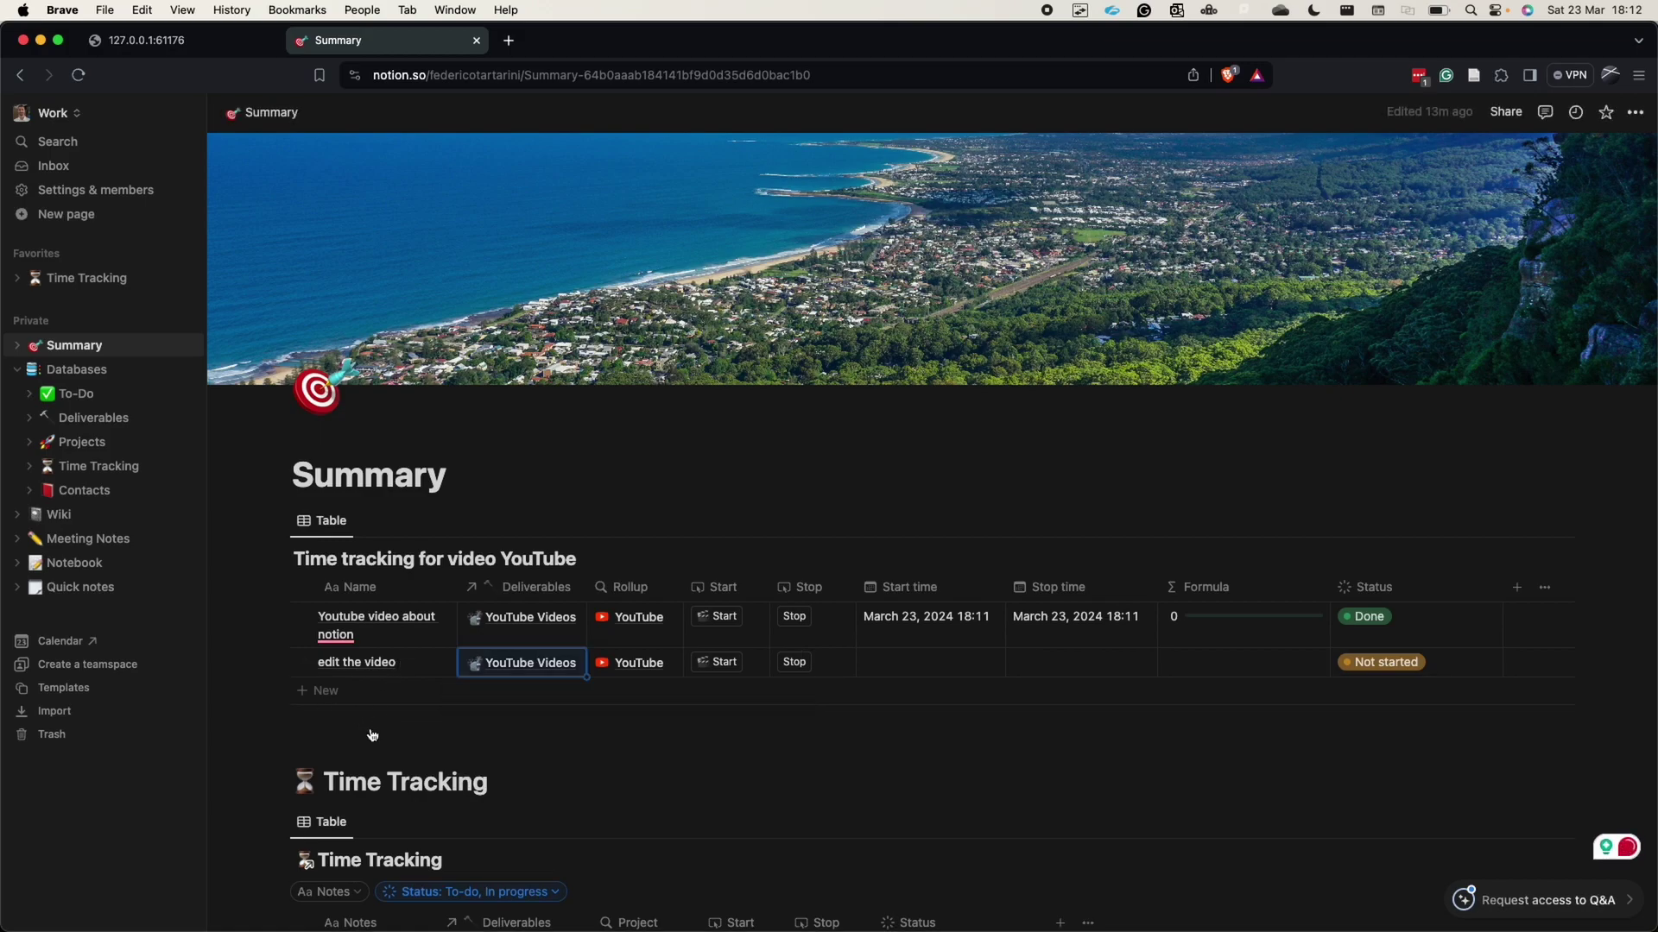
Rename the Rollup property of the Time tracking for video YouTube database to Project.
click(633, 591)
double_click(691, 625)
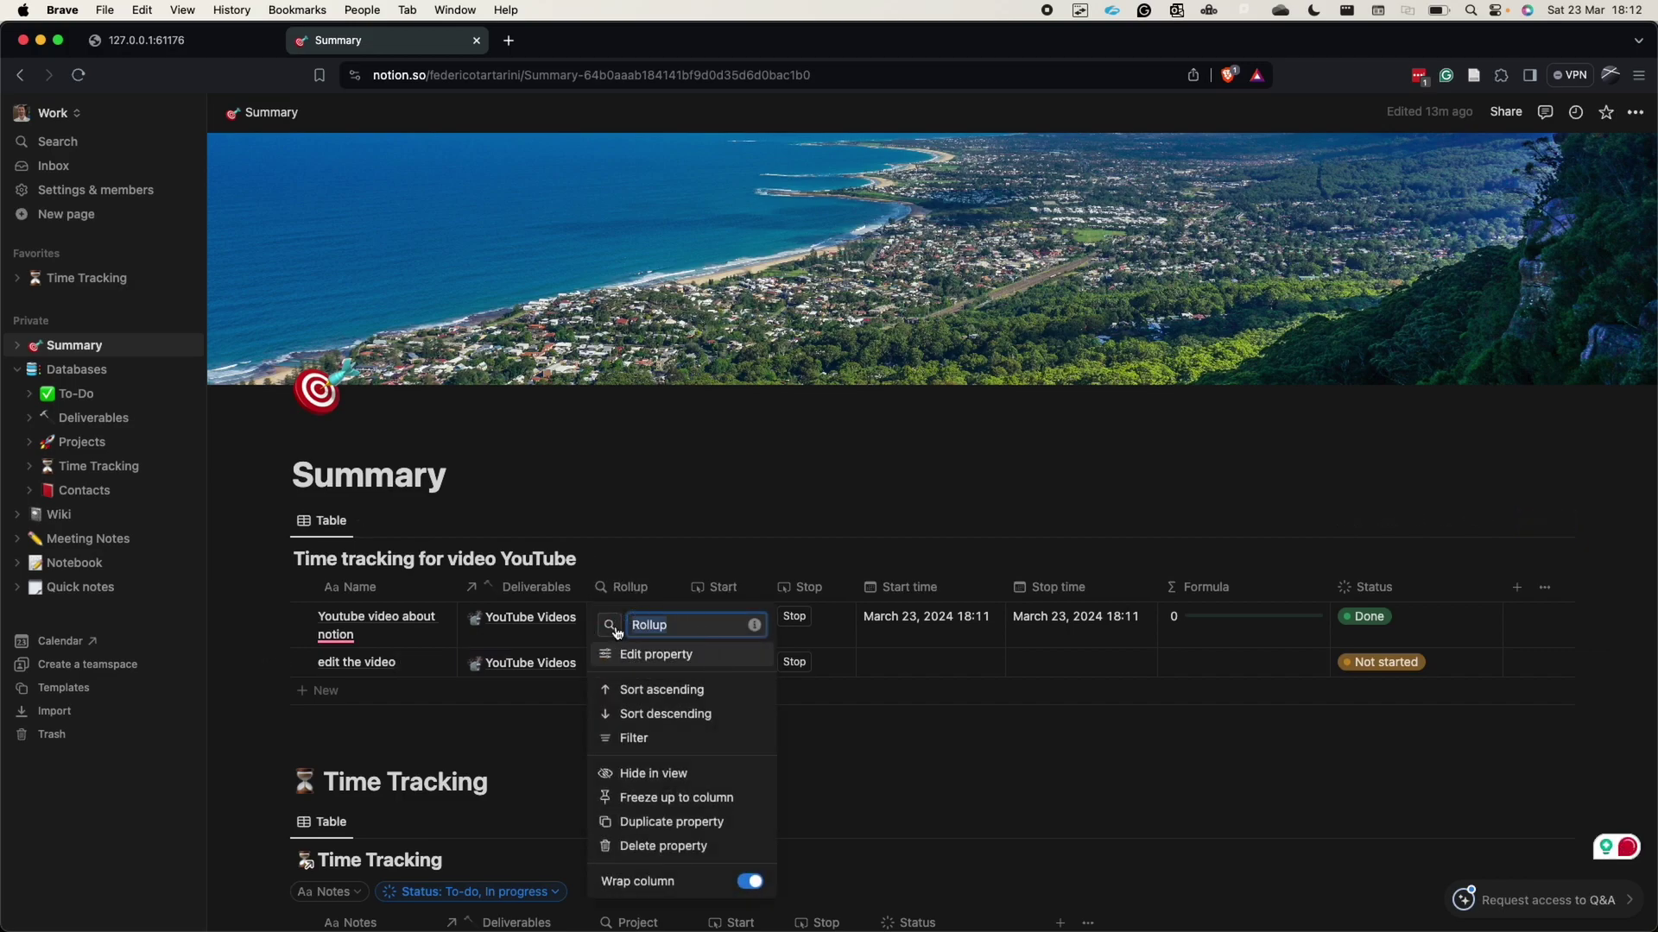
text(Project)
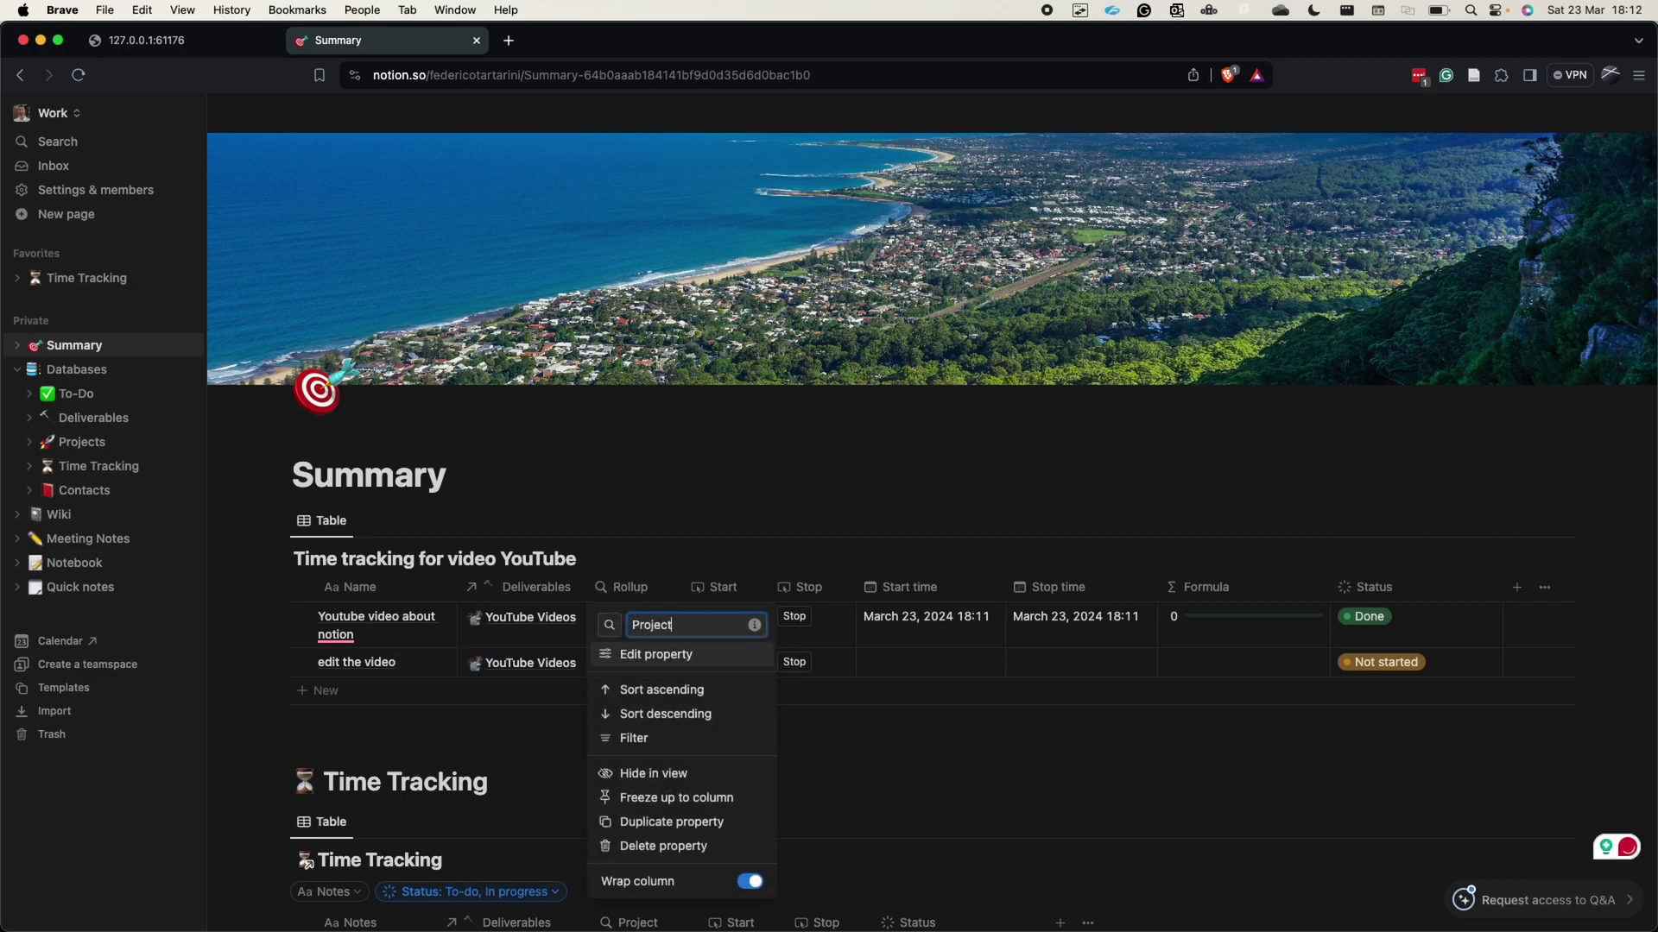
click(996, 760)
Start the timer of the "edit the video" entry and add a blank entry below it.
click(721, 663)
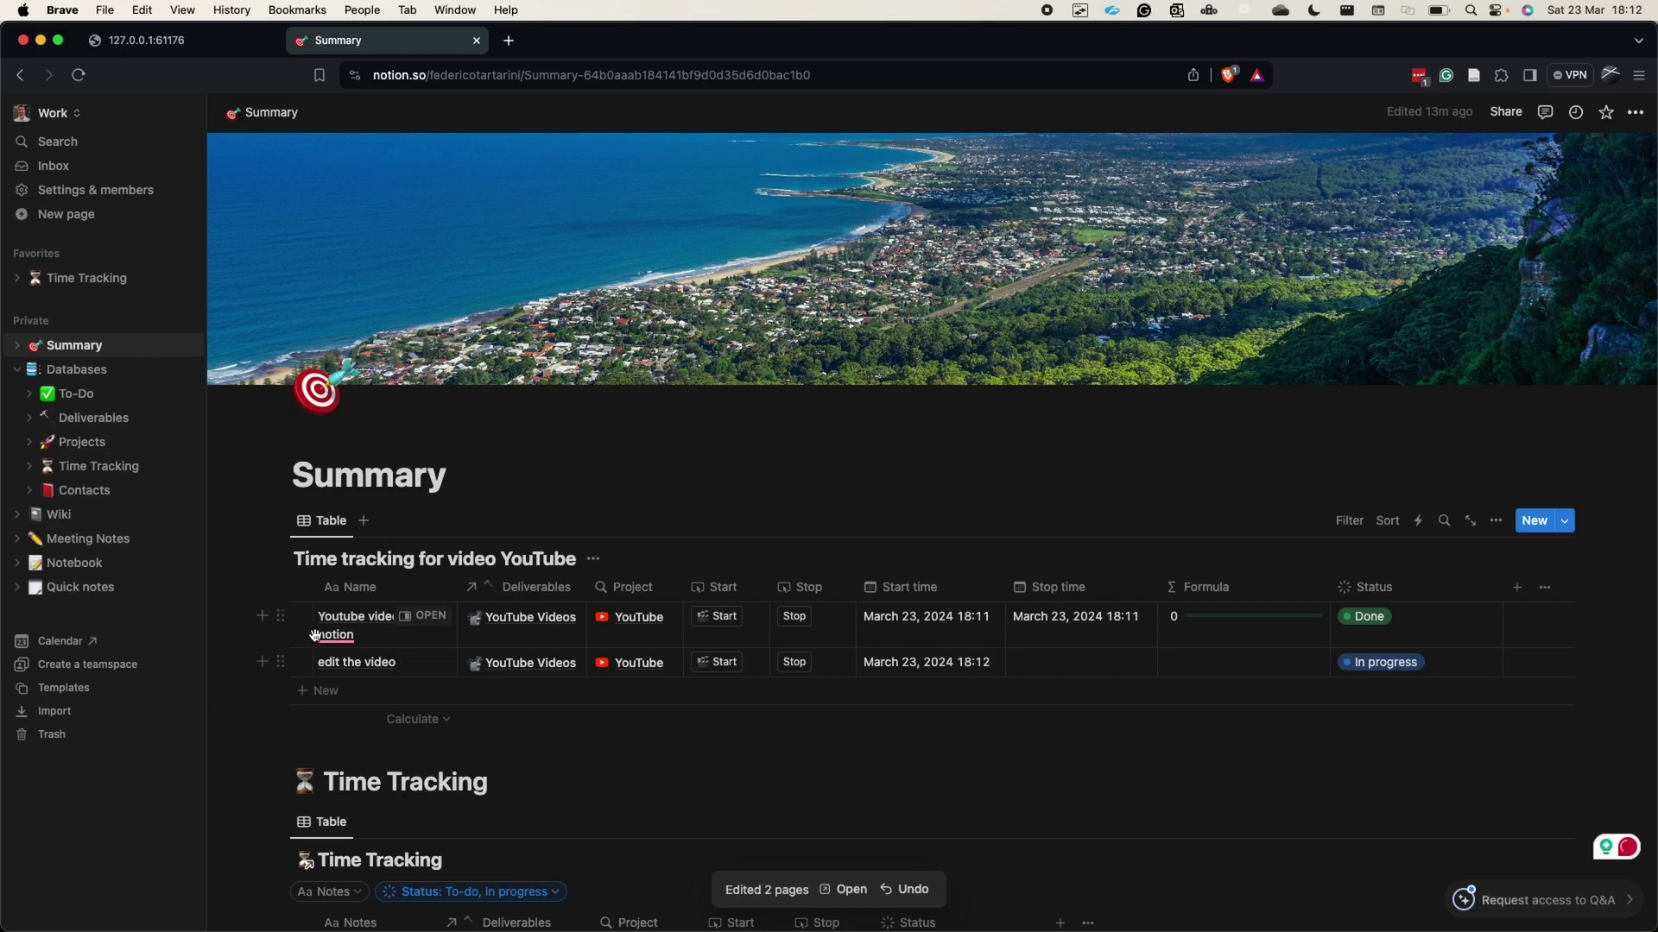
click(309, 692)
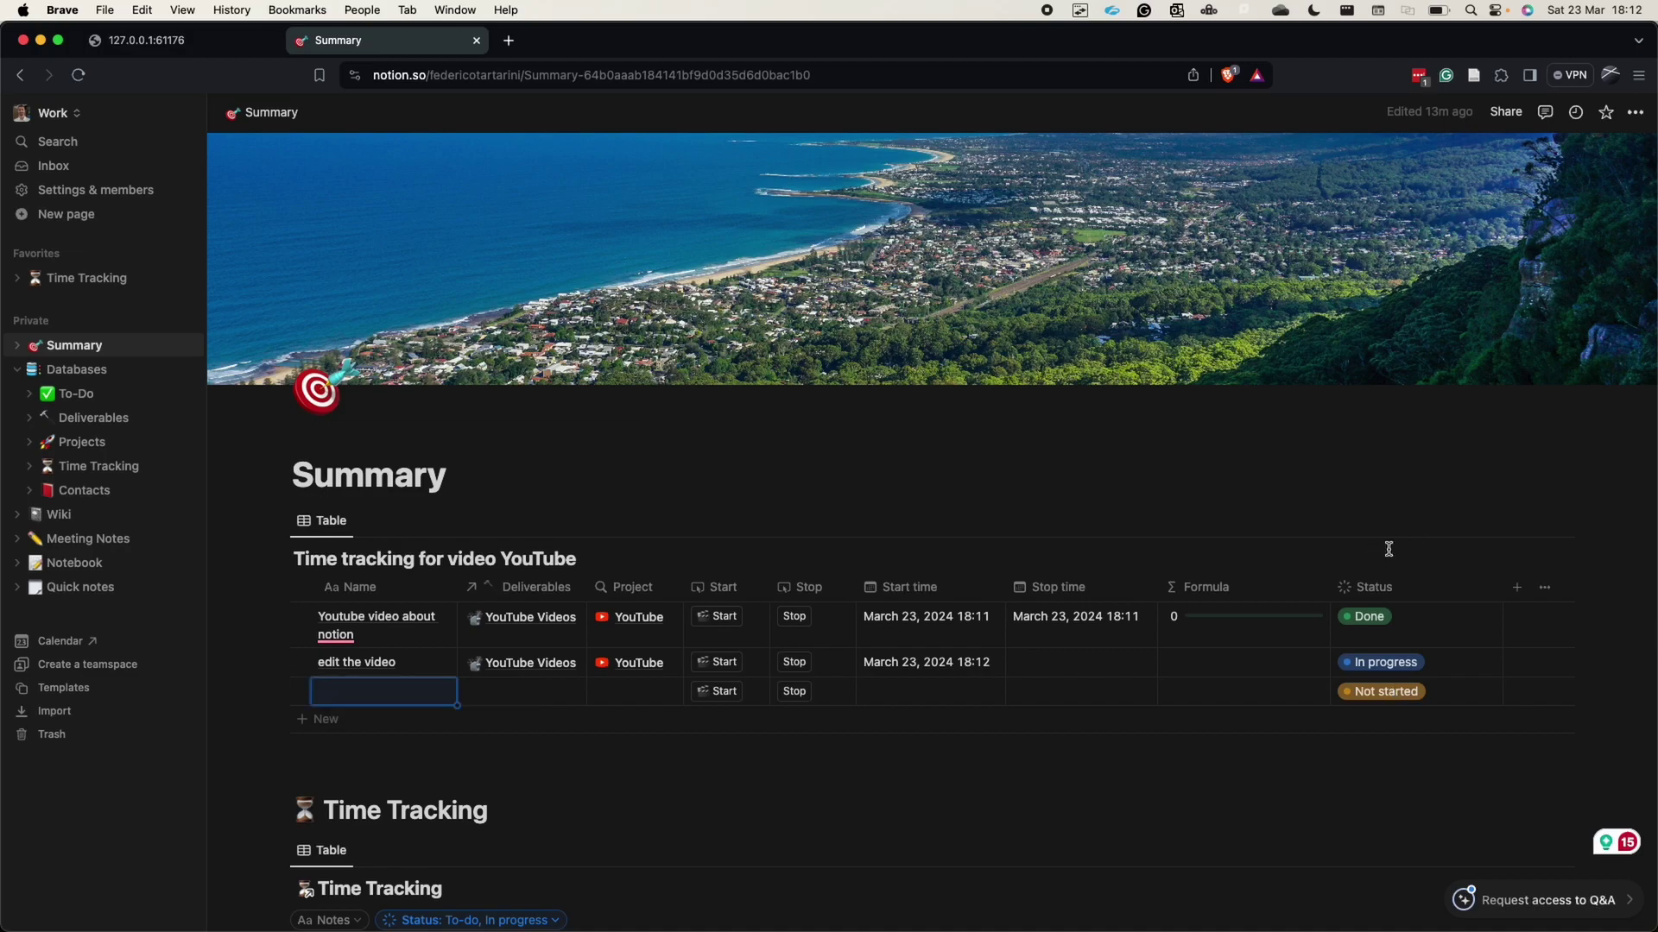
Filter the Time tracking for video YouTube table by Status, including the In progress and To-do groups.
click(1352, 523)
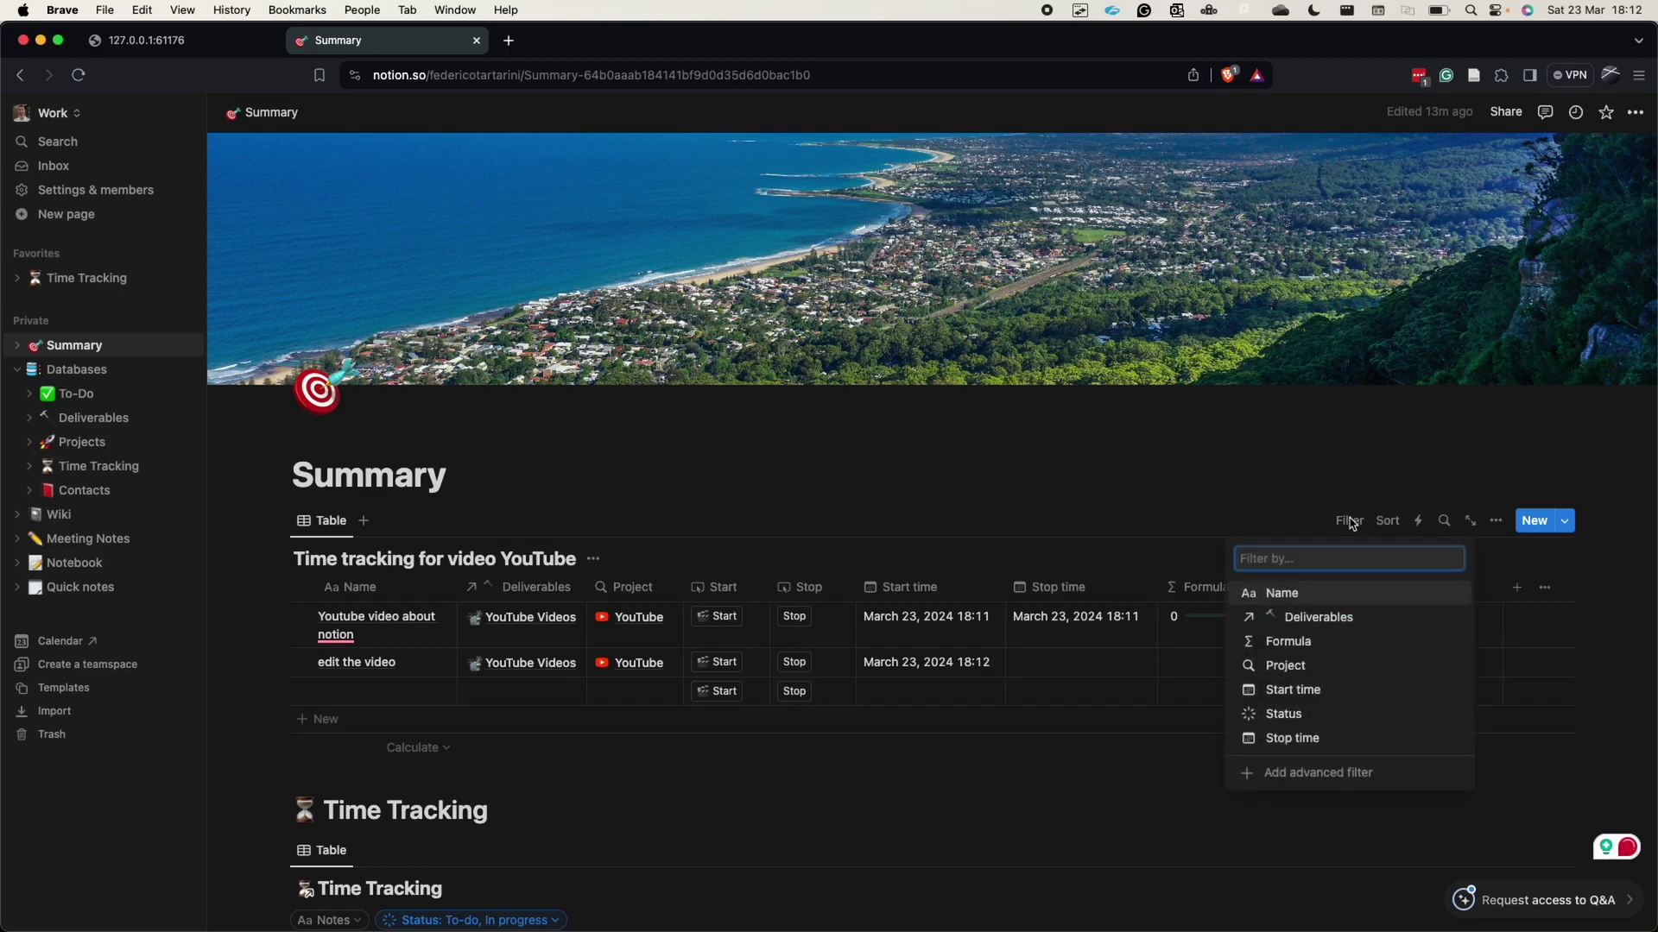
click(1325, 714)
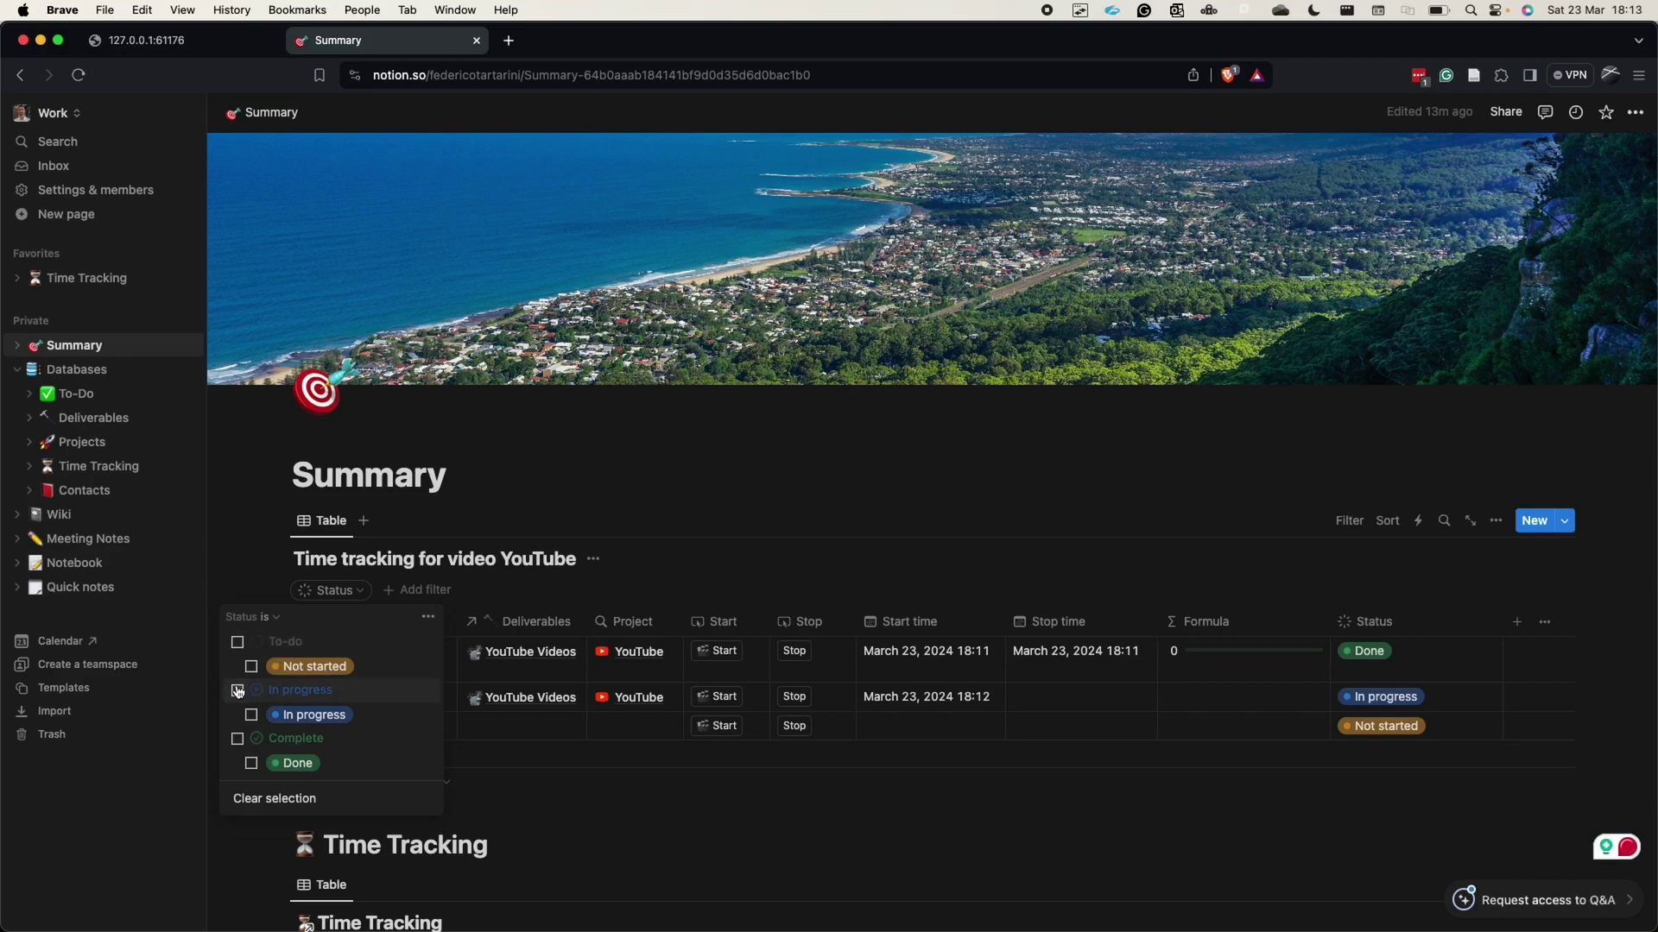
click(237, 690)
click(236, 644)
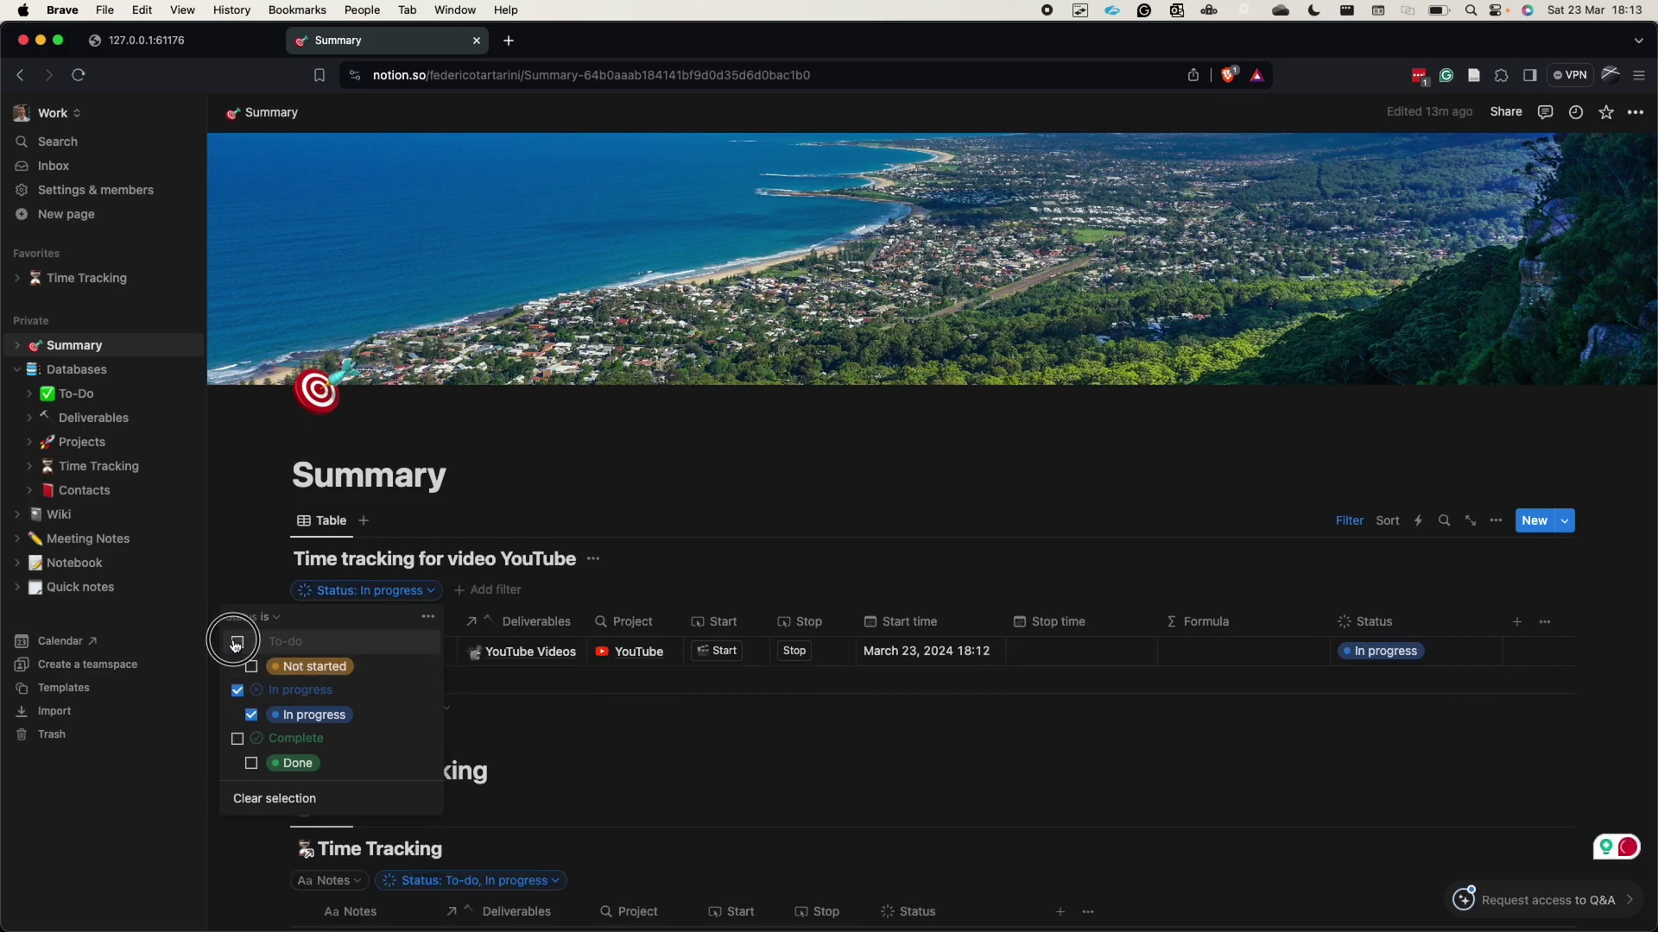
click(500, 500)
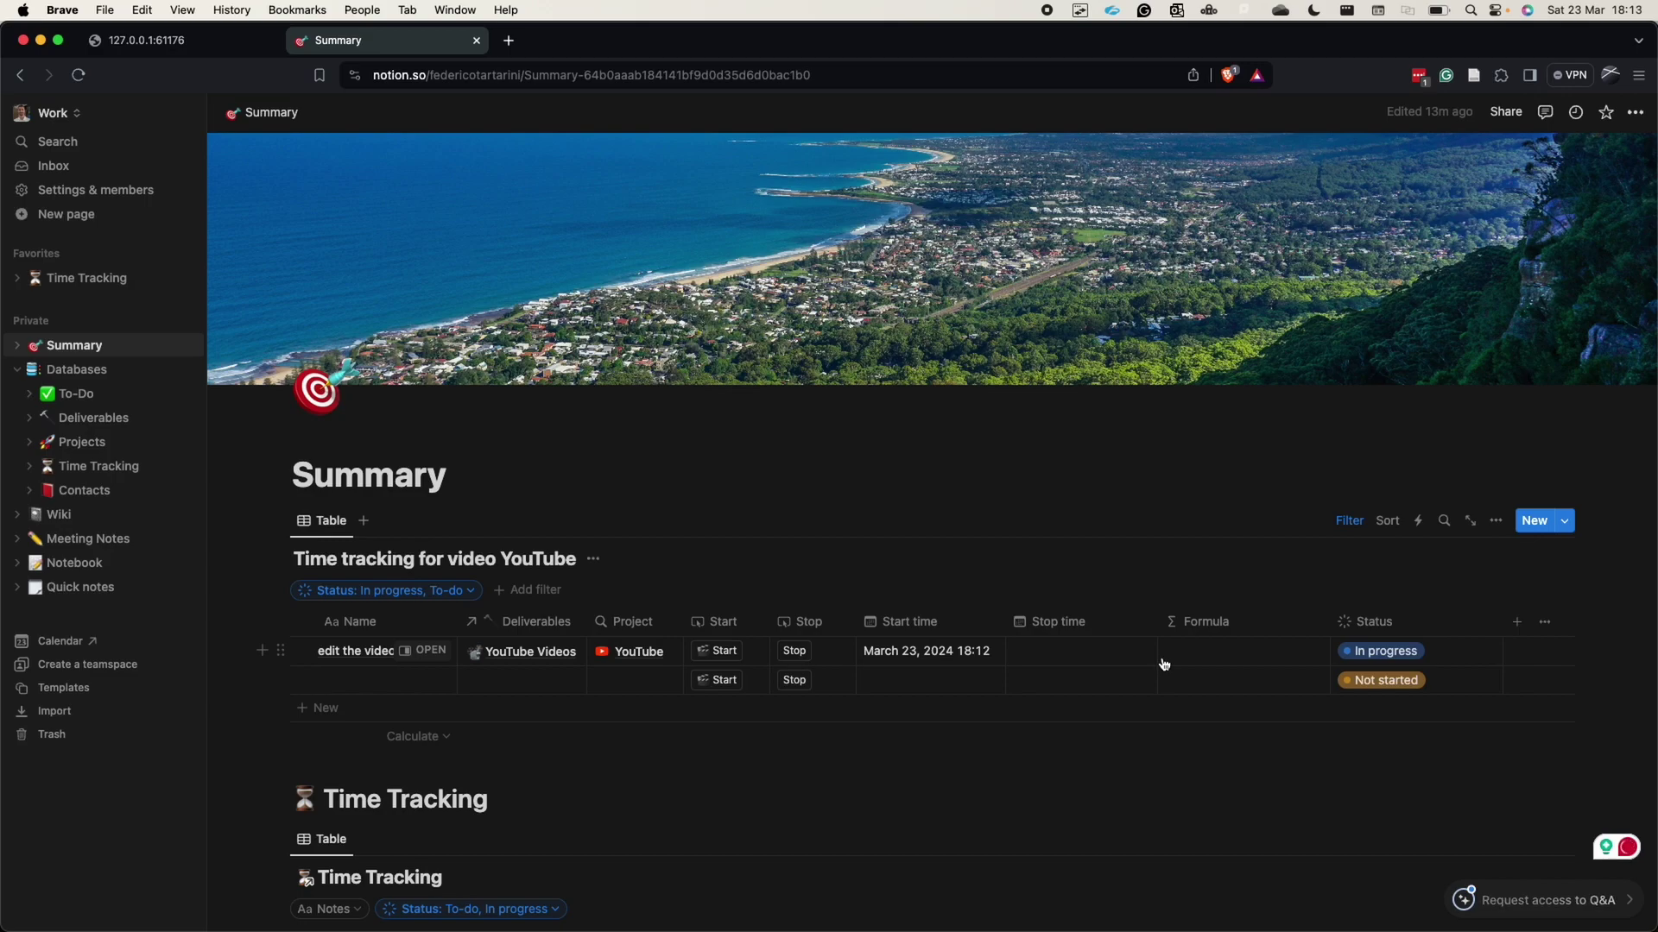
Name the blank entry "answer email" and add another entry named "write paper".
click(351, 680)
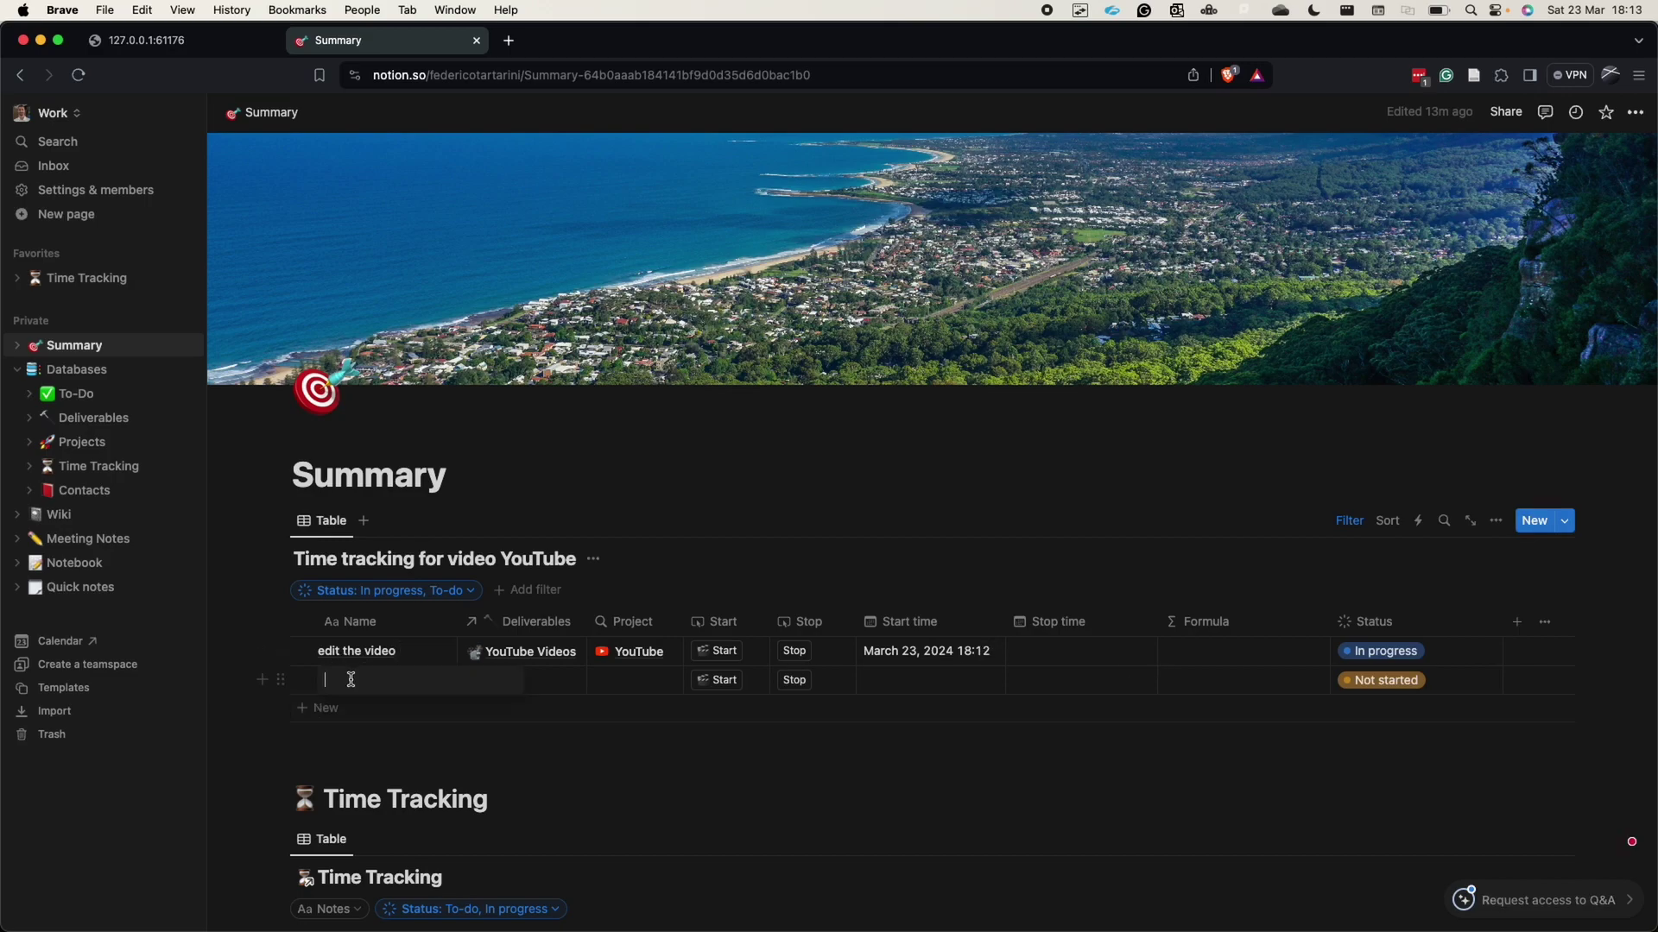
text(answe)
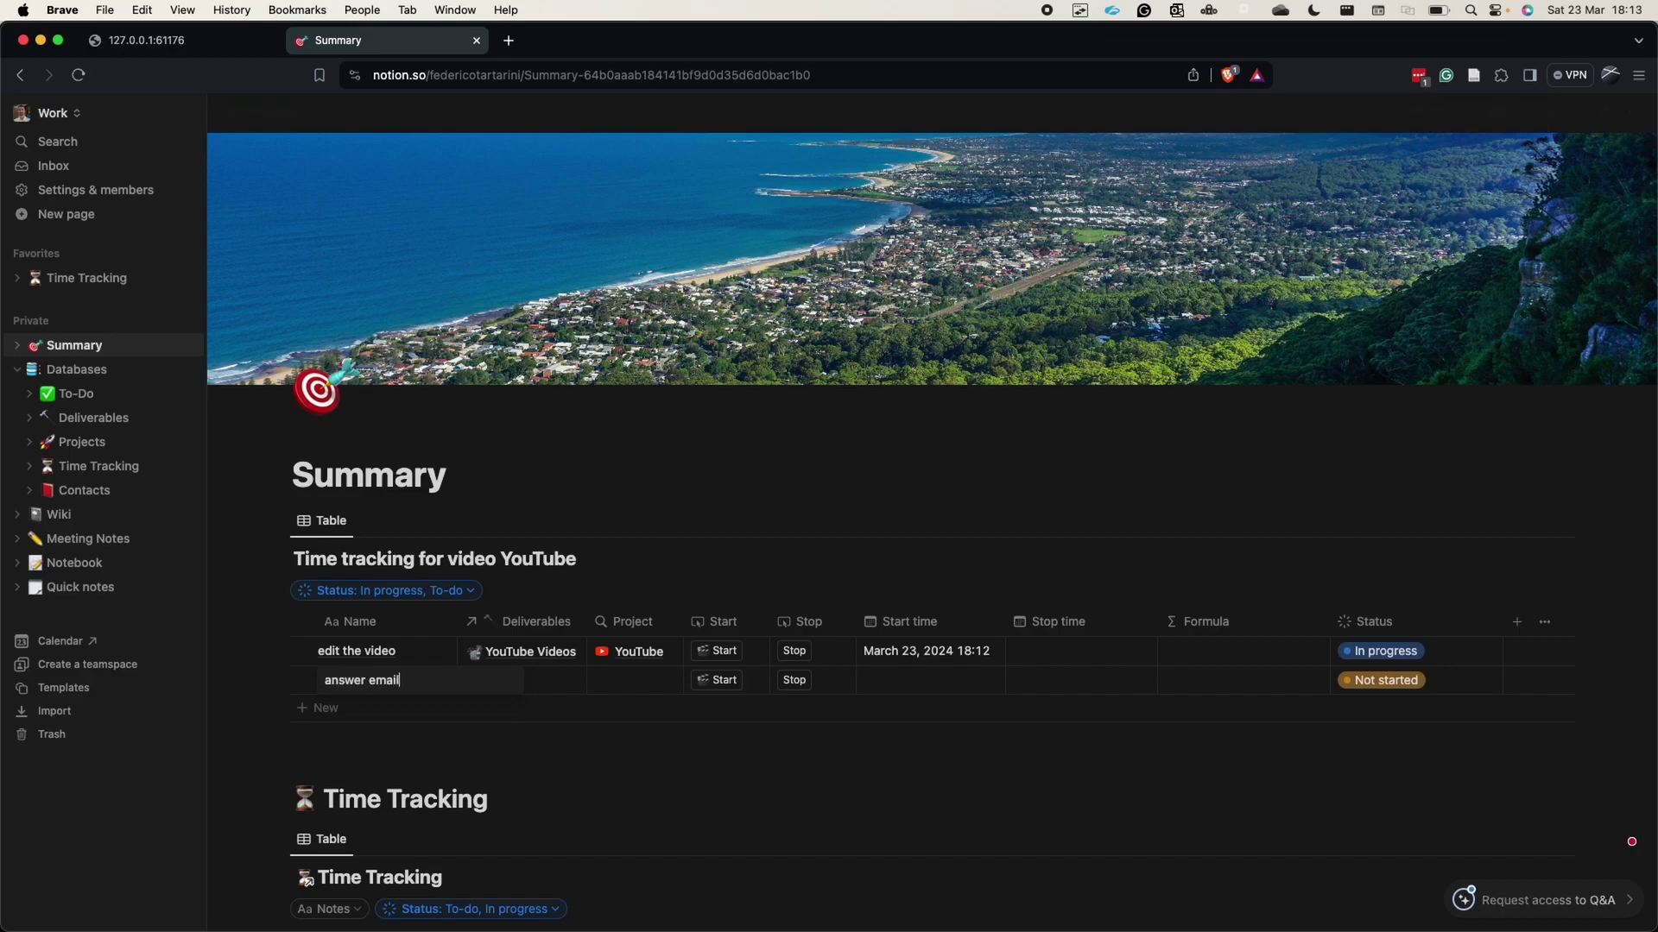
text(r email)
key(Escape)
click(319, 709)
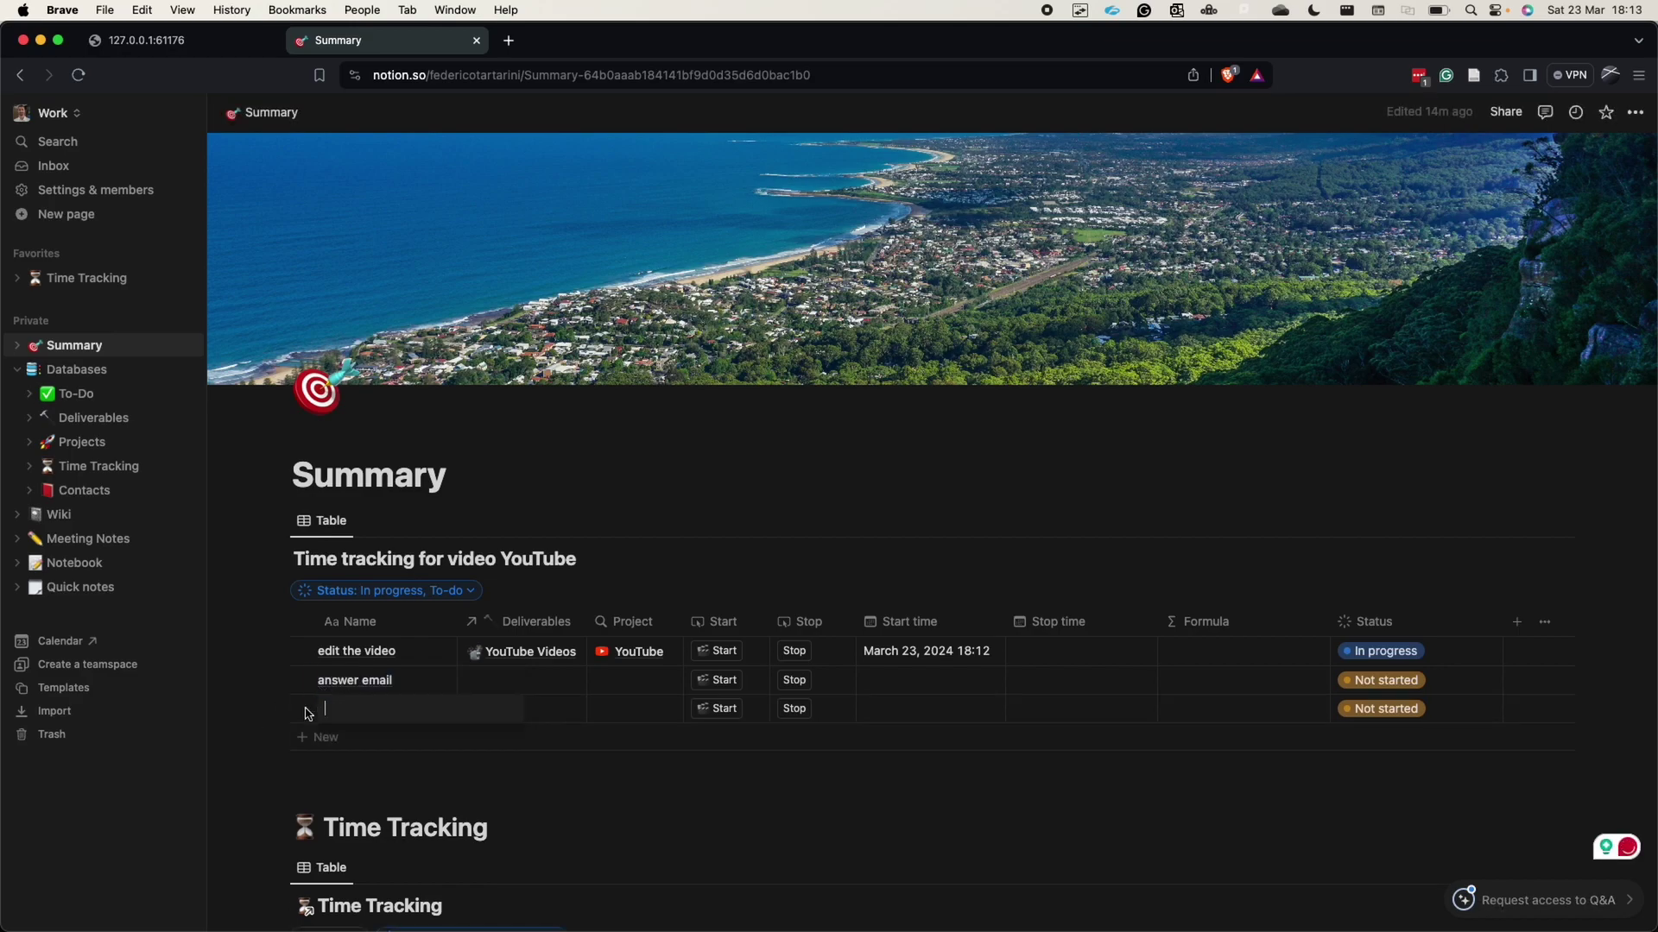
text(write paper)
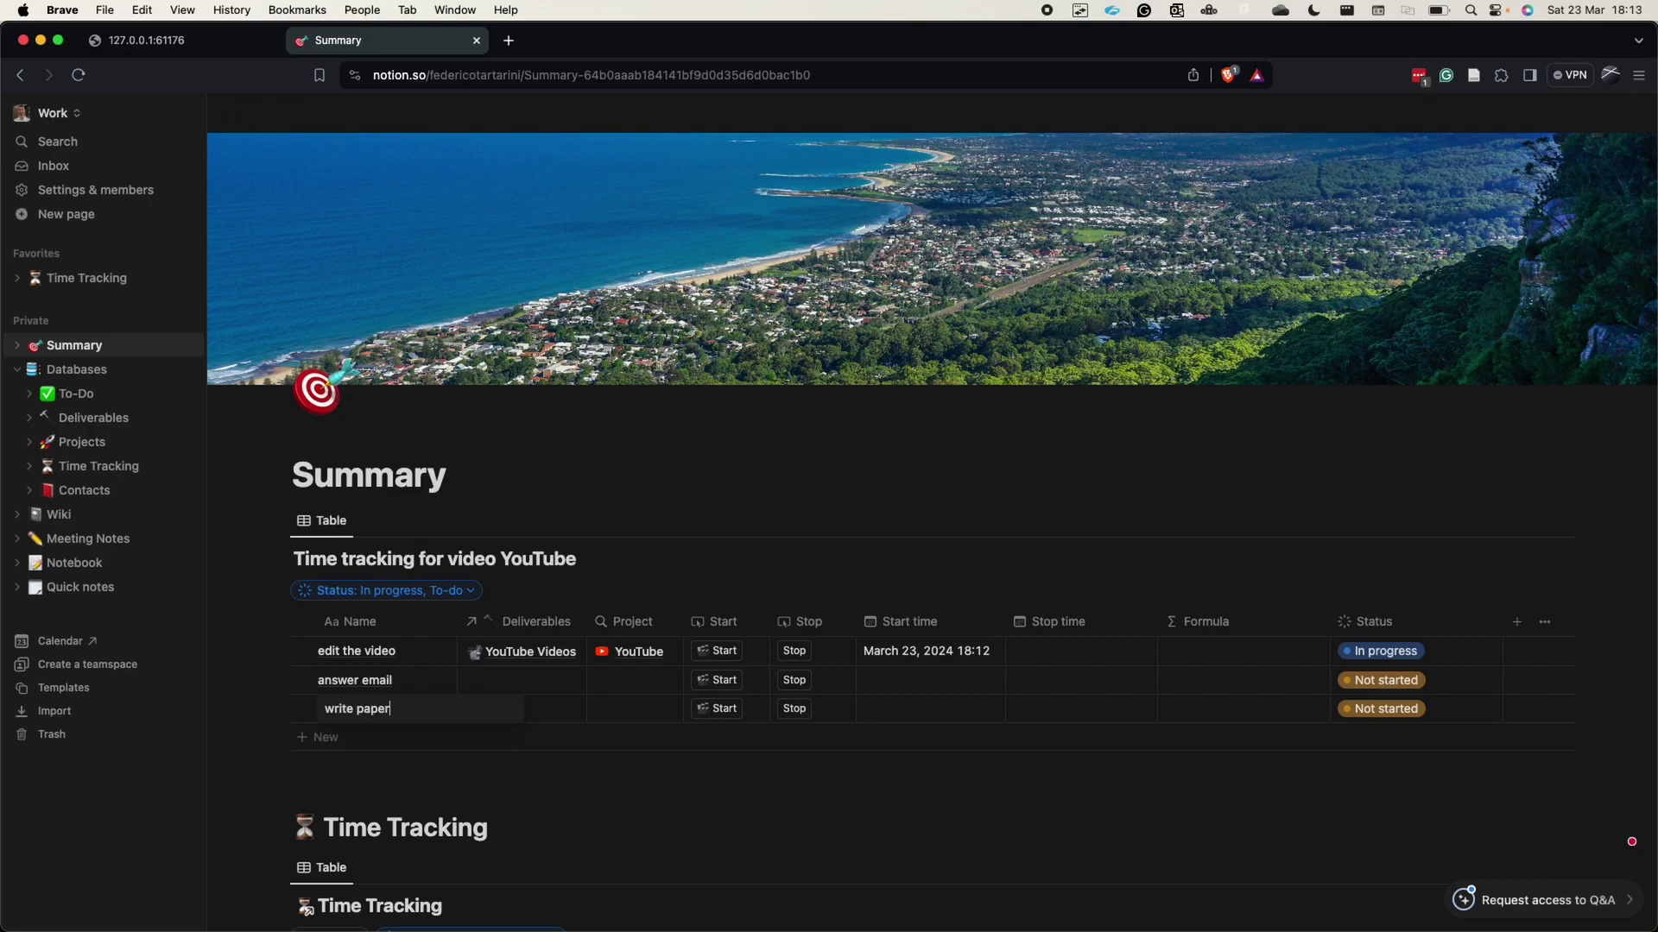
key(Escape)
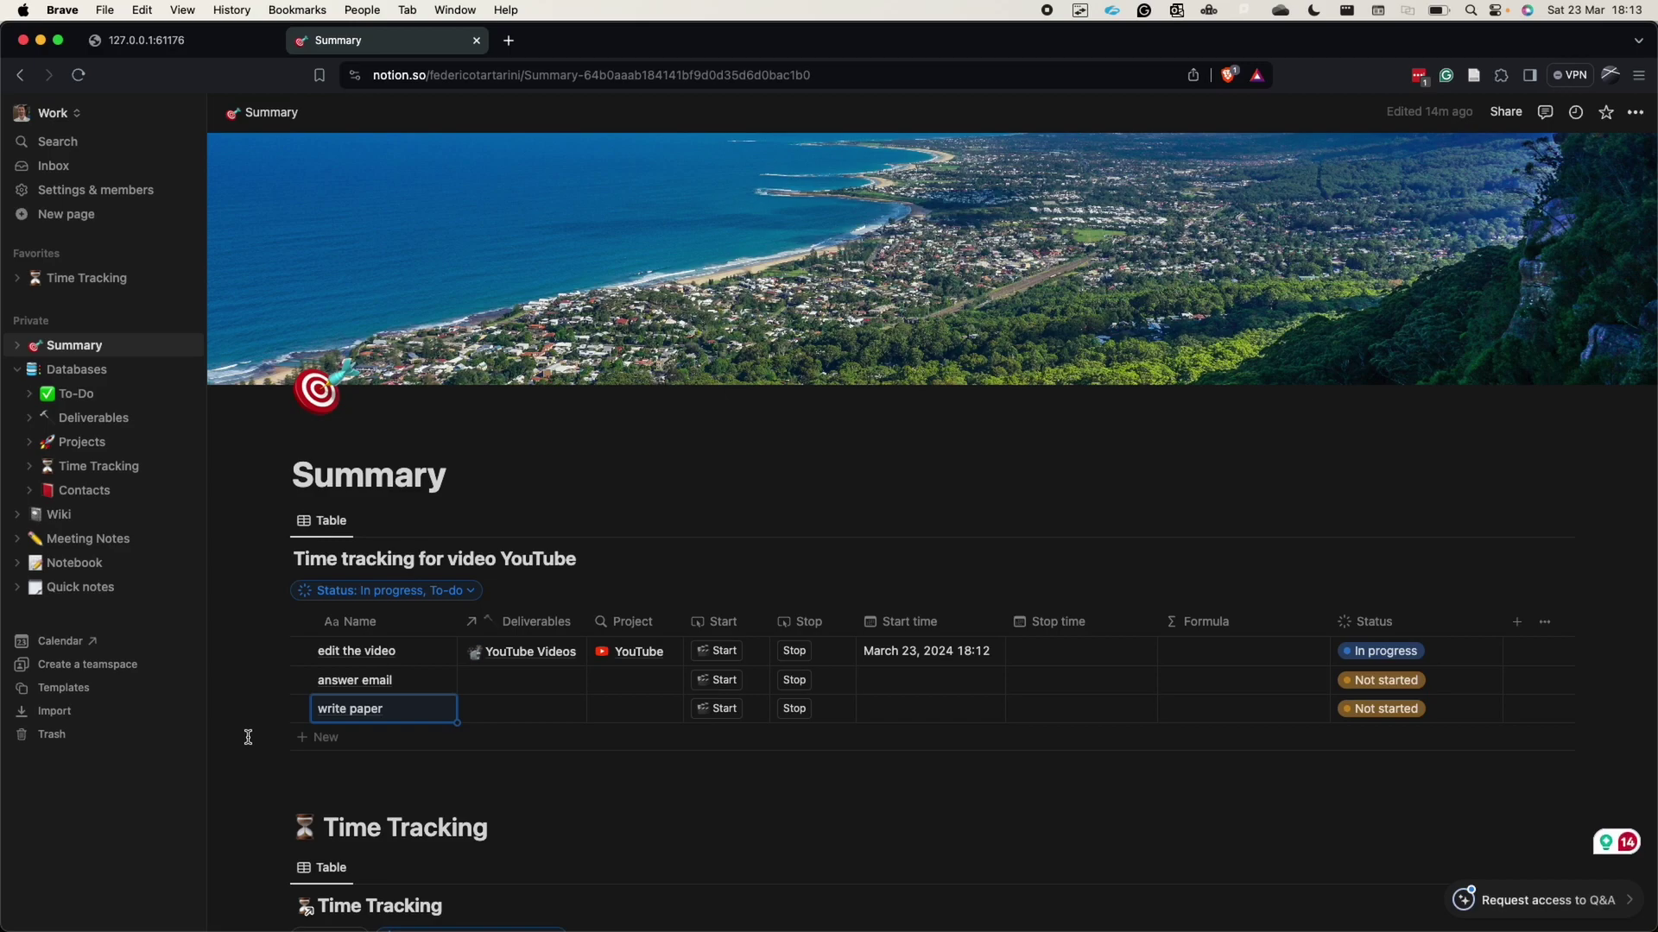
Stop the timer of the "edit the video" entry.
click(807, 658)
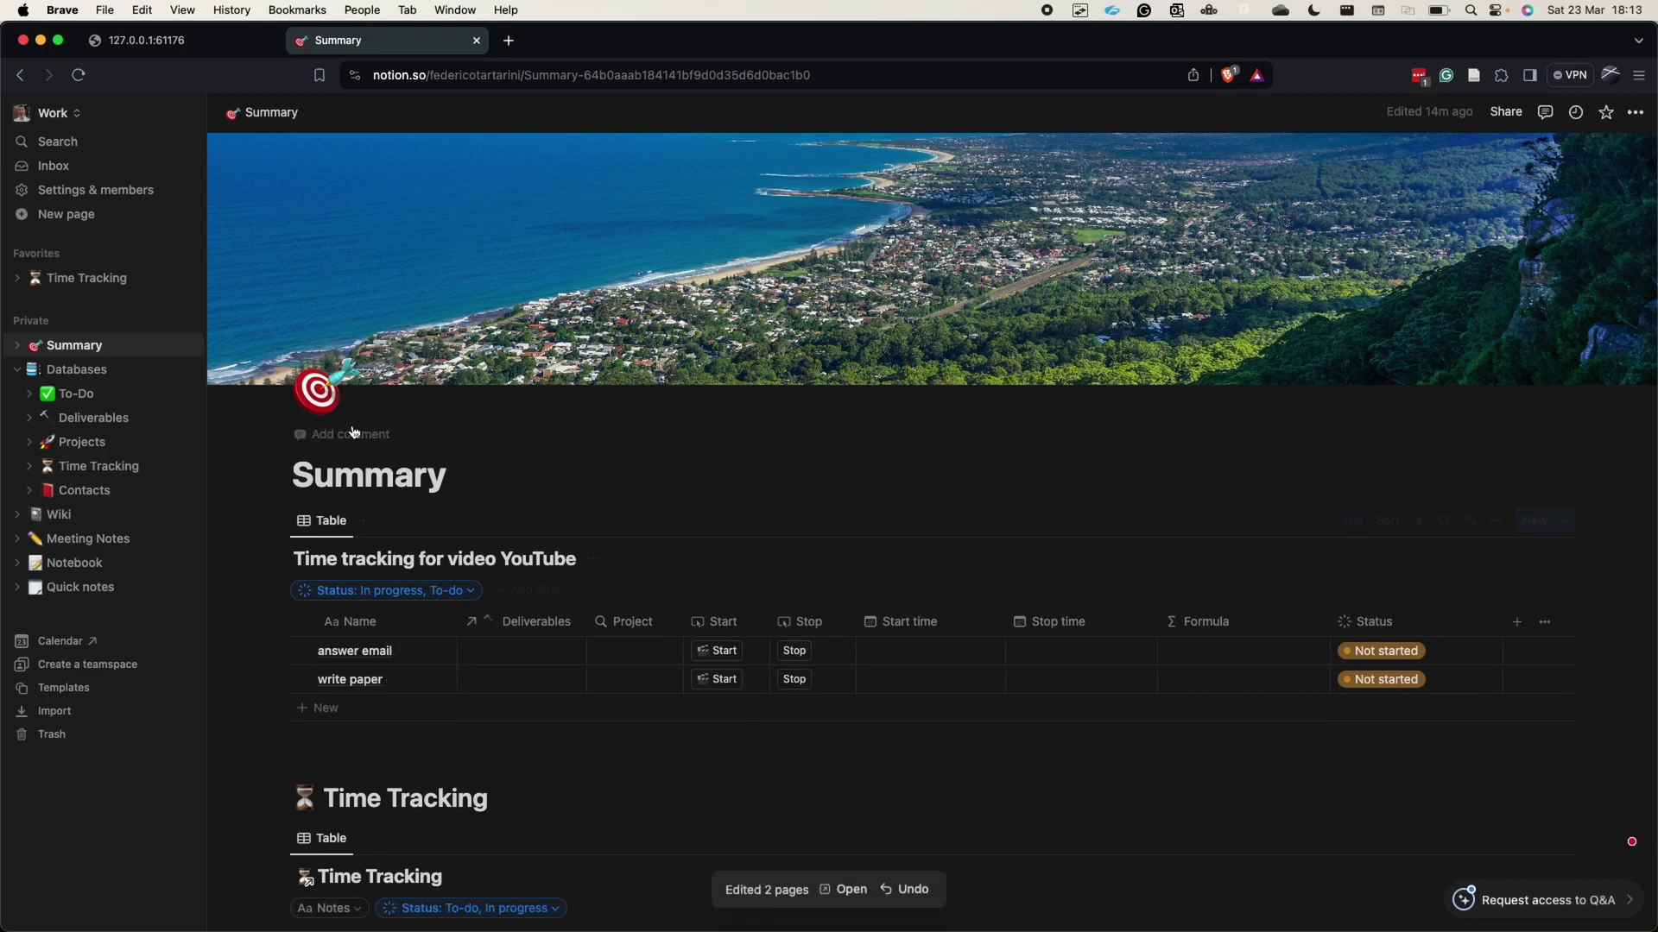
Open the Time tracking for video YouTube database as its own page and add a table view named "All".
click(17, 346)
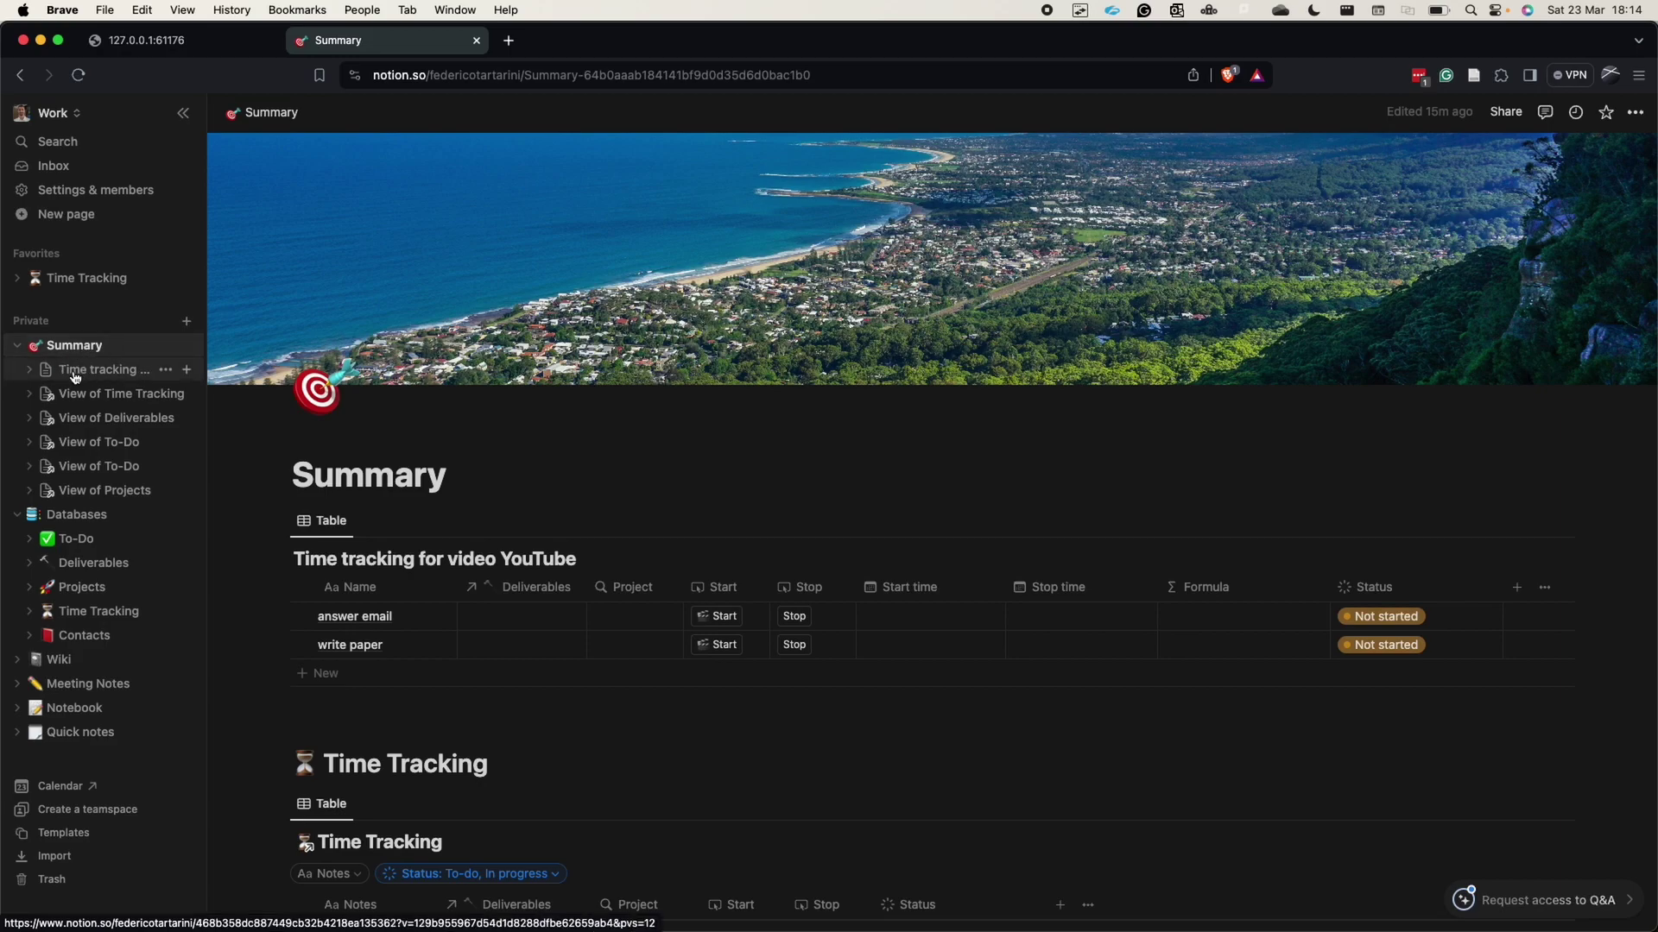
click(75, 376)
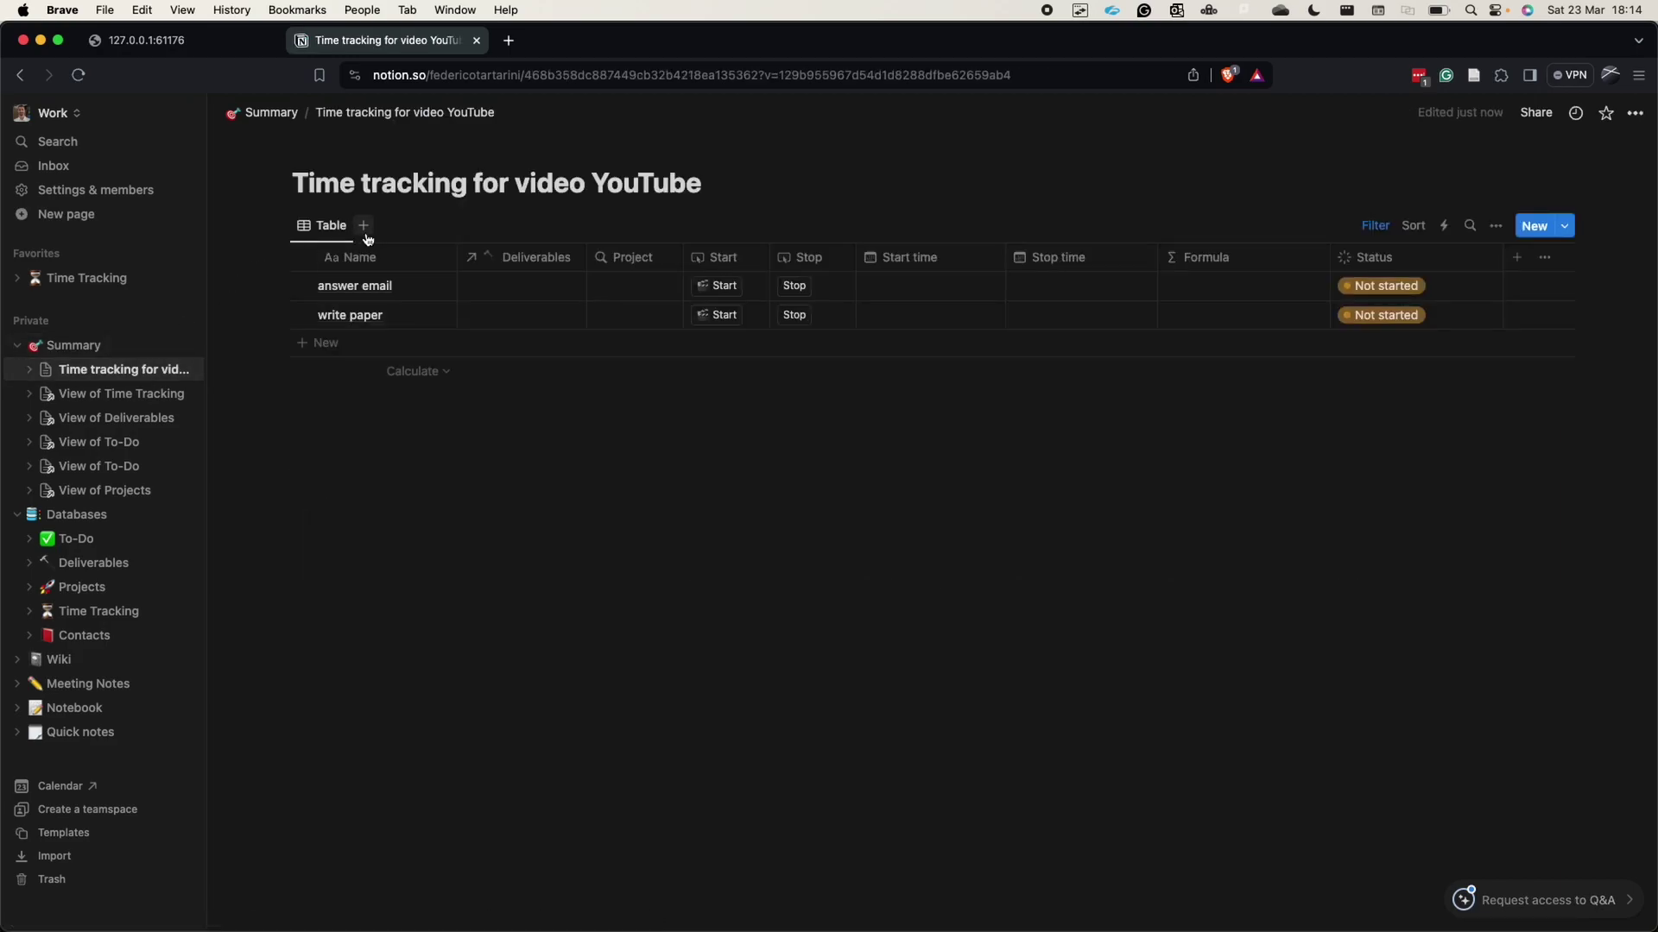
click(365, 228)
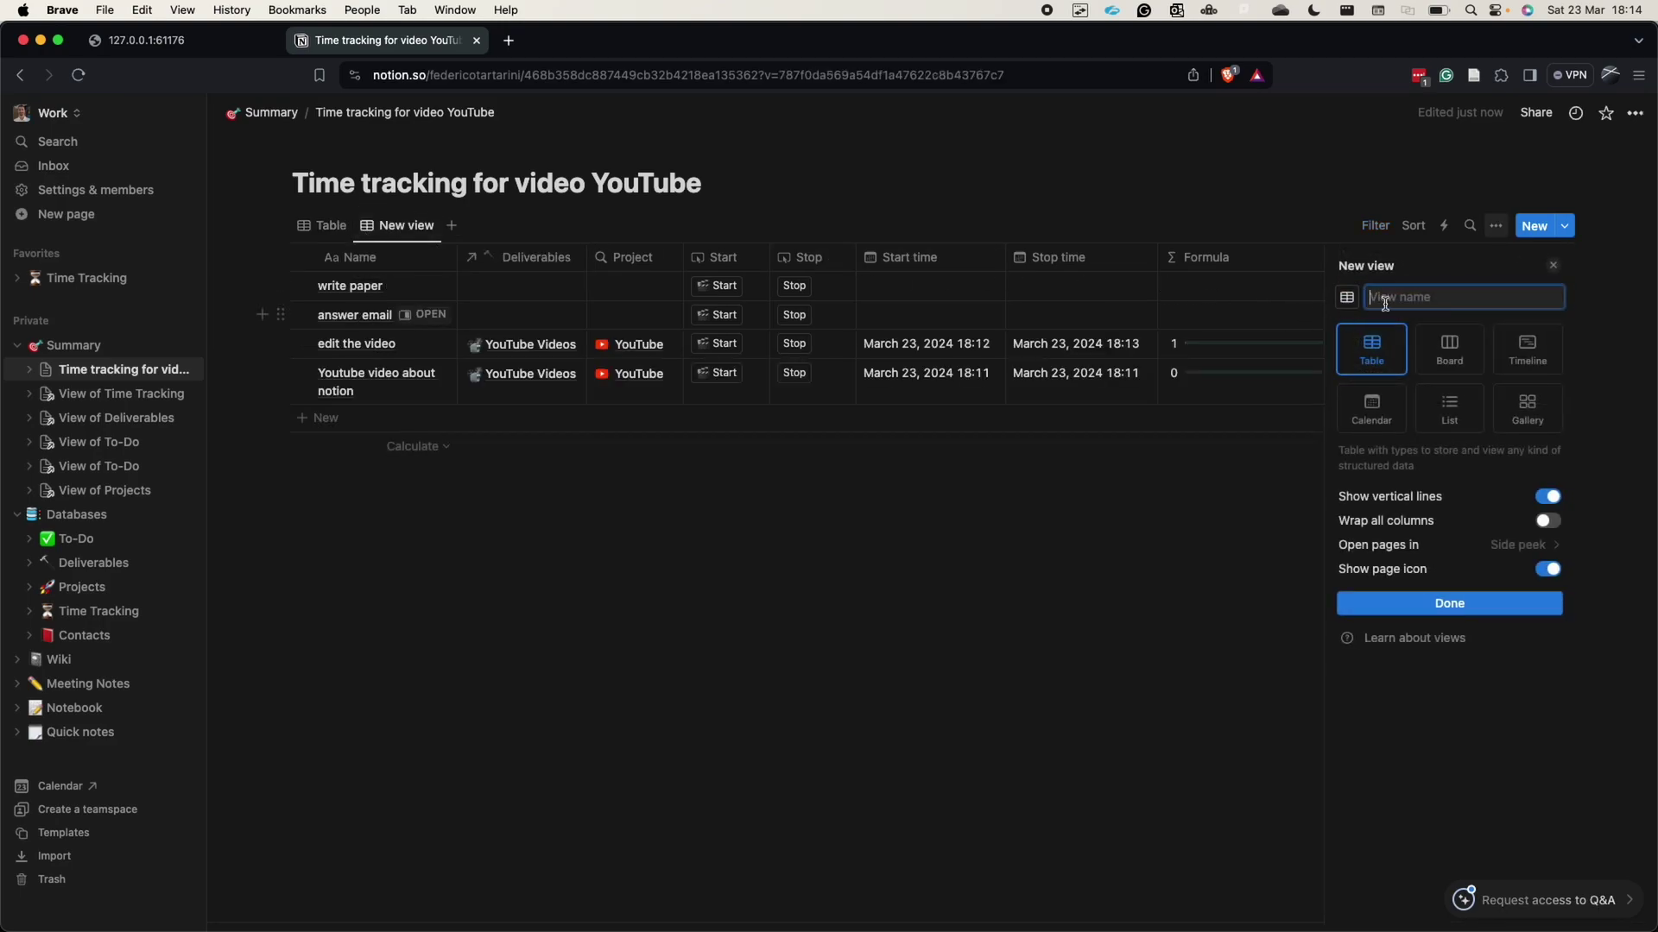
text(All)
click(1251, 541)
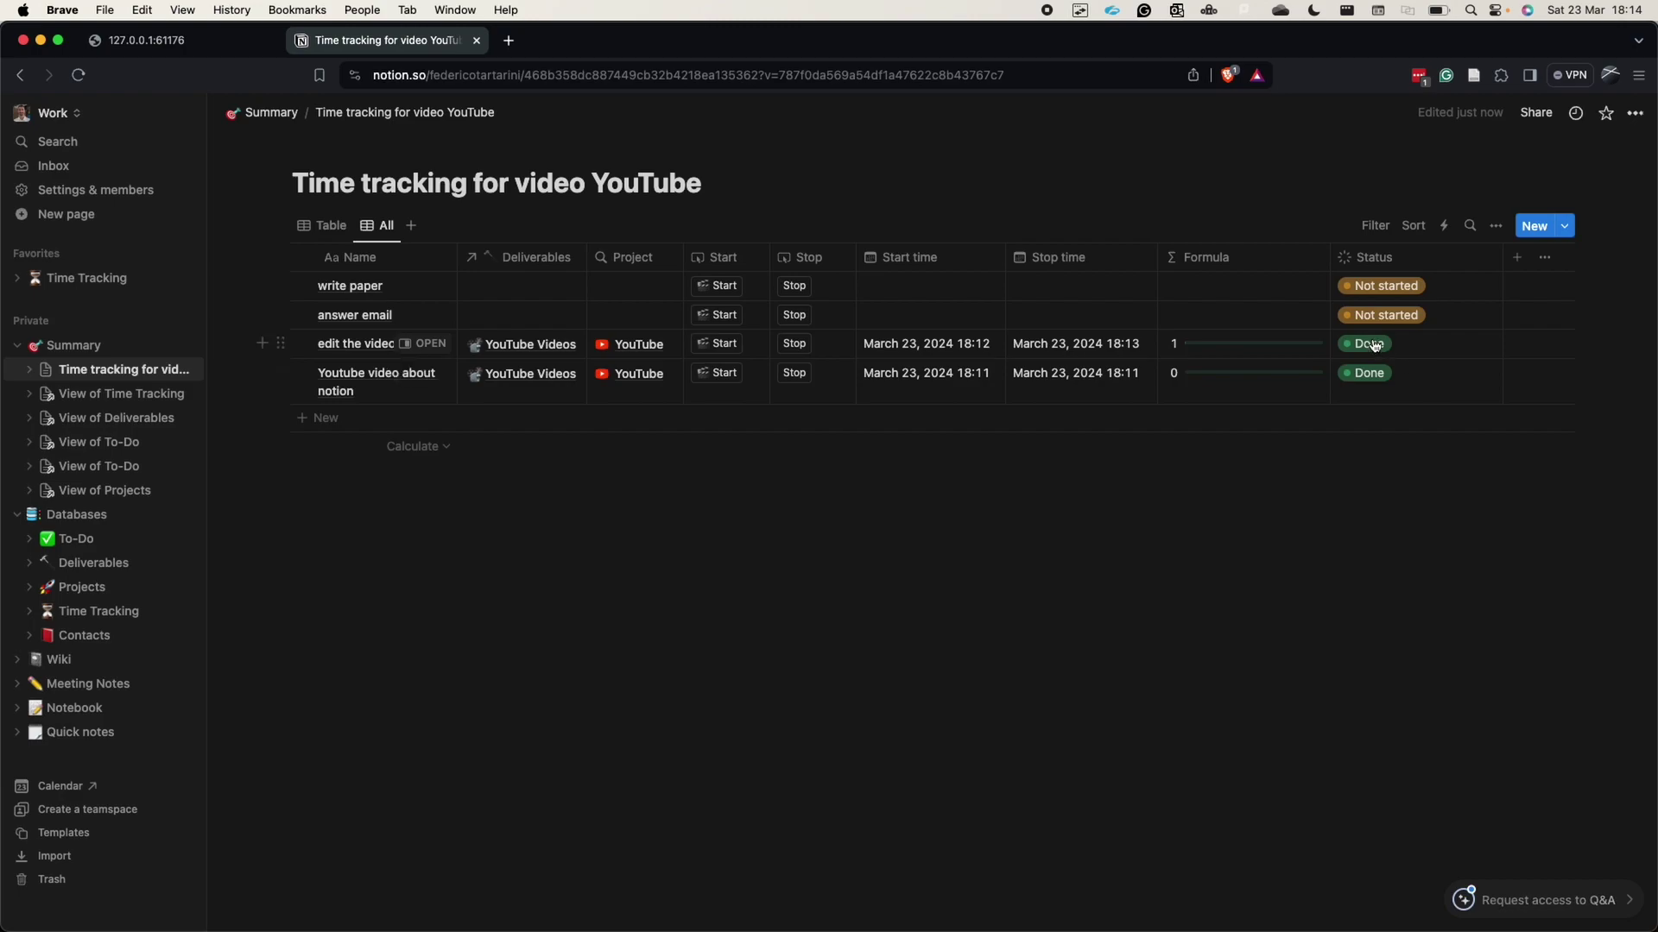
Start the timer of the "answer email" entry and look up the database's export option without exporting.
click(731, 318)
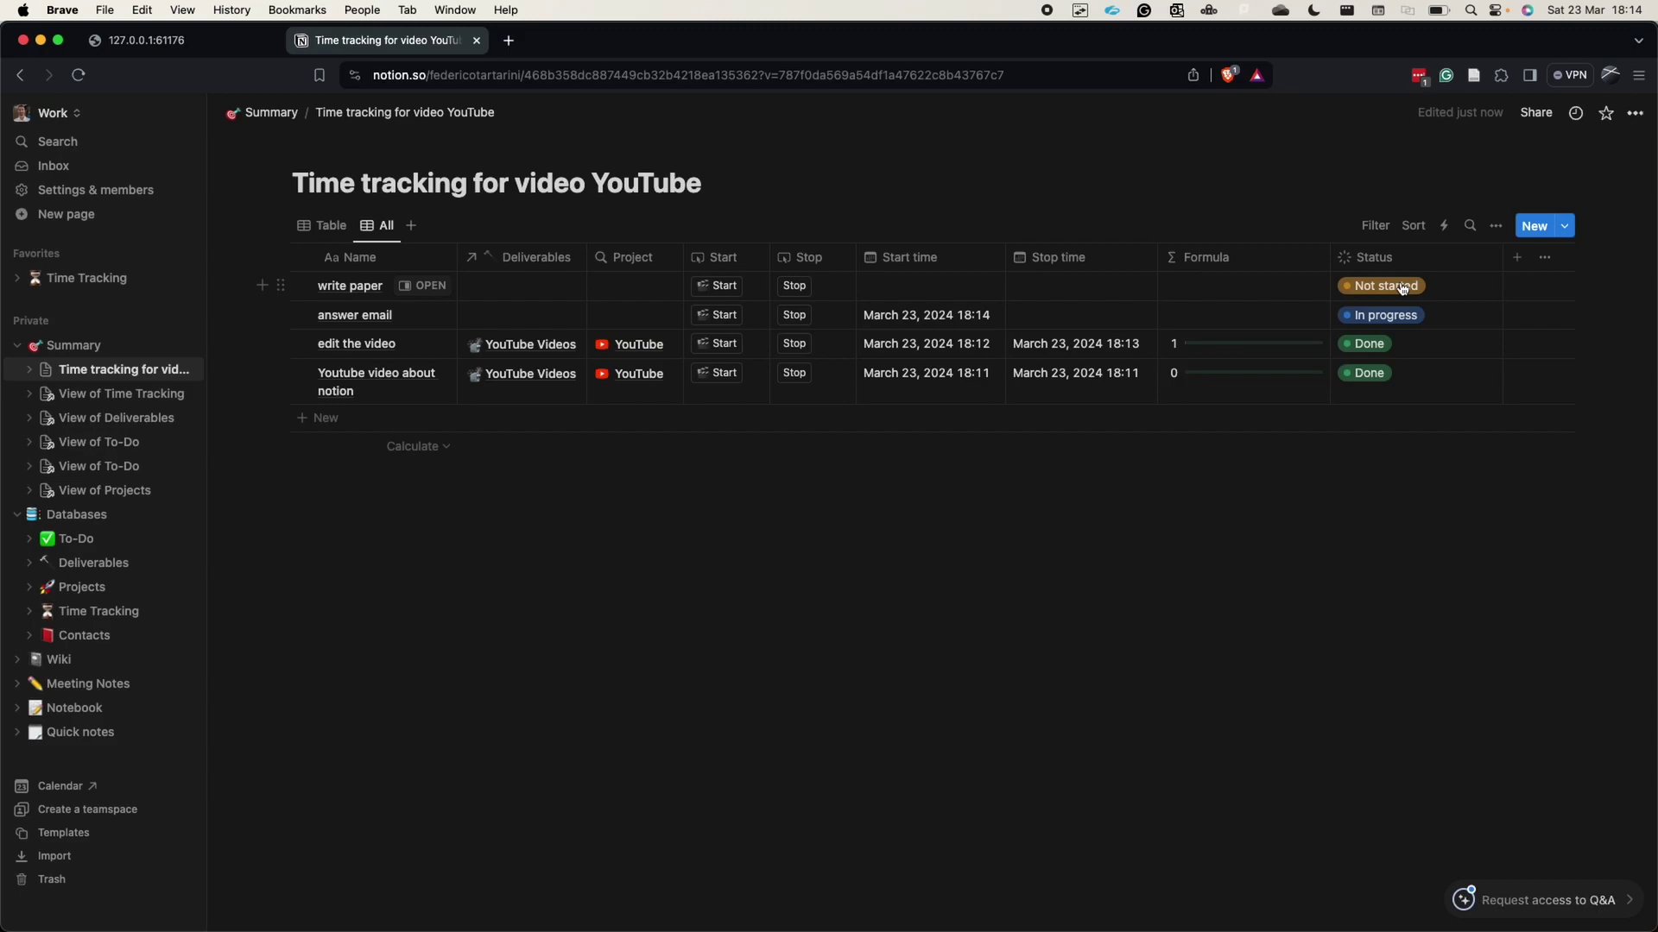
click(1636, 114)
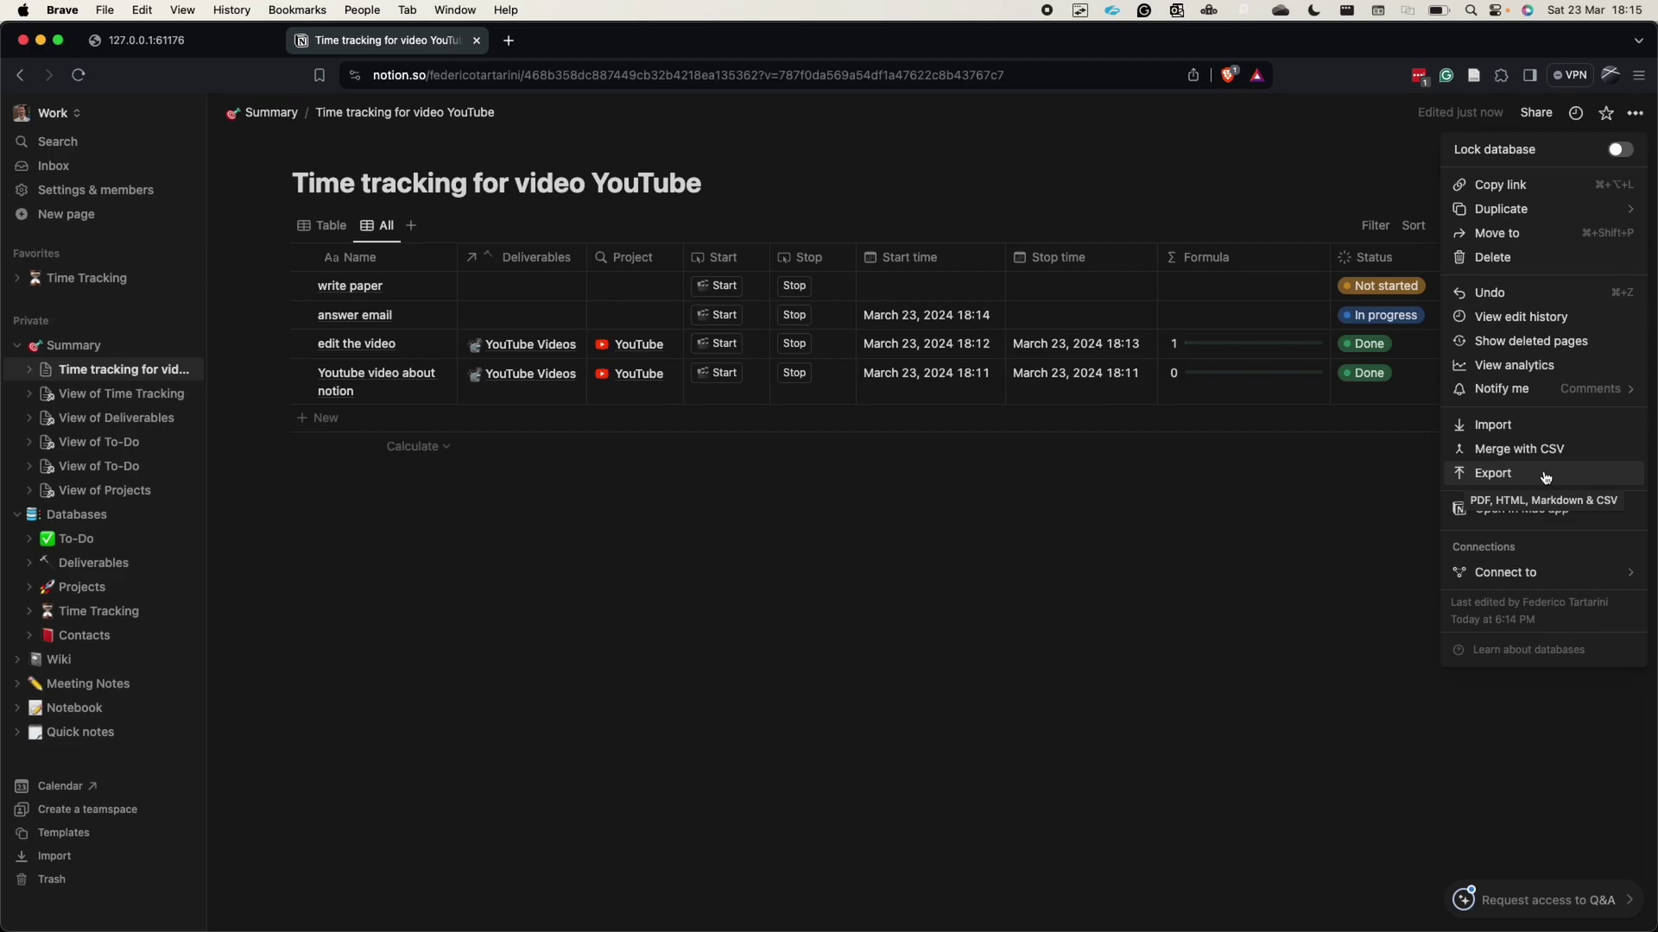
click(1064, 656)
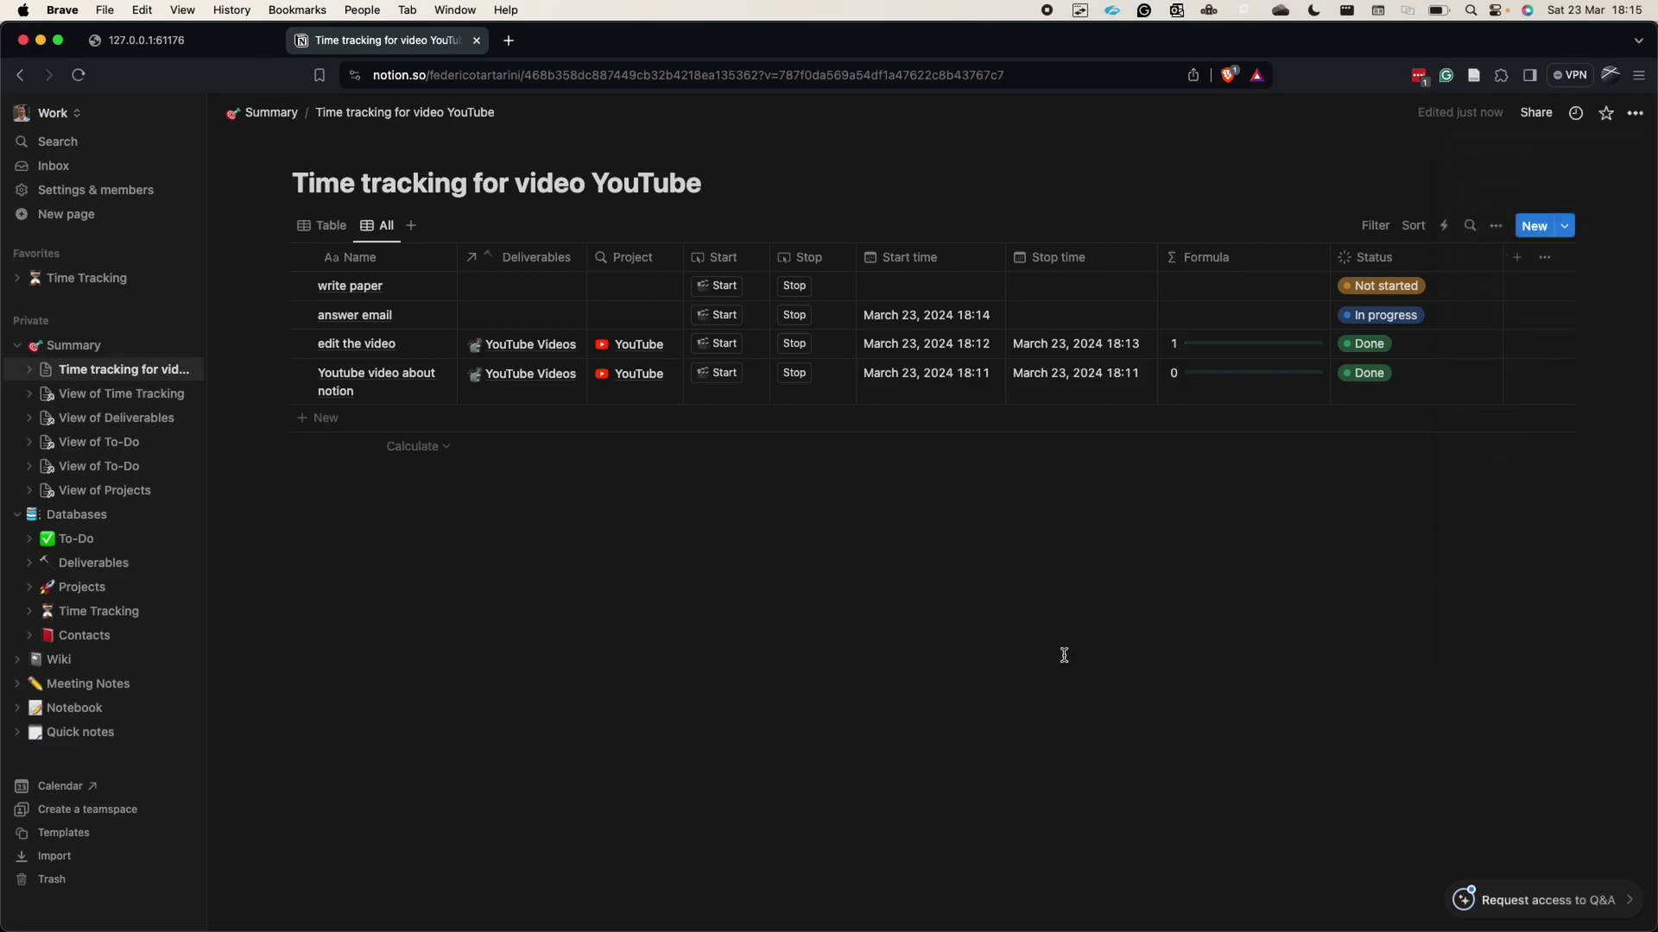